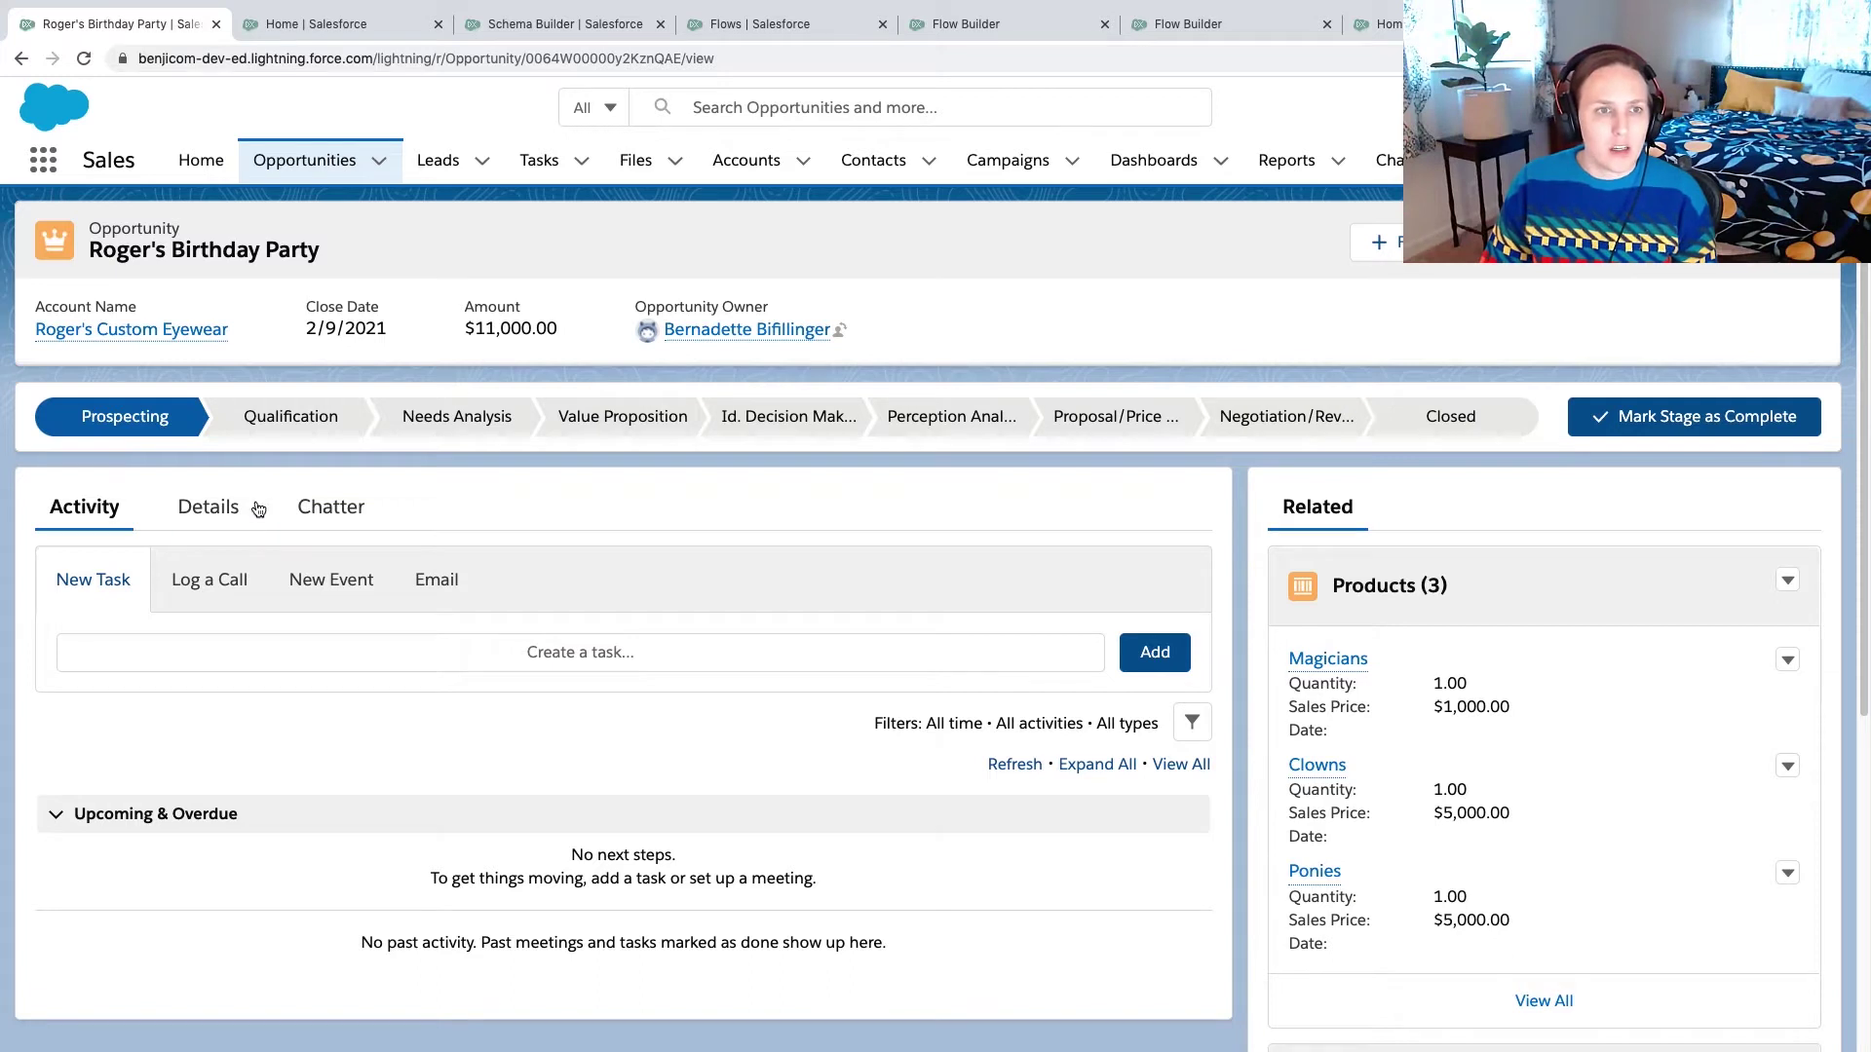
- Check the opportunity's Details, then view Product, Opportunity Product, Price Book and Opportunity in Schema Builder
left_click(207, 511)
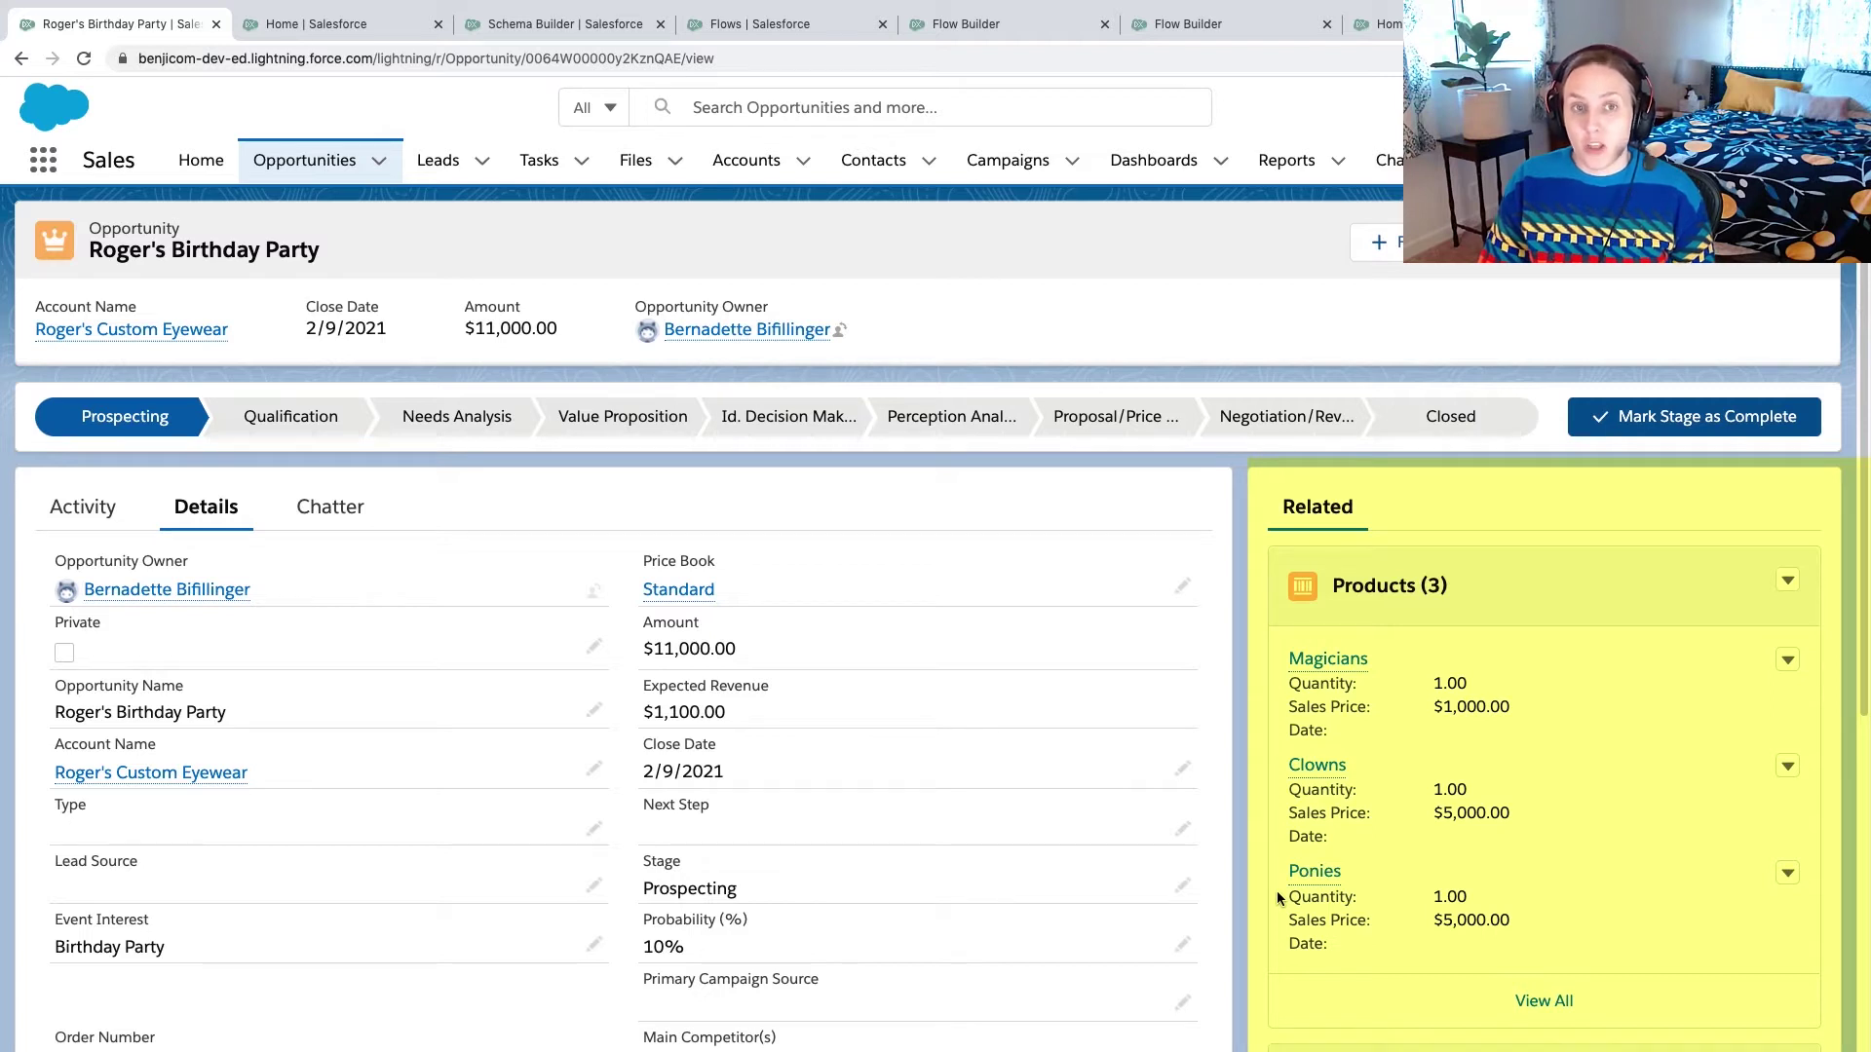
left_click(609, 29)
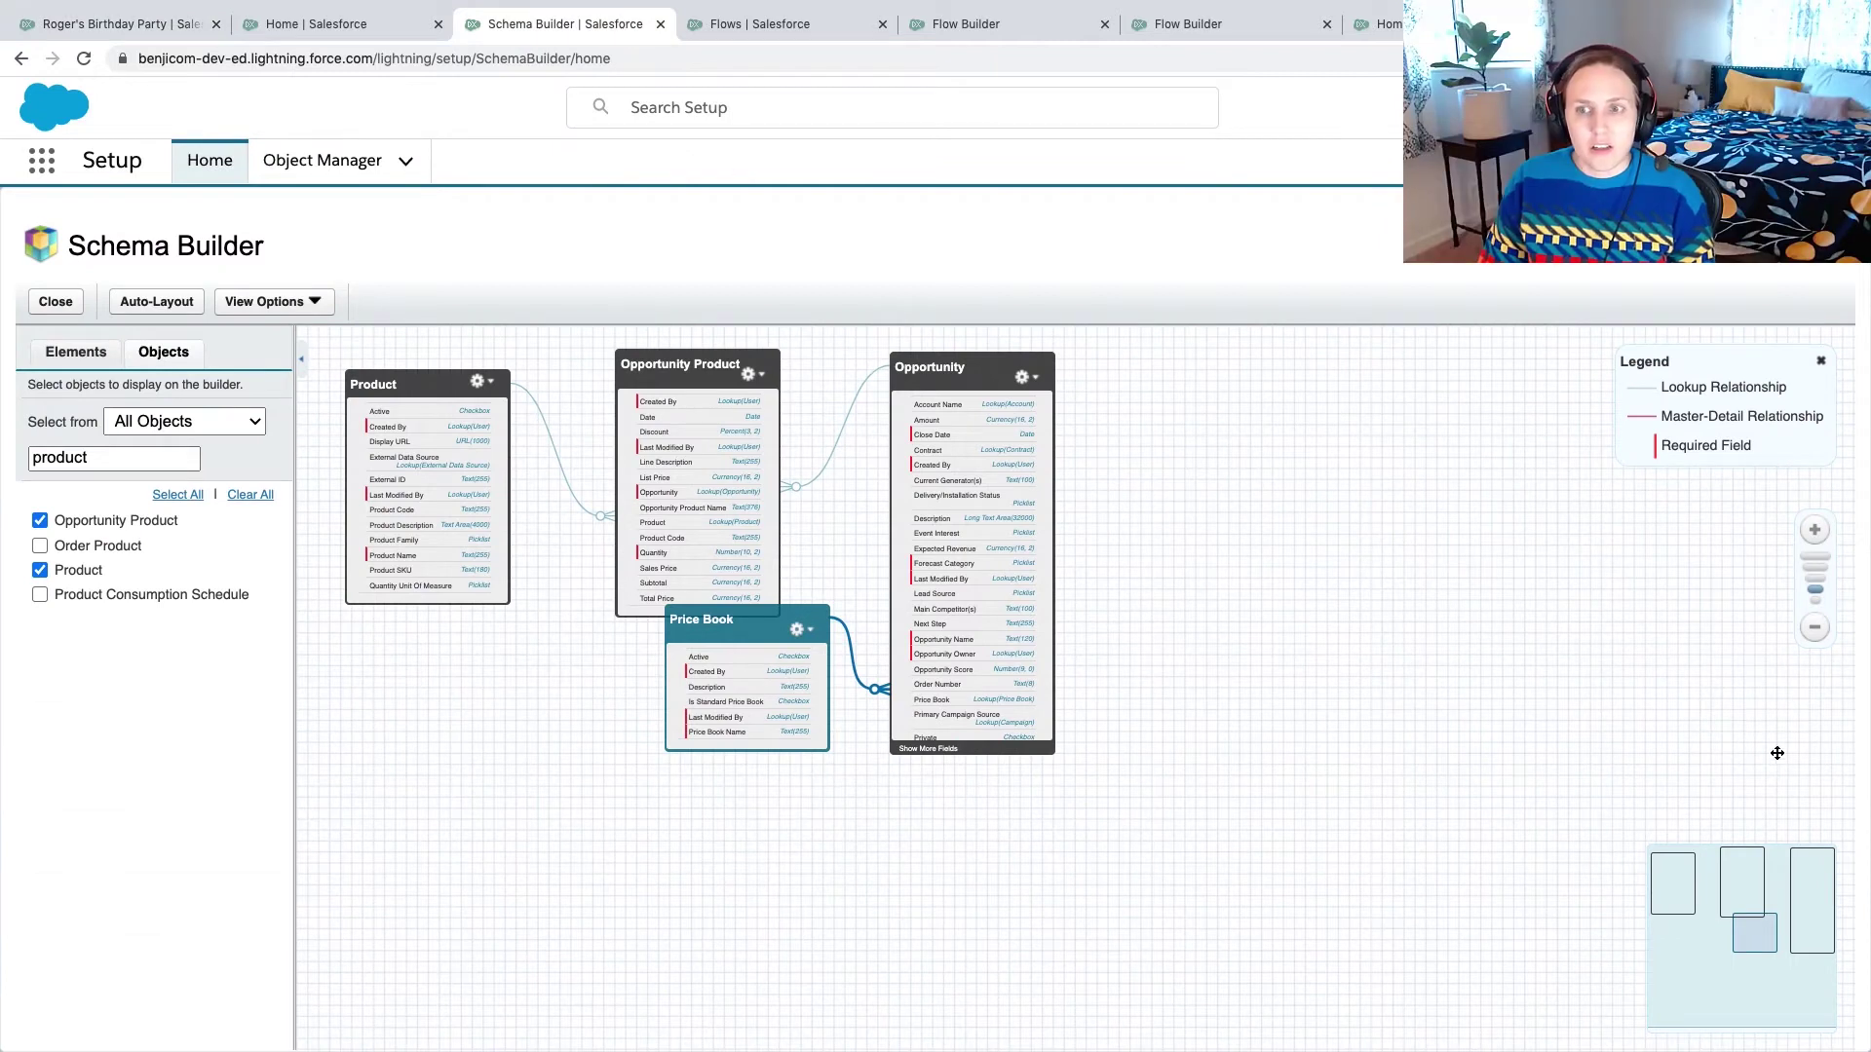
- Zoom into the schema to inspect the Product–Opportunity Product link, then go back to Sales Home
left_click(1815, 532)
left_click(1815, 532)
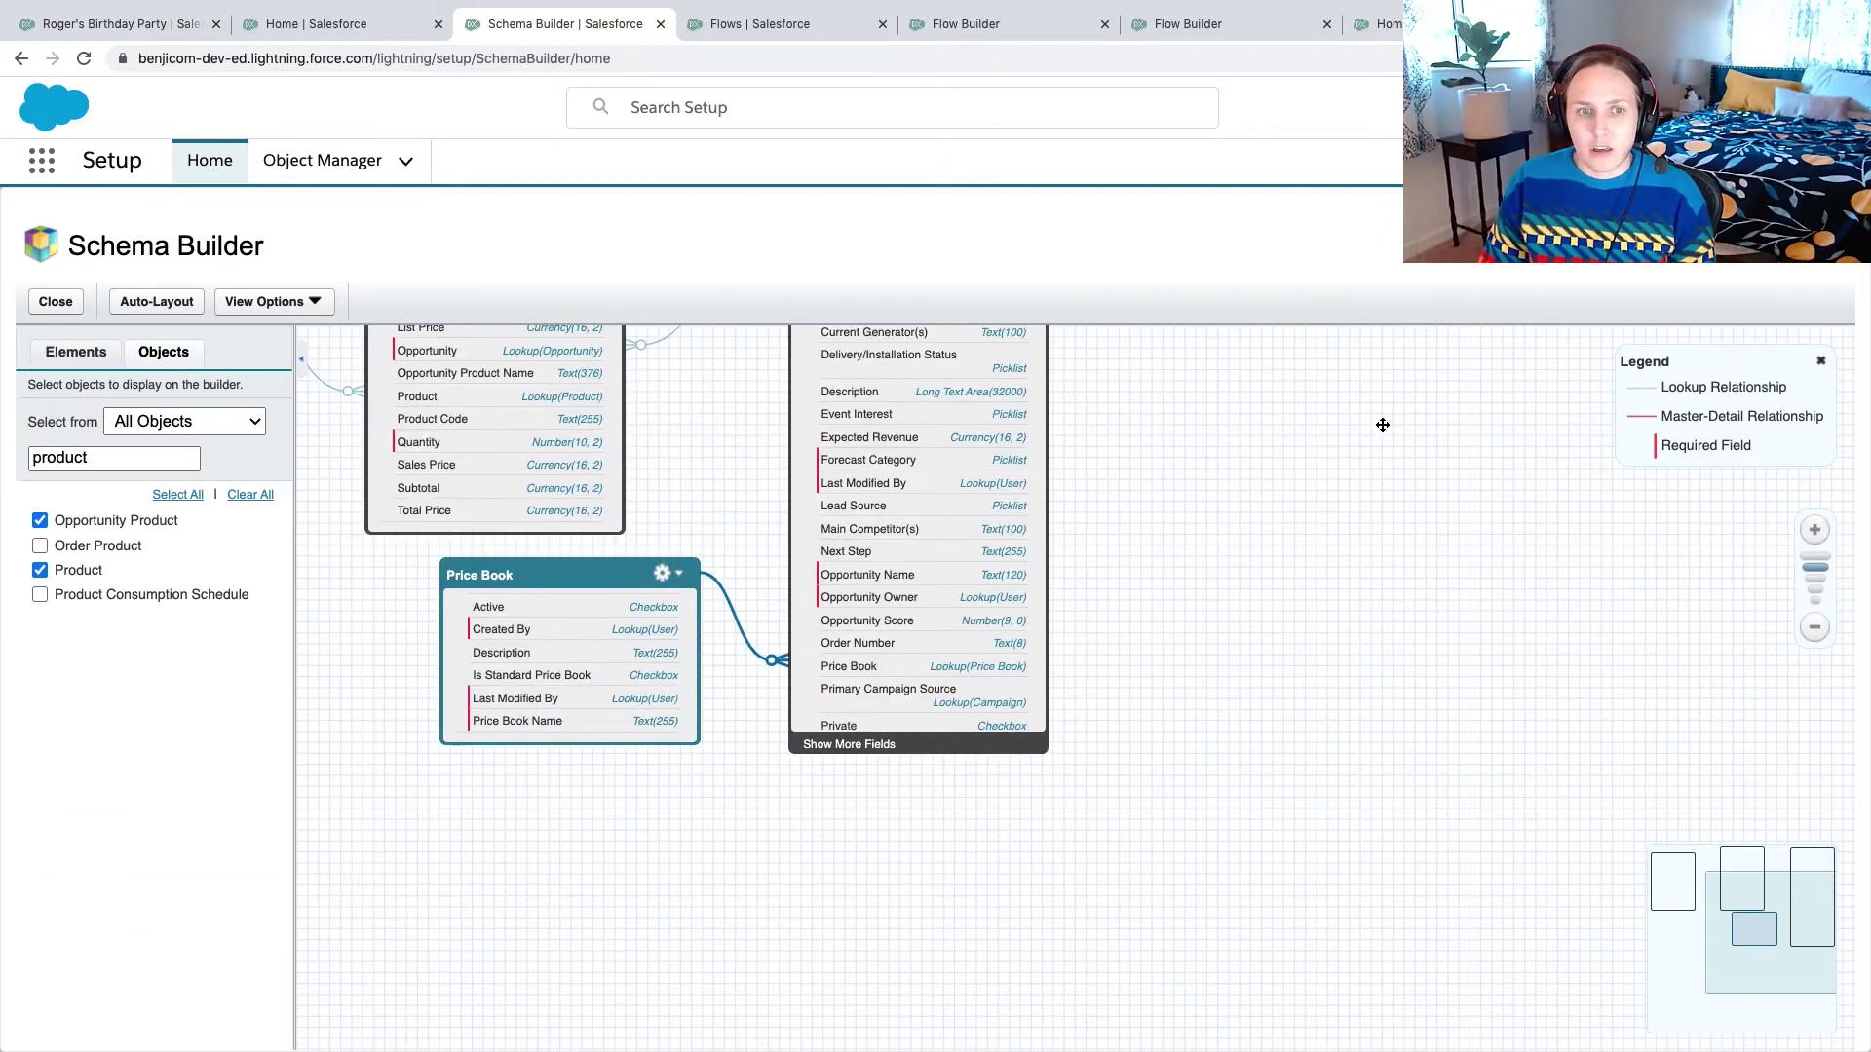
left_click_drag(1432, 453, 1758, 622)
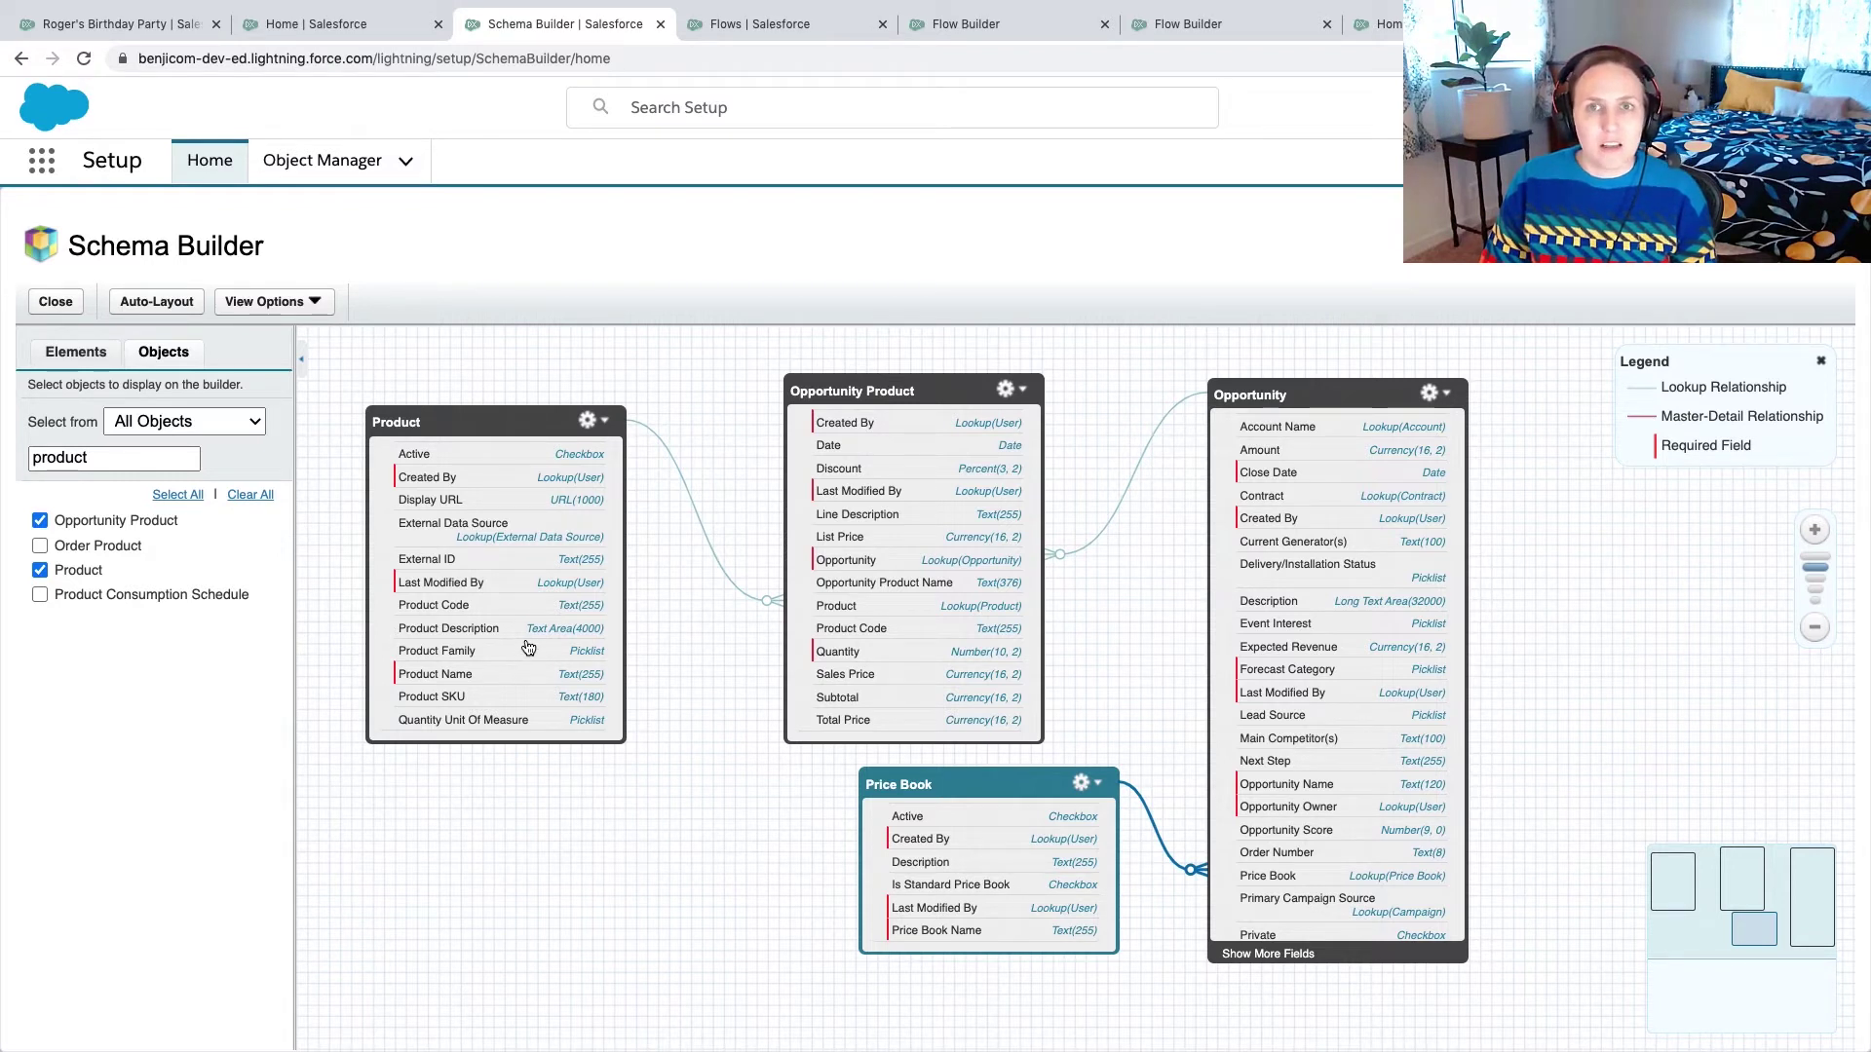
left_click(282, 26)
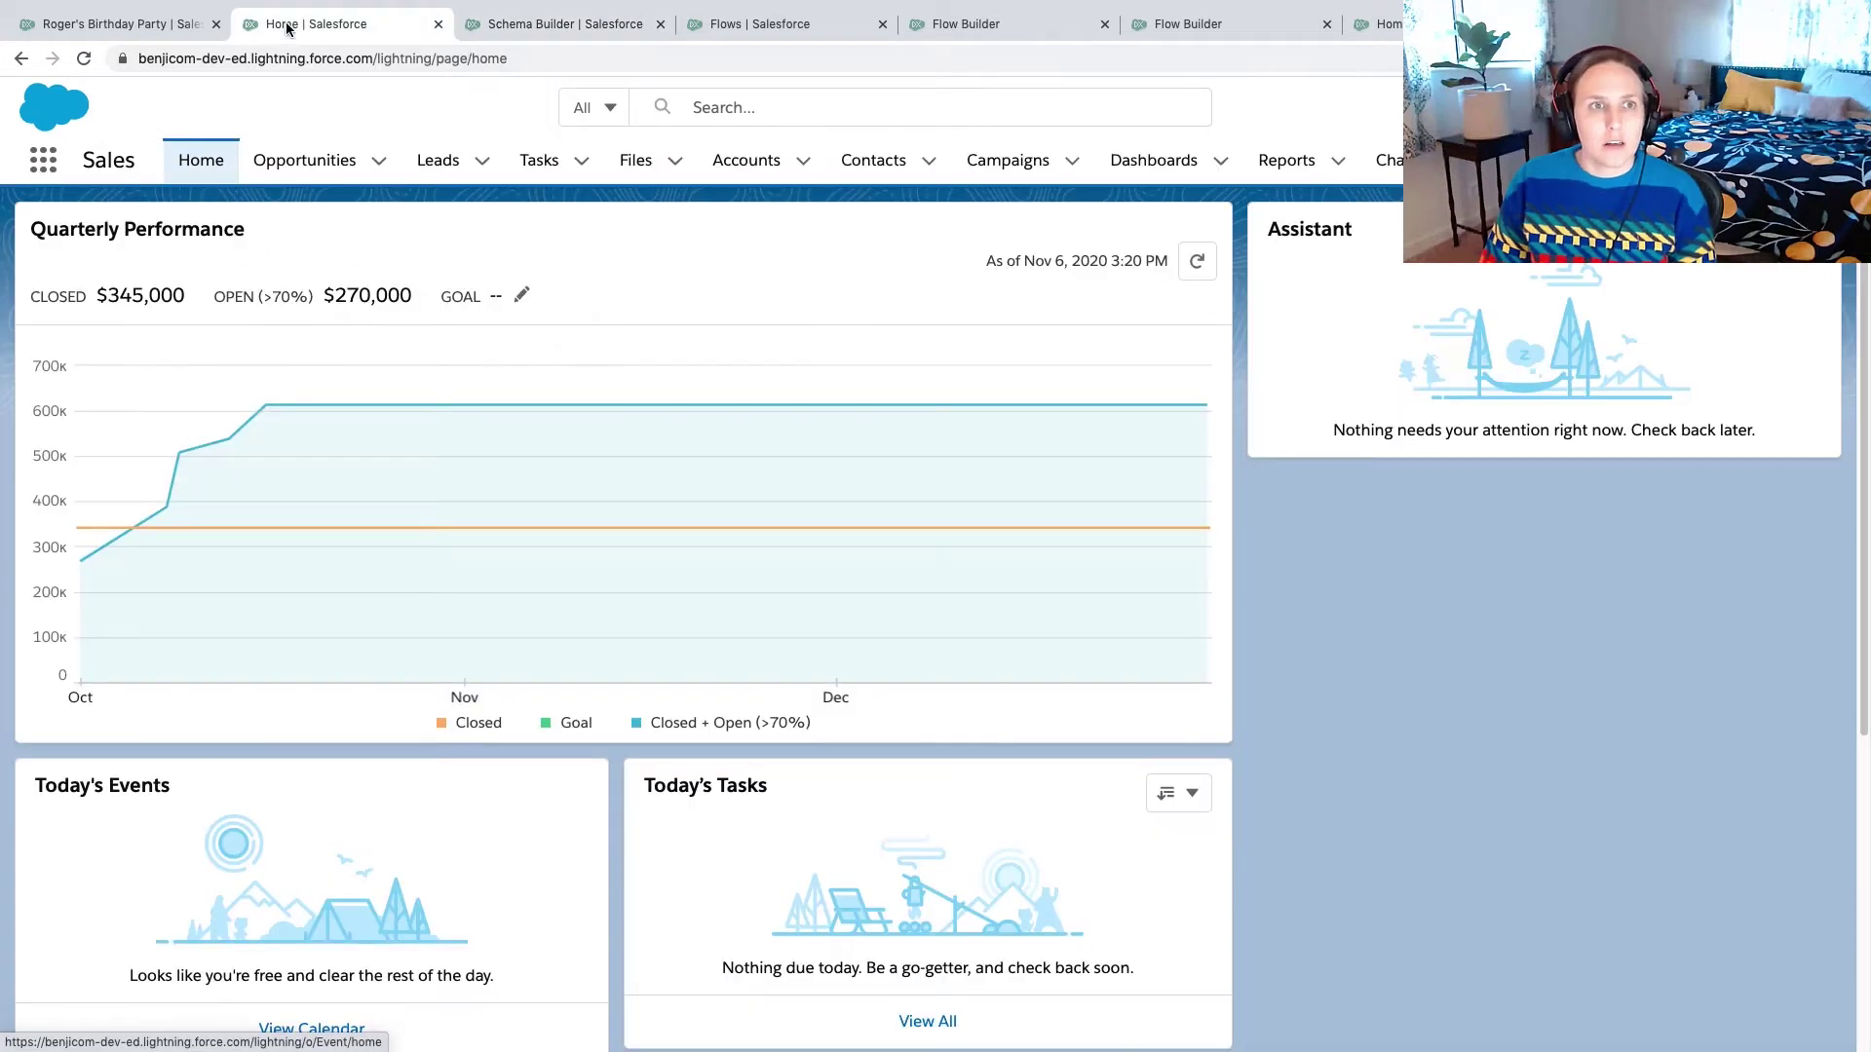
- Open All Products sorted descending by Product Family so Ponies, Clowns and Magicians lead
left_click(42, 160)
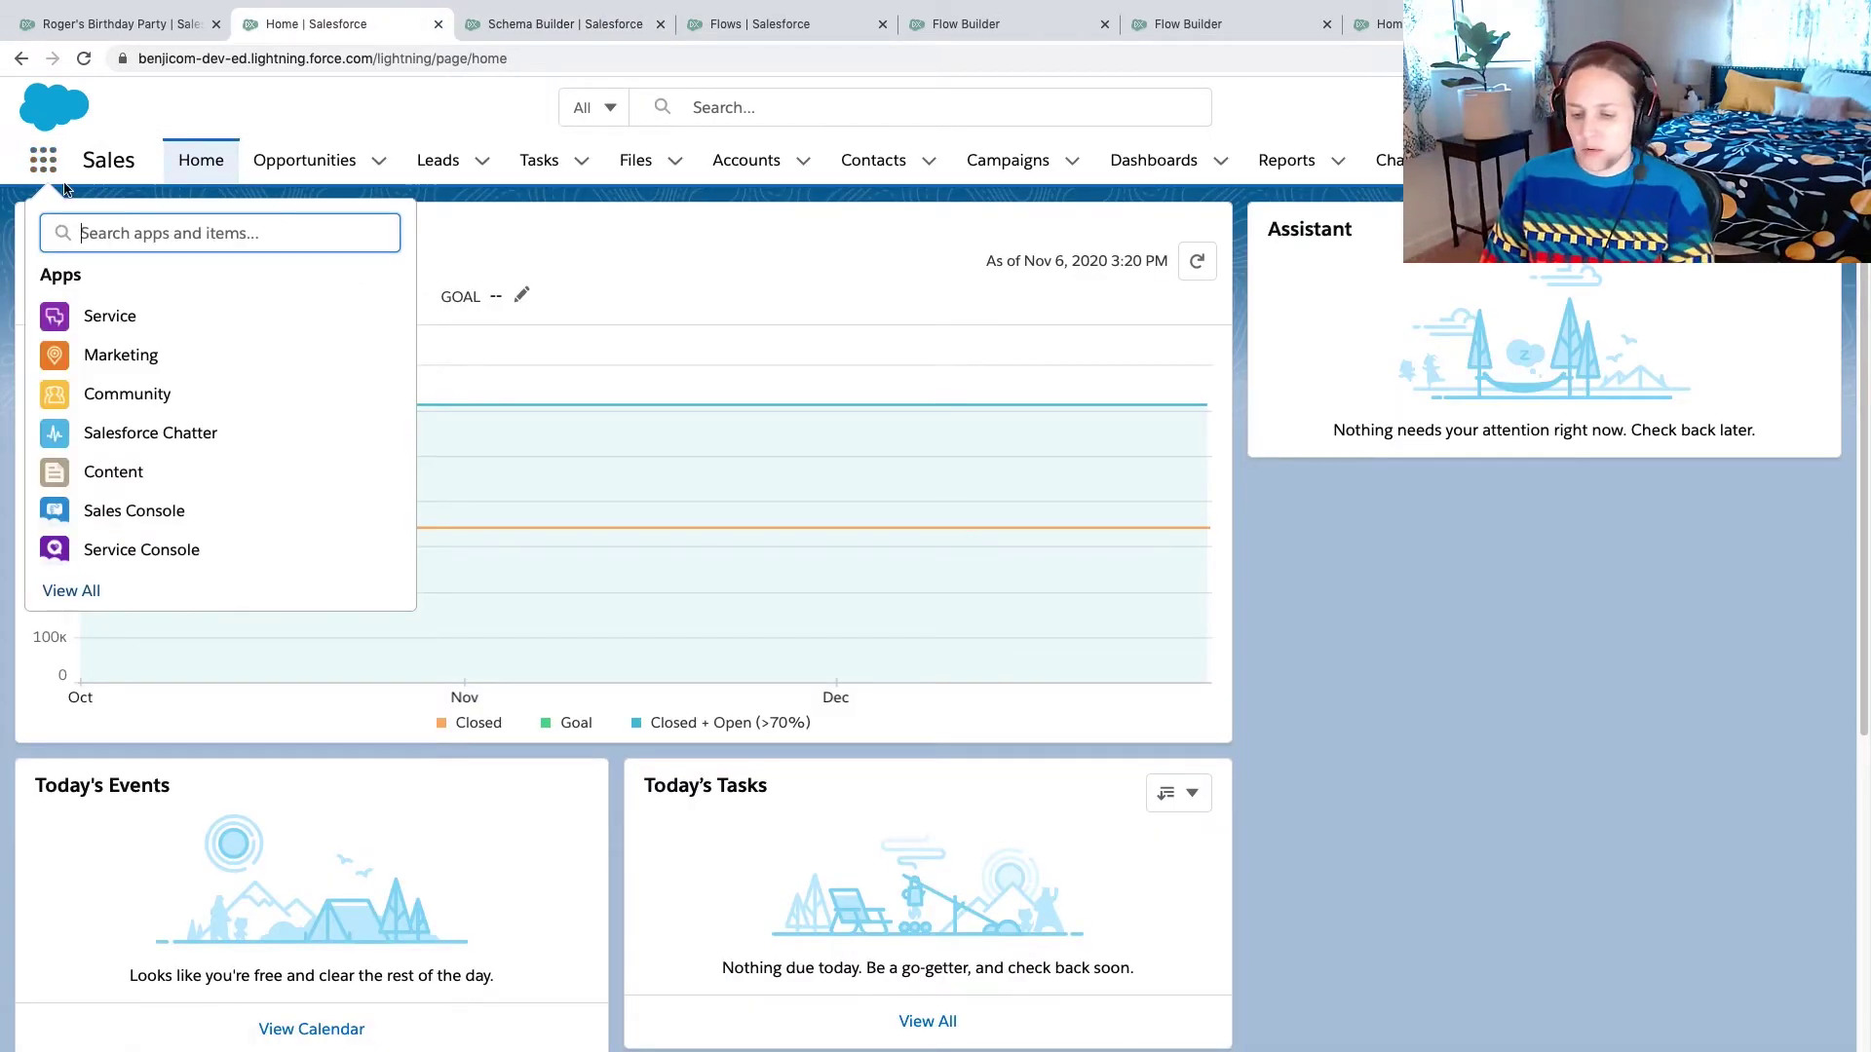
type("products")
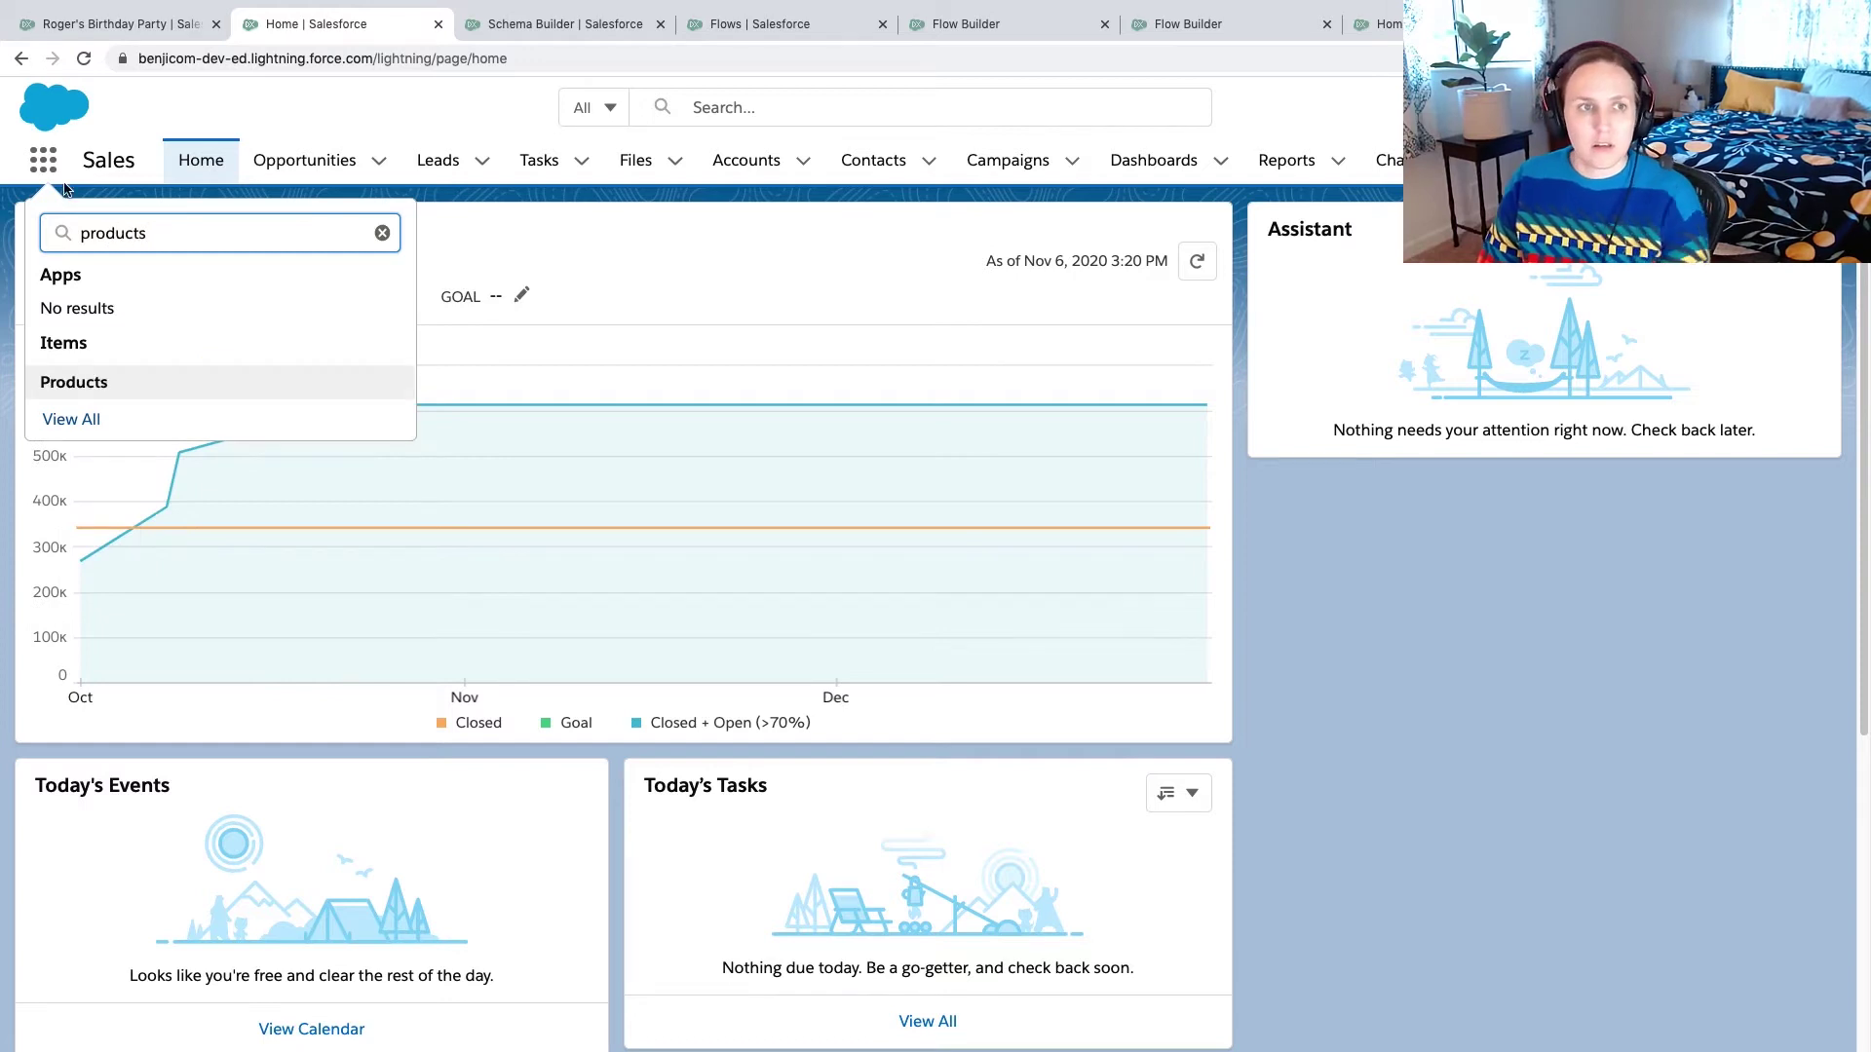
left_click(78, 382)
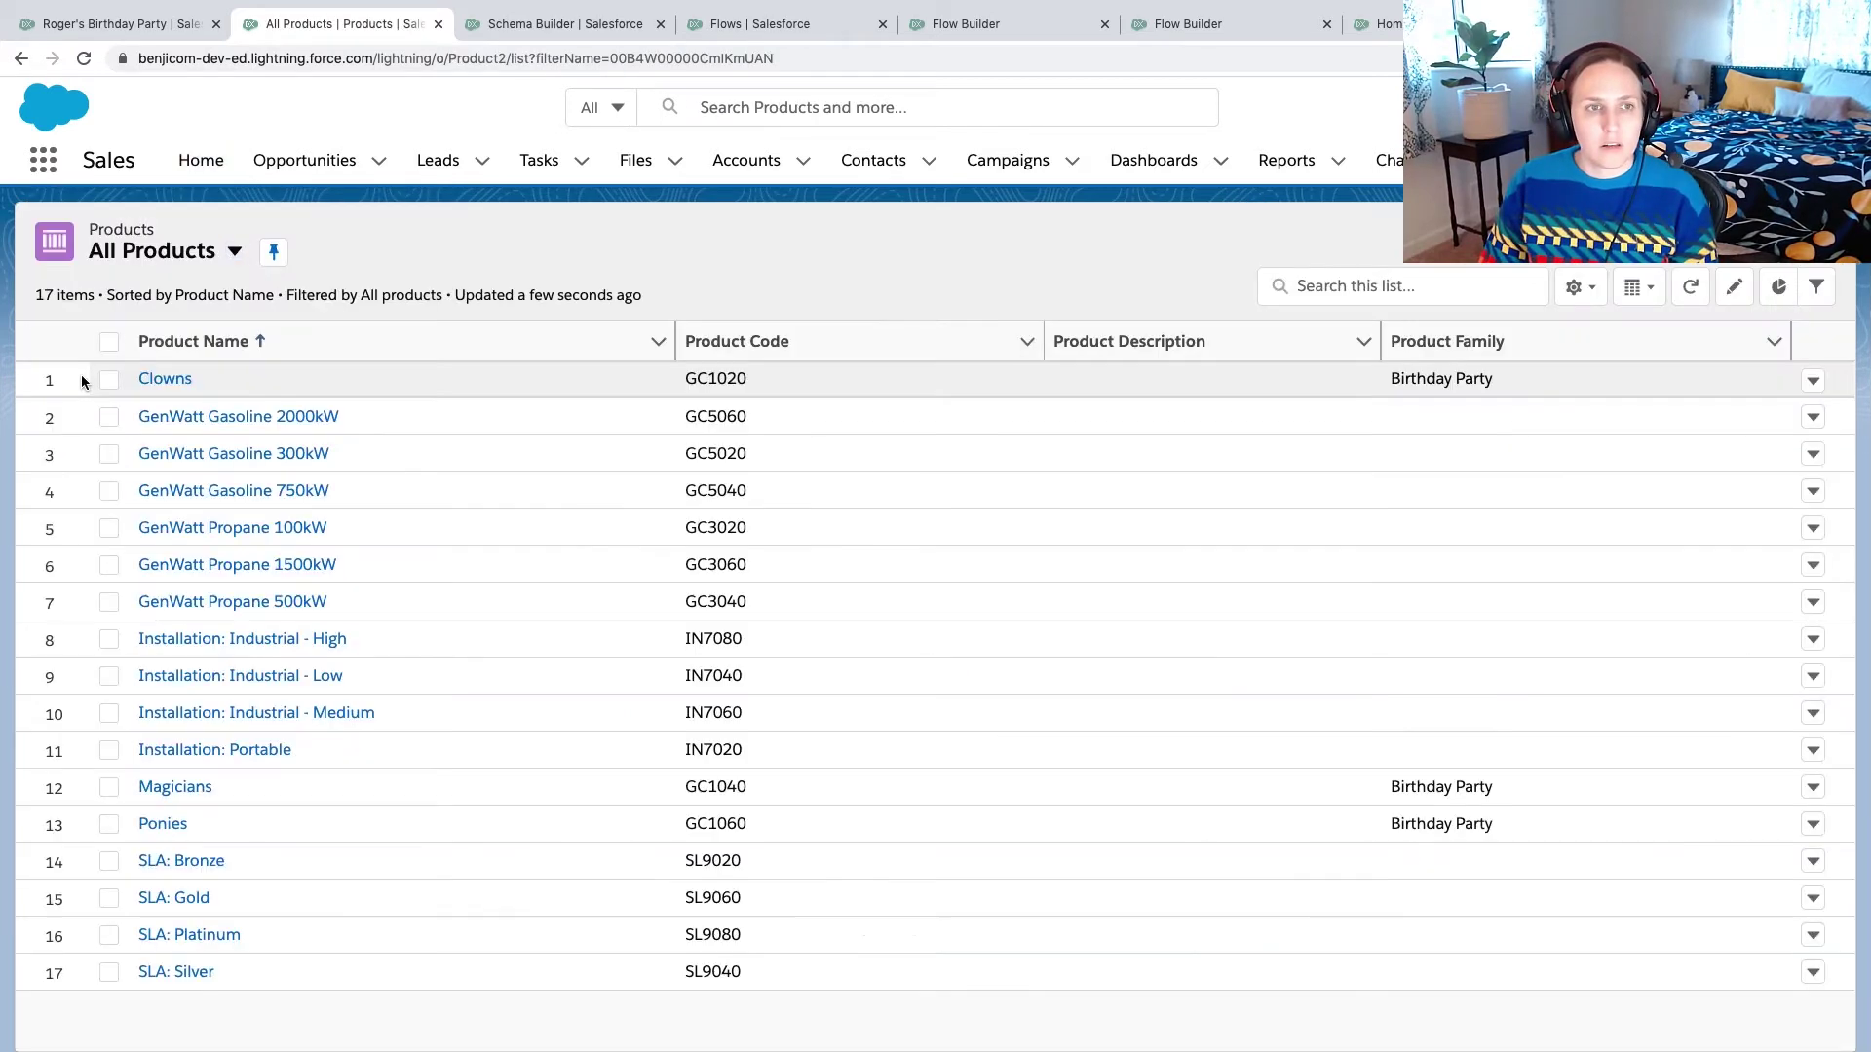
left_click(1429, 341)
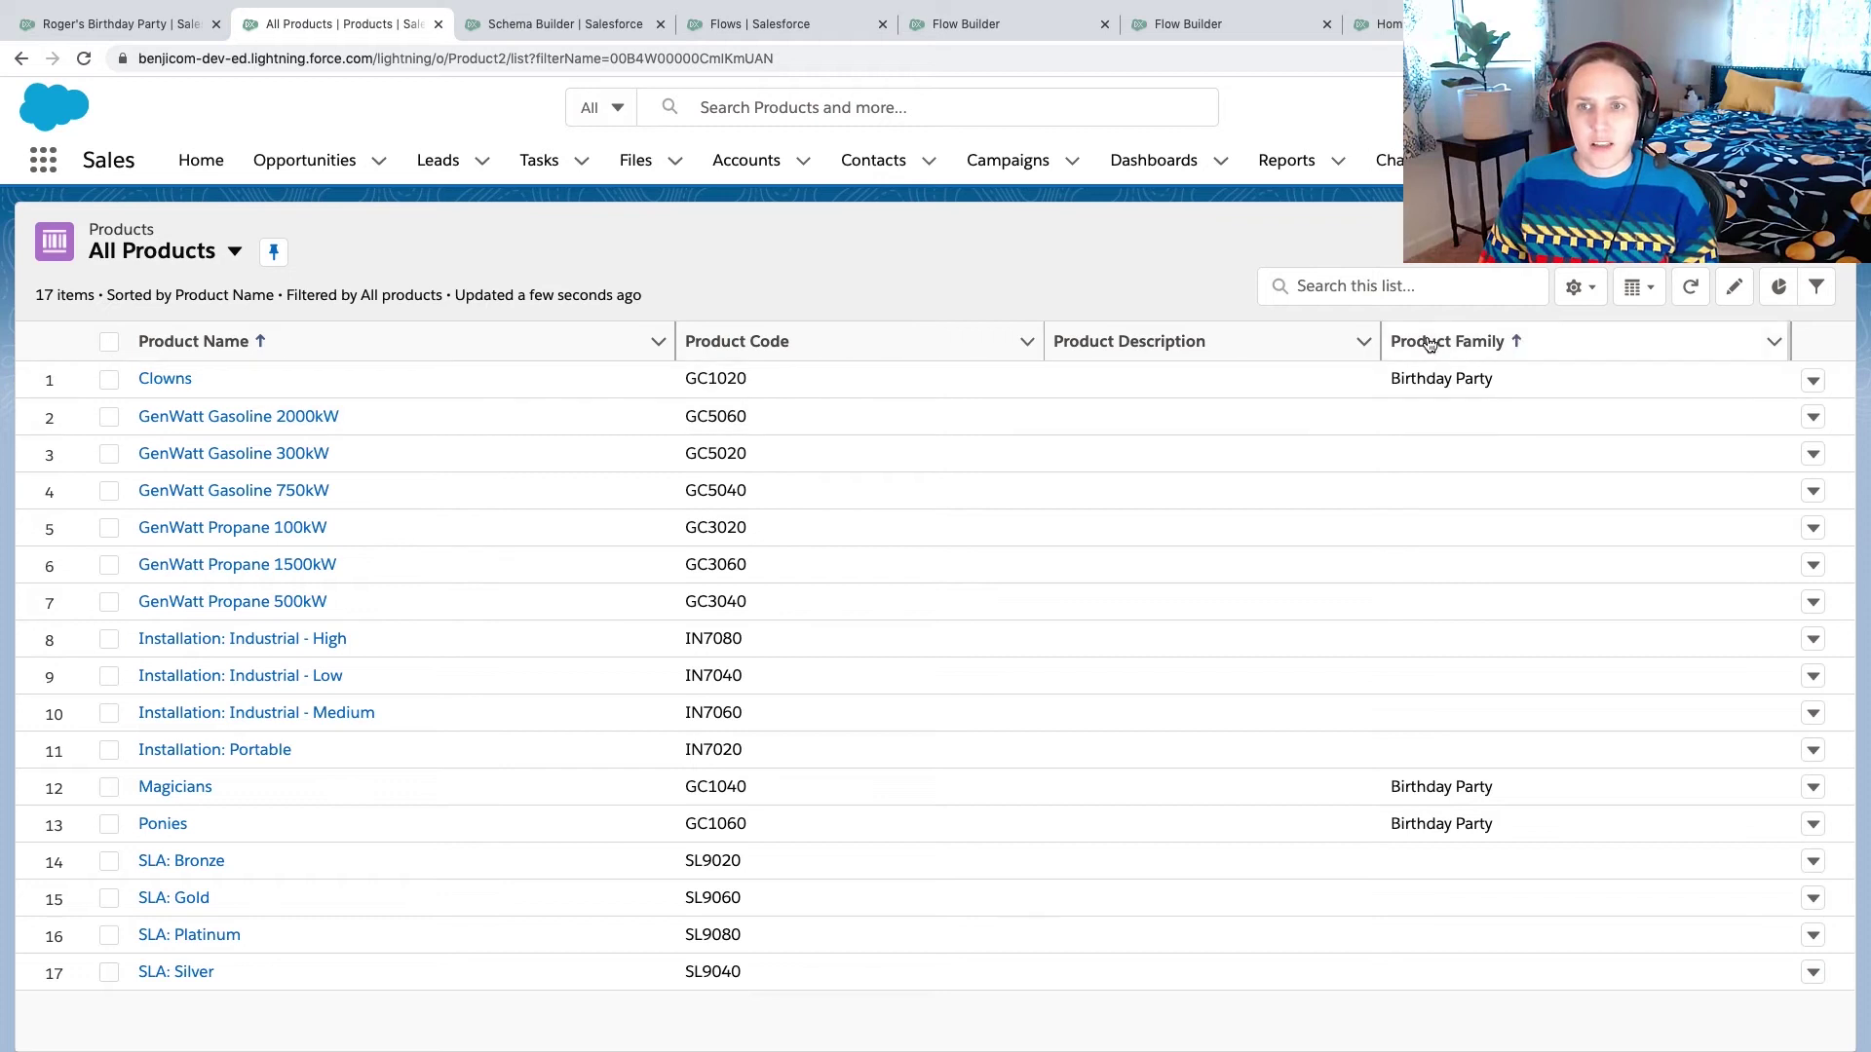
left_click(1409, 341)
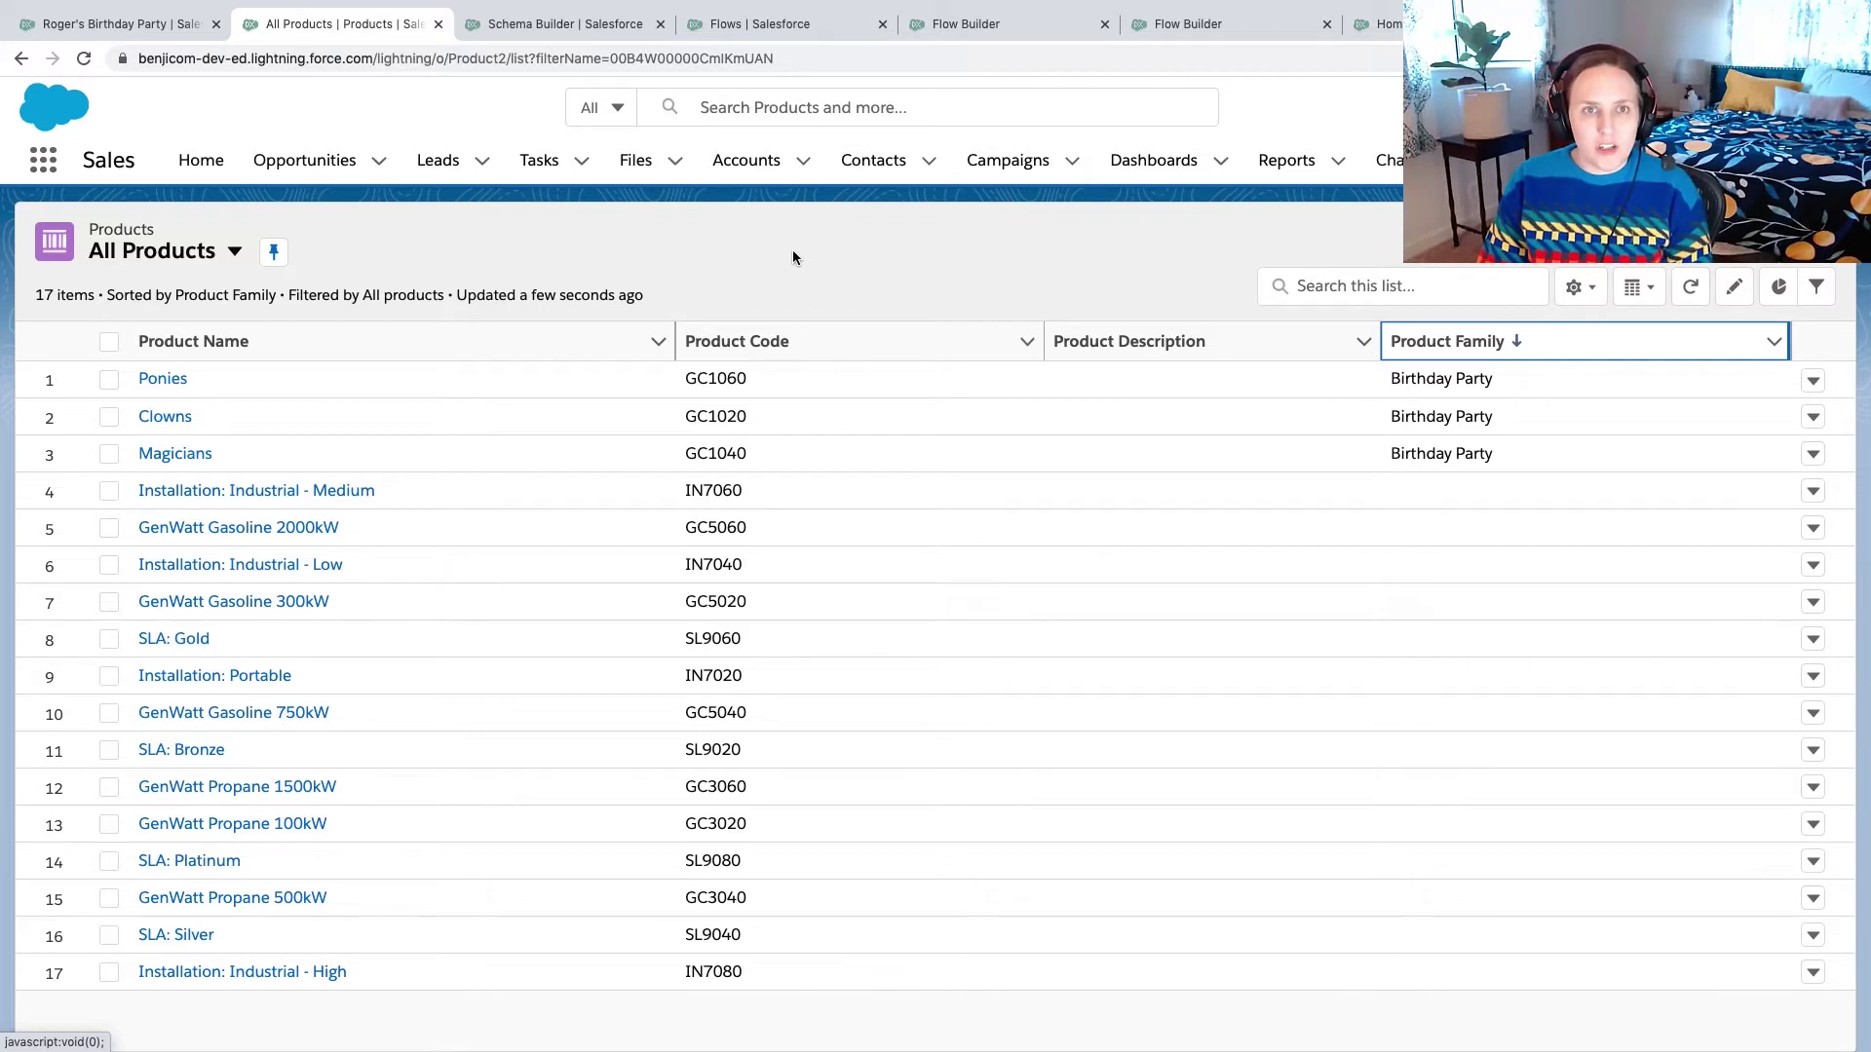
left_click(153, 35)
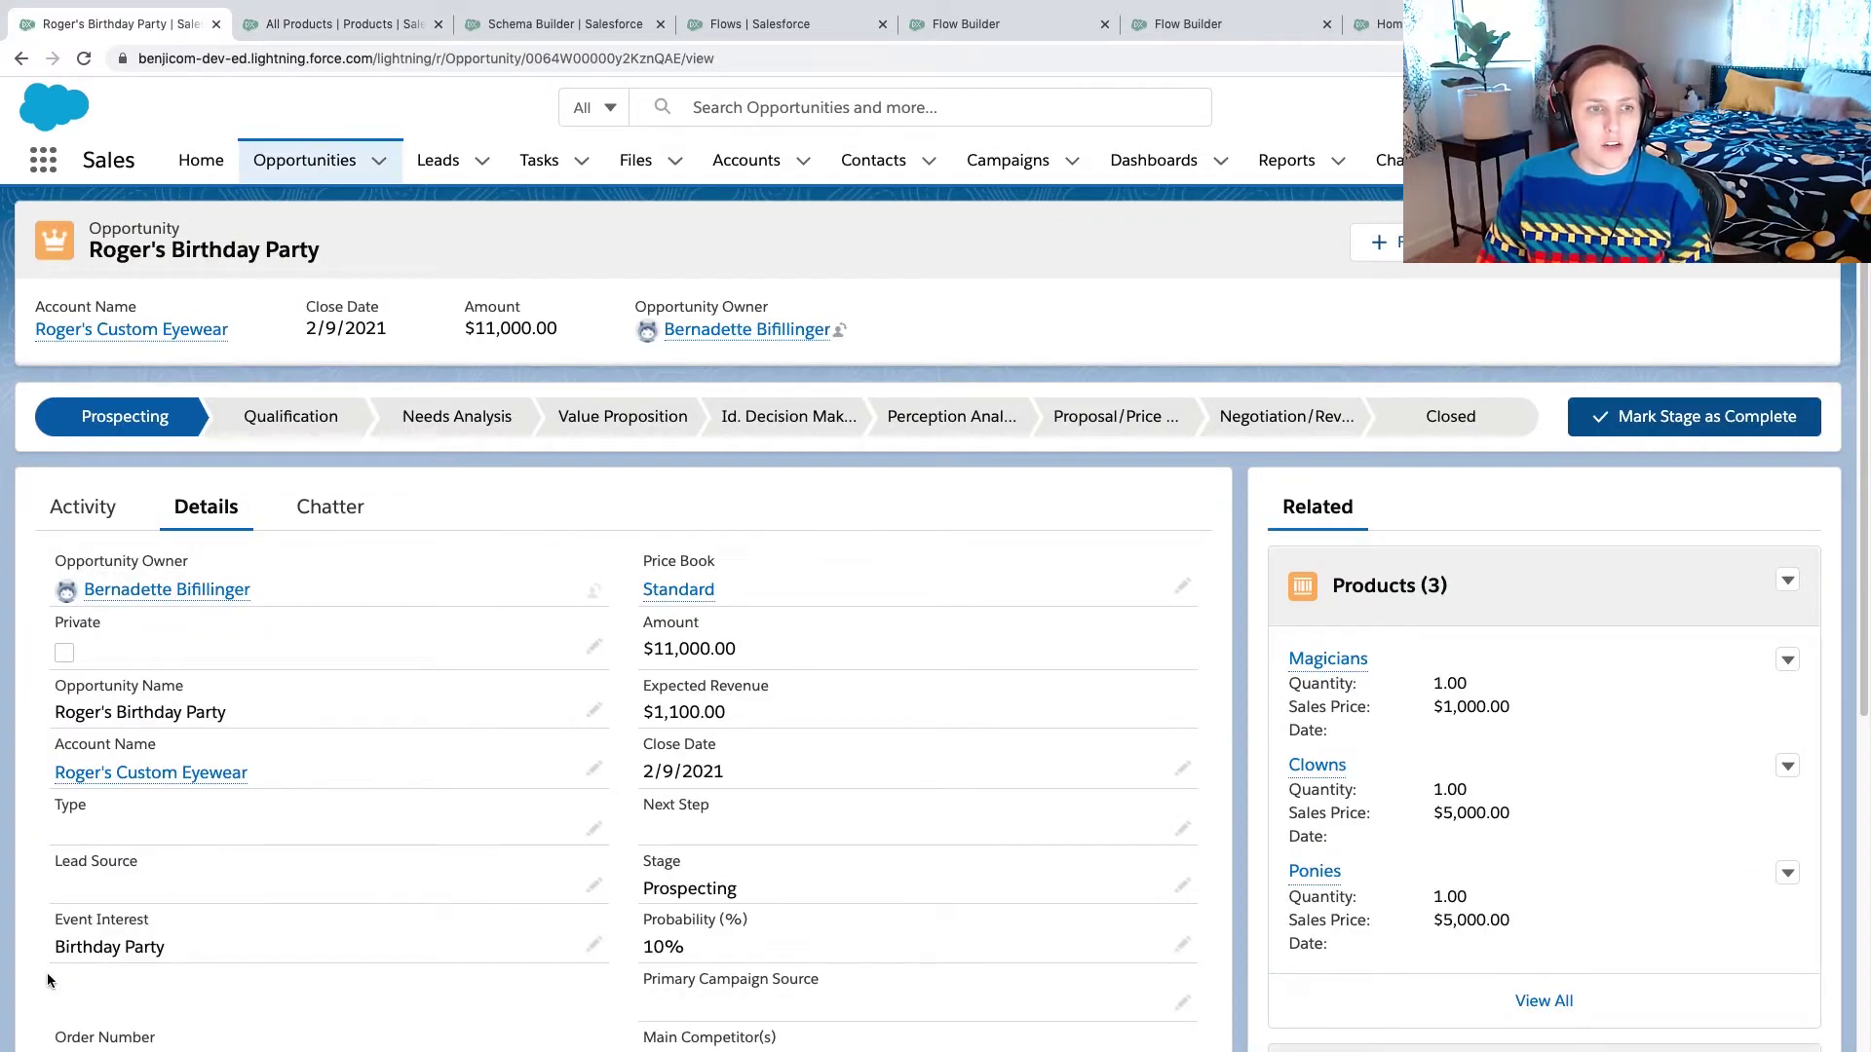
left_click(378, 26)
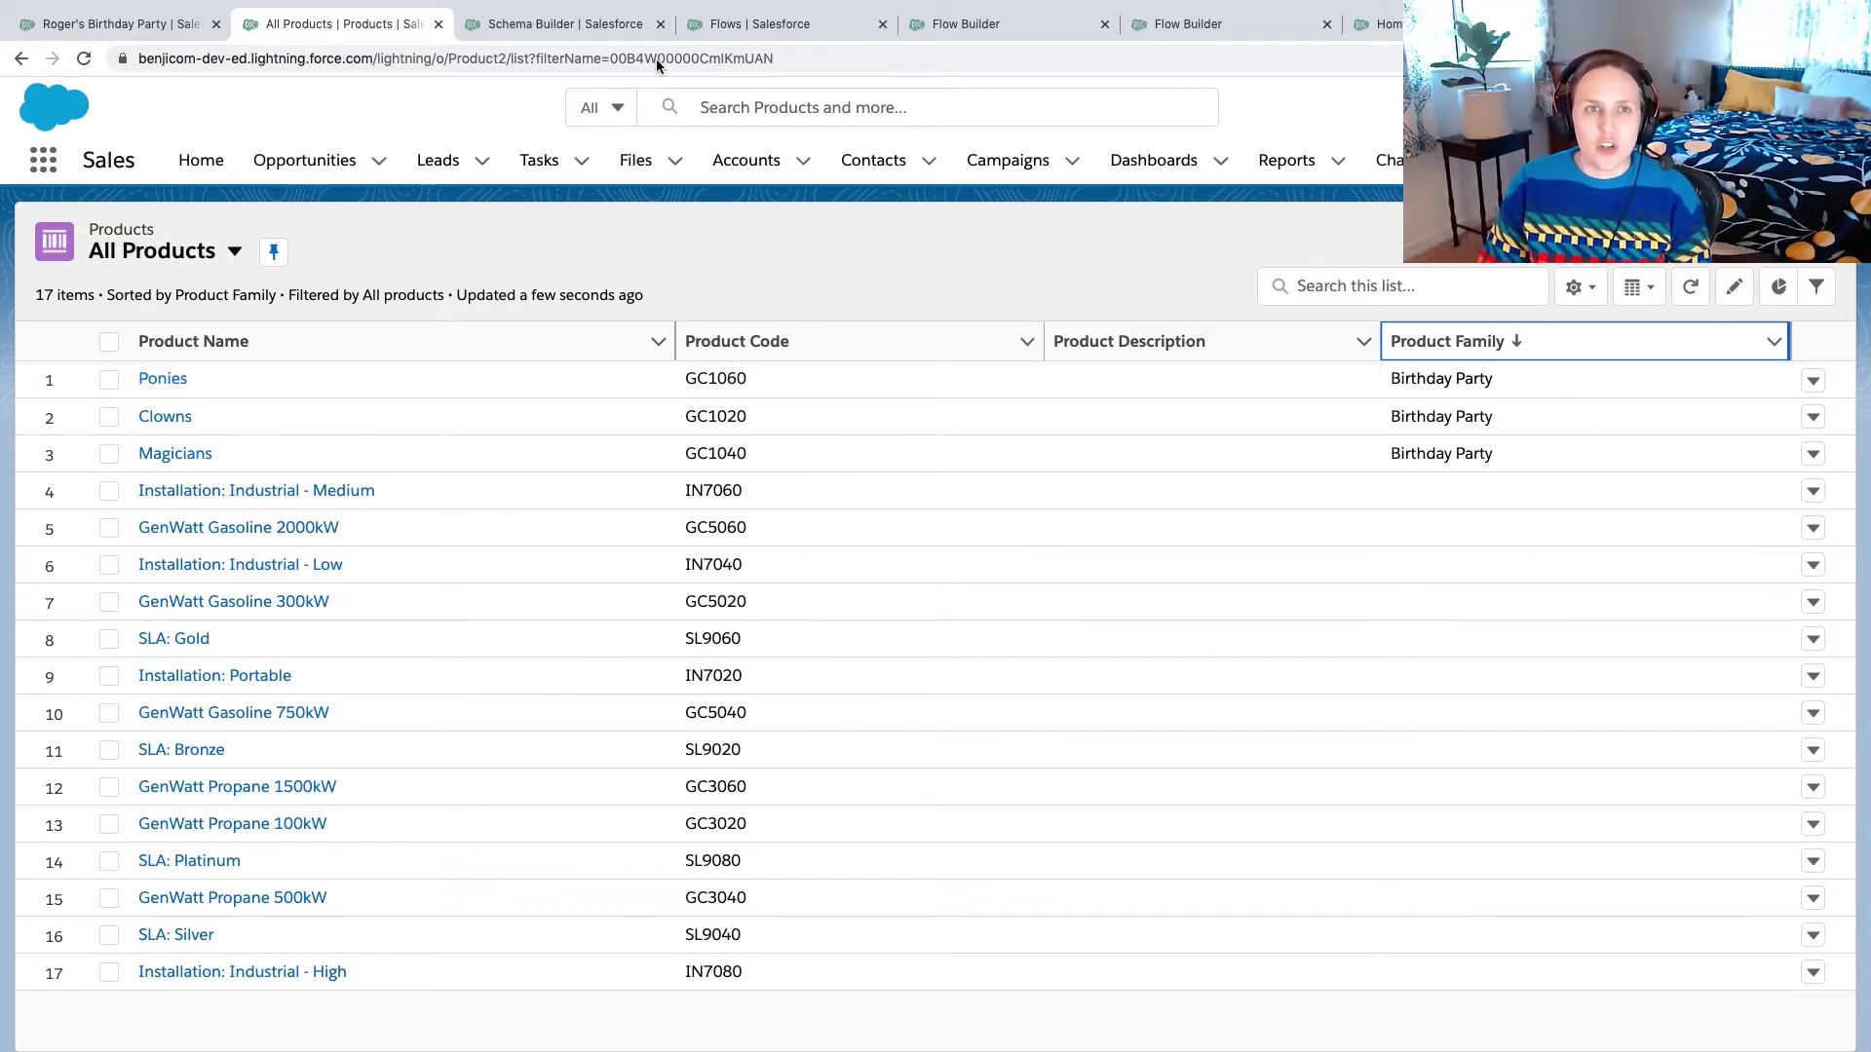
- Nudge the Opportunity Product box in Schema Builder, then return to the Roger's Birthday Party opportunity
left_click(580, 23)
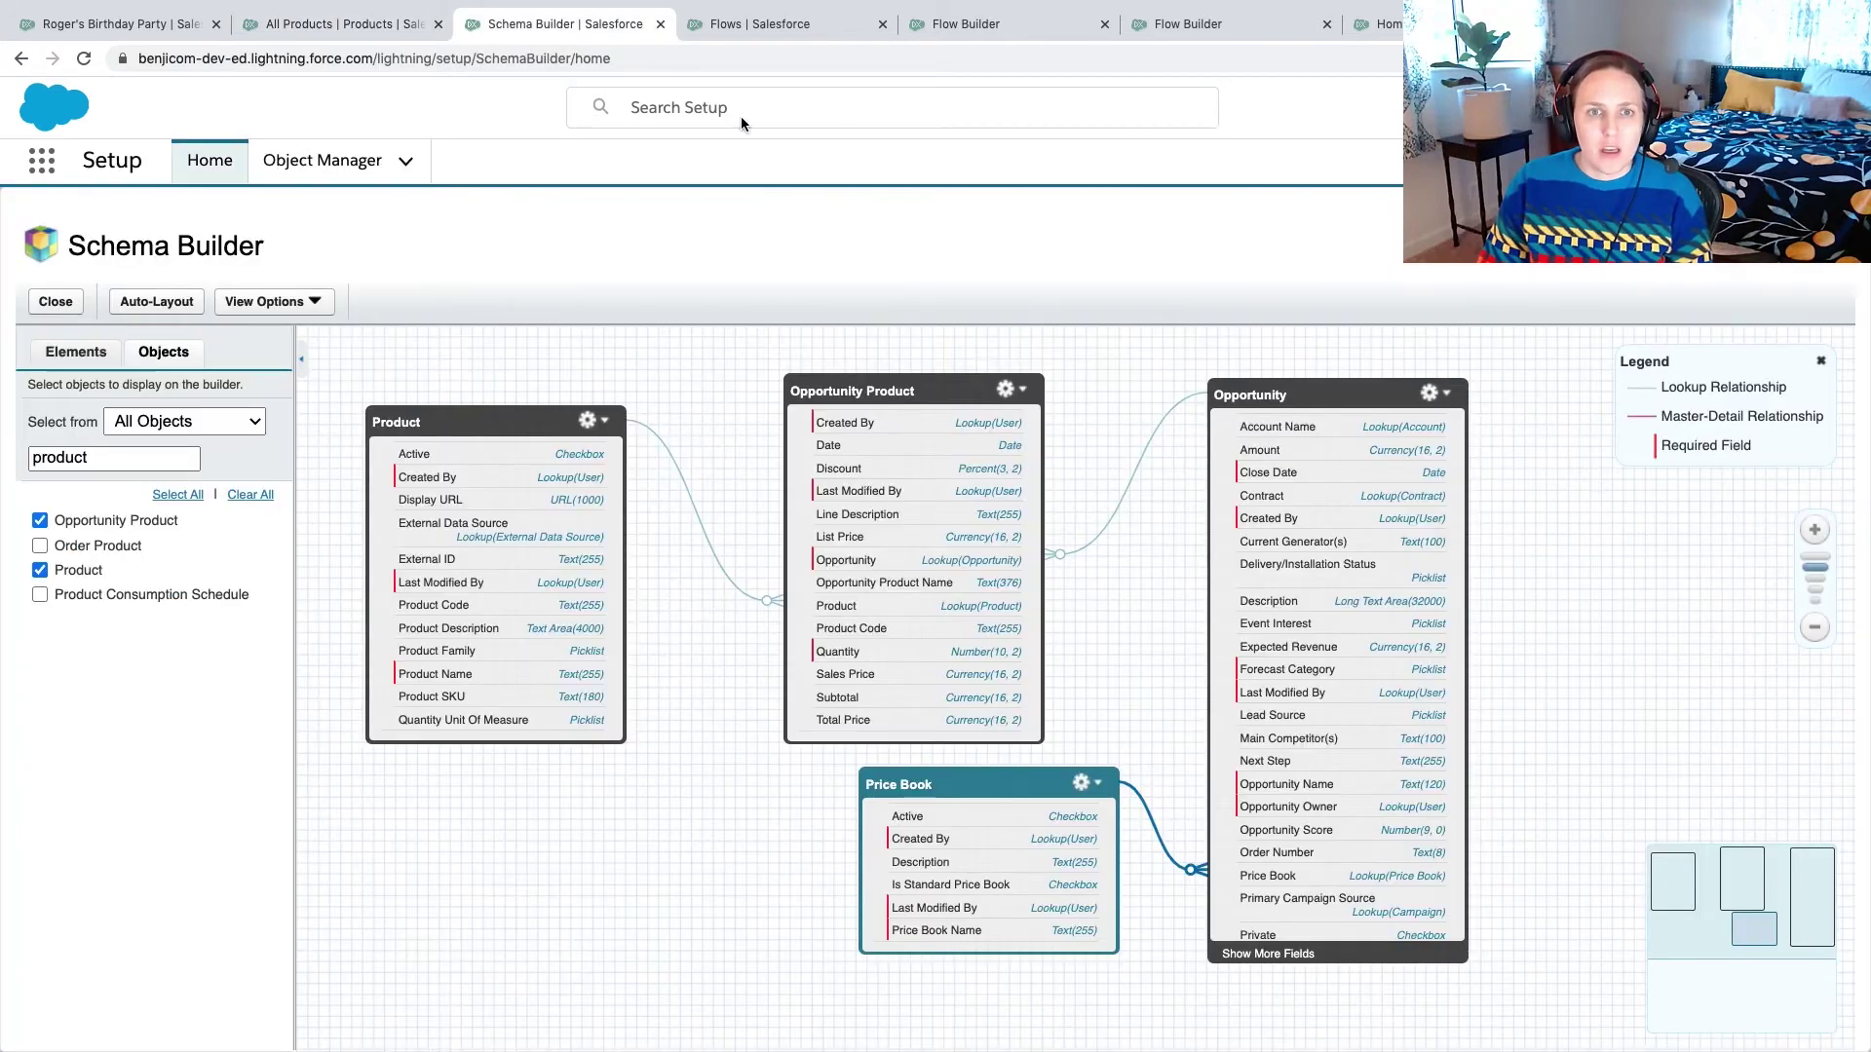
left_click_drag(923, 380, 918, 373)
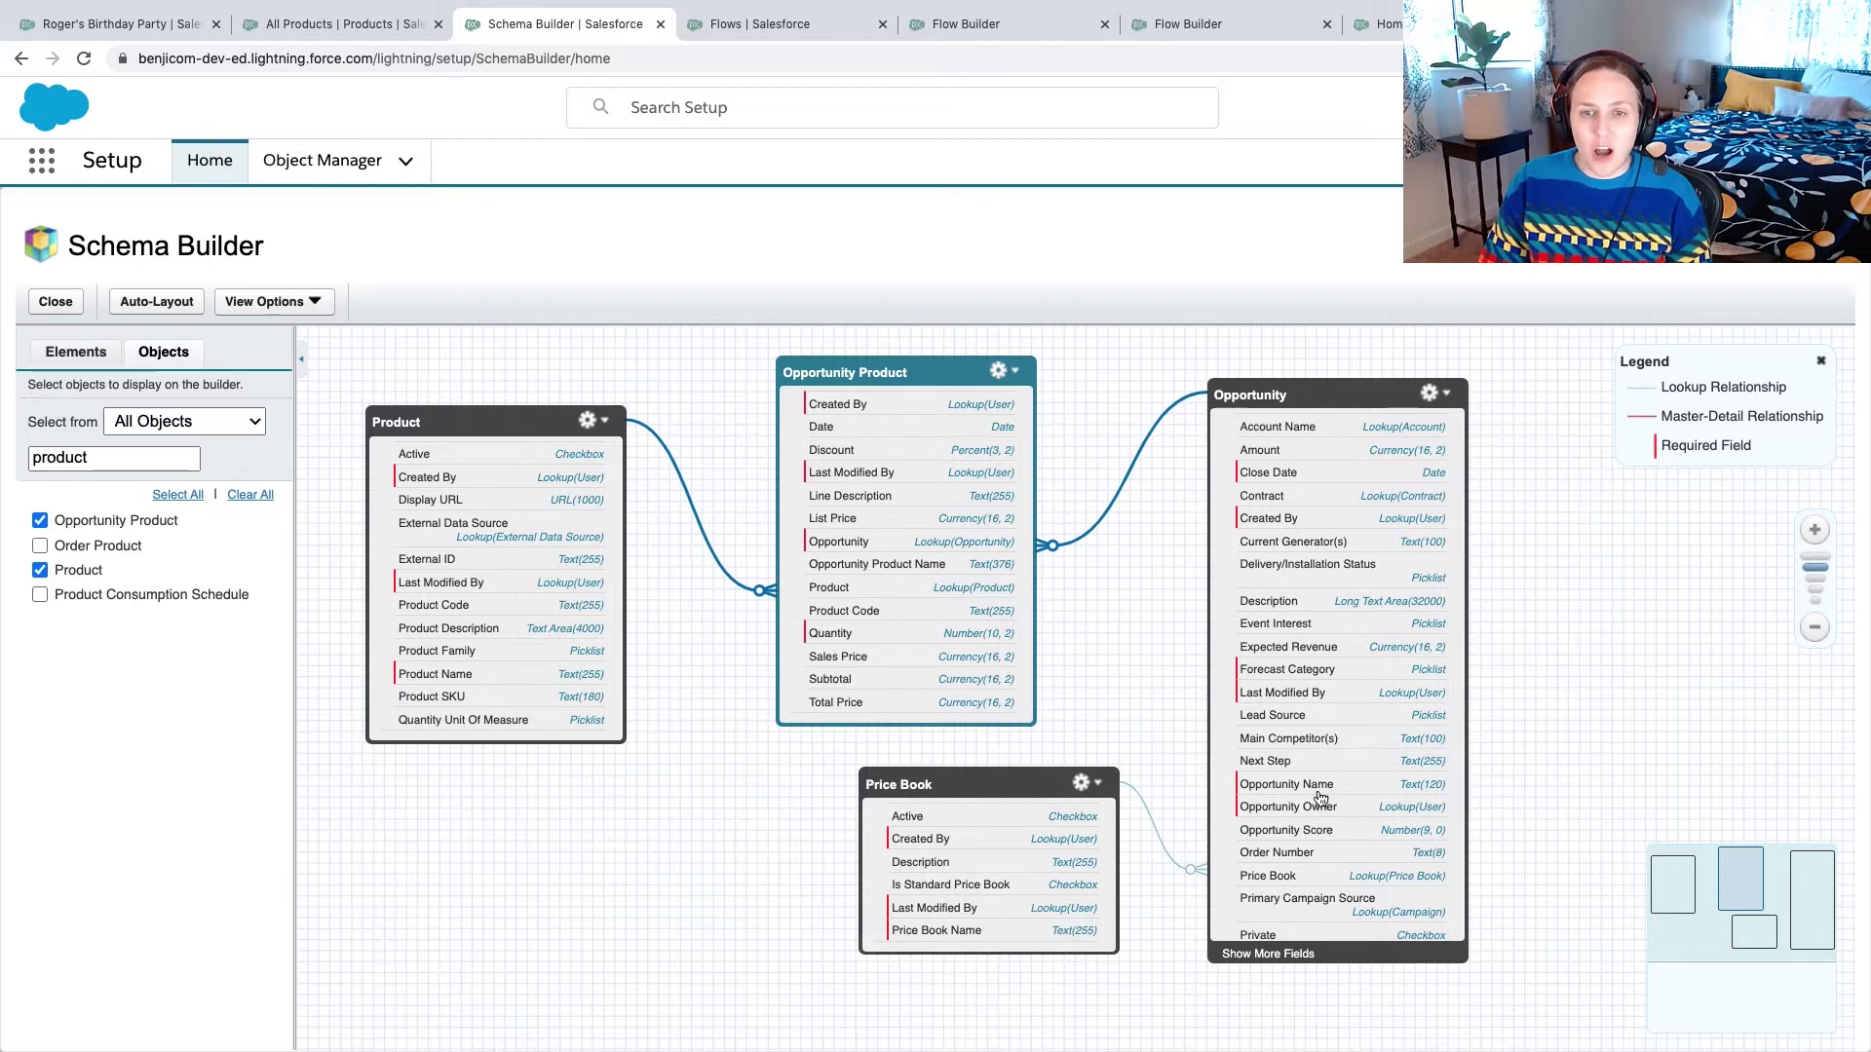
left_click(154, 27)
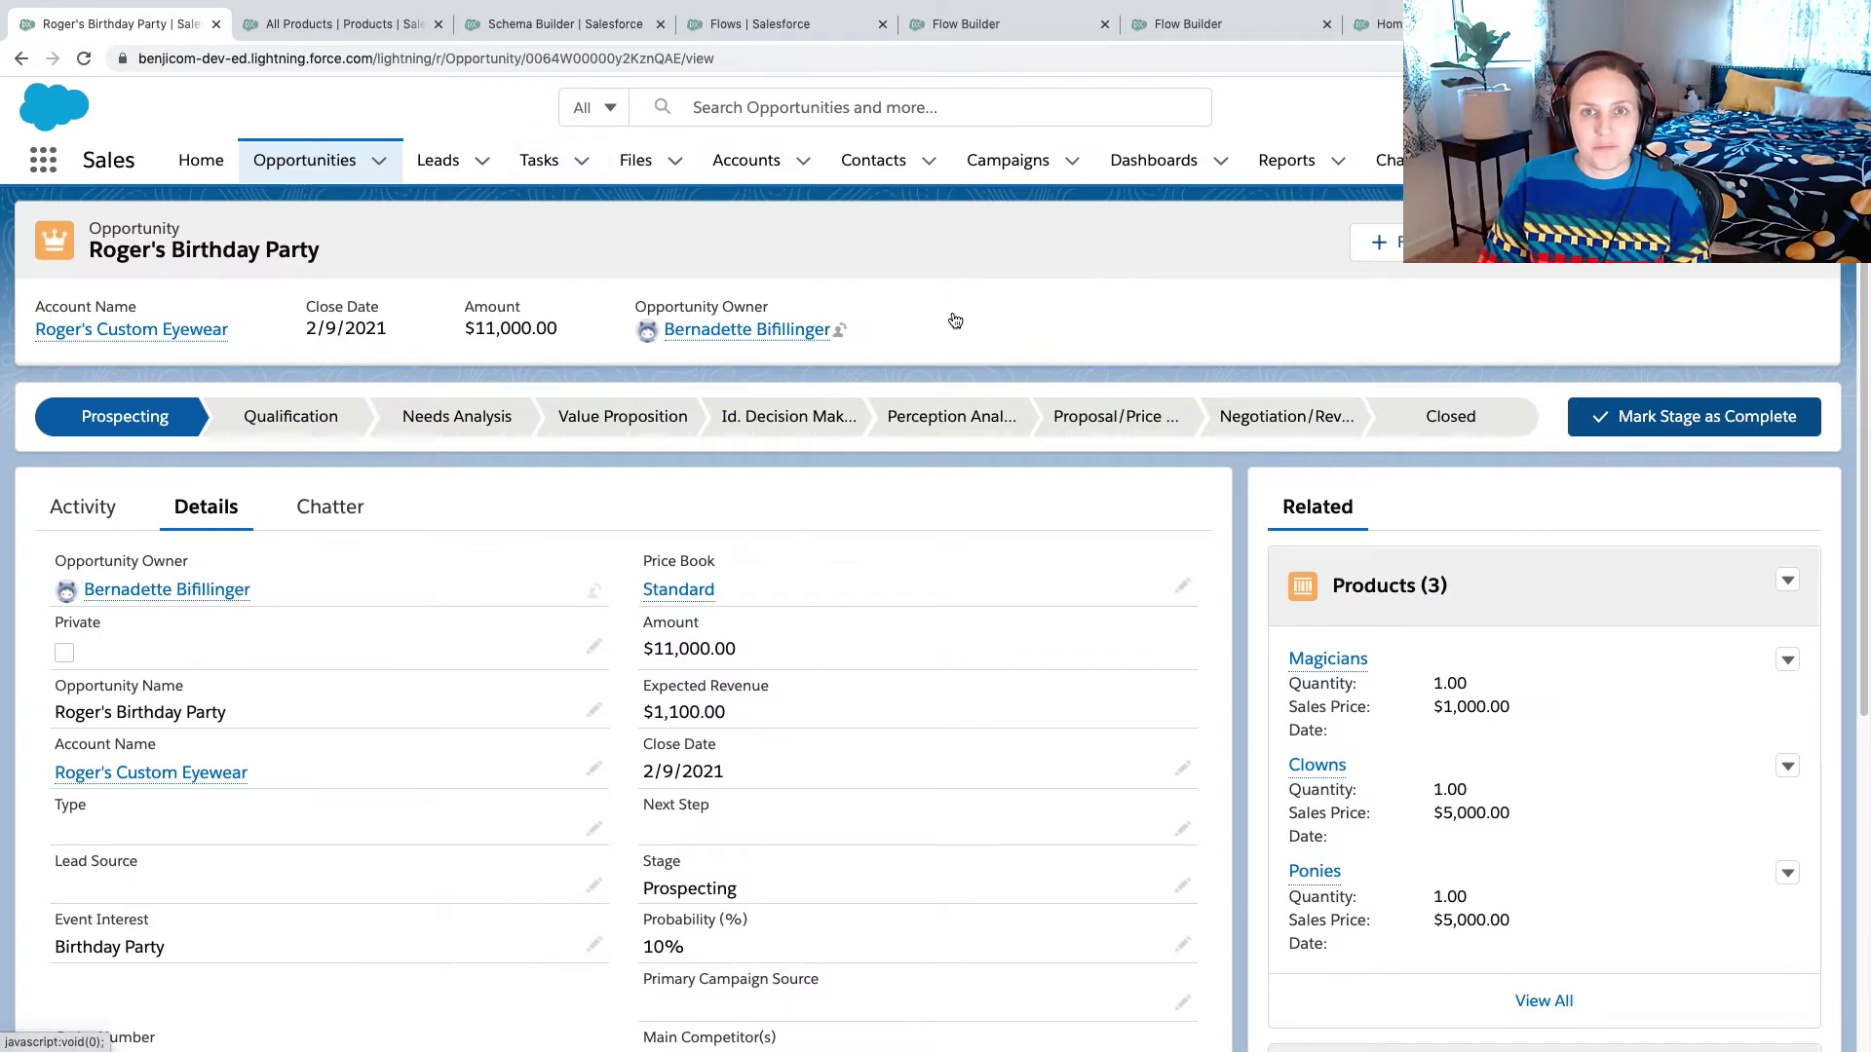
- From the Flows list, create a new Record-Triggered Flow using Auto-Layout
left_click(1218, 23)
left_click(1361, 29)
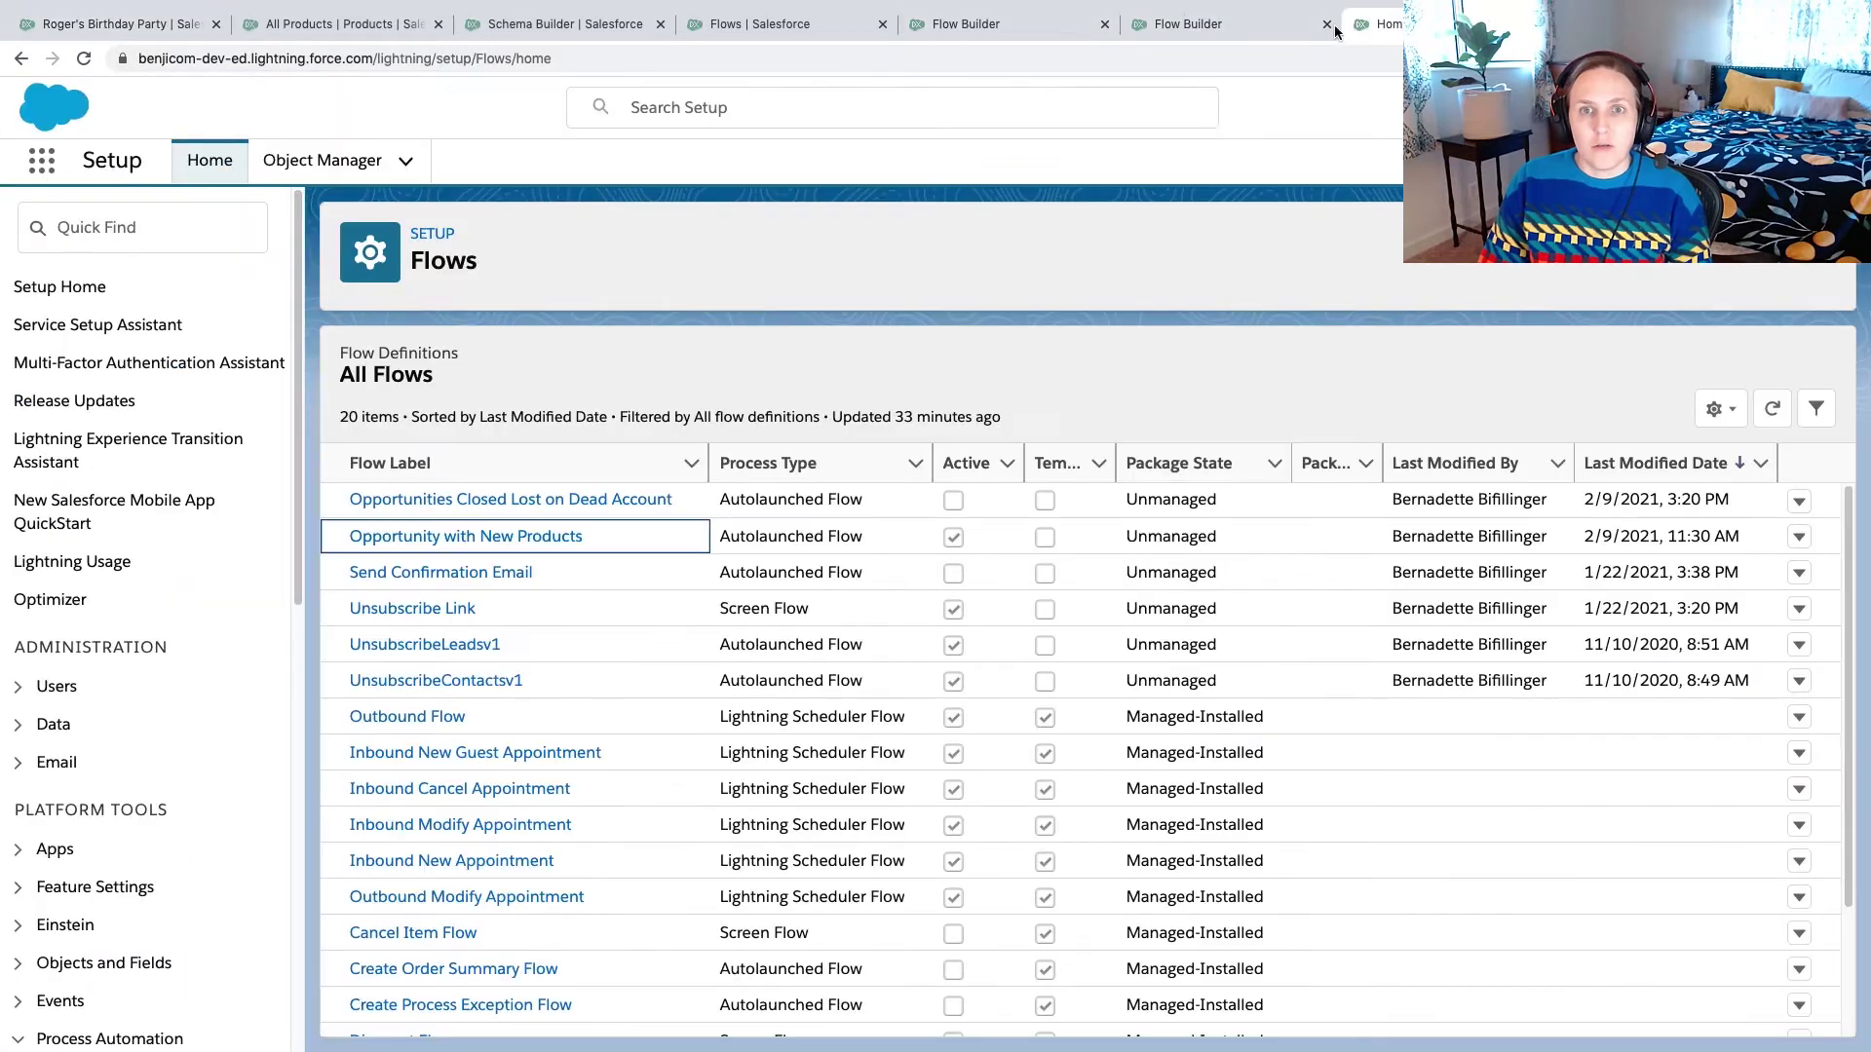
left_click(755, 28)
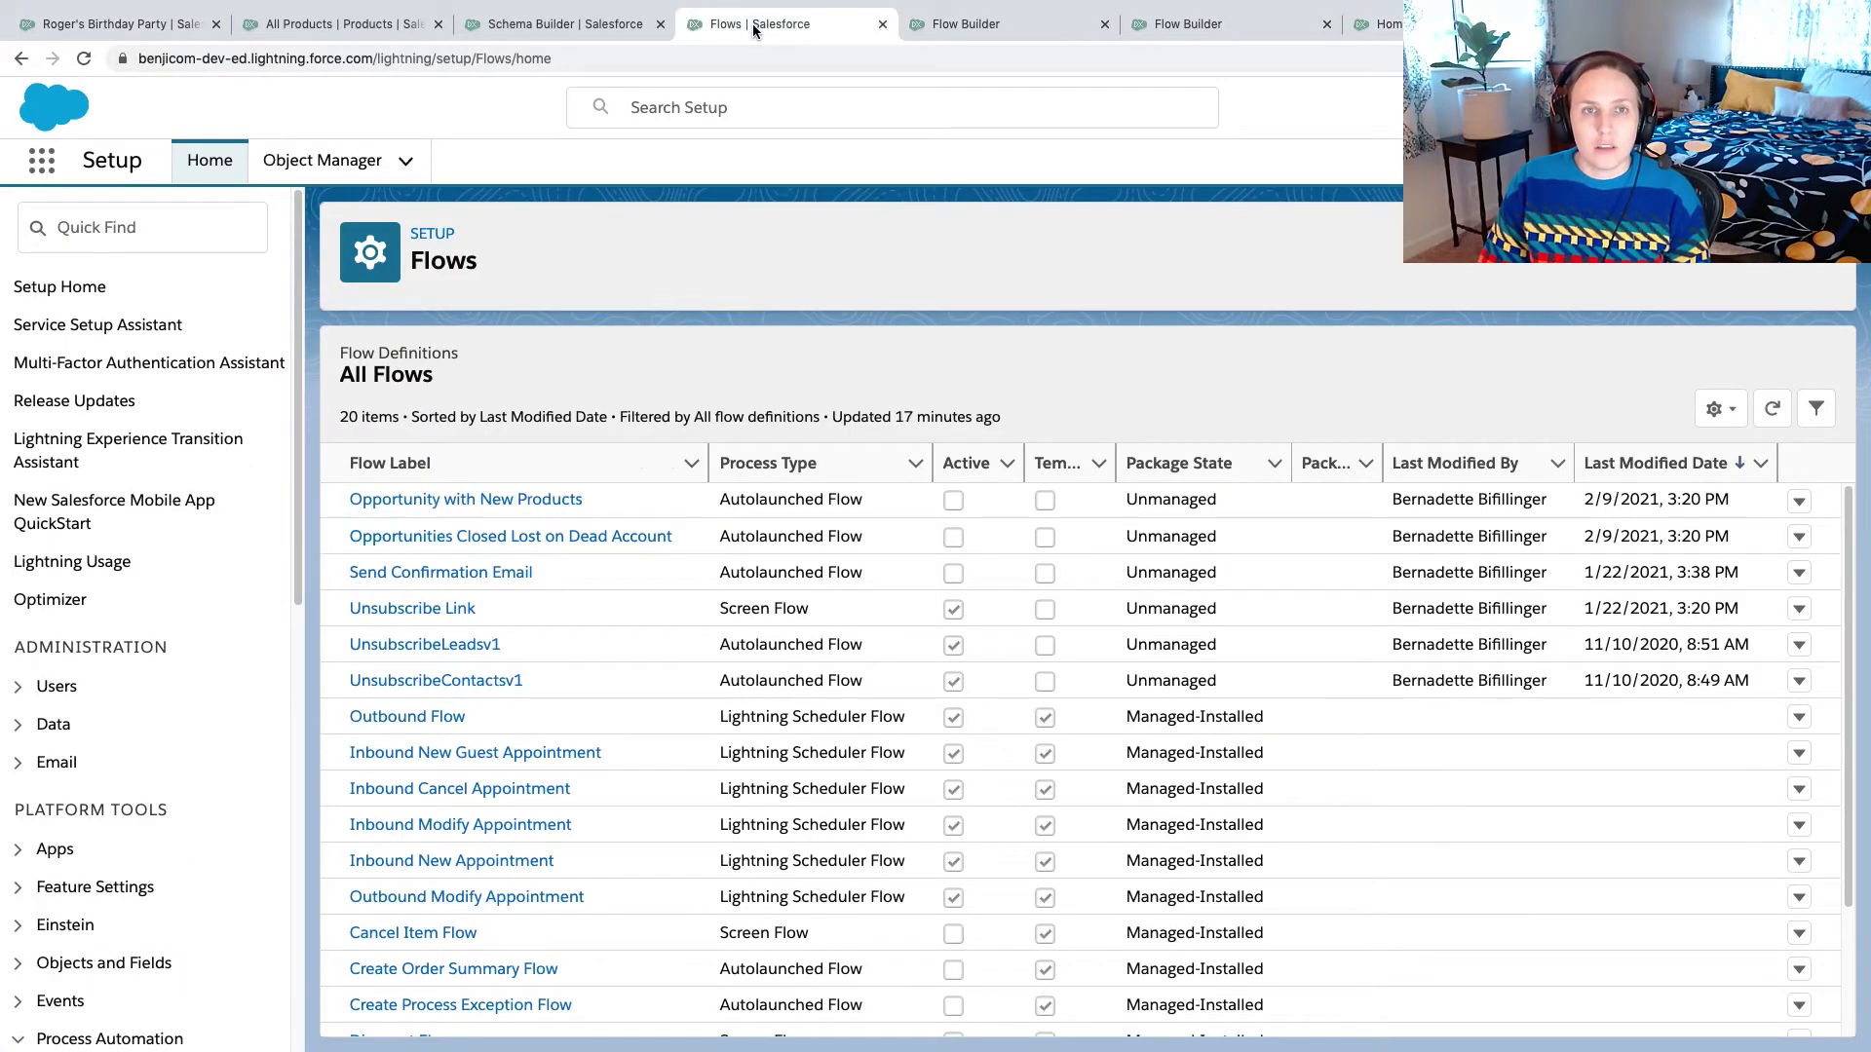
left_click(1803, 252)
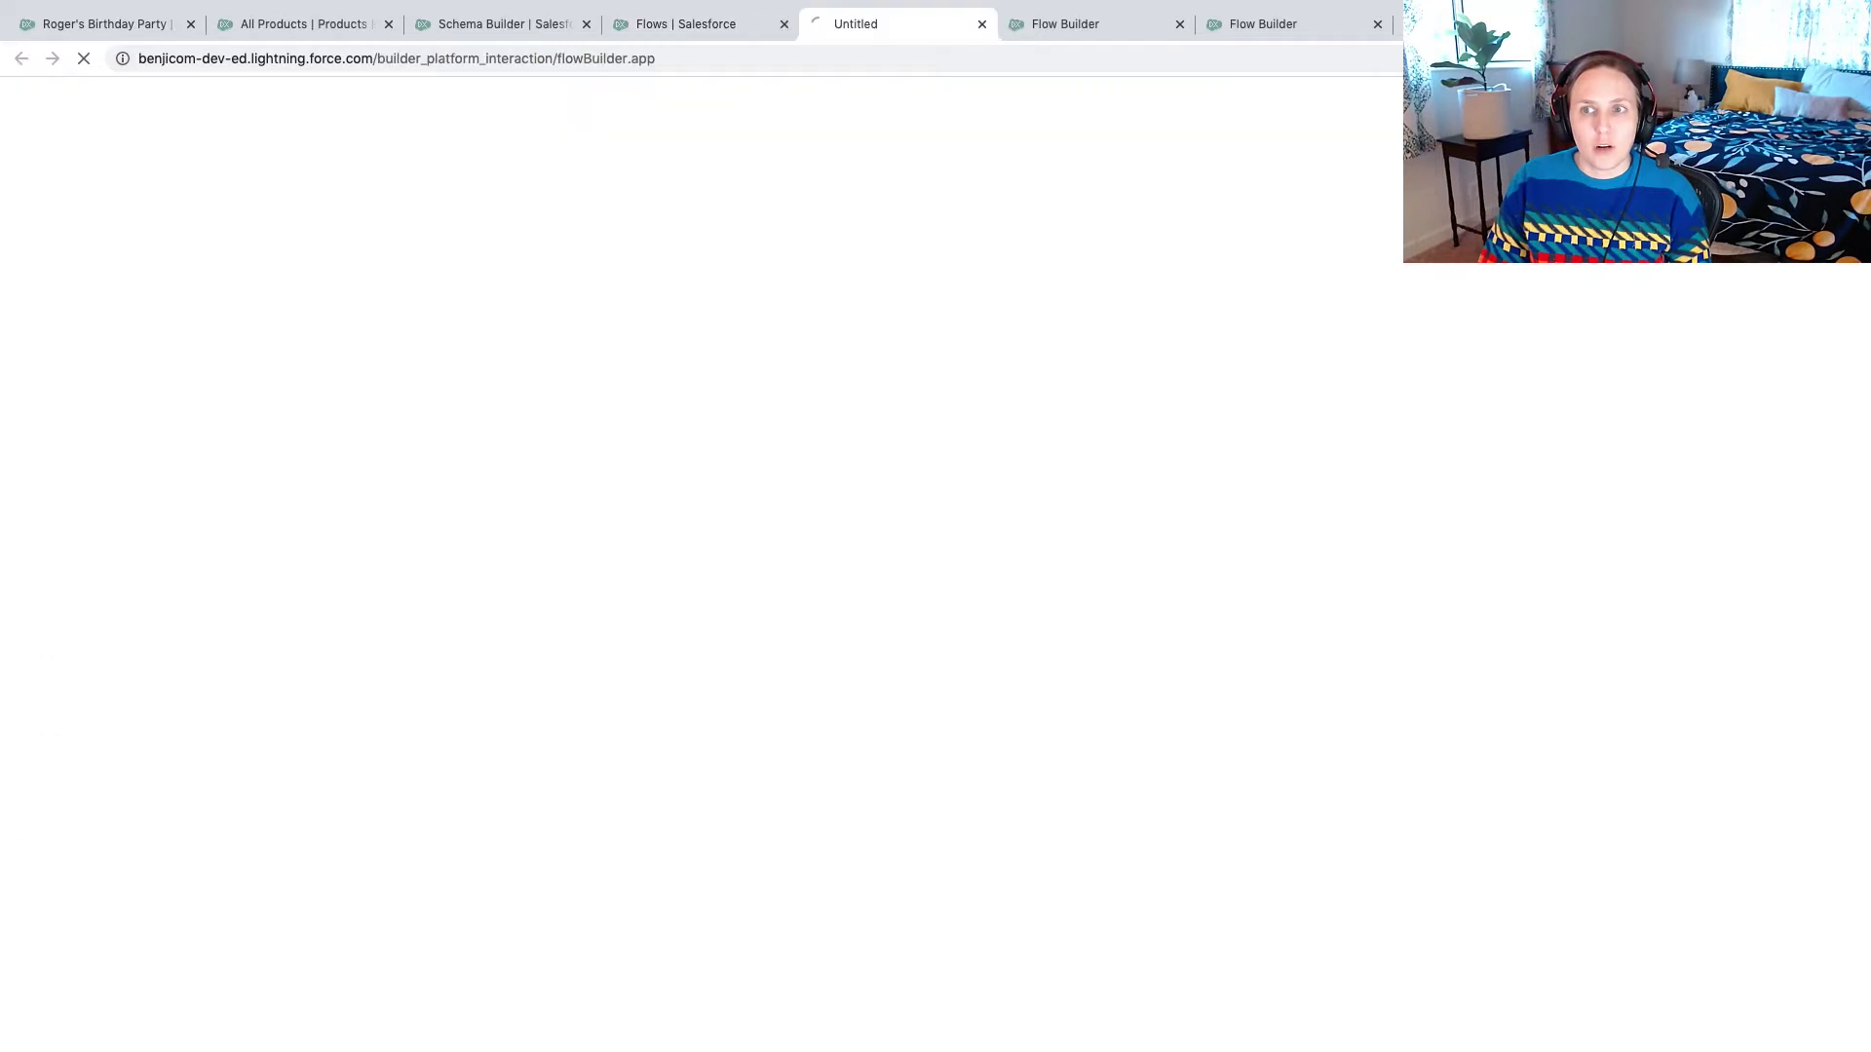
left_click(904, 427)
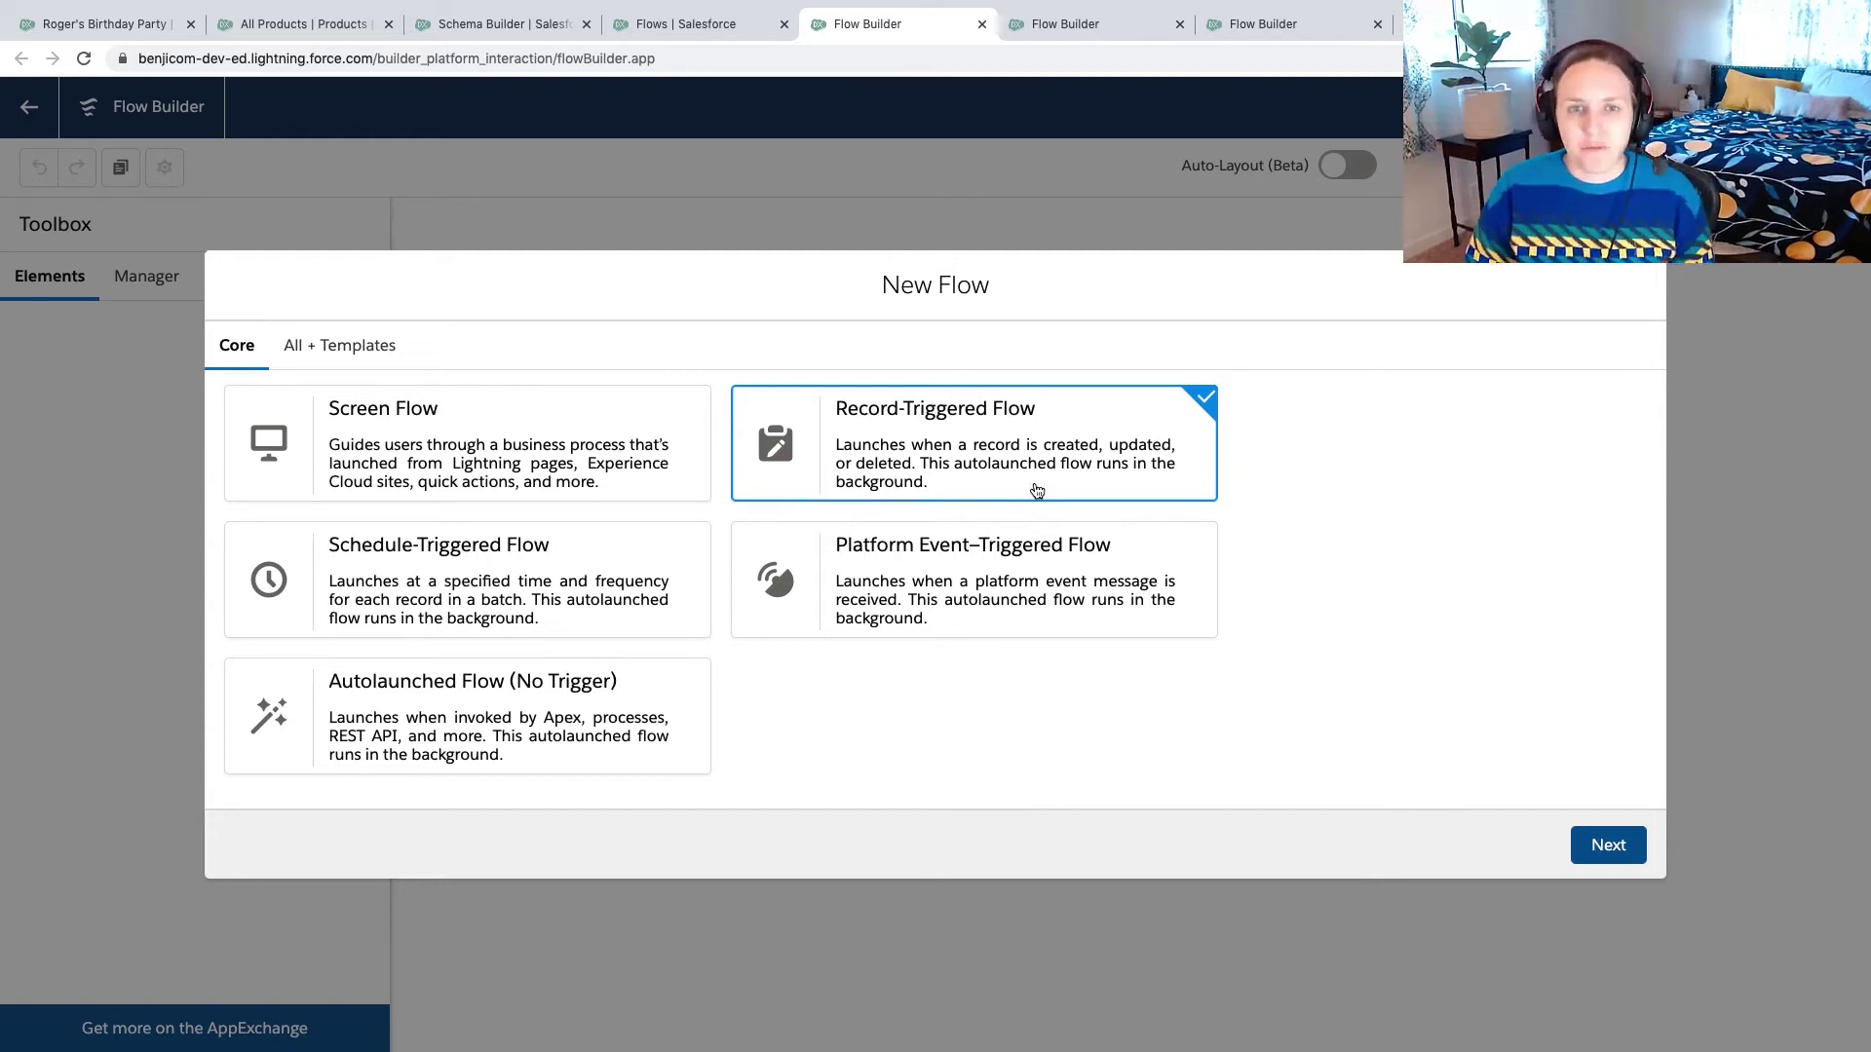
left_click(1608, 845)
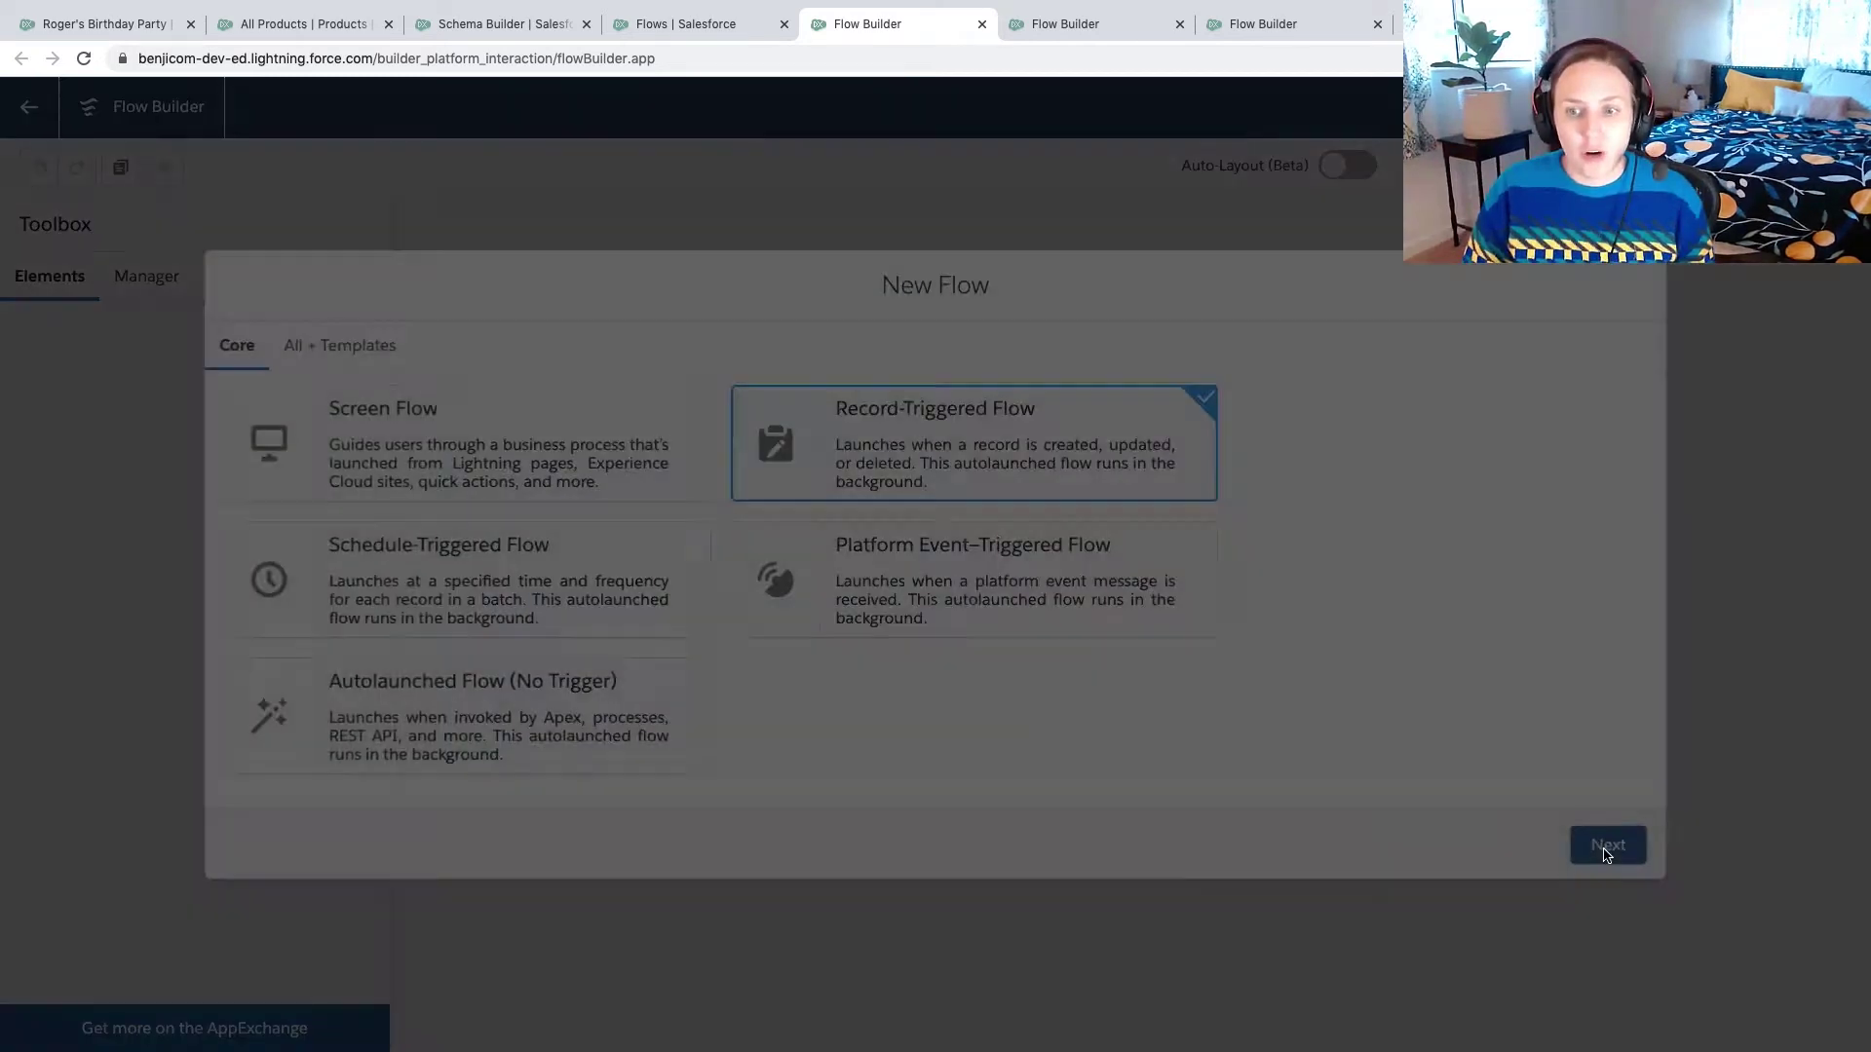
left_click(1098, 530)
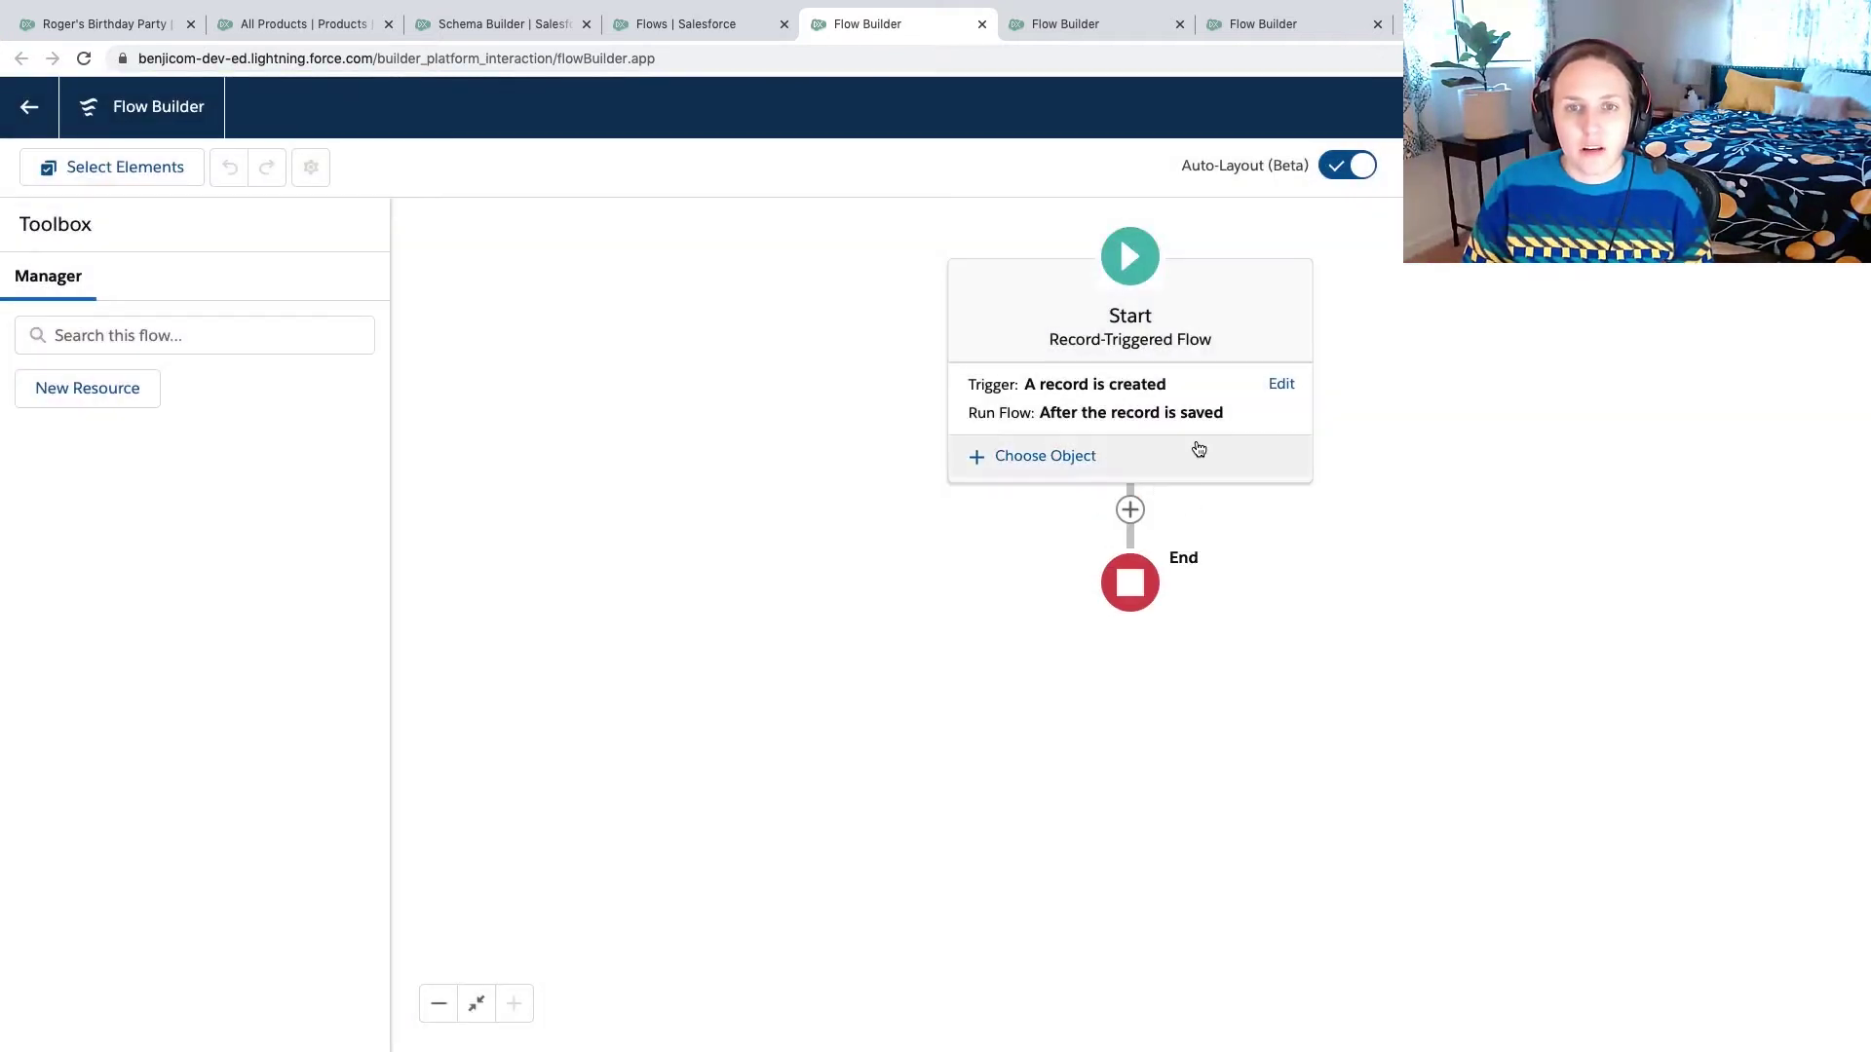
- Keep the record-created trigger, set the object to Opportunity, and choose condition requirements None
left_click(1282, 383)
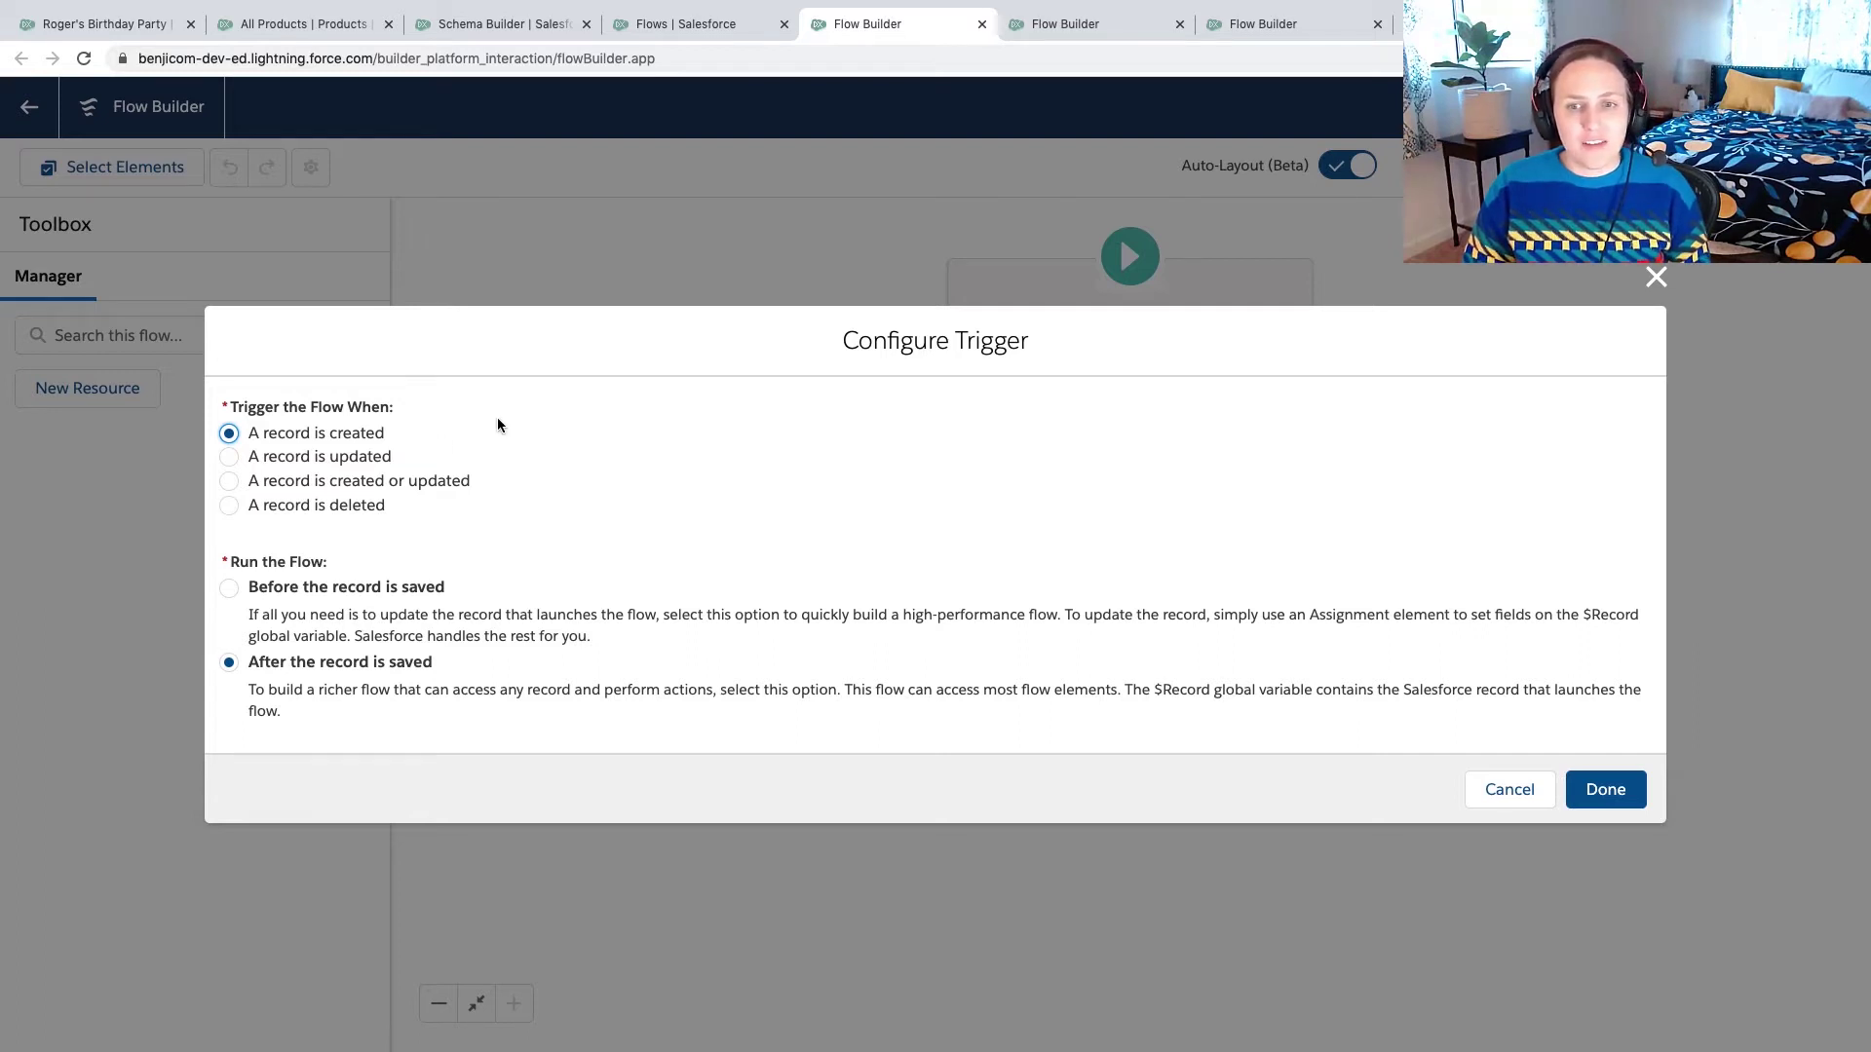
key("Down")
key("Down")
left_click(1606, 789)
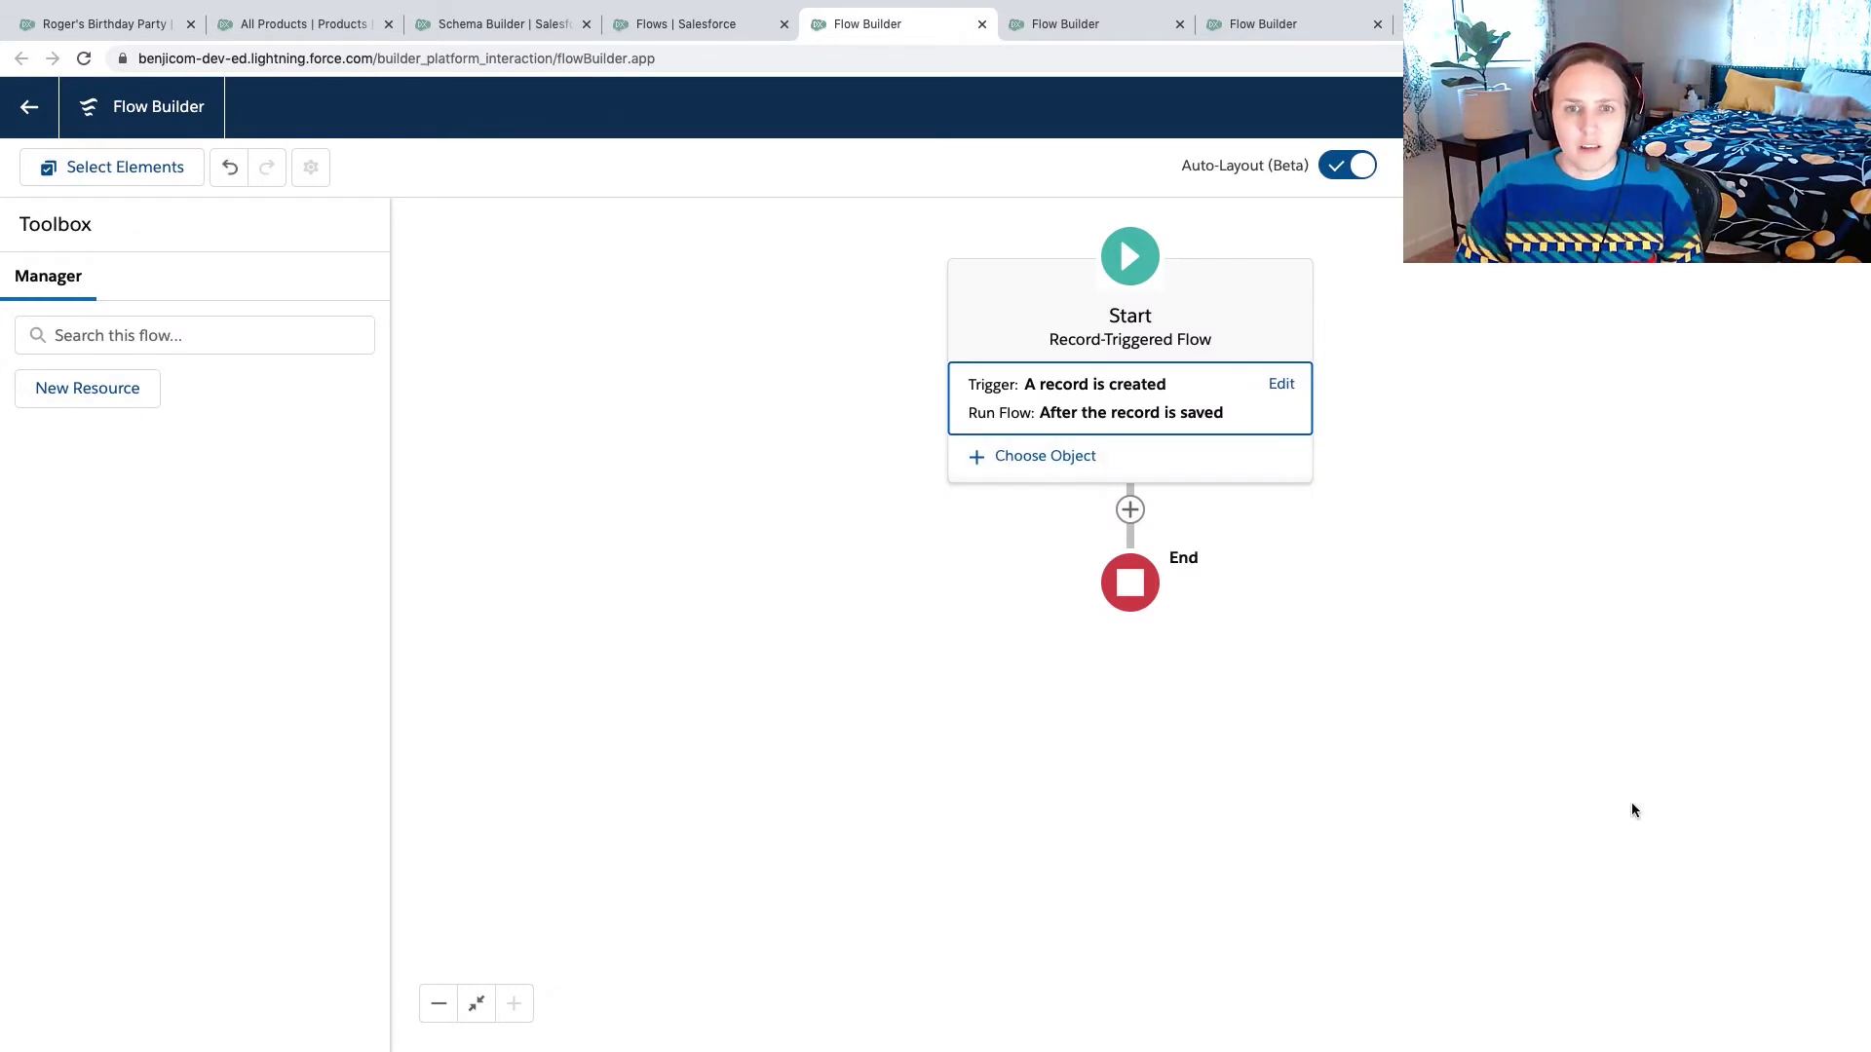
left_click(1008, 457)
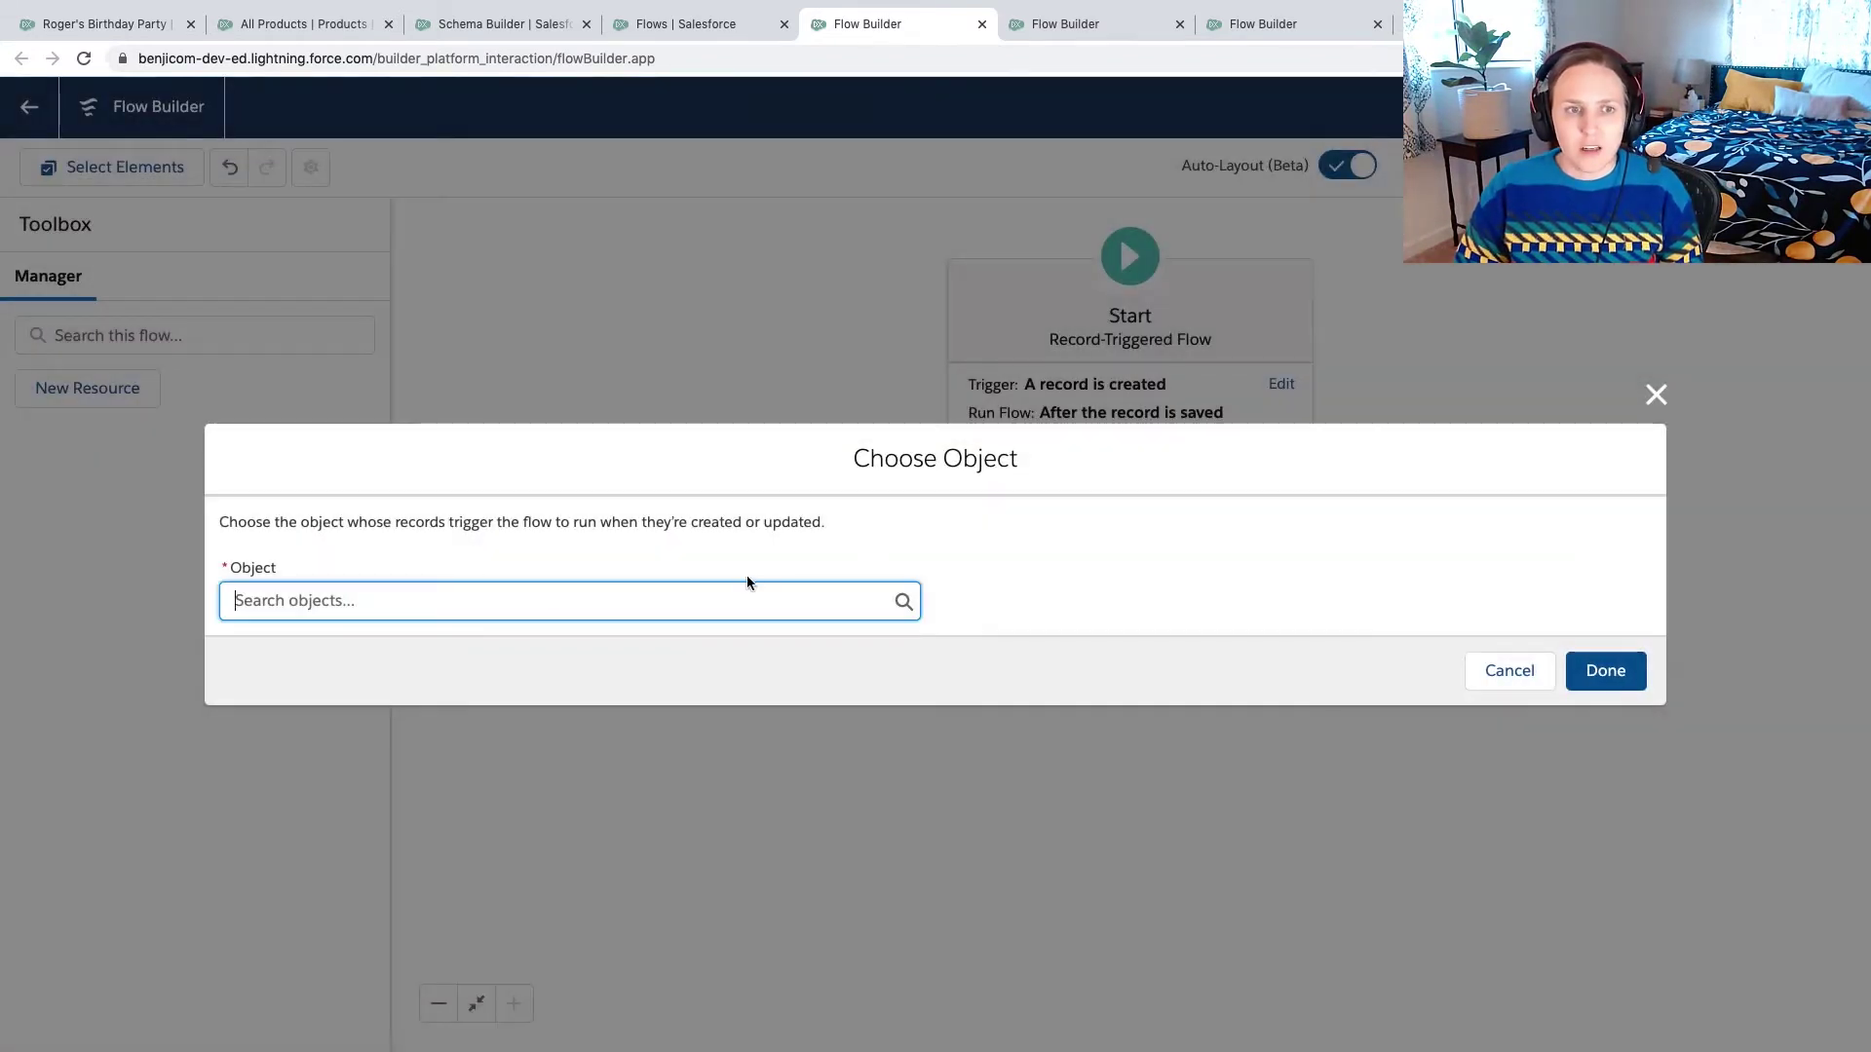
left_click(728, 597)
type("opp")
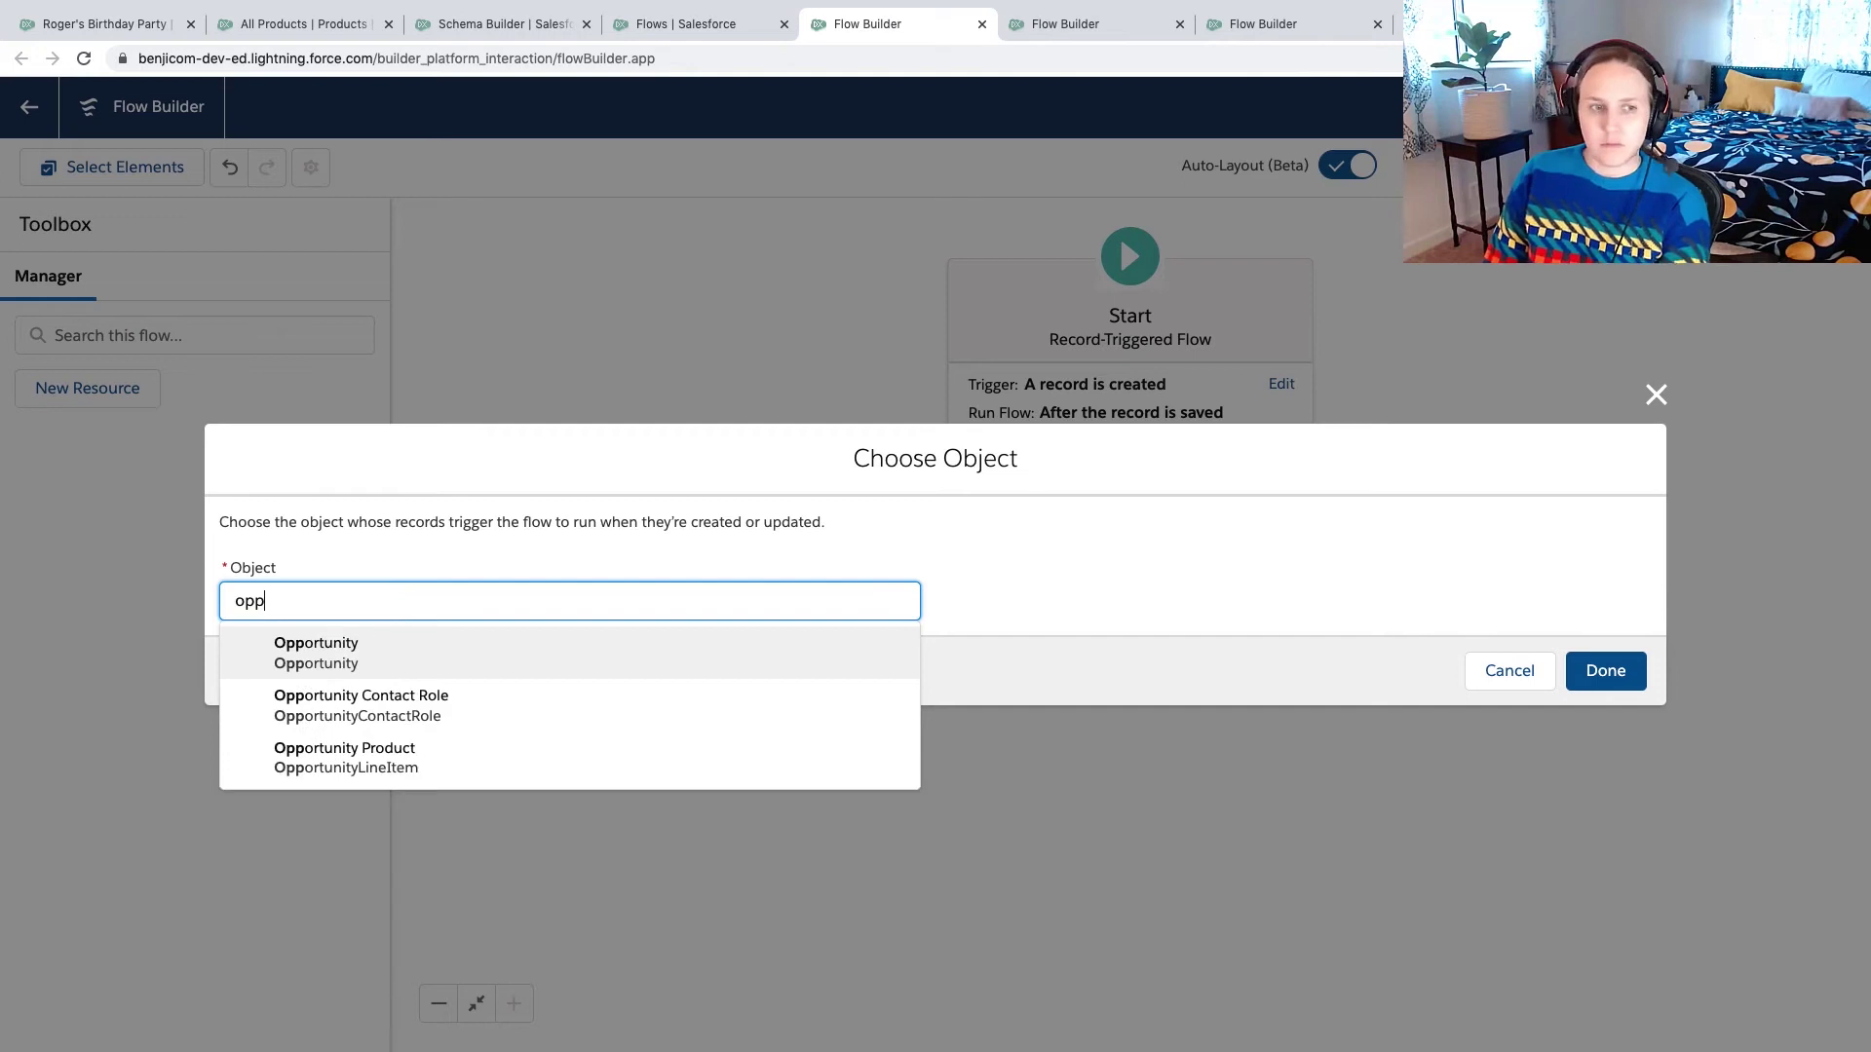
left_click(493, 653)
left_click(493, 571)
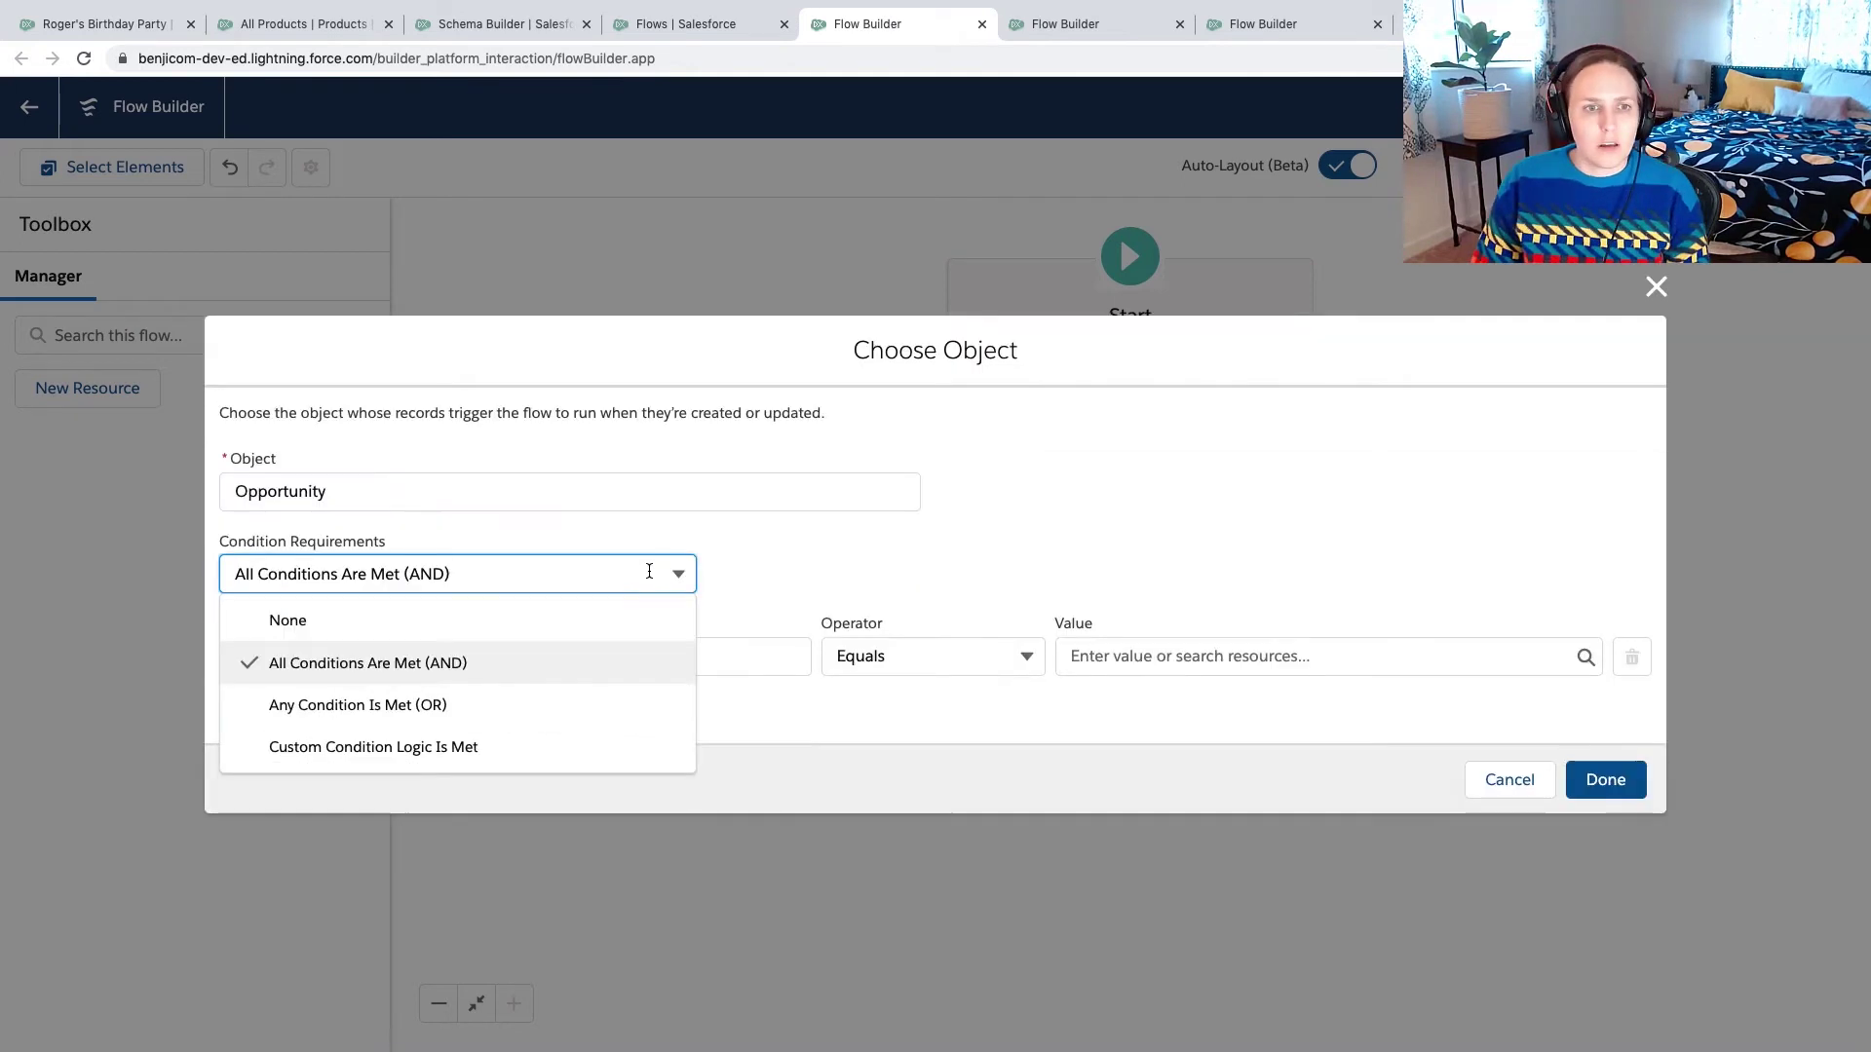
left_click(503, 620)
left_click(1605, 711)
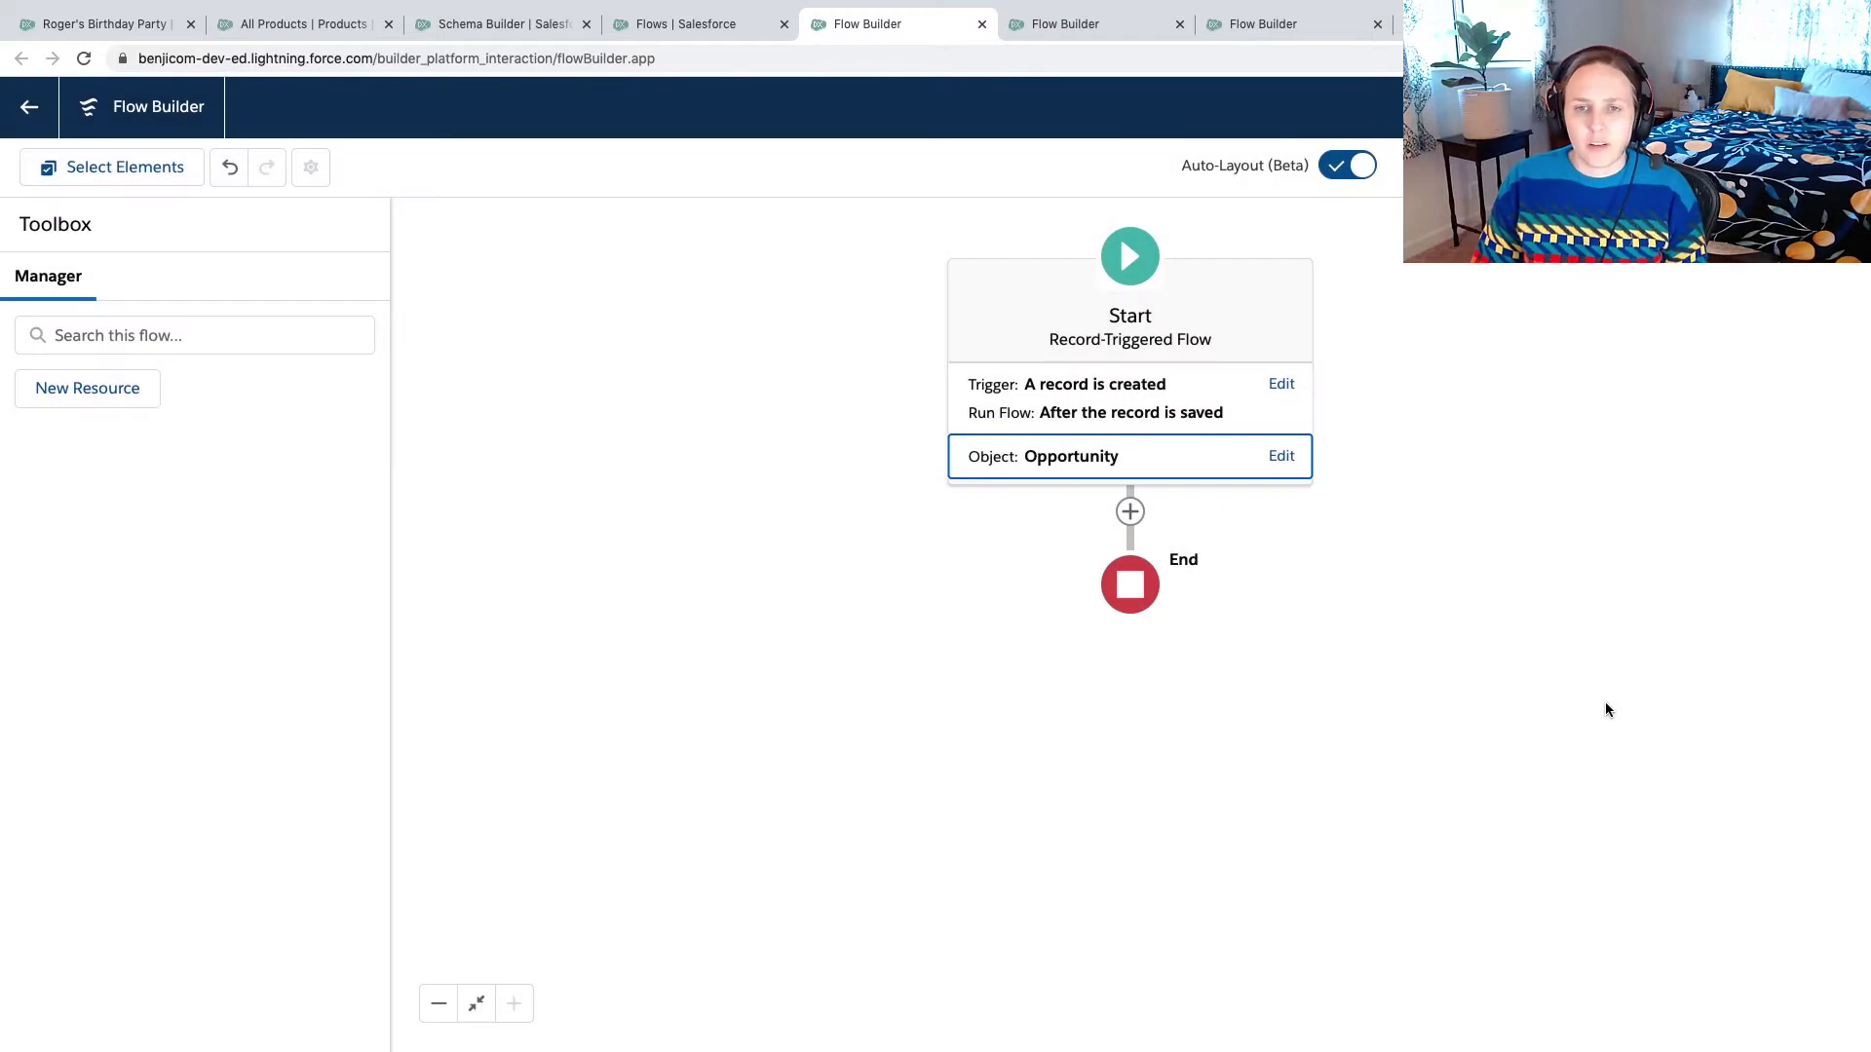
left_click(1130, 512)
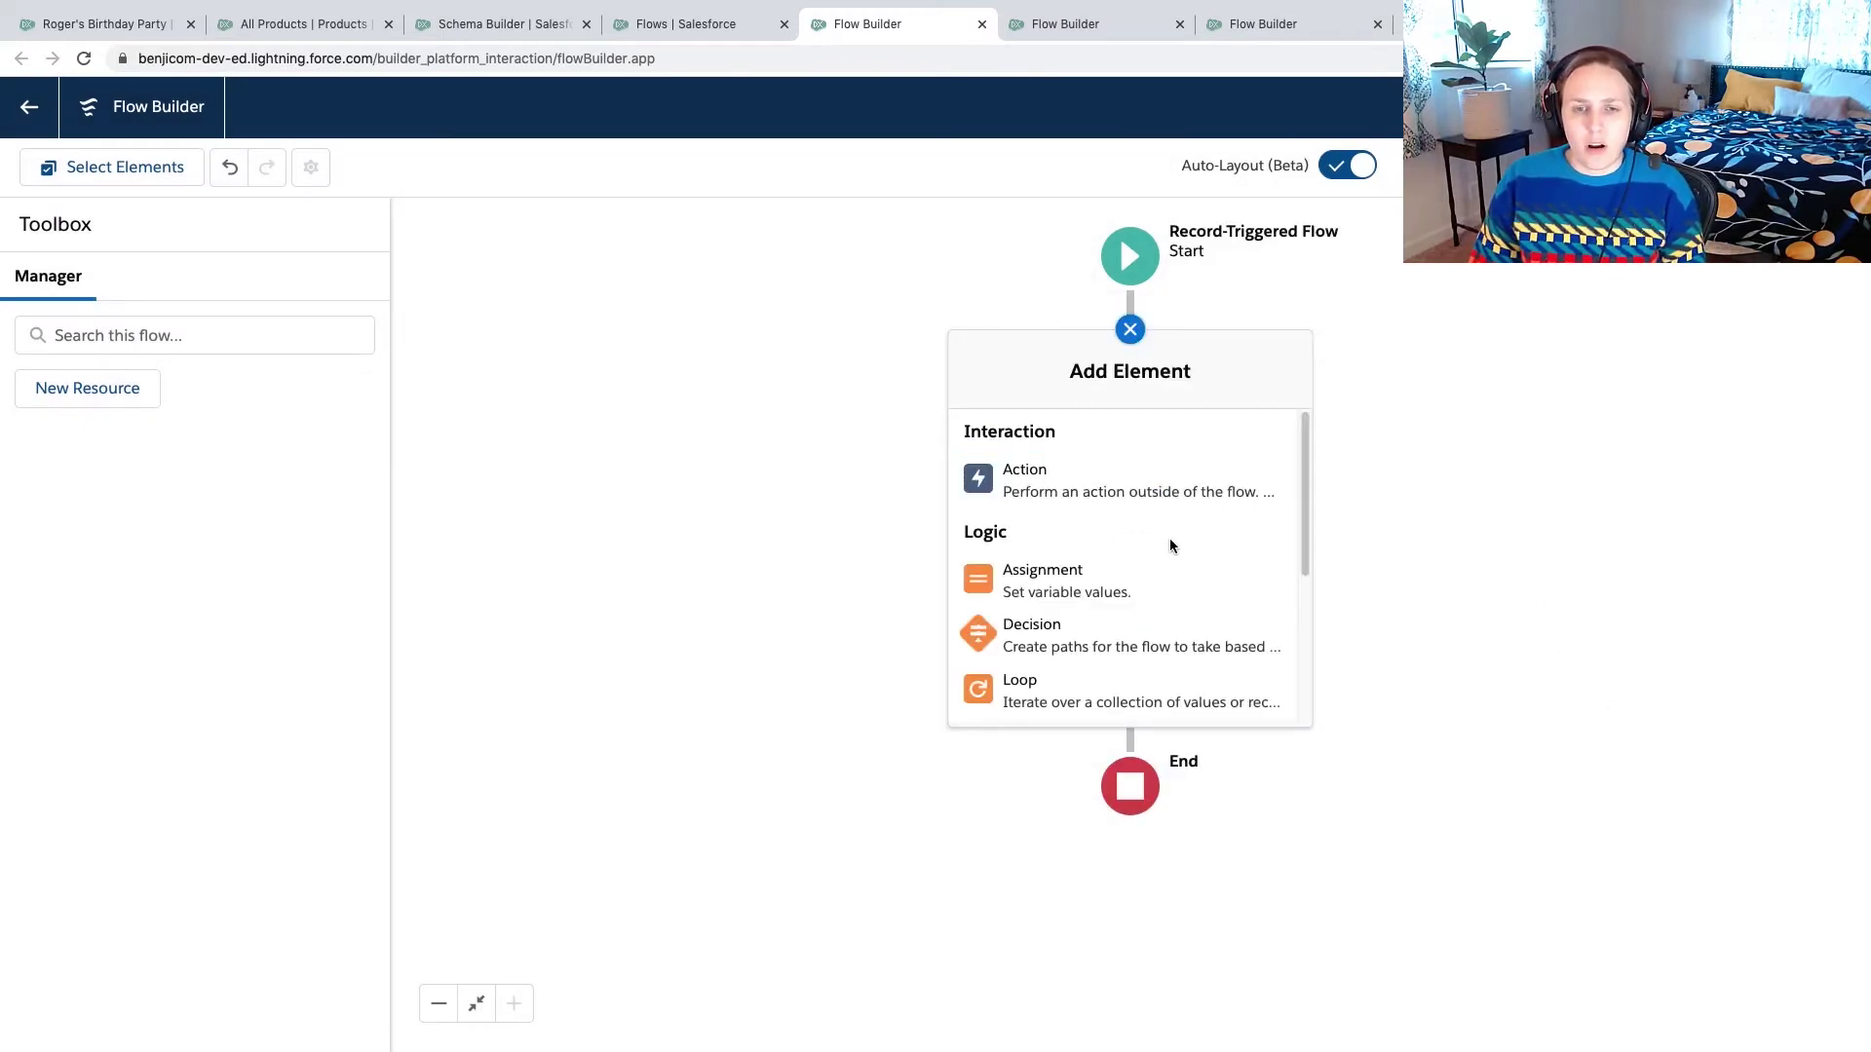
- Add a Get Records step labelled 'Get Products' with a description about matching event interest
scroll(1234, 596, "down", 2)
scroll(1233, 594, "down", 4)
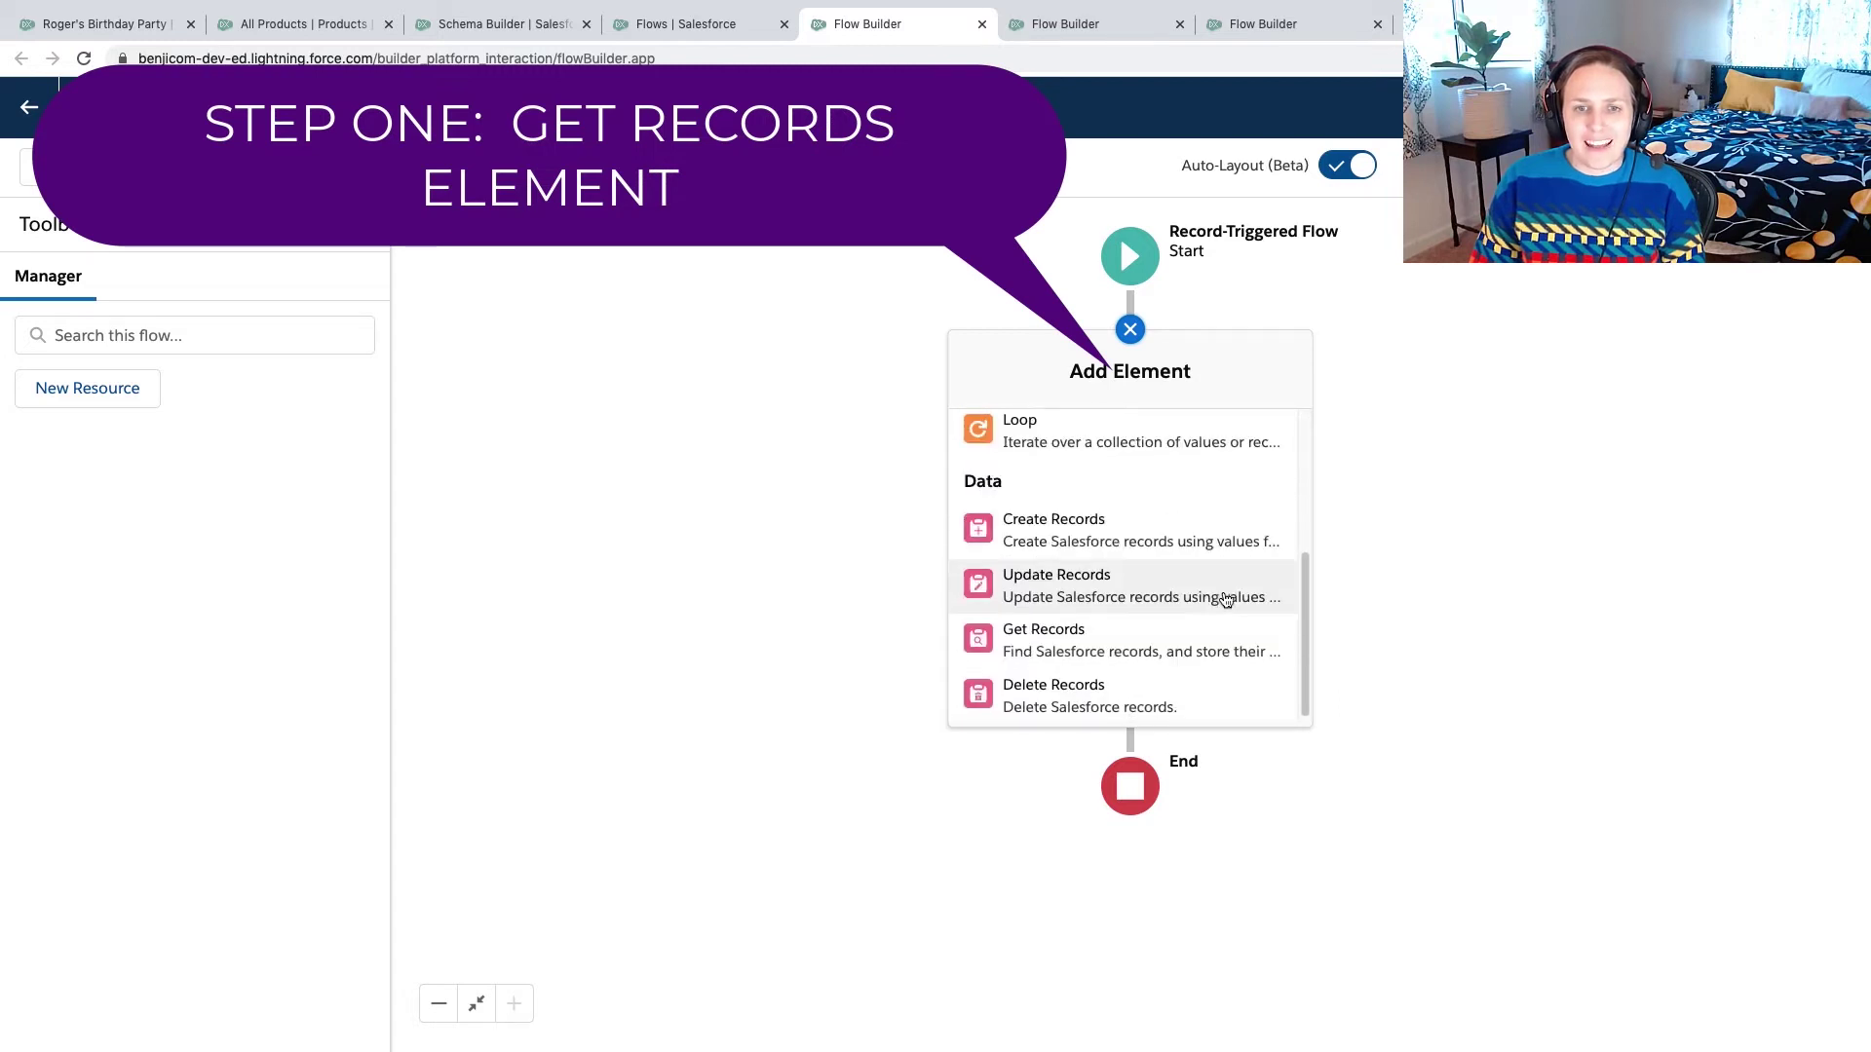
left_click(1050, 655)
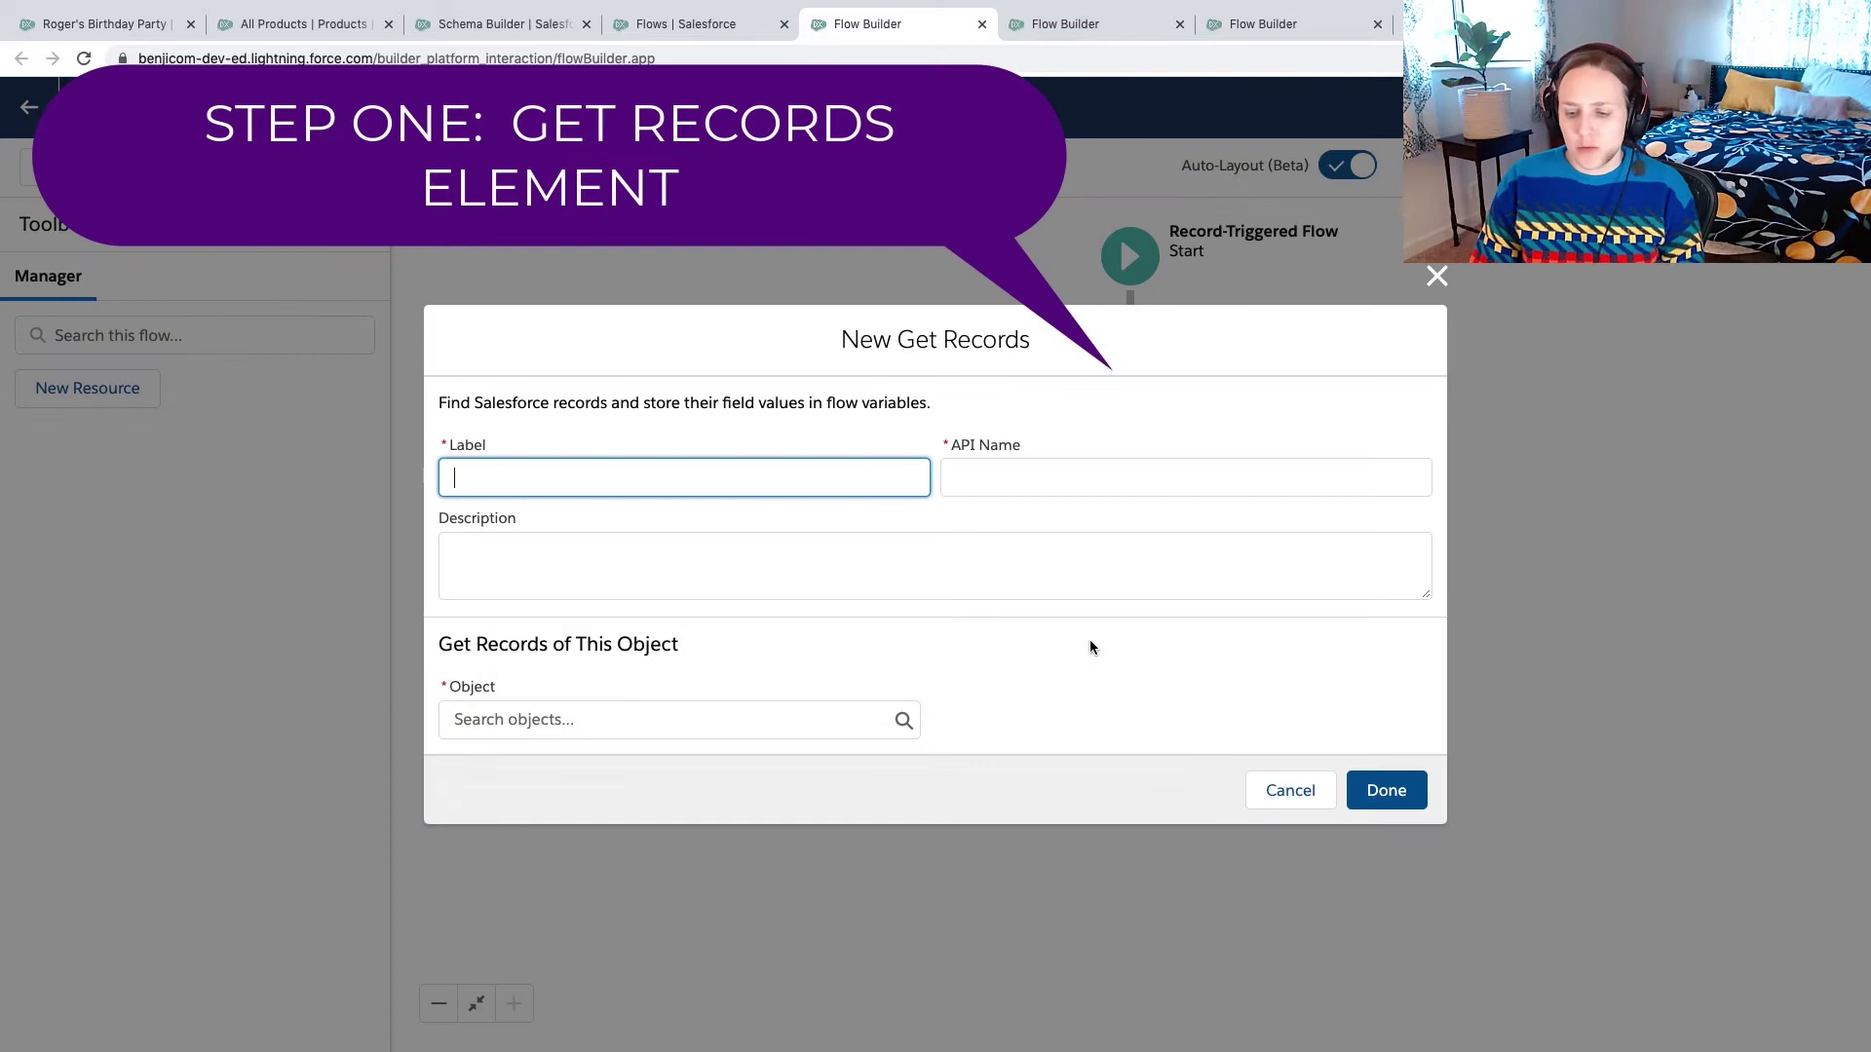
type("Loop Thr")
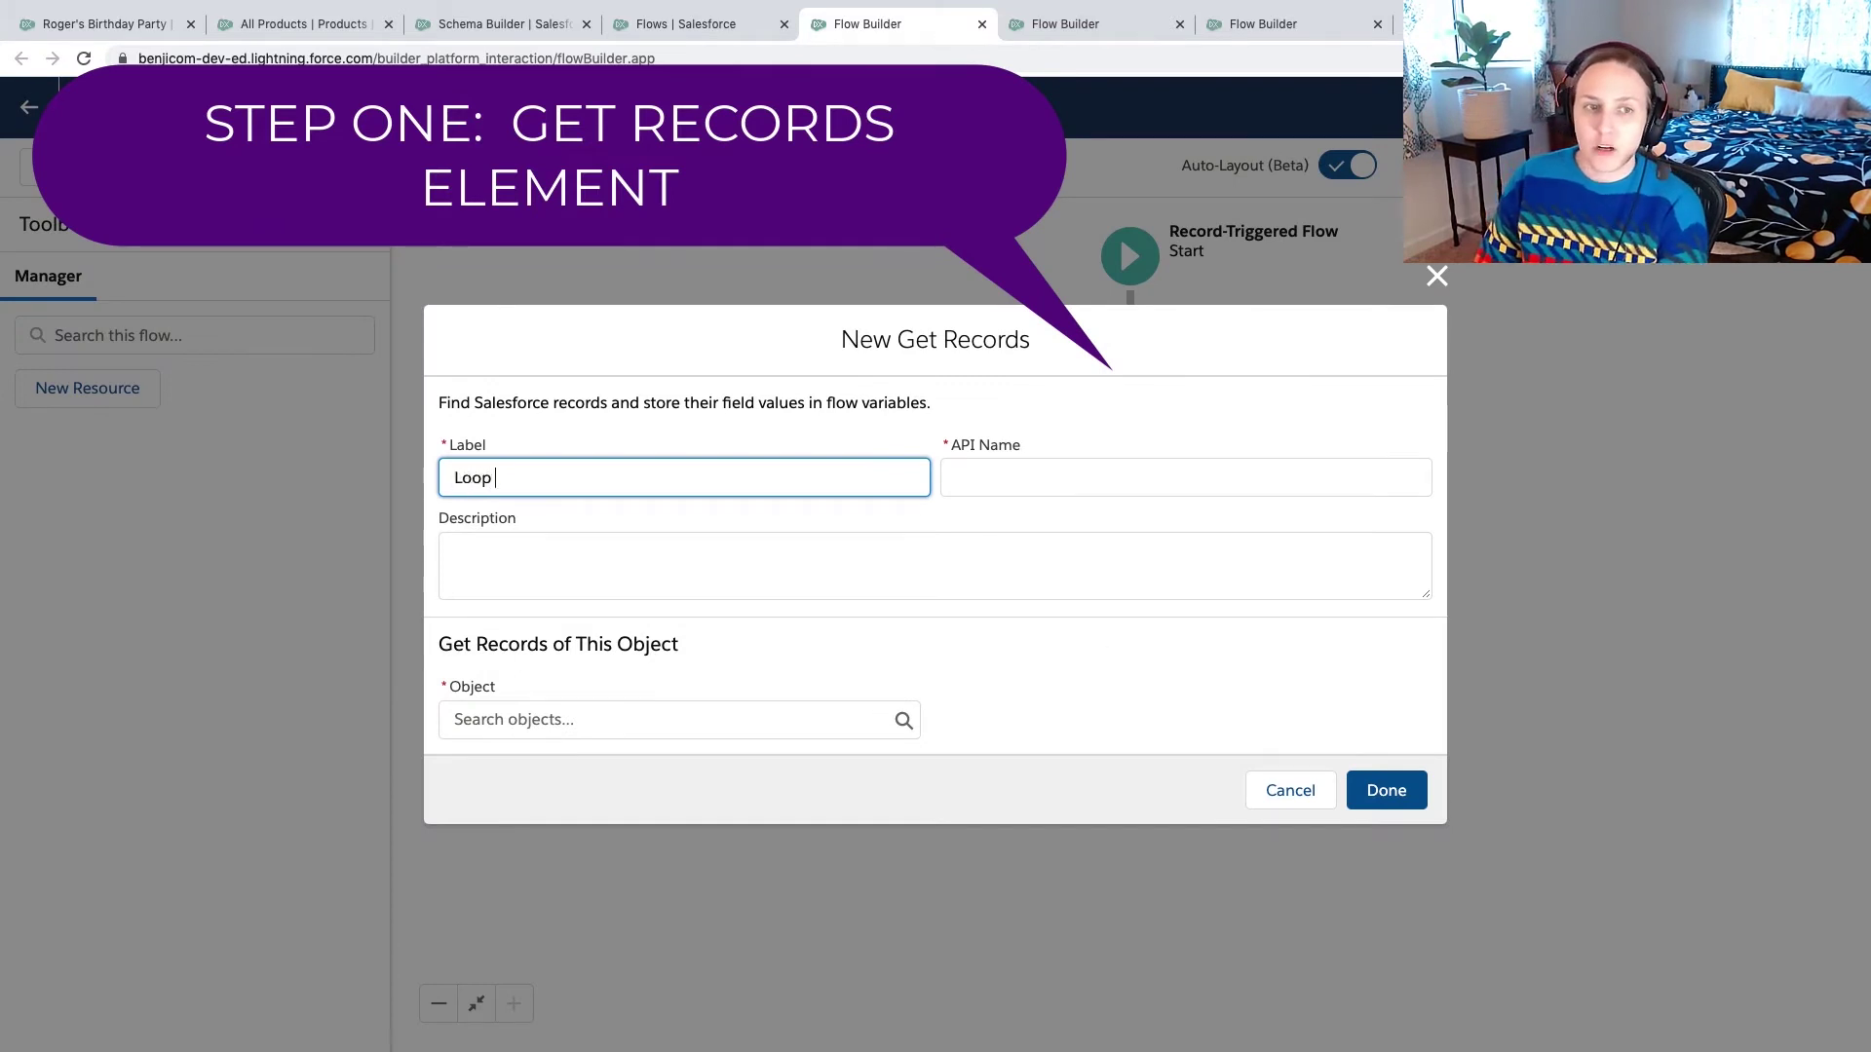
key("BackSpace")
key("BackSpace")
key("BackSpace")
key("BackSpace")
key("BackSpace")
key("BackSpace")
key("BackSpace")
key("BackSpace")
type("Prod")
key("BackSpace")
key("BackSpace")
key("BackSpace")
key("BackSpace")
type("Get Products")
key("Tab")
key("Tab")
type("Get Products that ")
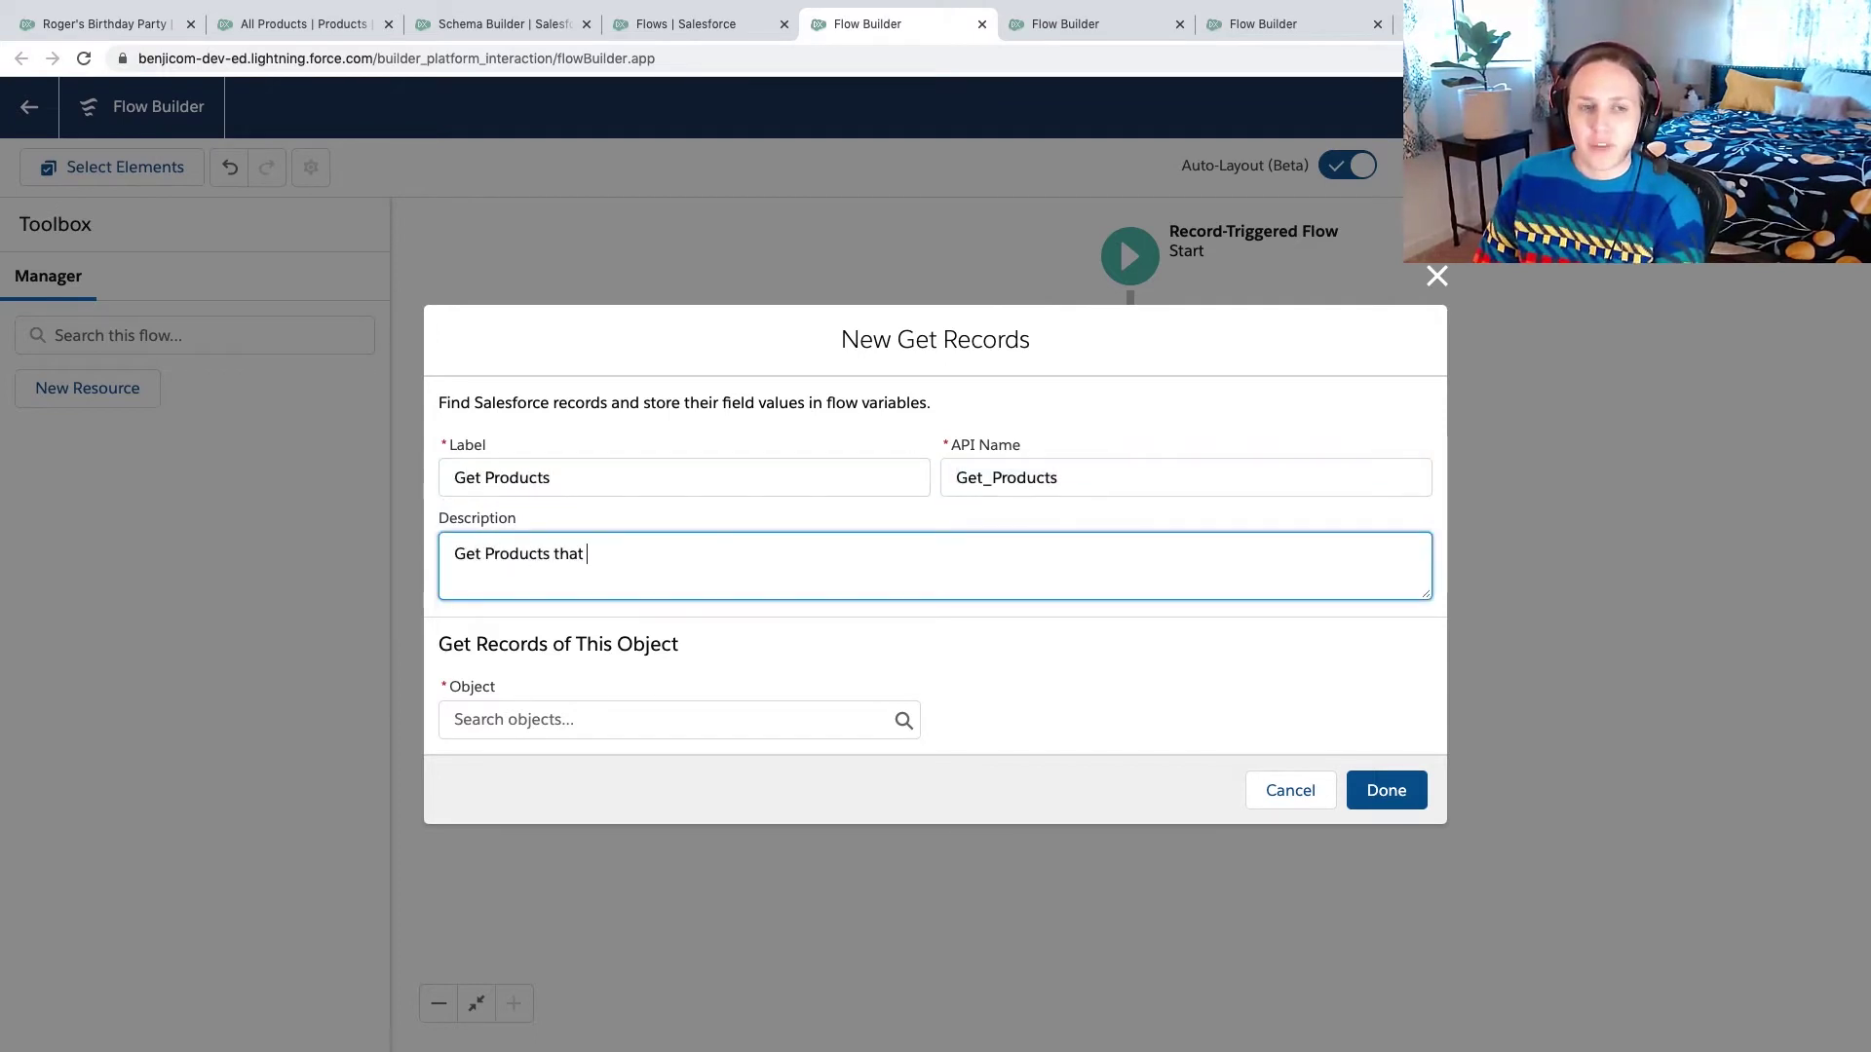
type("match event interest")
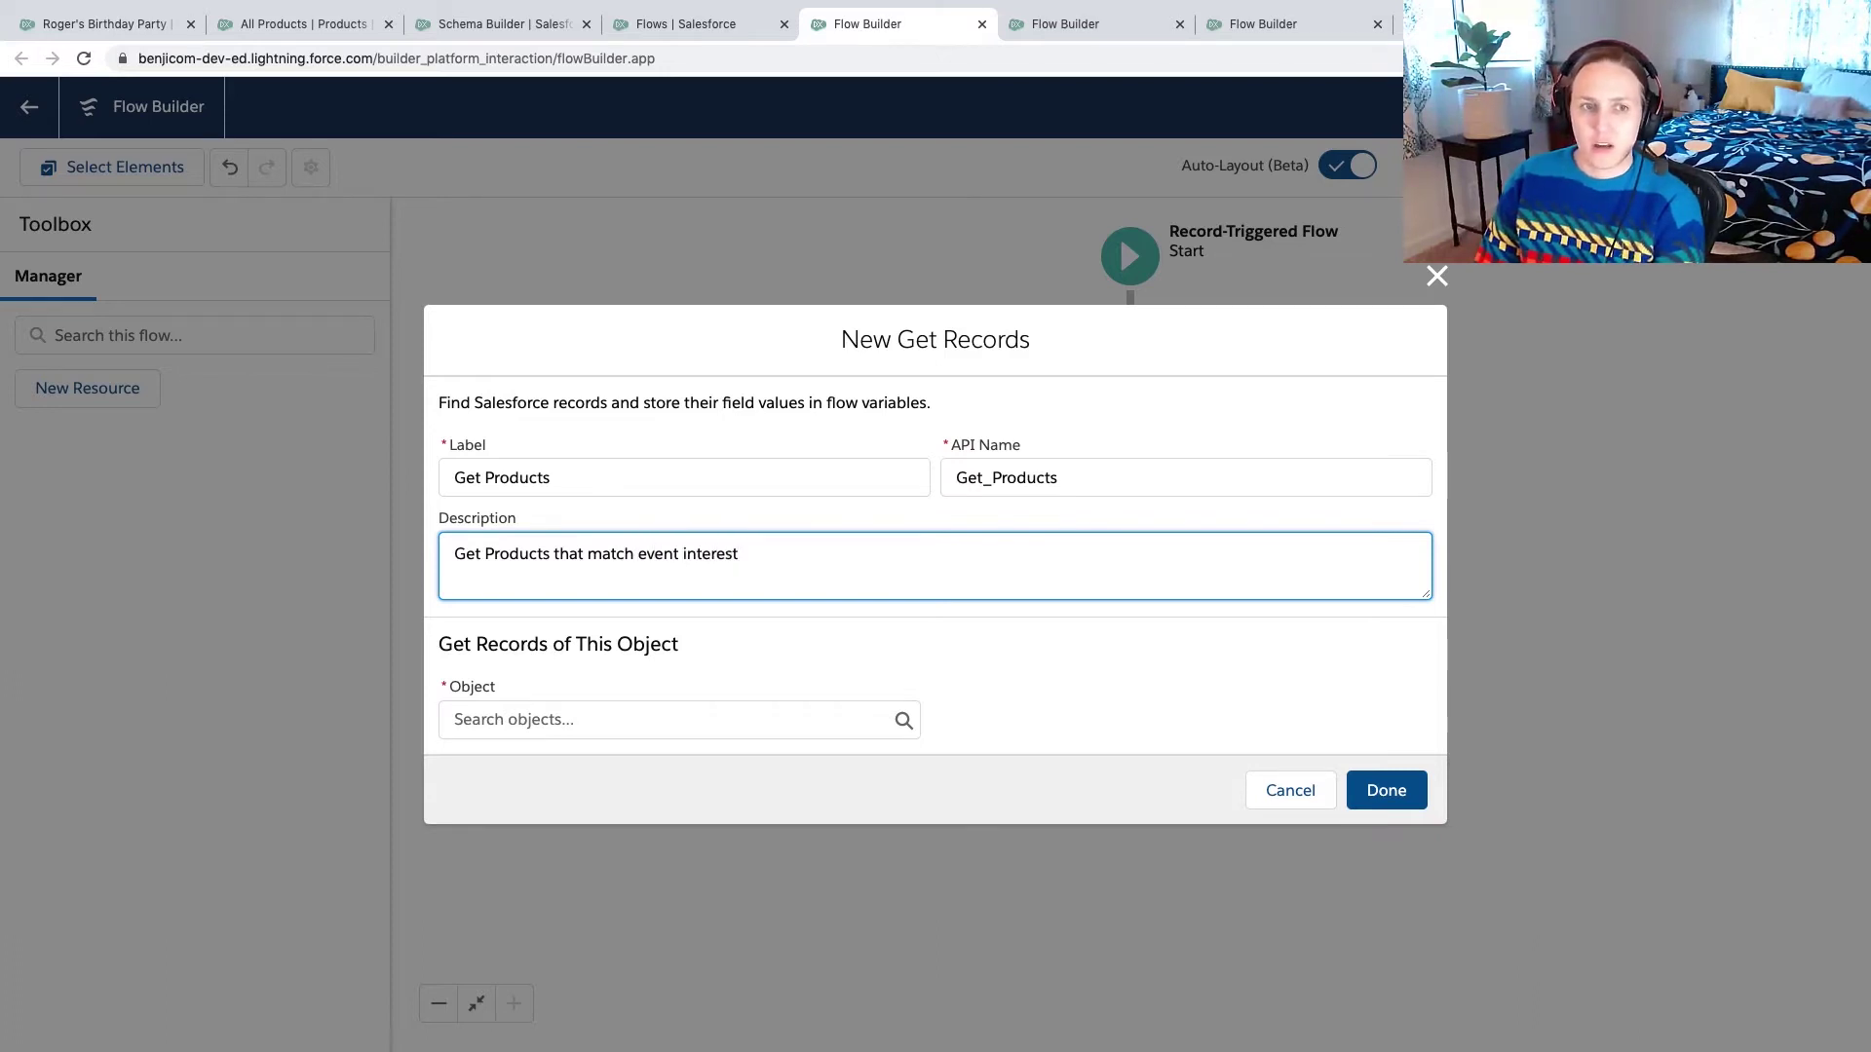
left_click(481, 555)
type("whose")
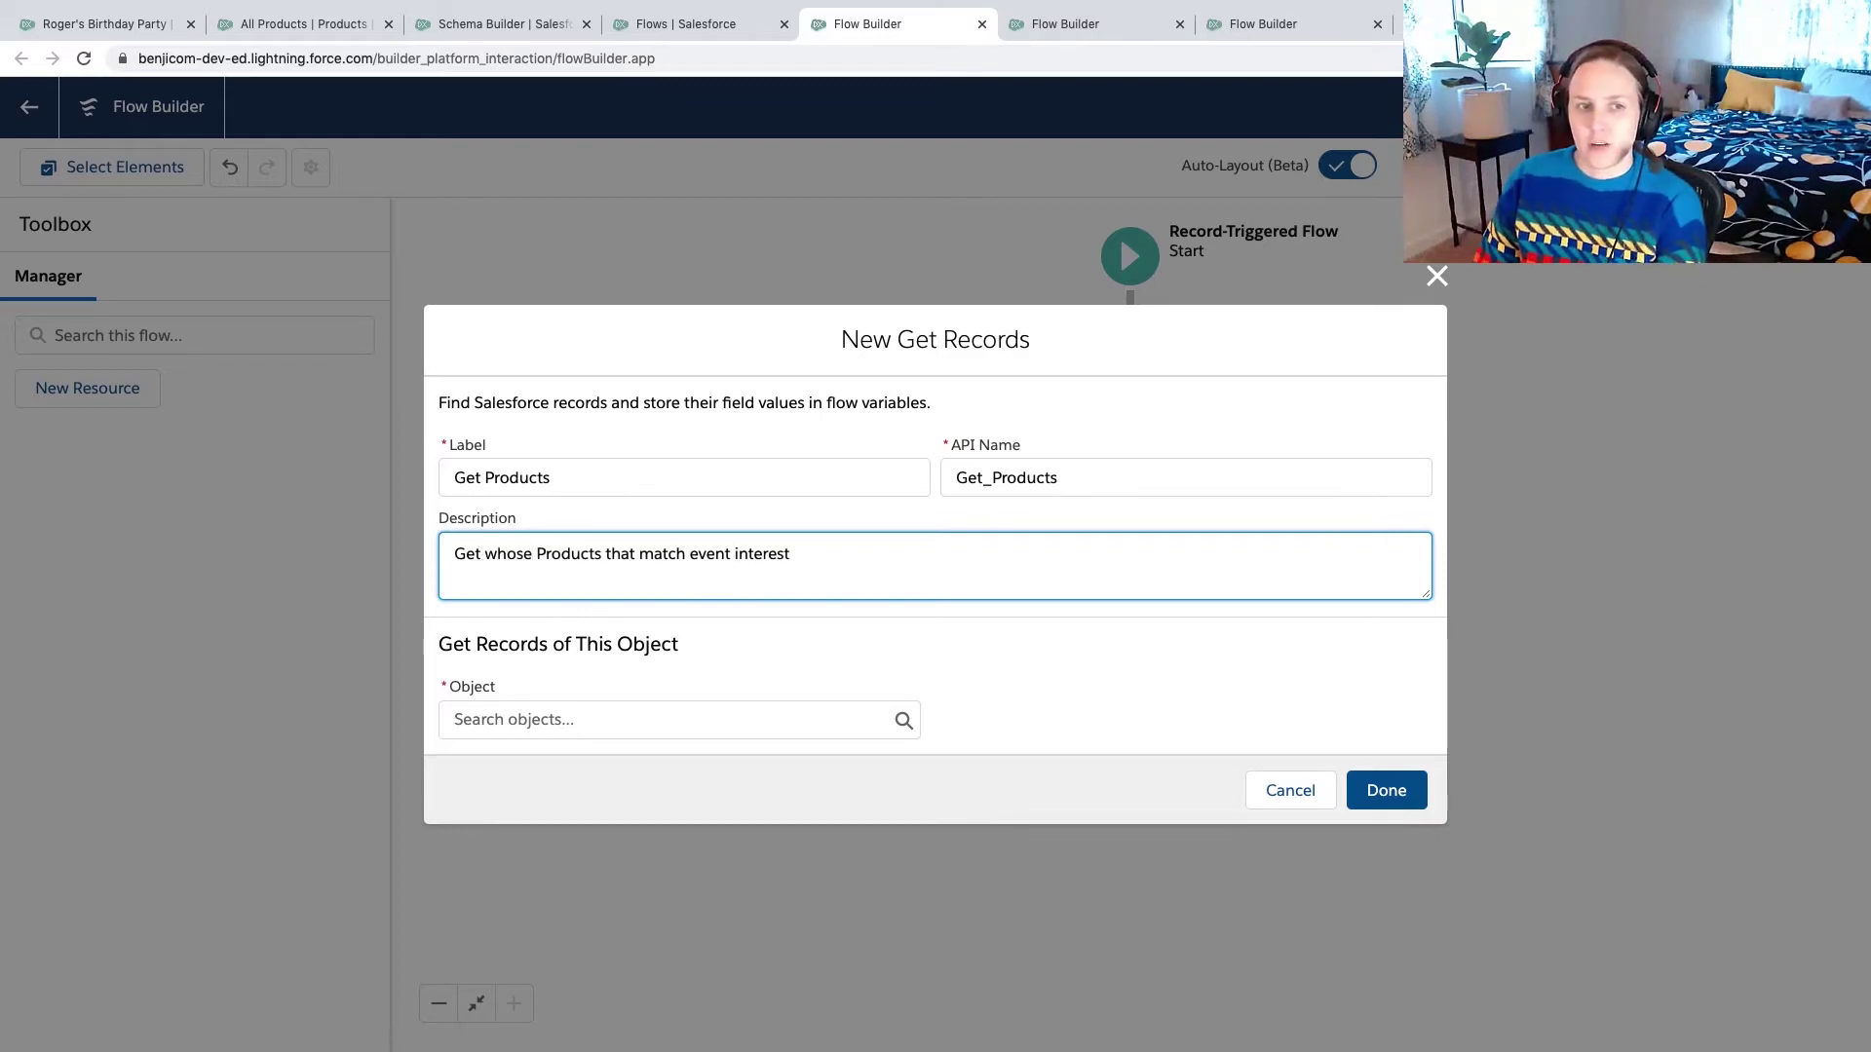
type(" Product Fa")
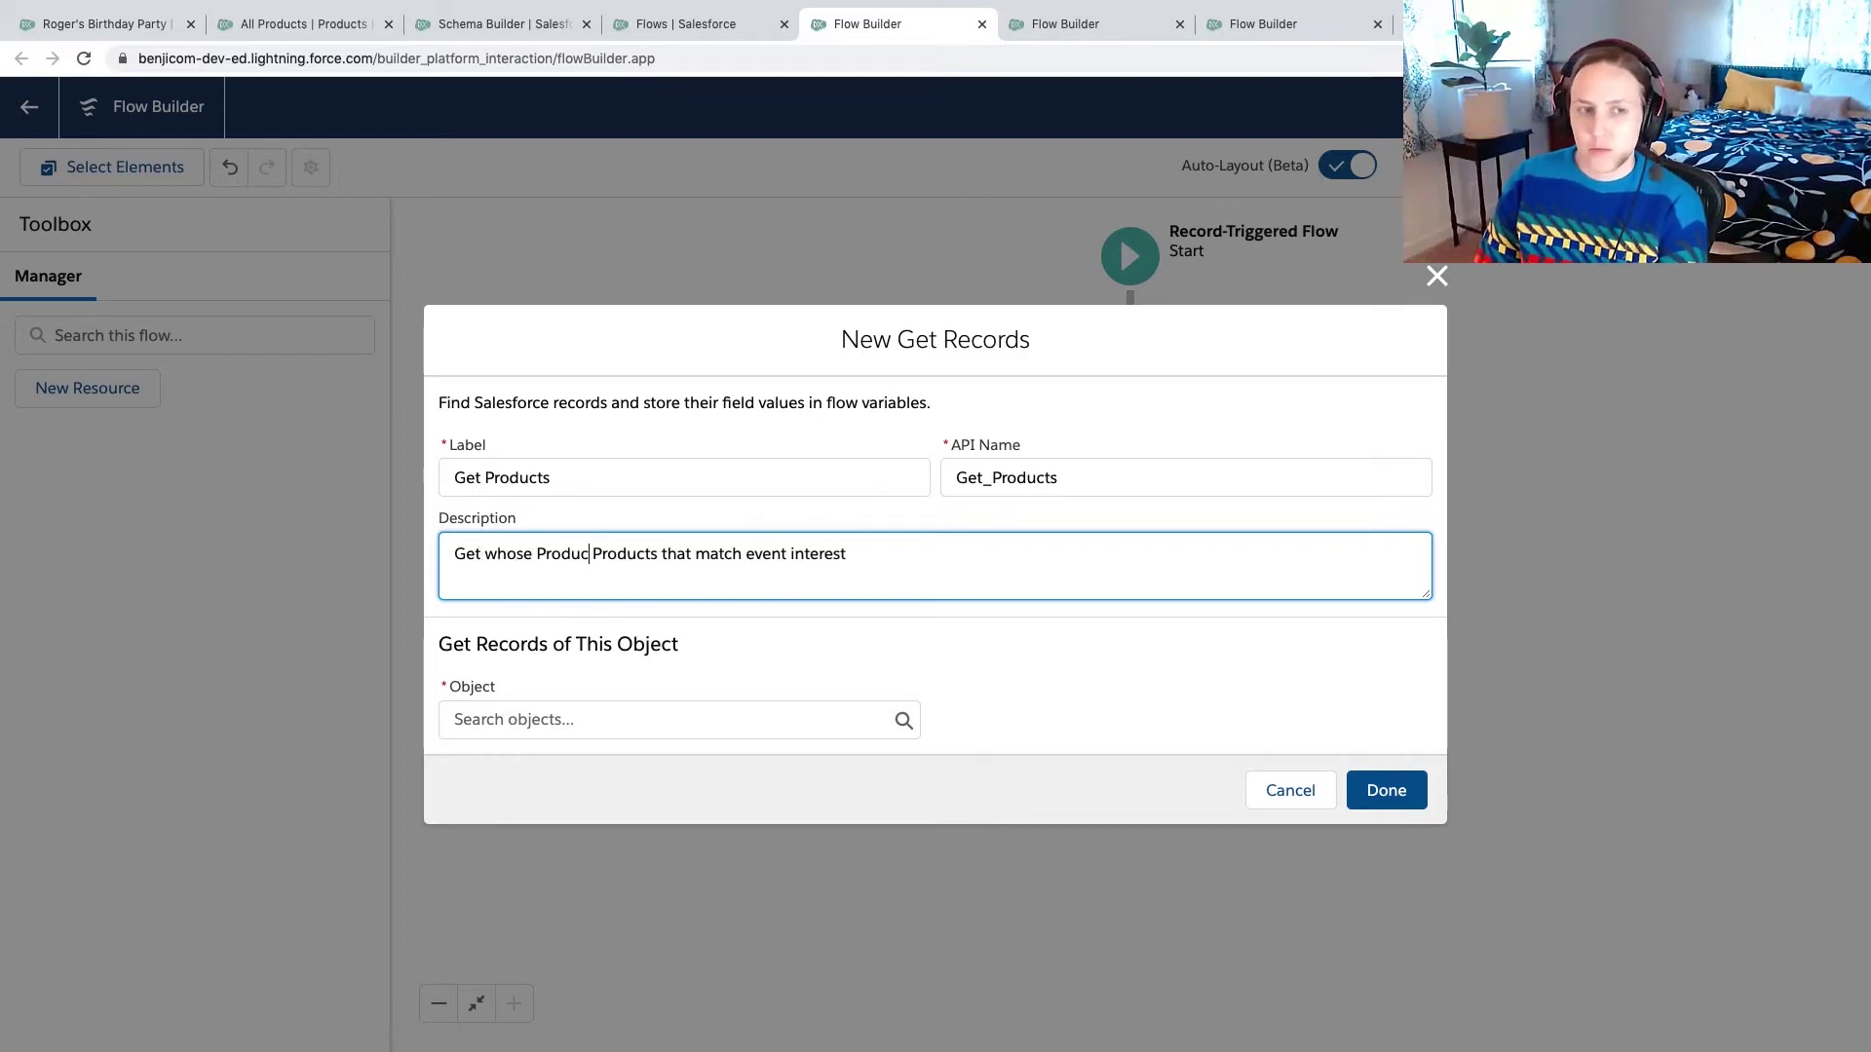
type("mily")
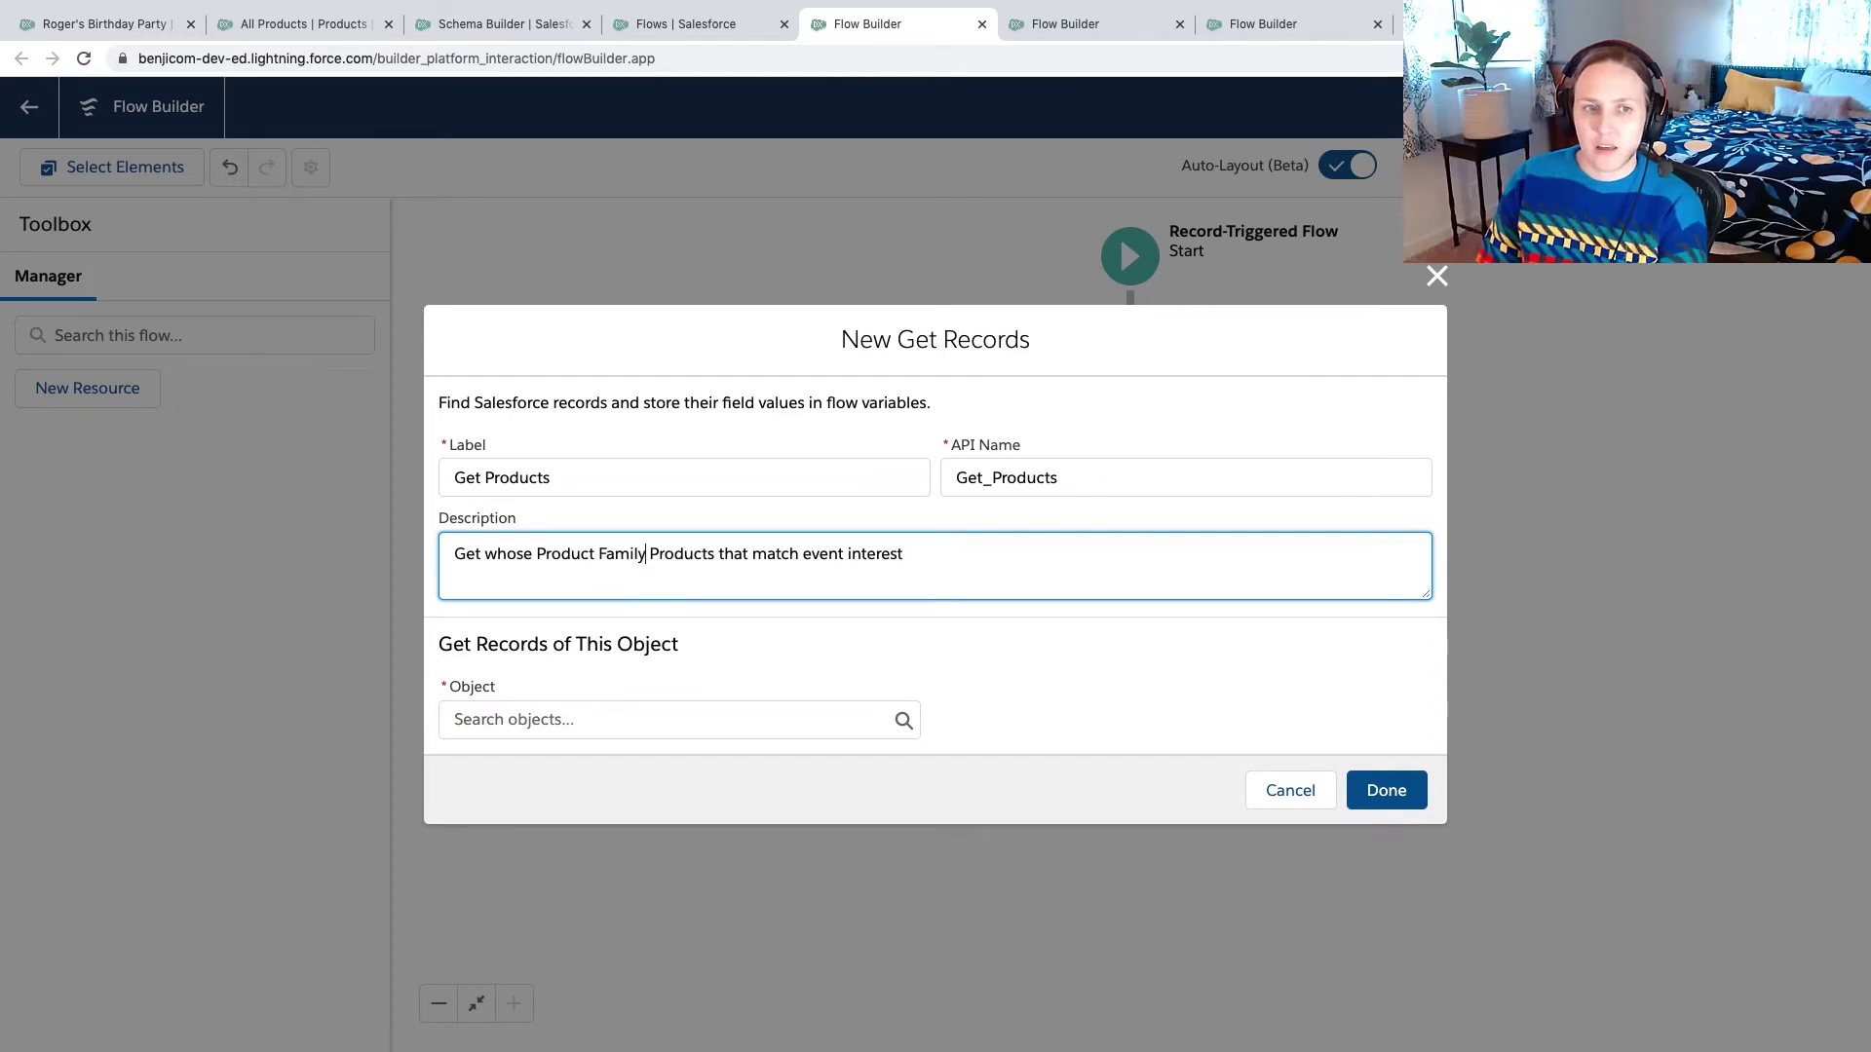
left_click_drag(750, 551, 650, 552)
key("BackSpace")
key("BackSpace")
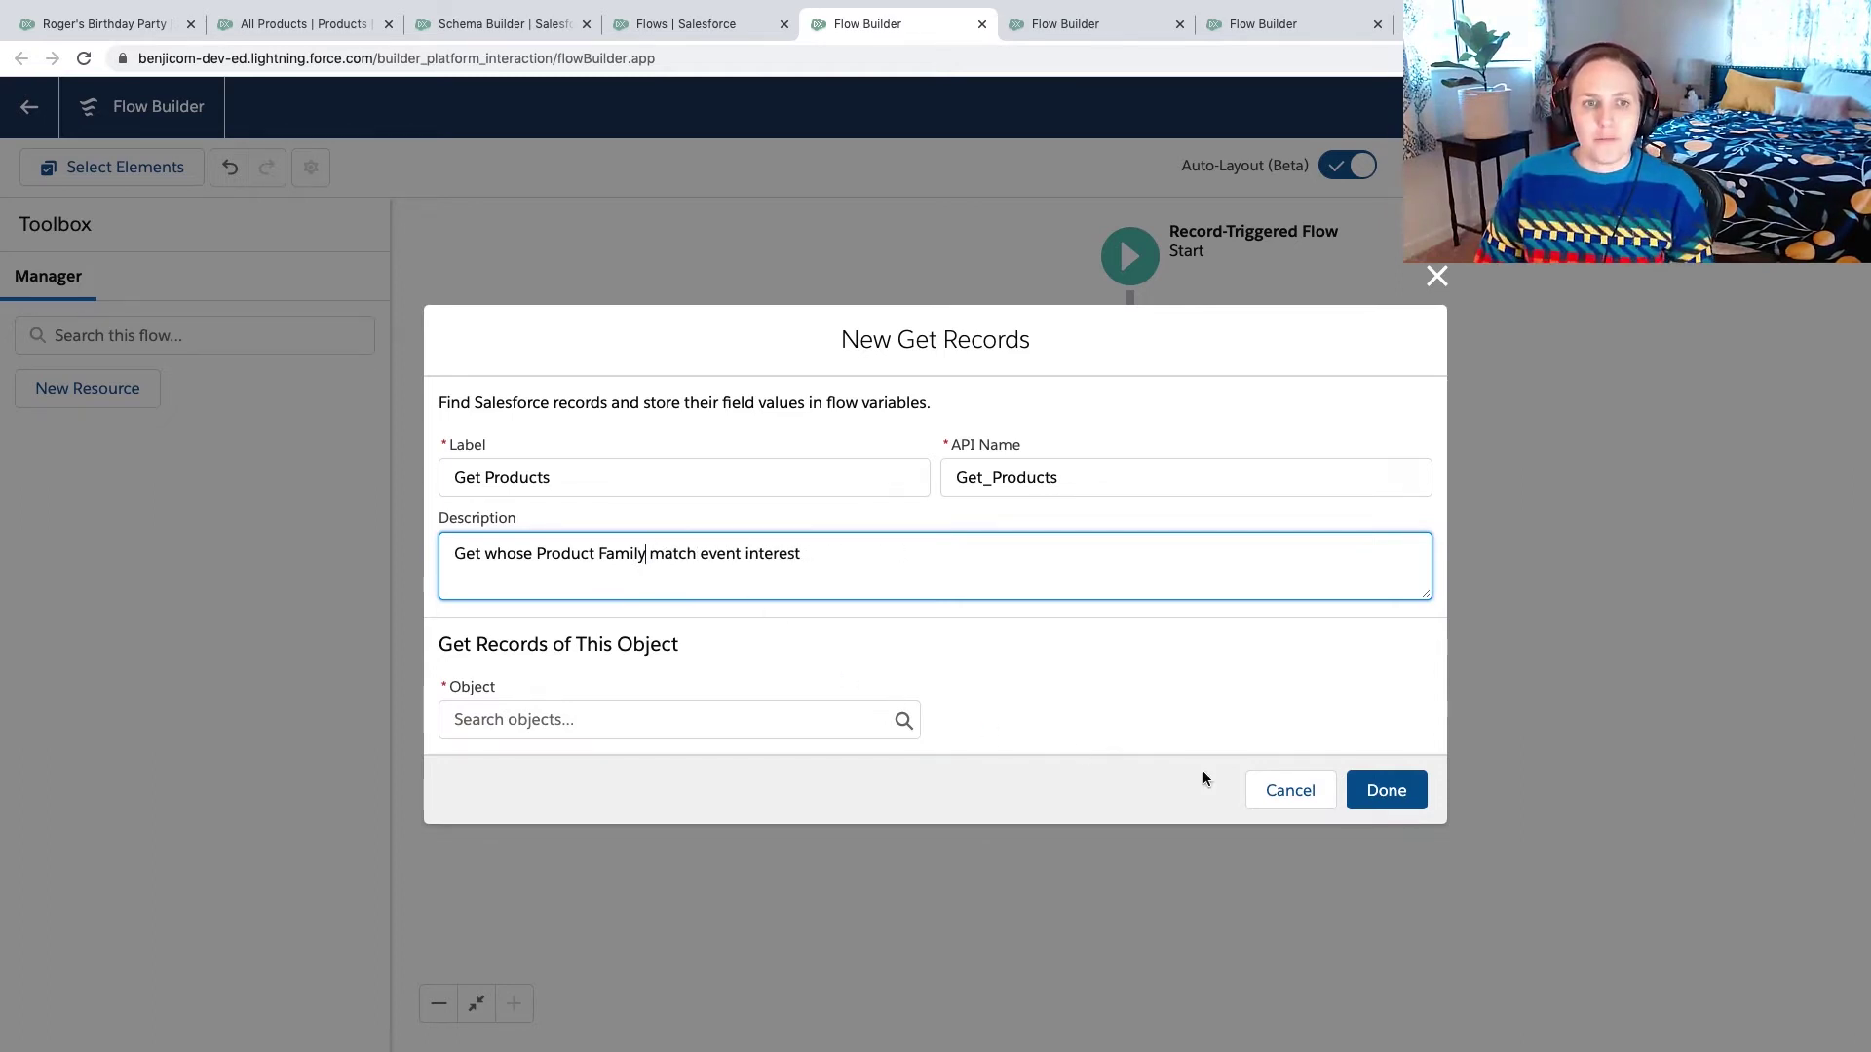
- Set the Get Products step to retrieve Product records
left_click(647, 721)
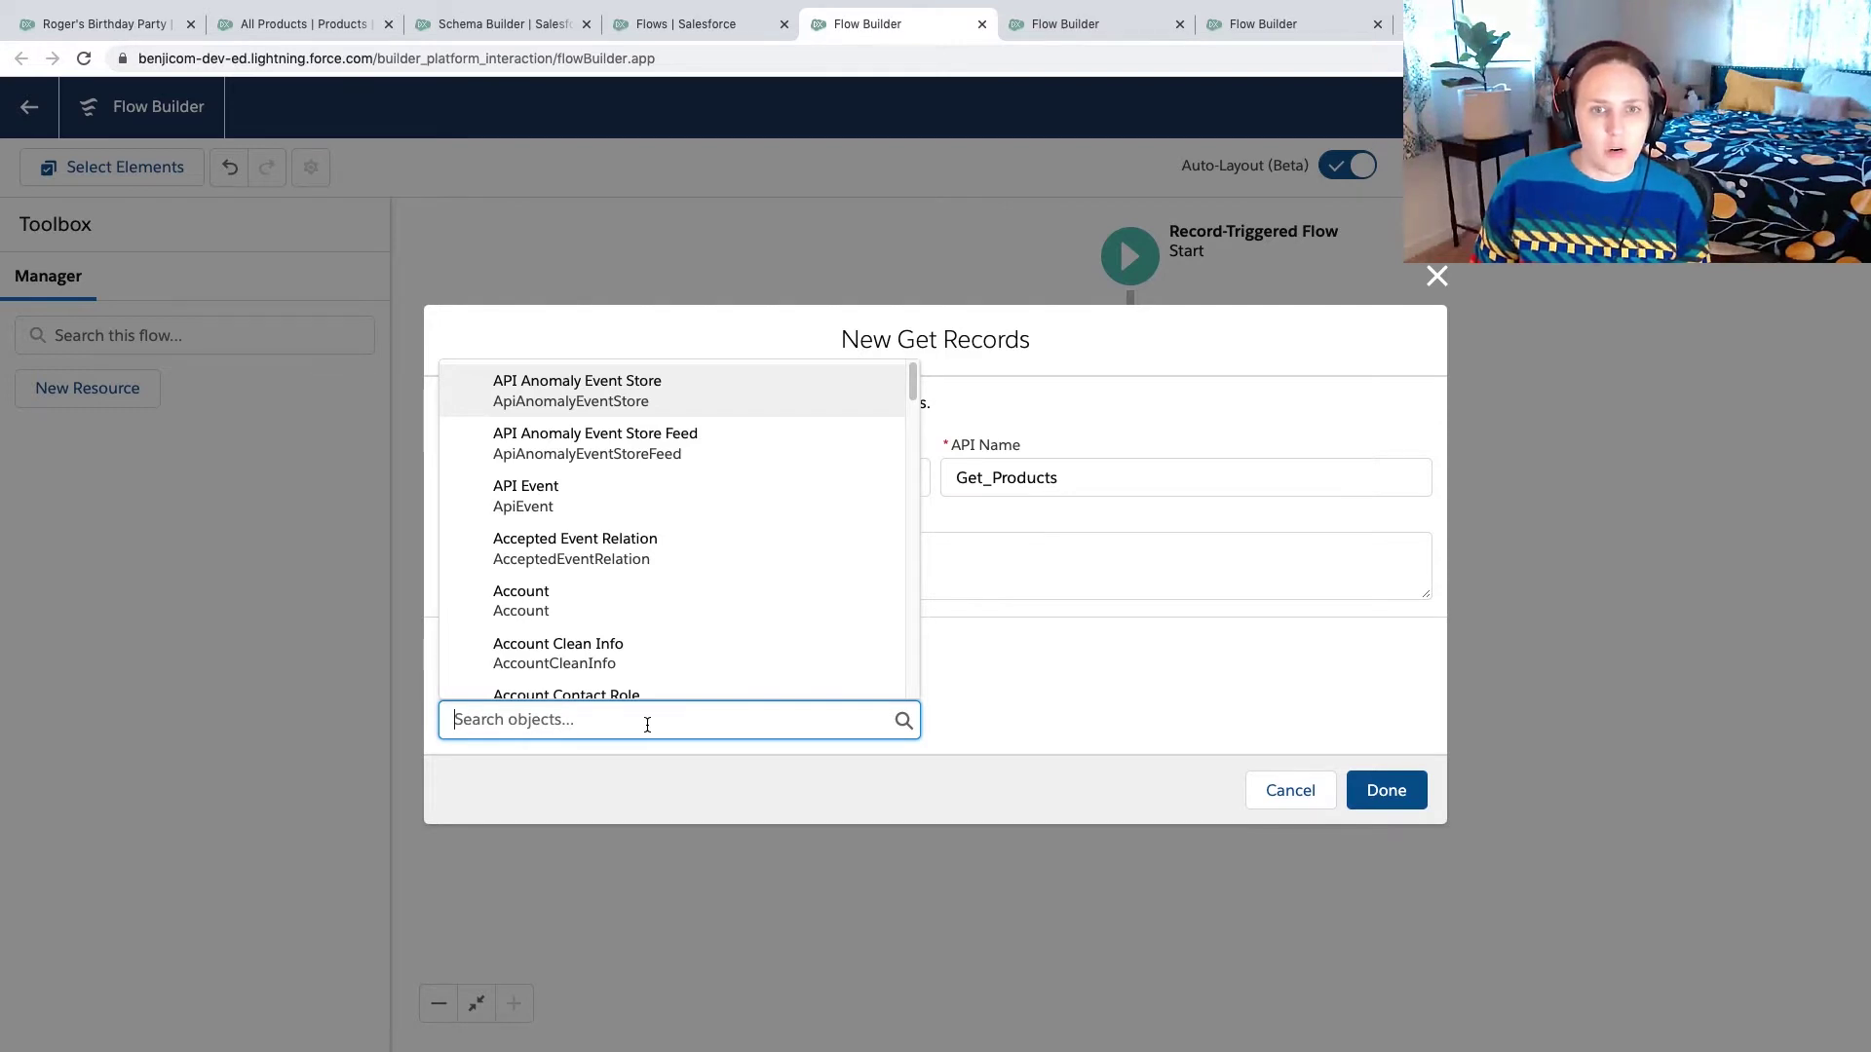
type("produc")
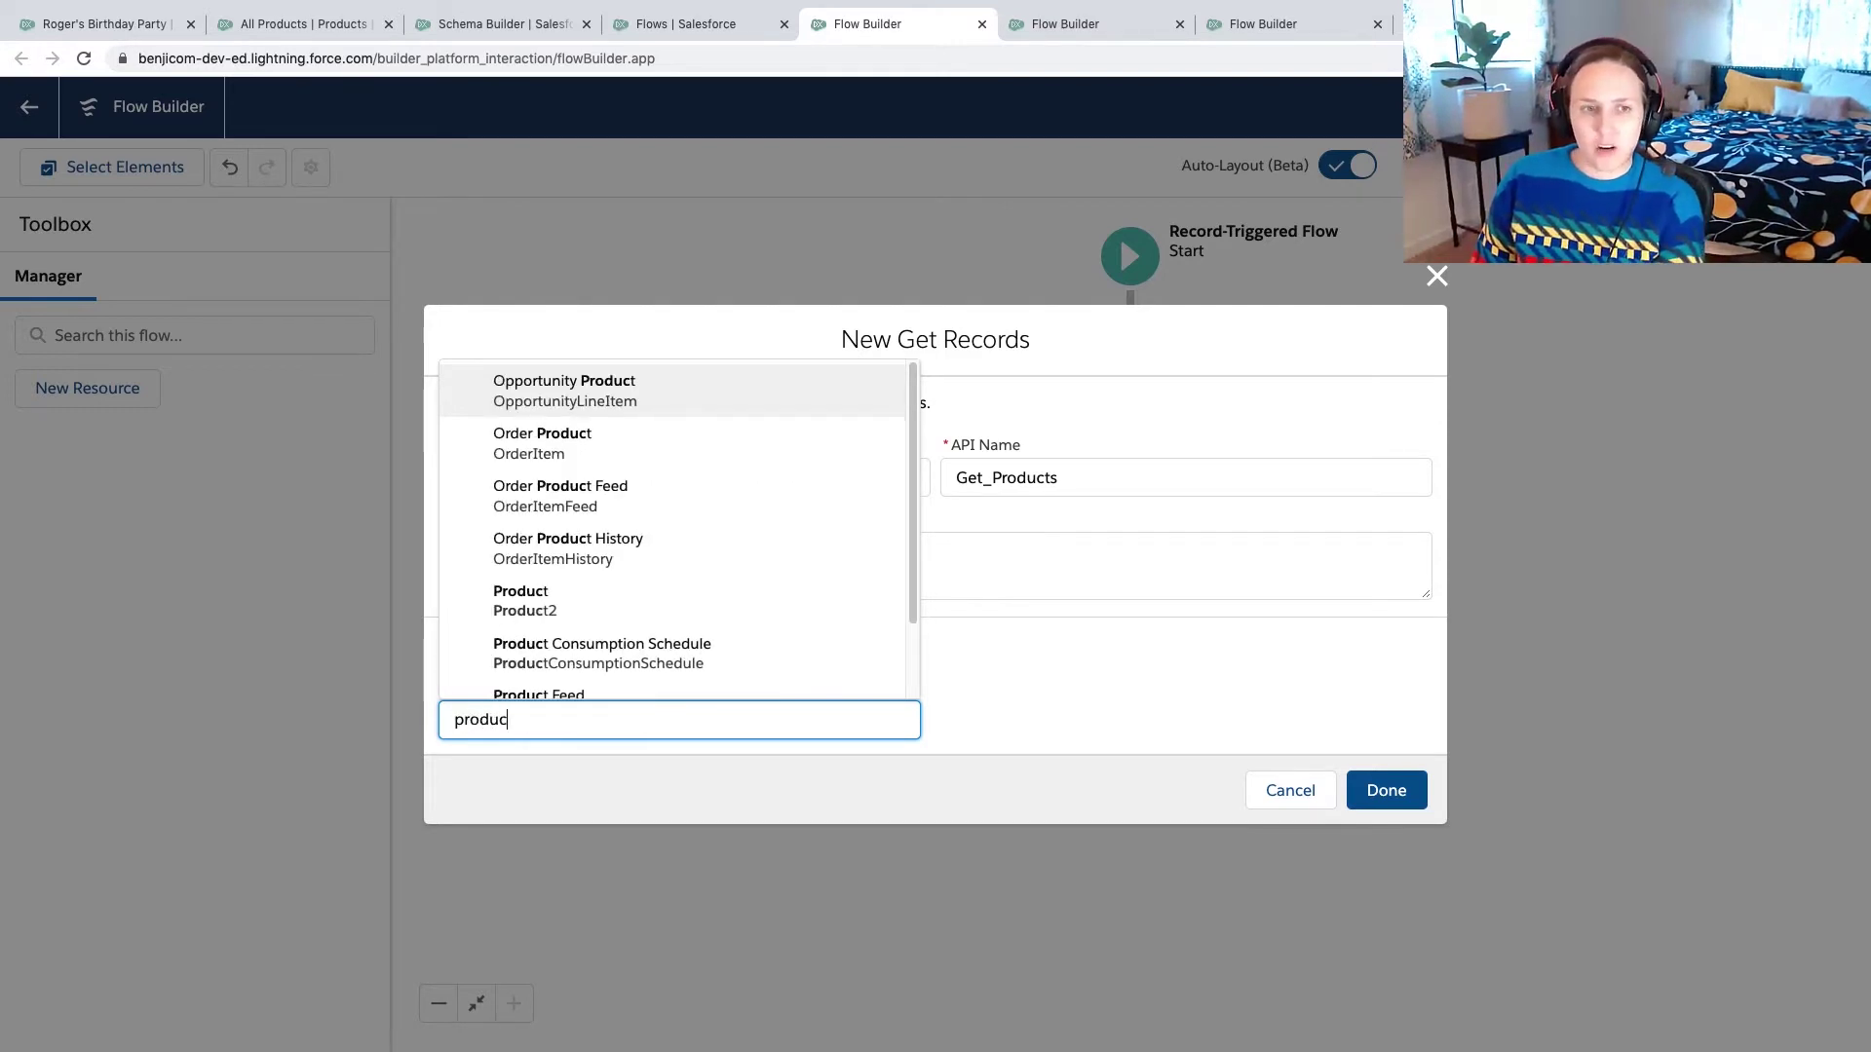
left_click(537, 614)
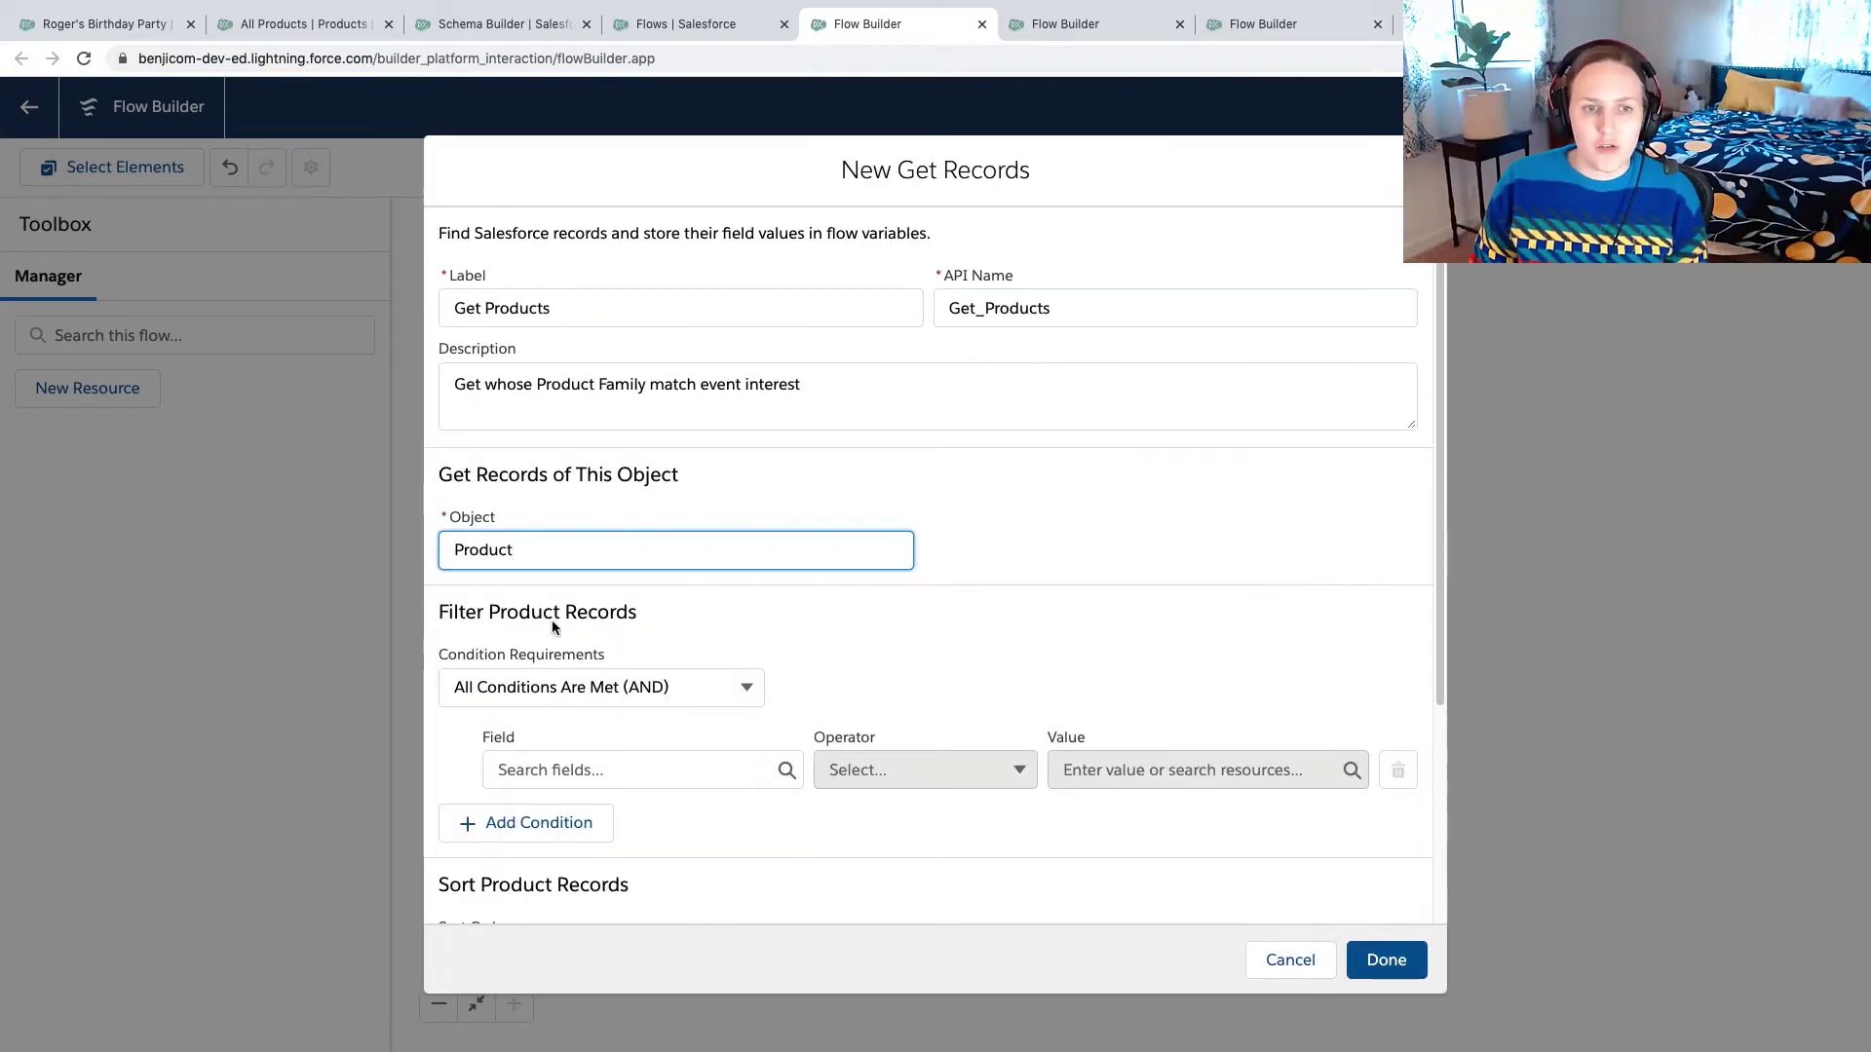
scroll(774, 721, "down", 1)
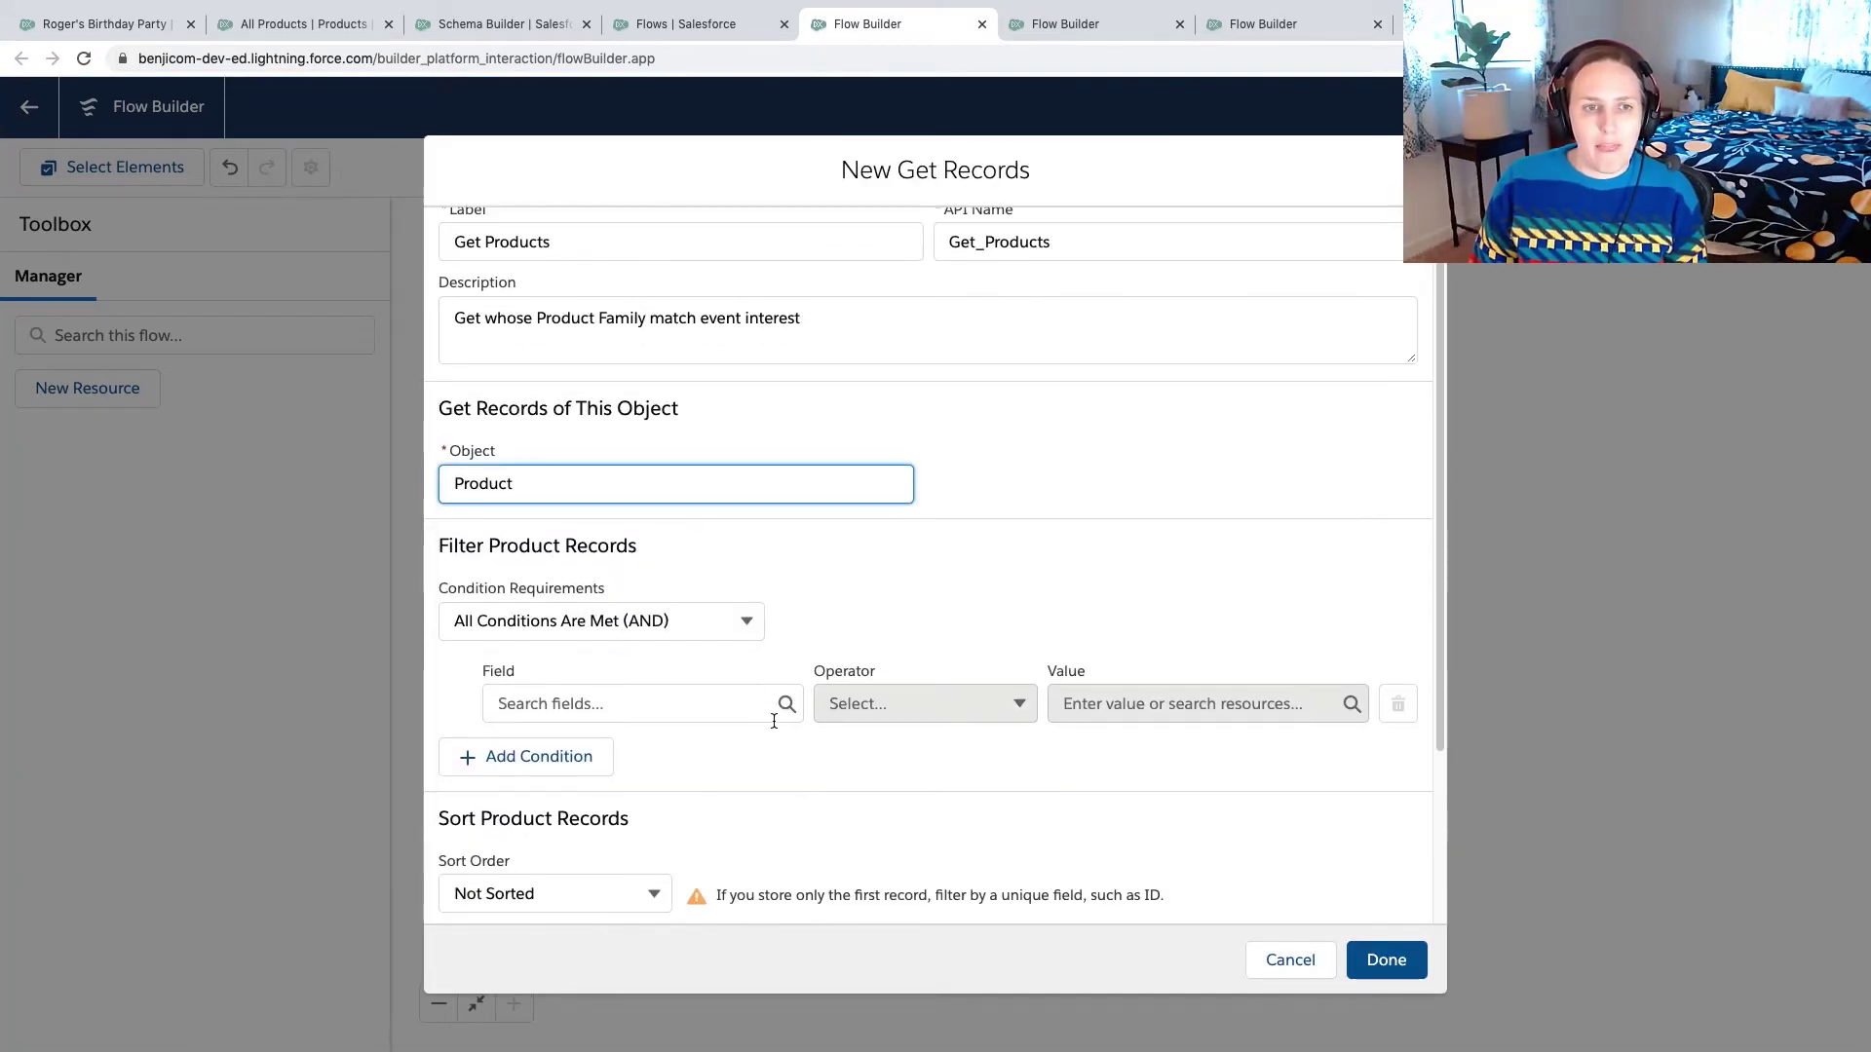
- Filter Product Family Equals the triggering record's Event Interest ({!$Record.Service_Interest__c})
left_click(693, 700)
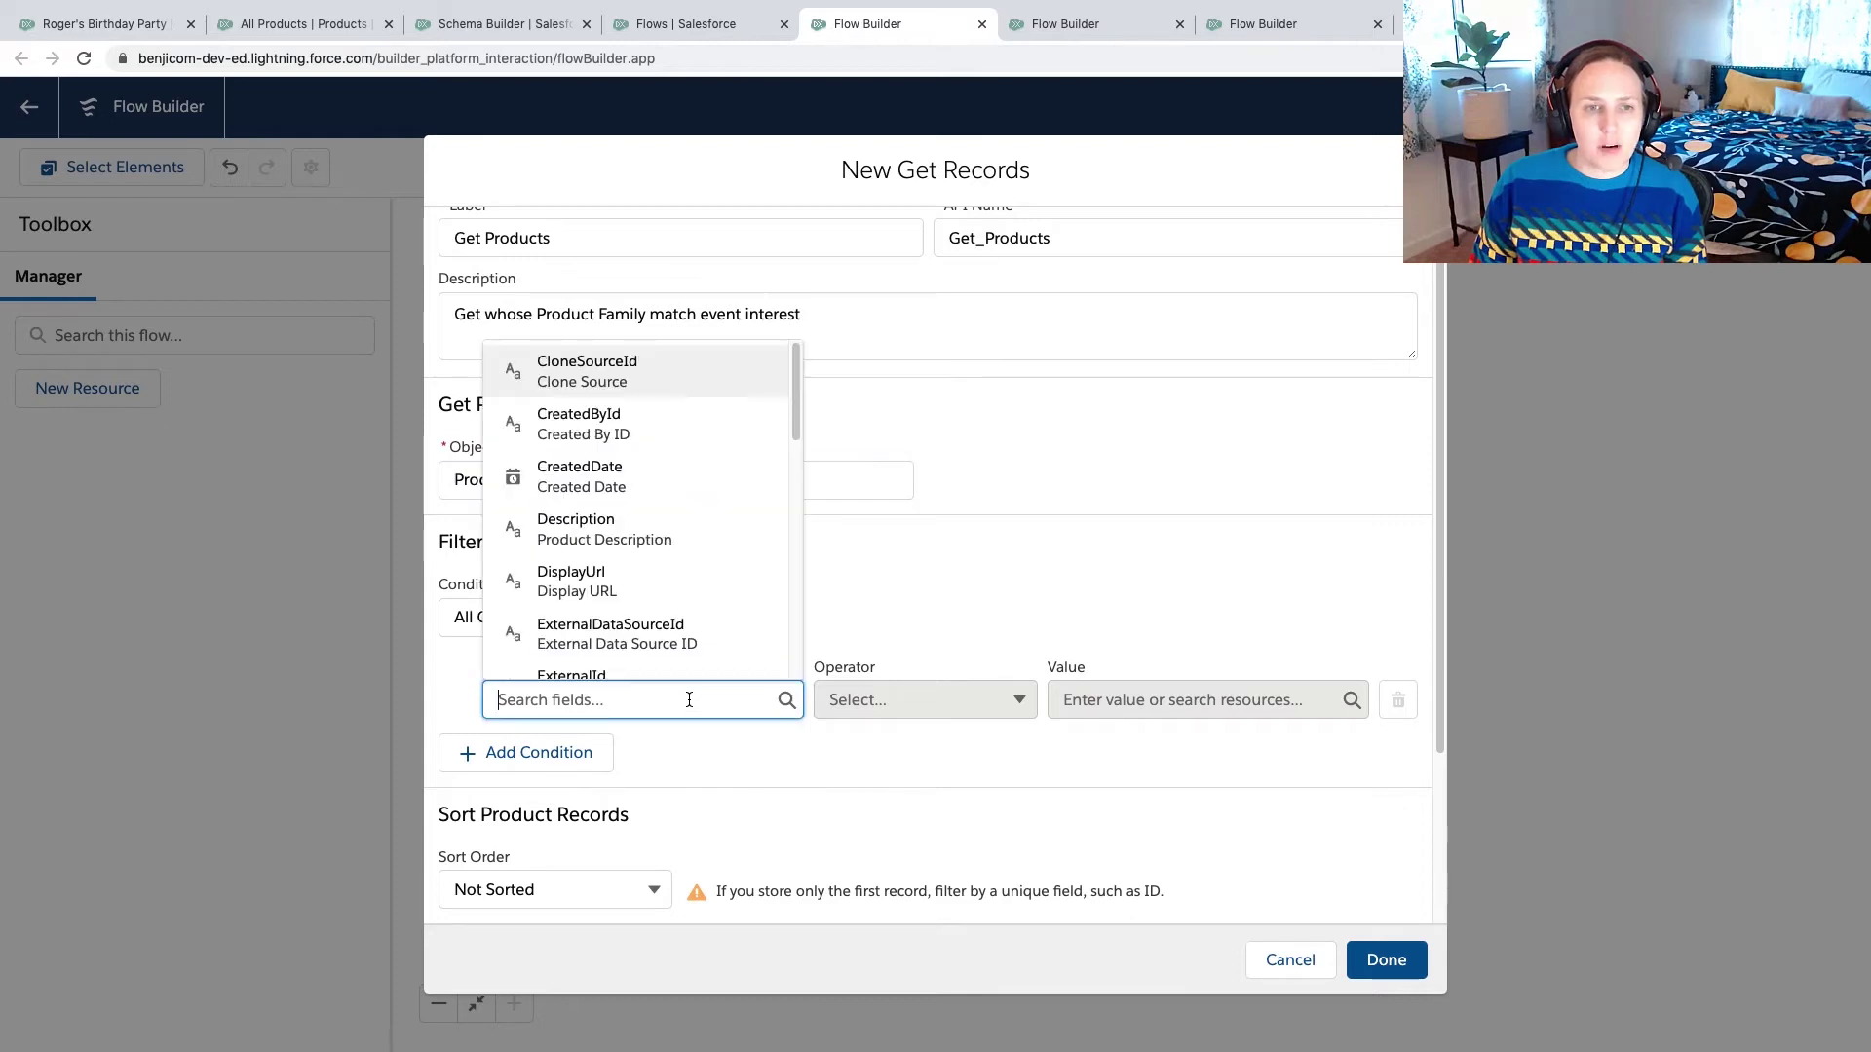
scroll(672, 589, "down", 3)
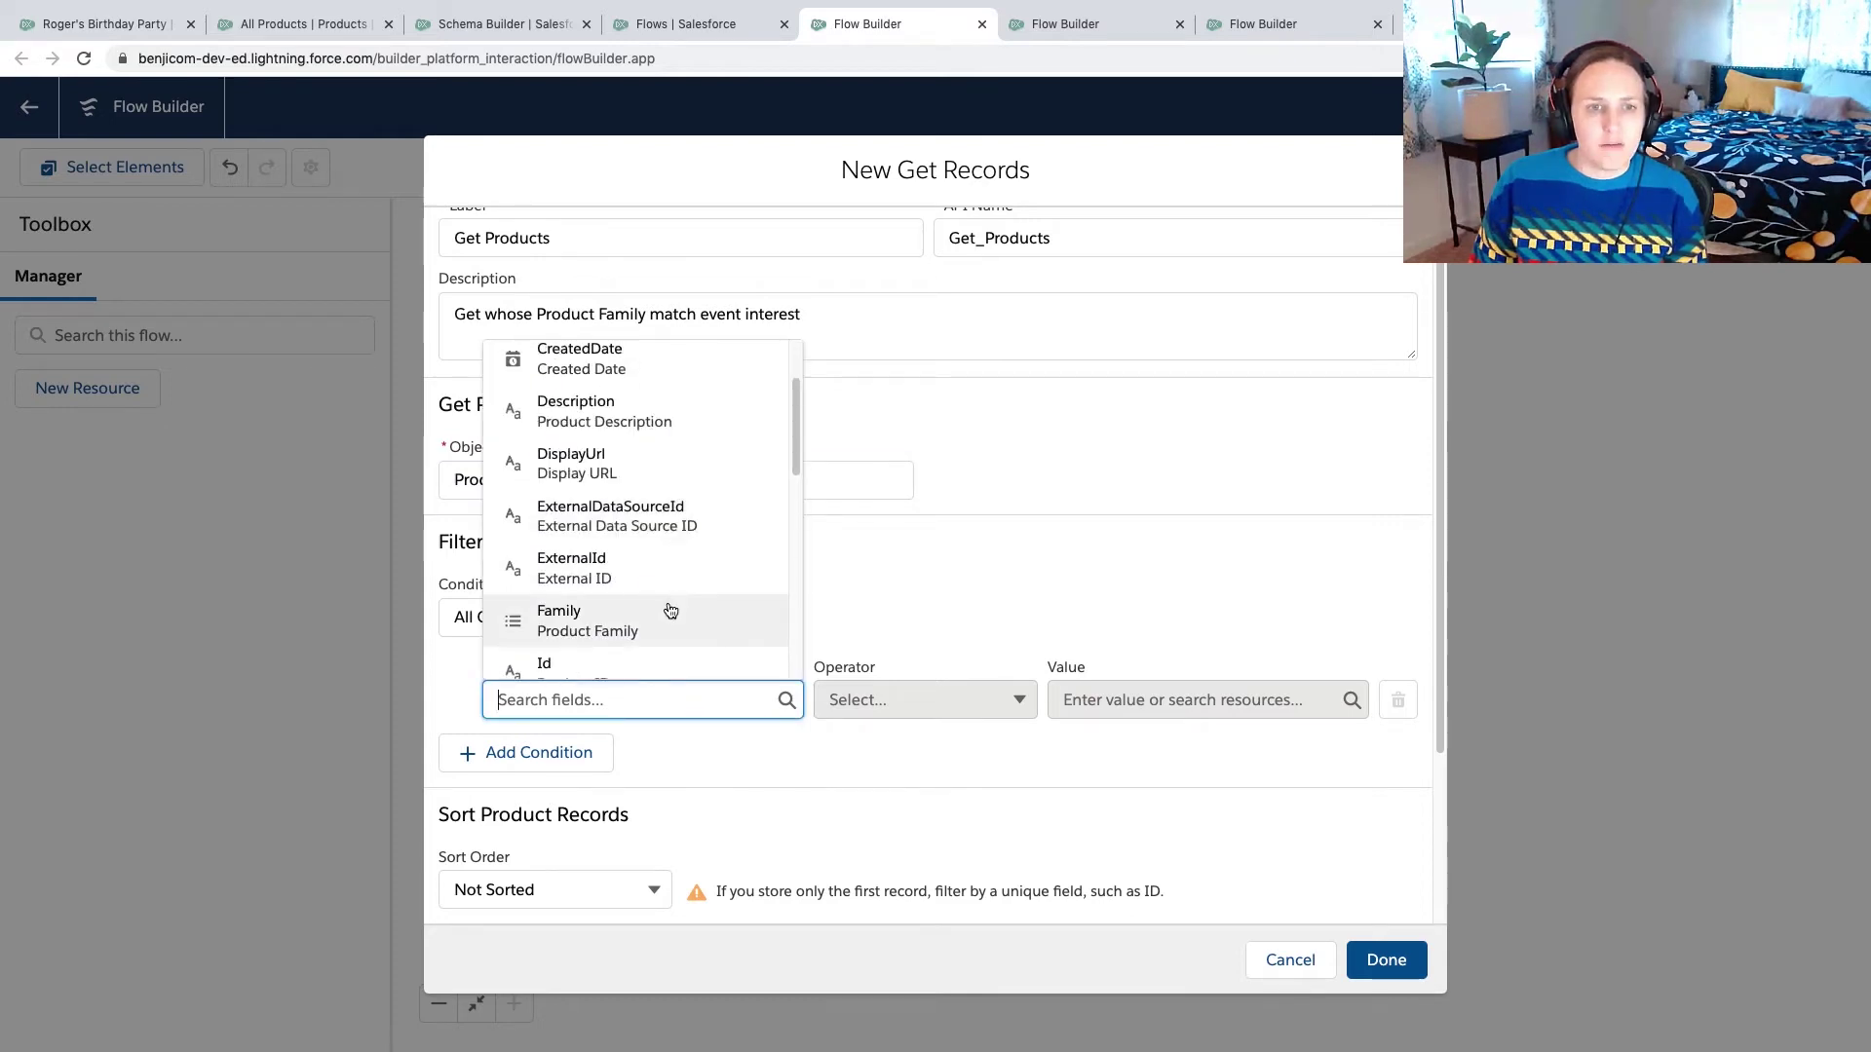
left_click(643, 629)
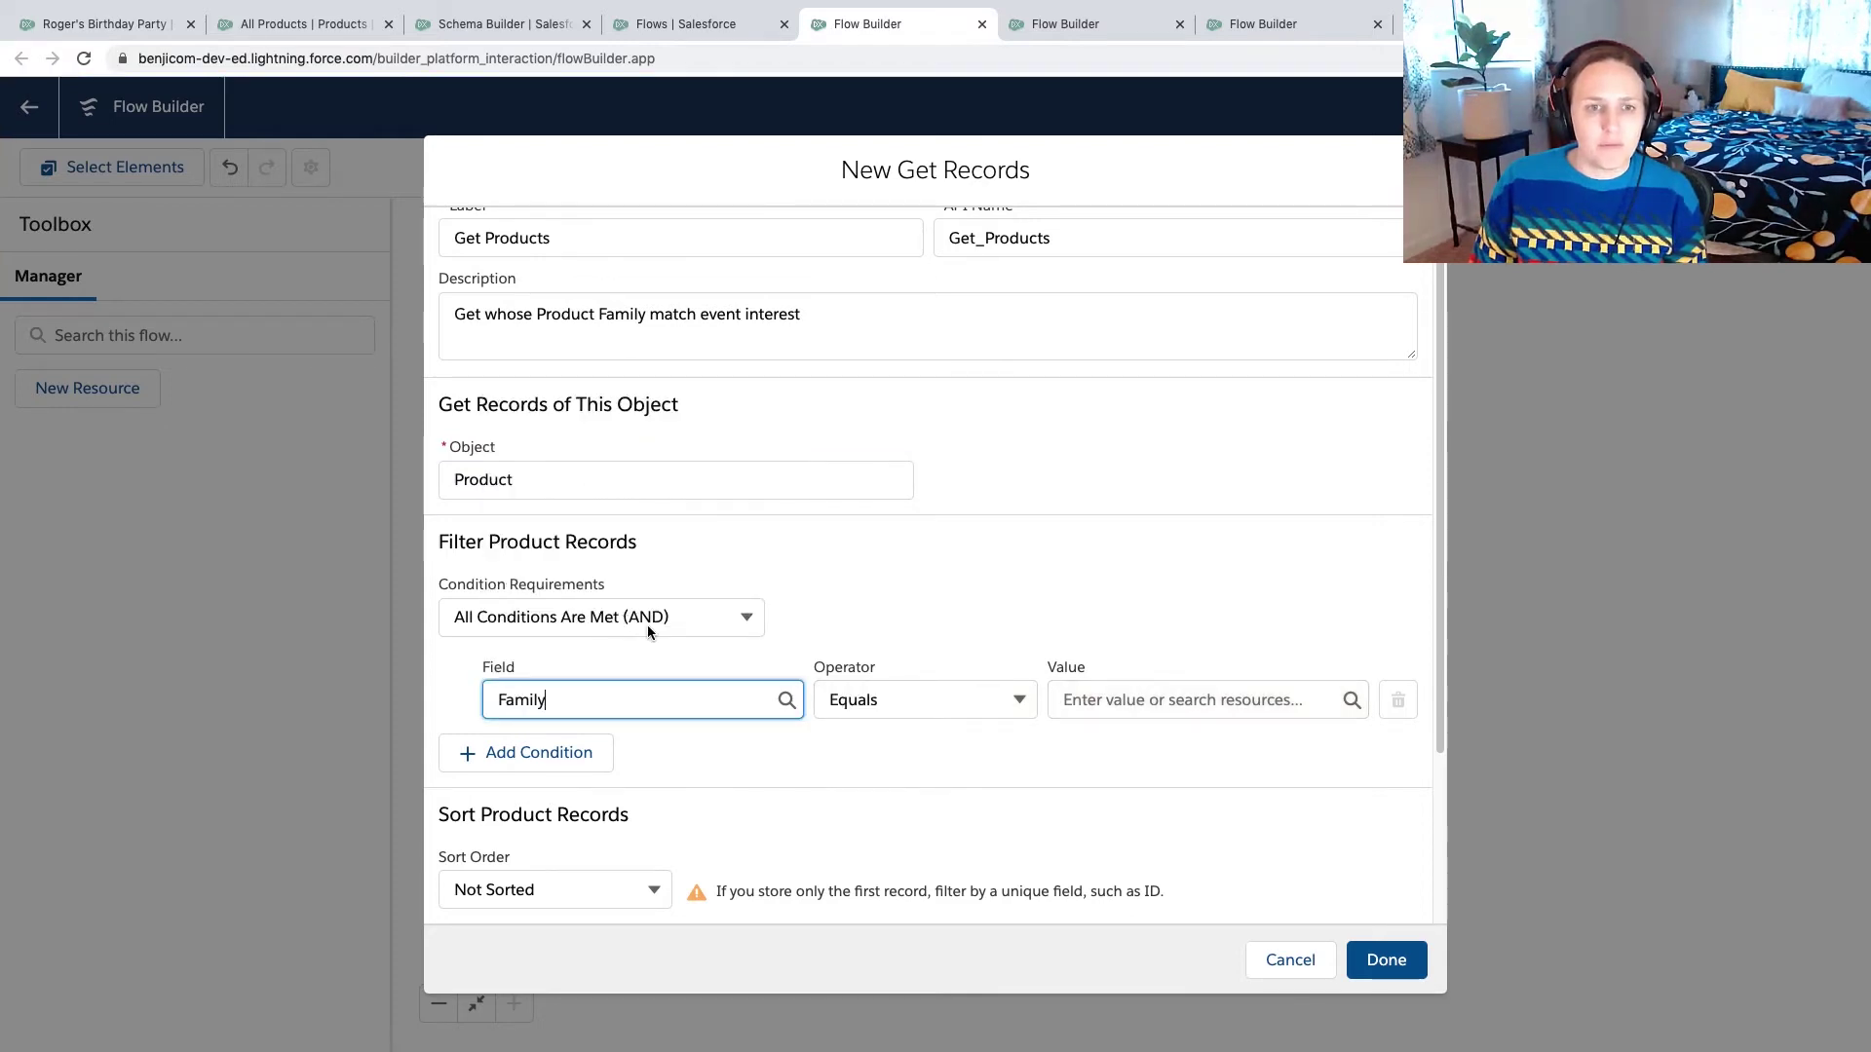
left_click(1150, 700)
scroll(1151, 648, "down", 1)
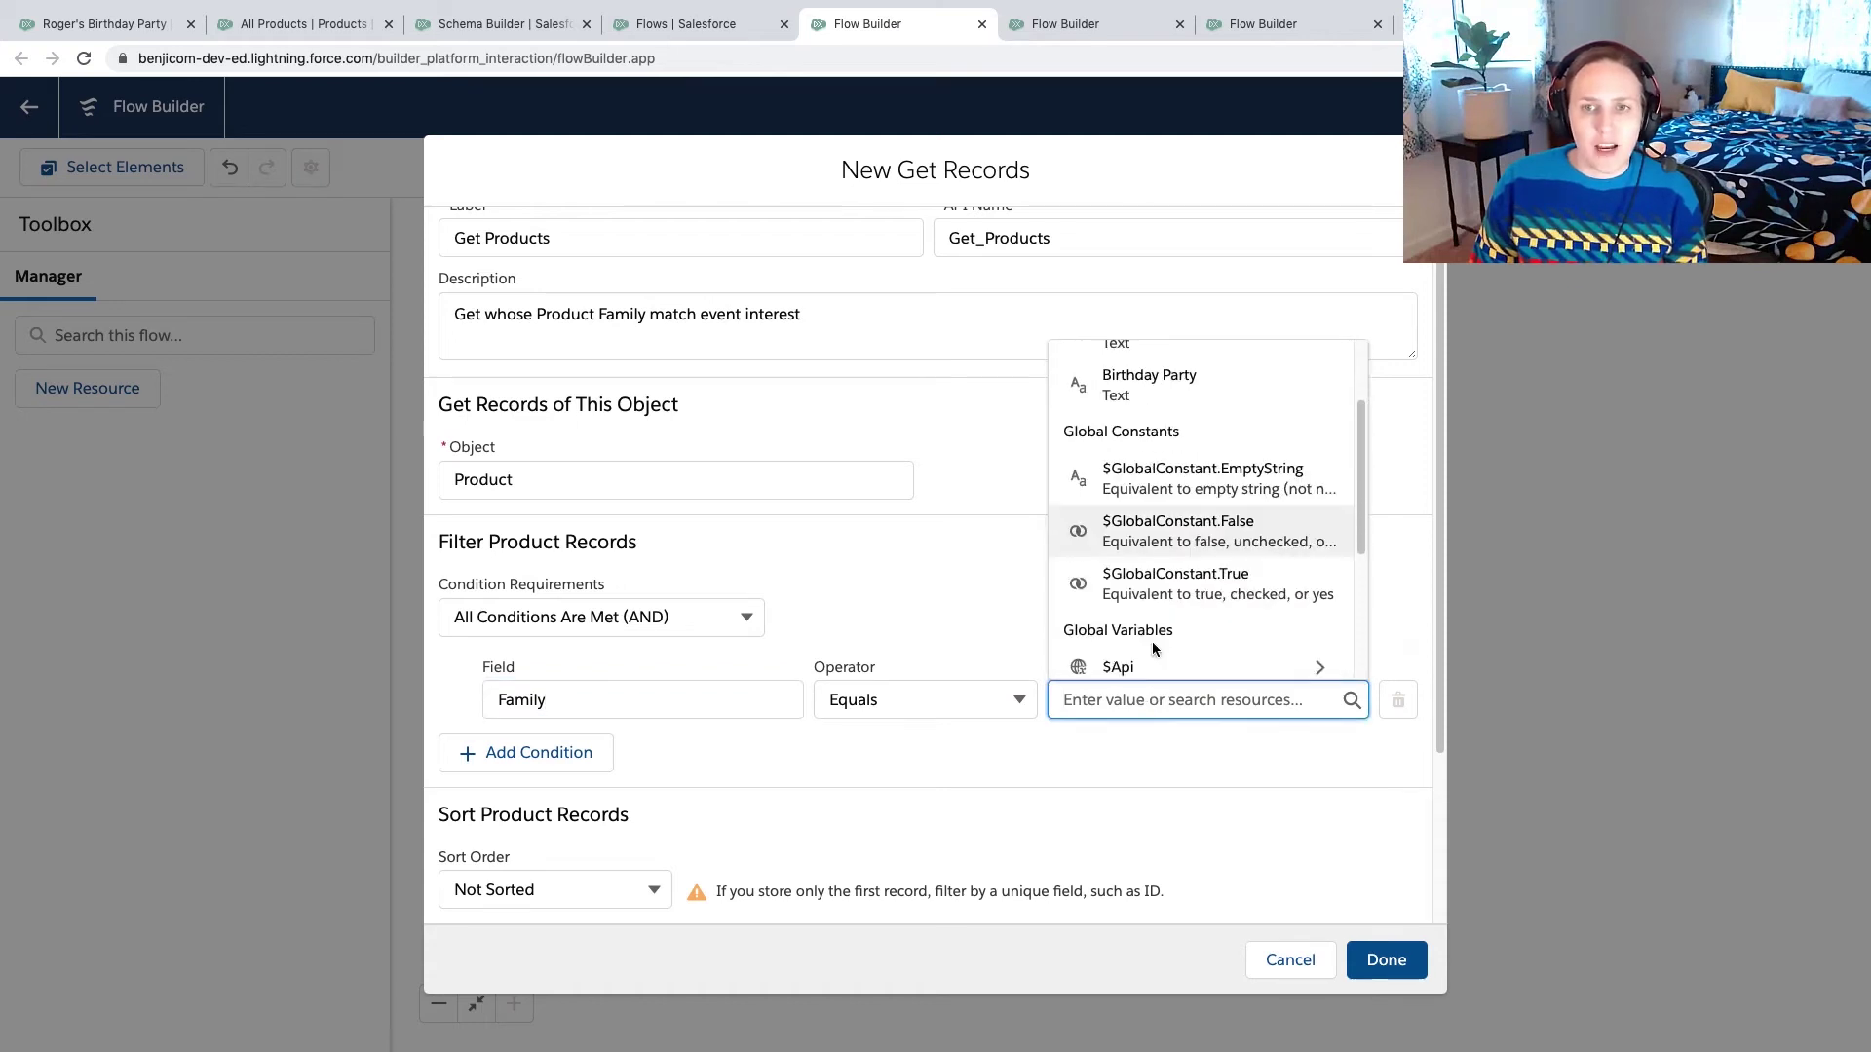
scroll(1144, 645, "down", 1)
scroll(1138, 651, "down", 1)
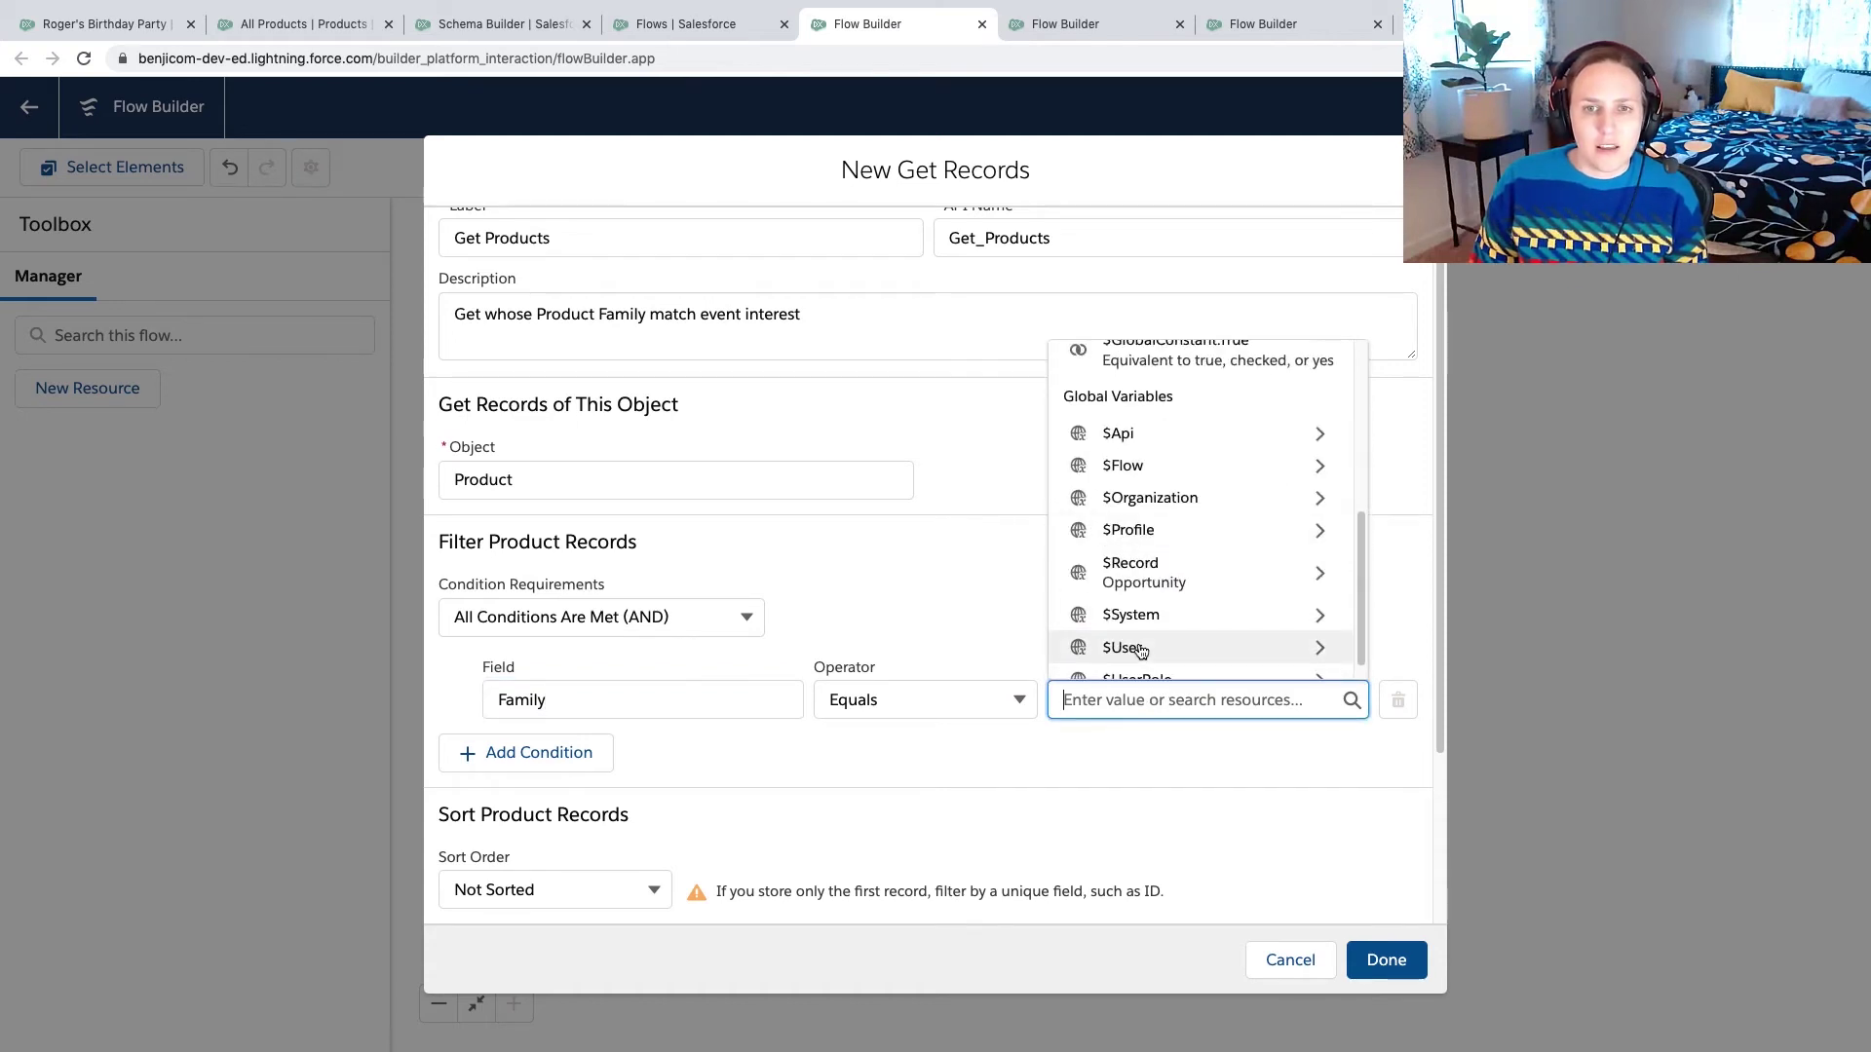
left_click(1148, 579)
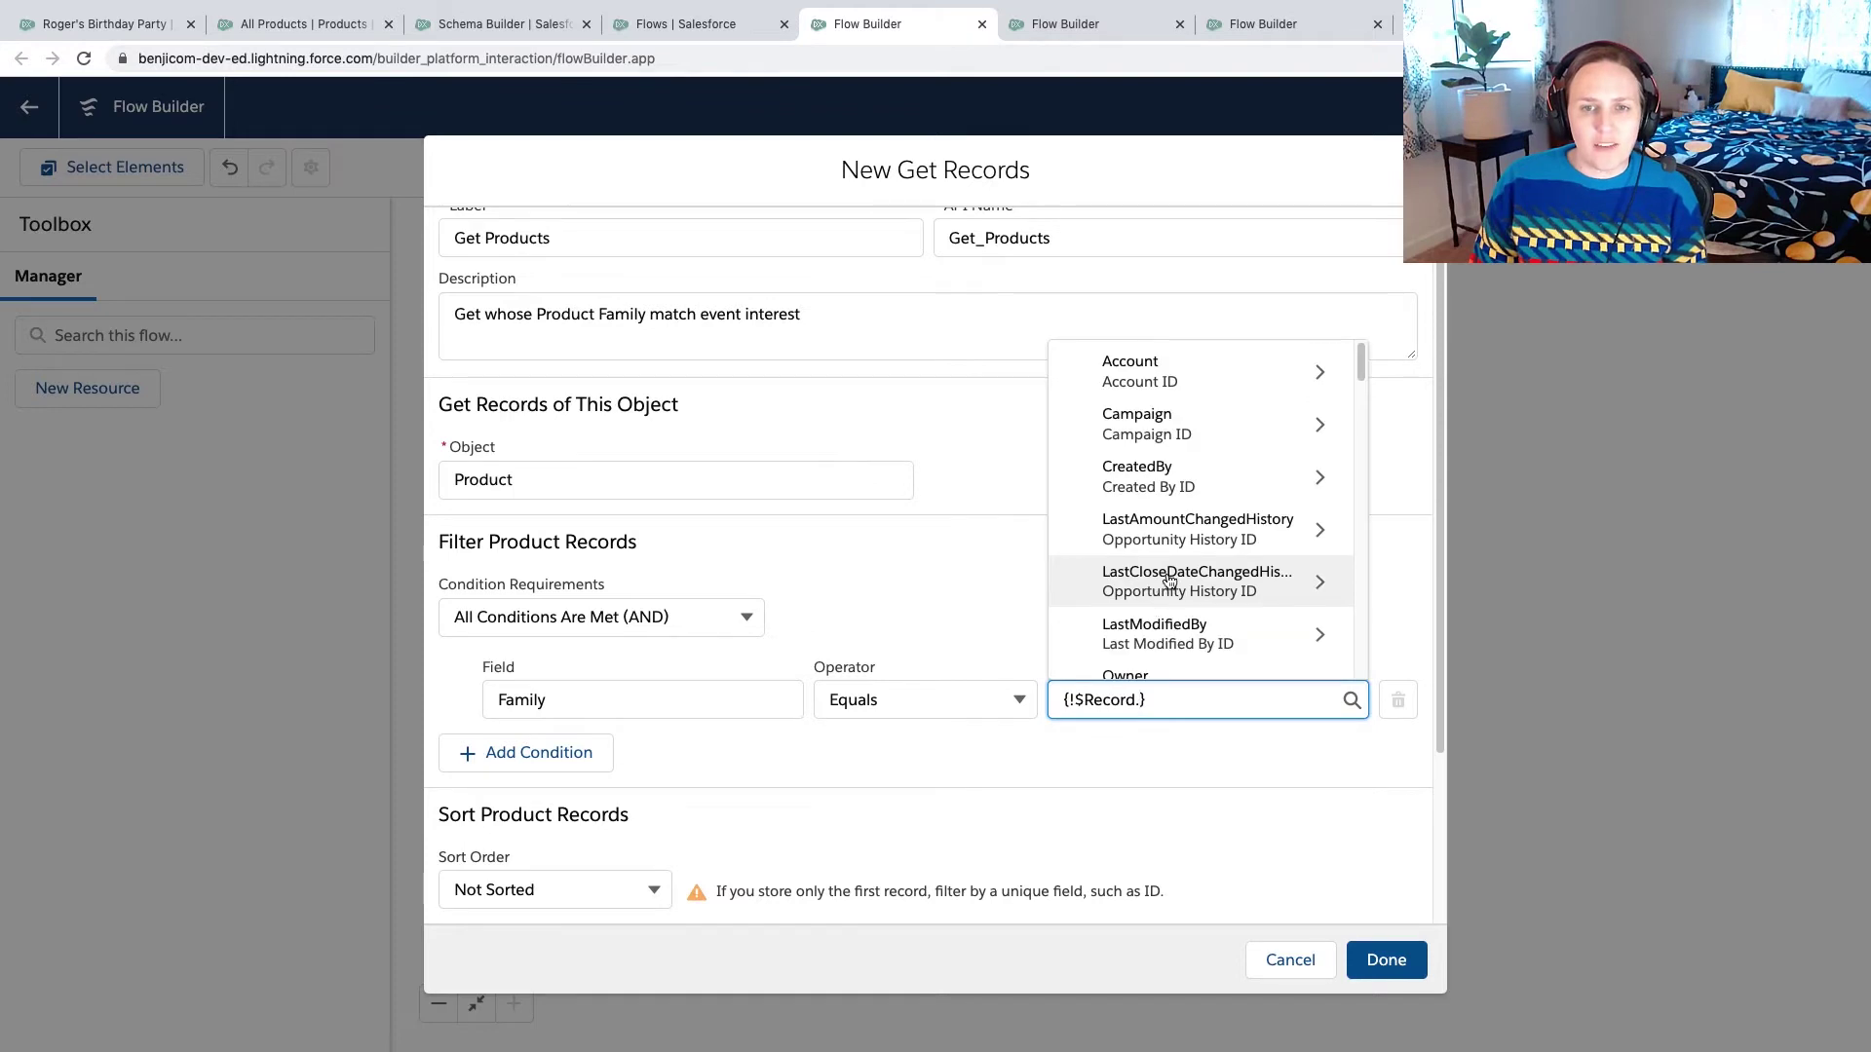
scroll(1165, 583, "down", 2)
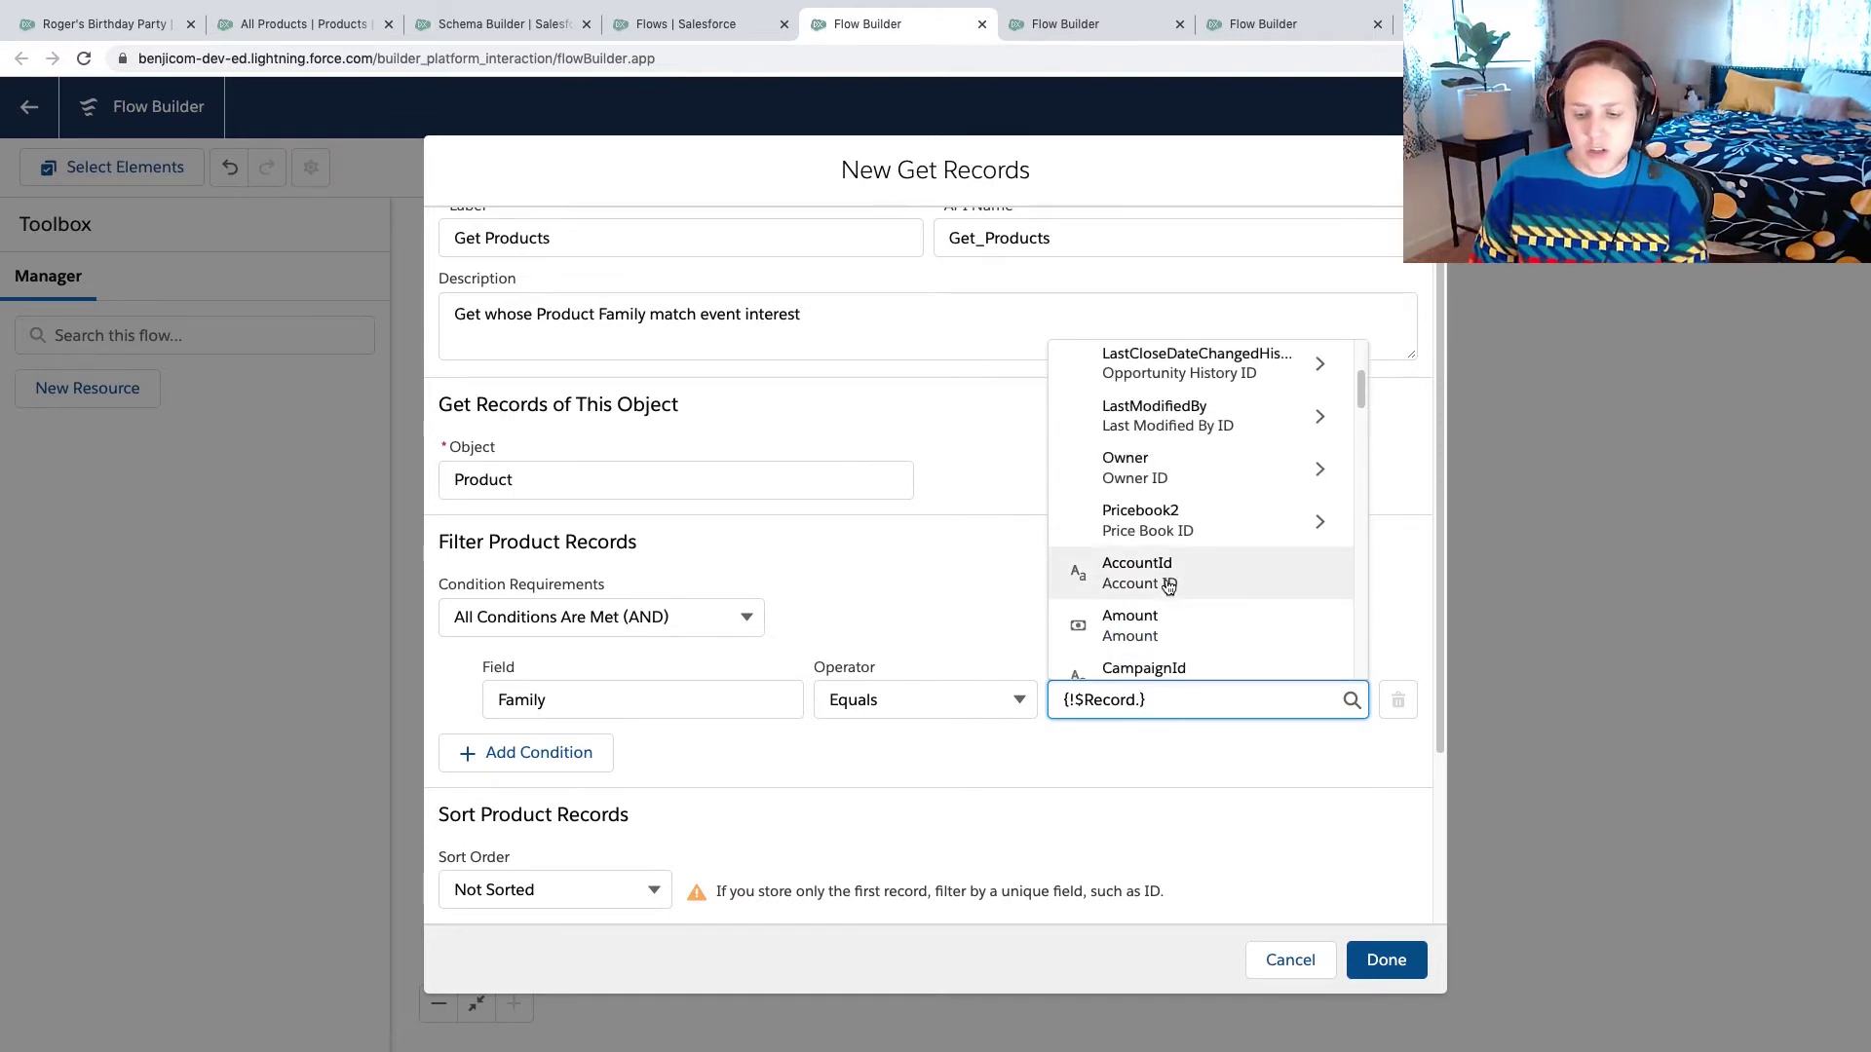
type("ser")
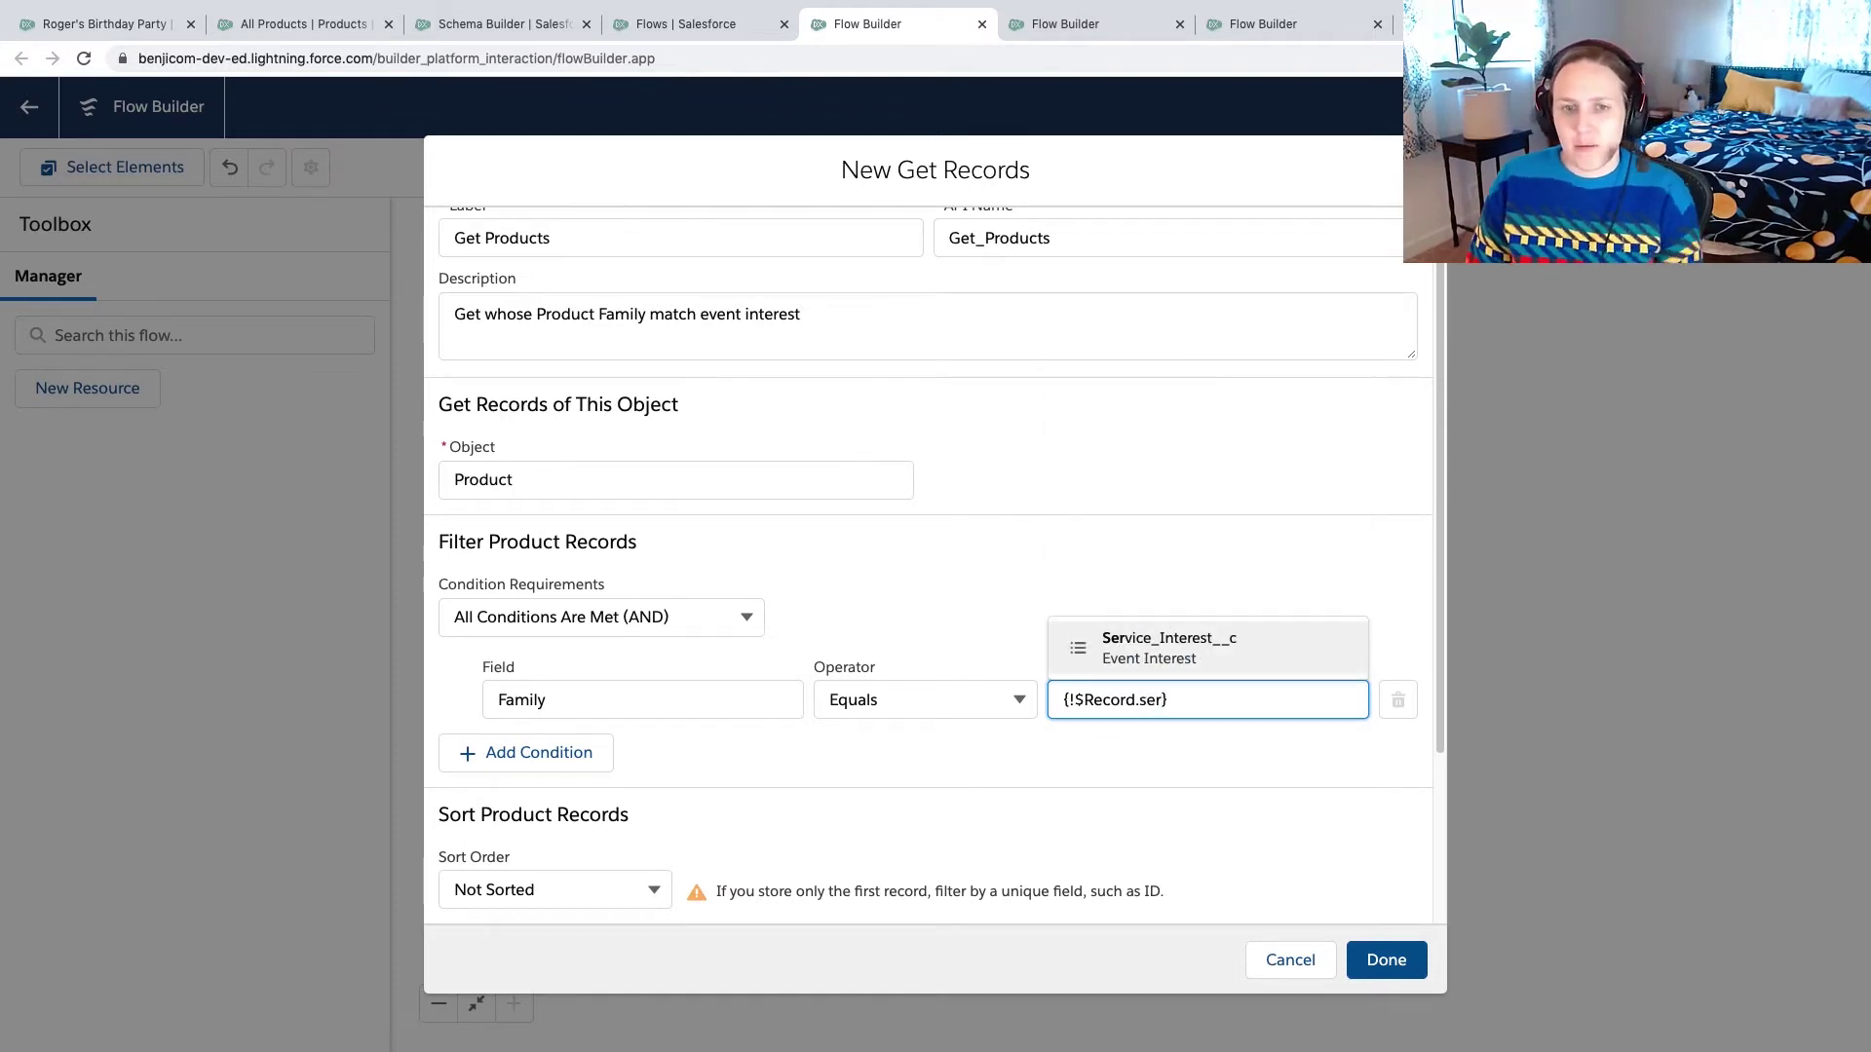
left_click(1140, 641)
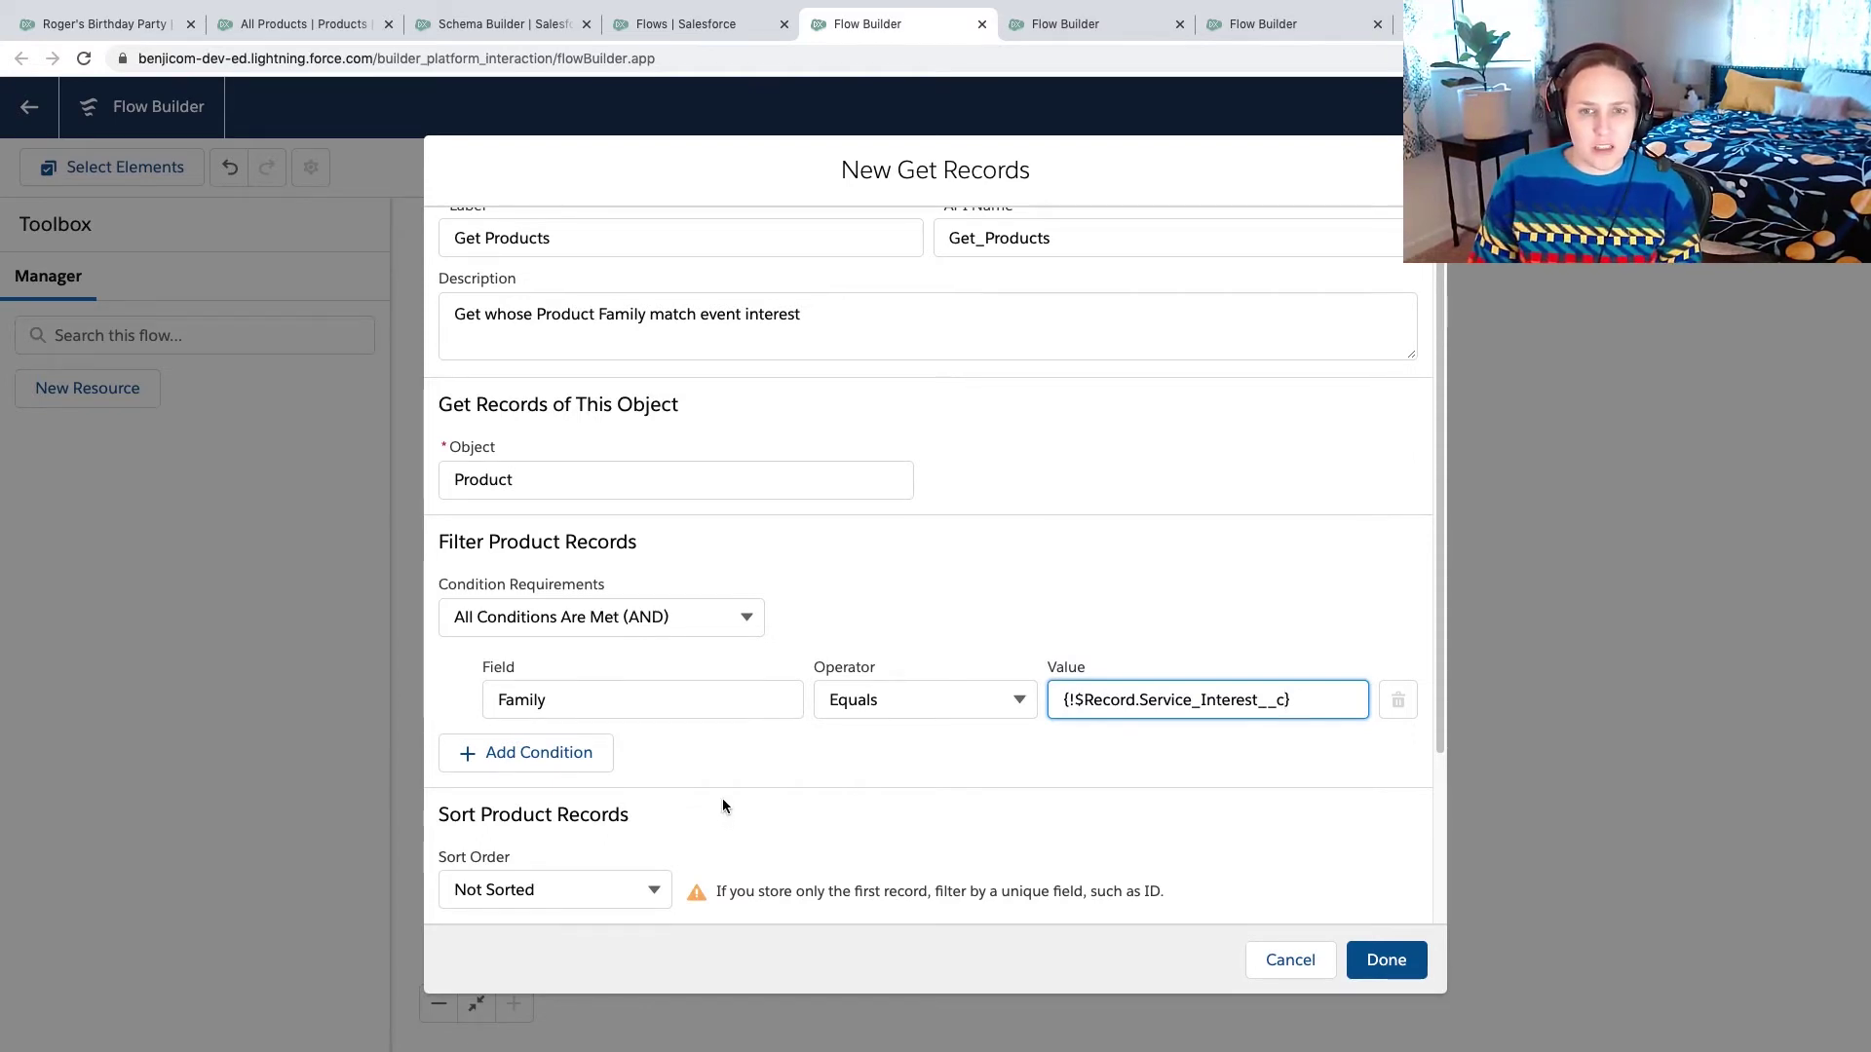
- Store all matching product records and finish the Get Products step
scroll(722, 798, "down", 3)
scroll(726, 801, "down", 2)
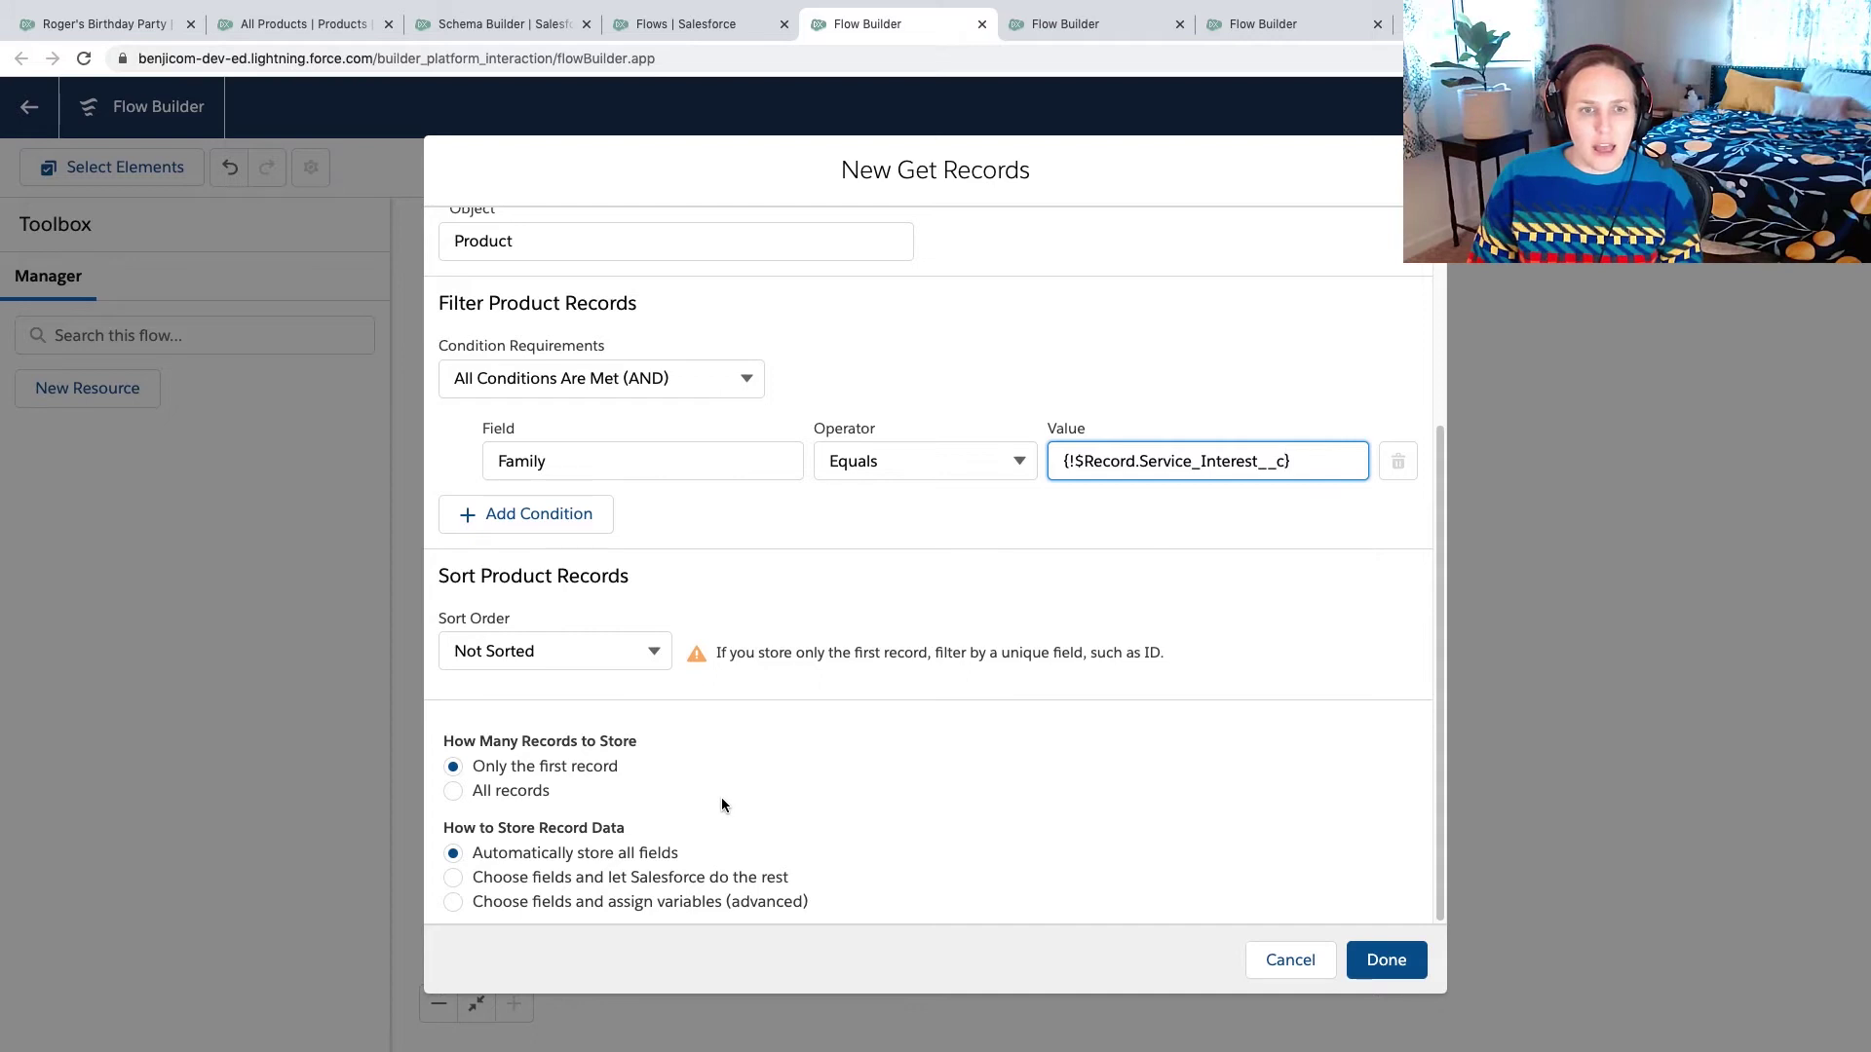
left_click(453, 791)
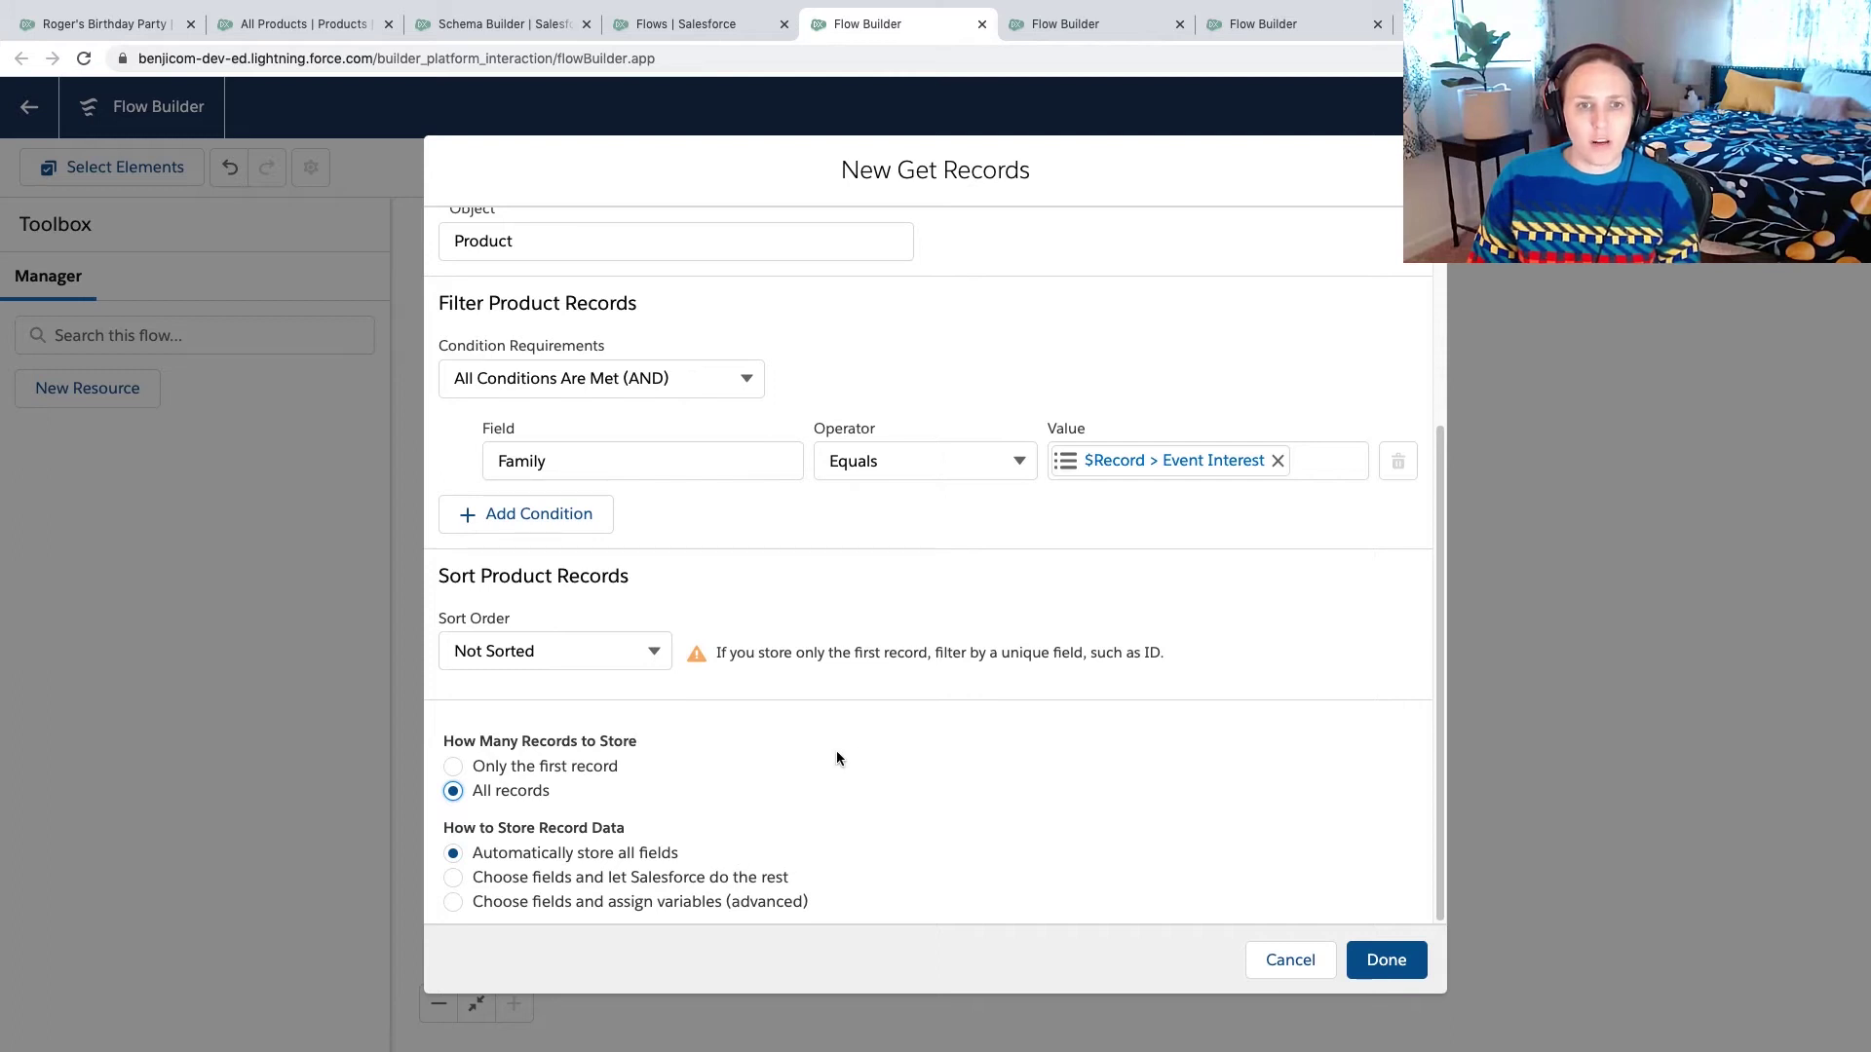
left_click(1386, 960)
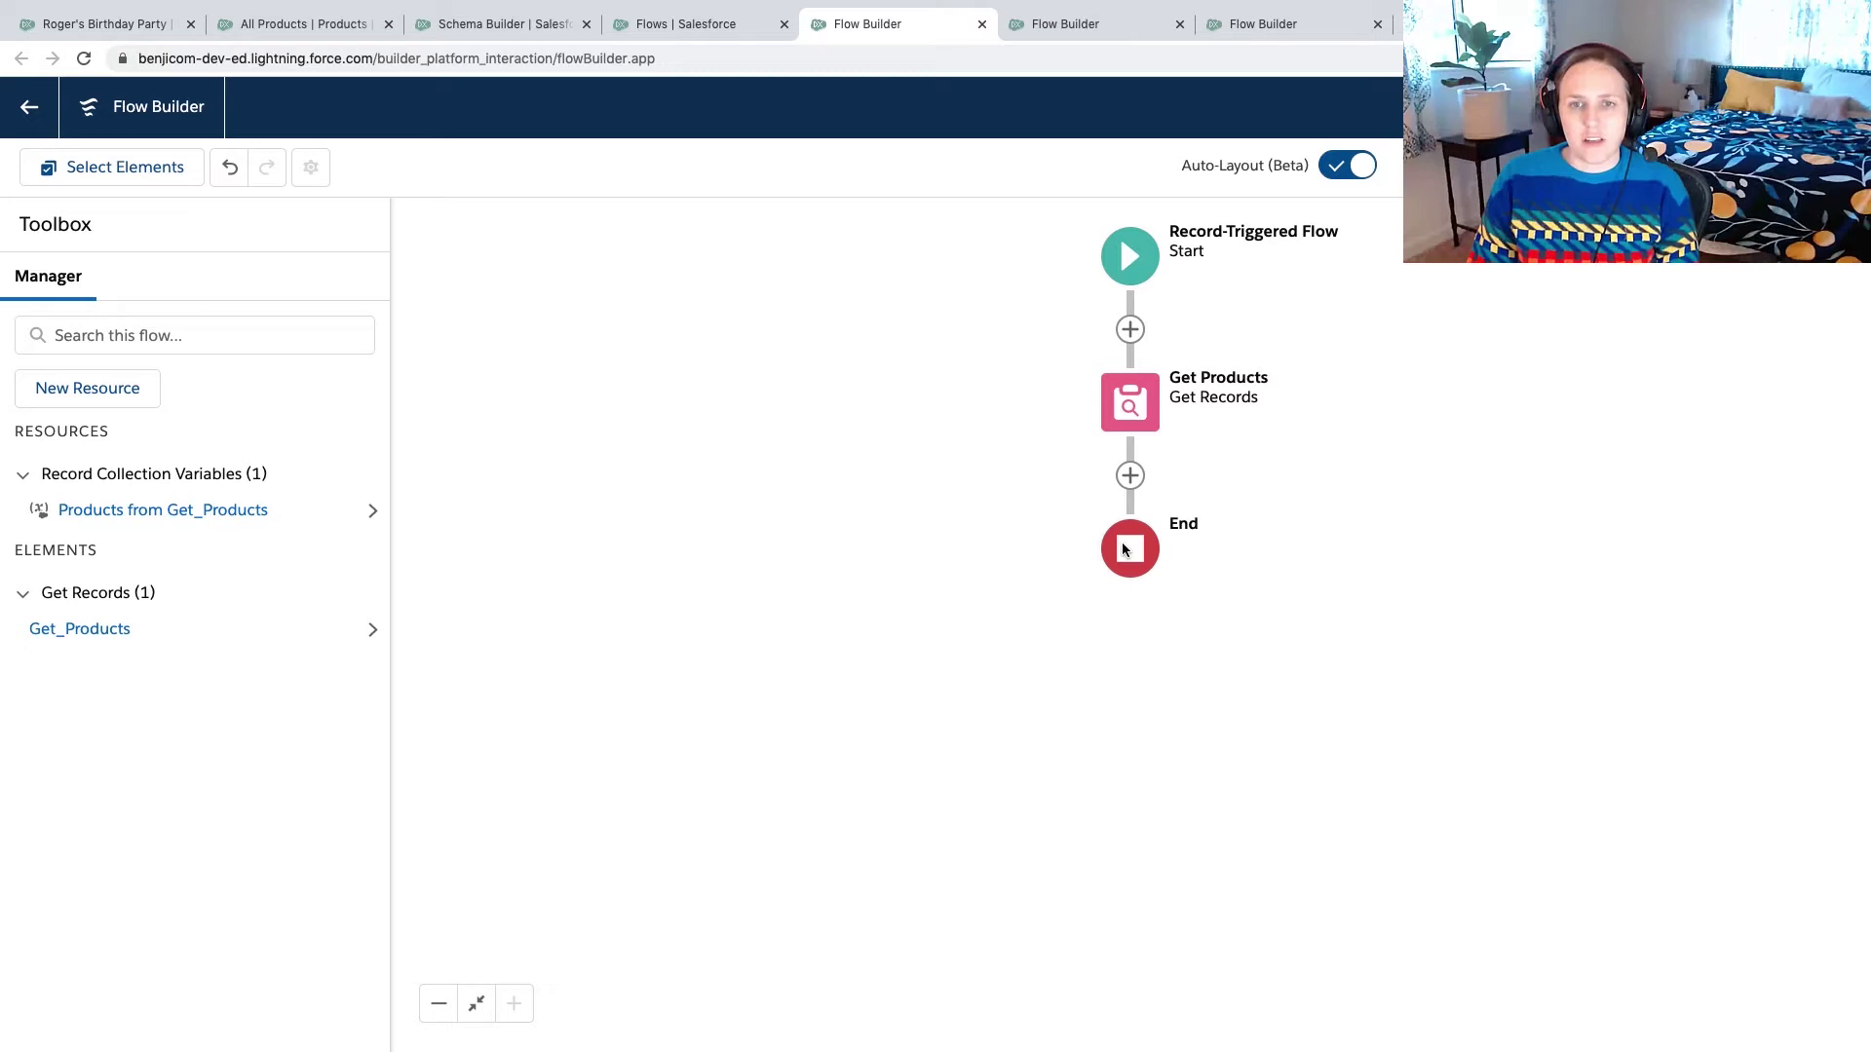
- Add a Loop named 'Loop Through Products' over the Products collection from Get_Products
left_click(1125, 475)
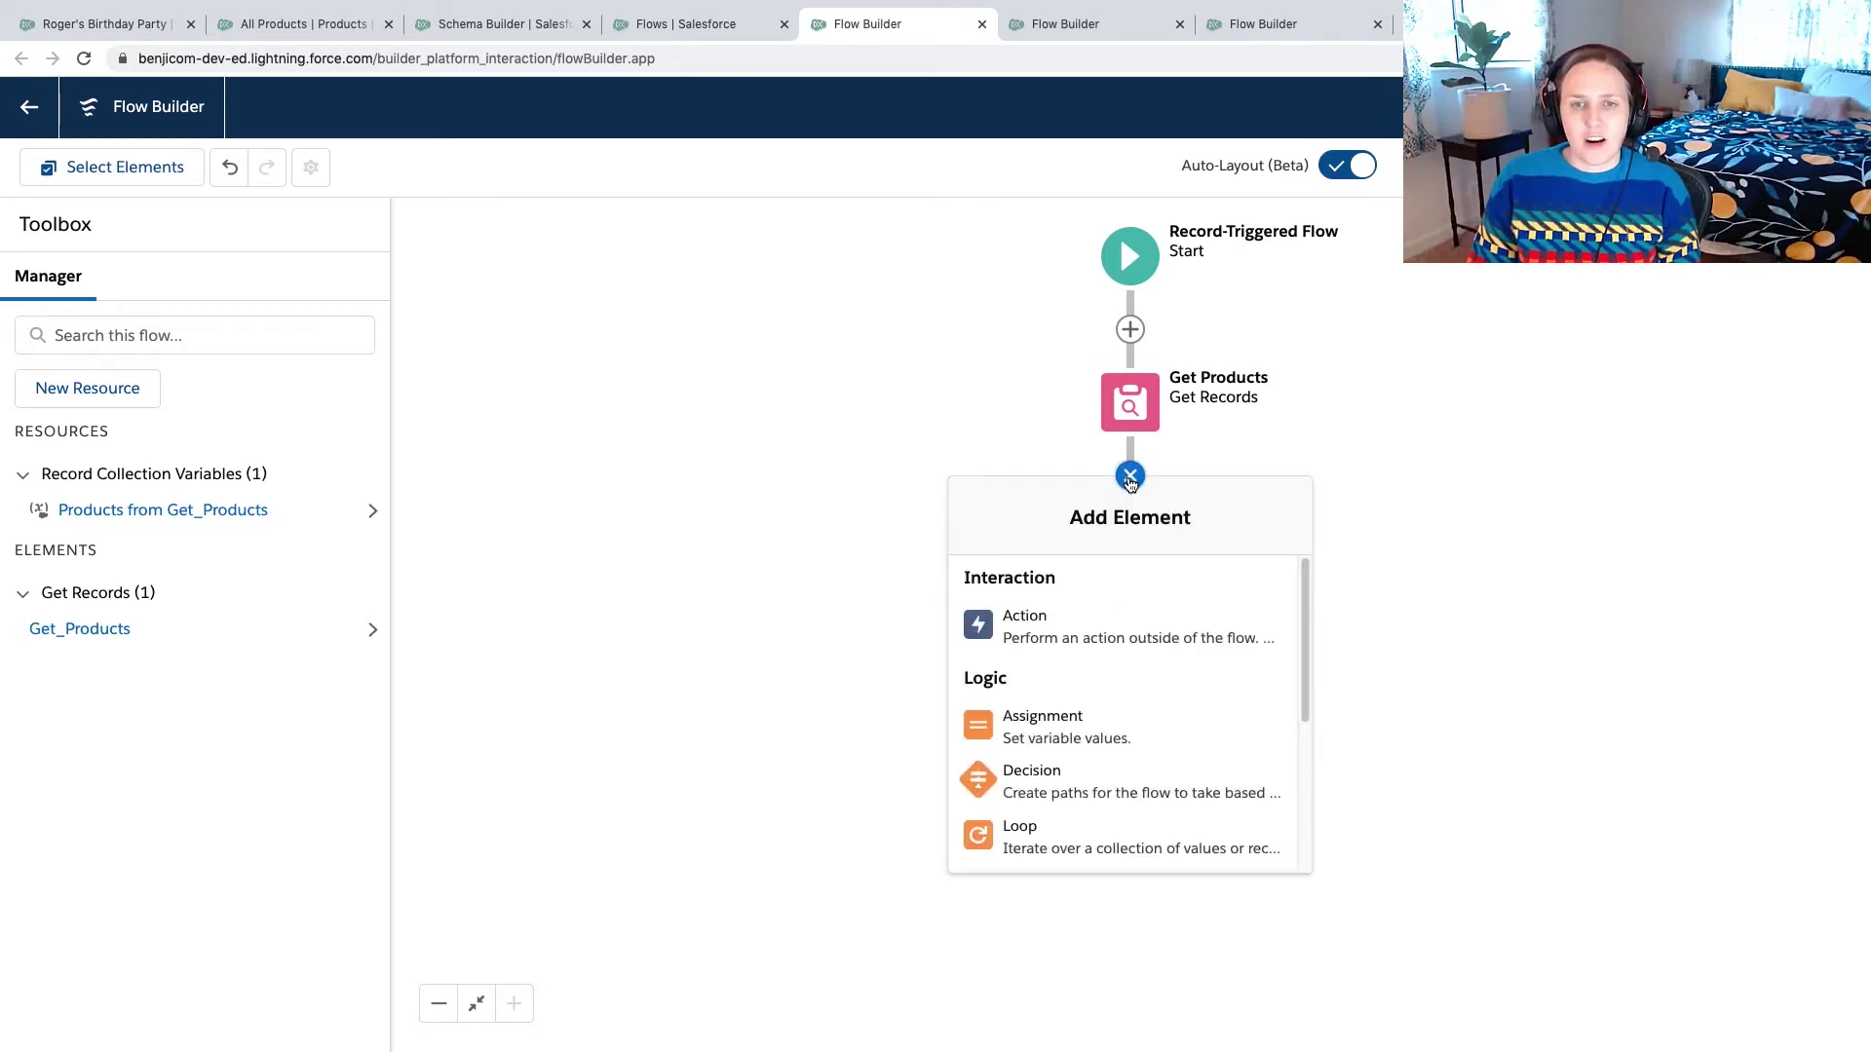
scroll(1127, 643, "down", 1)
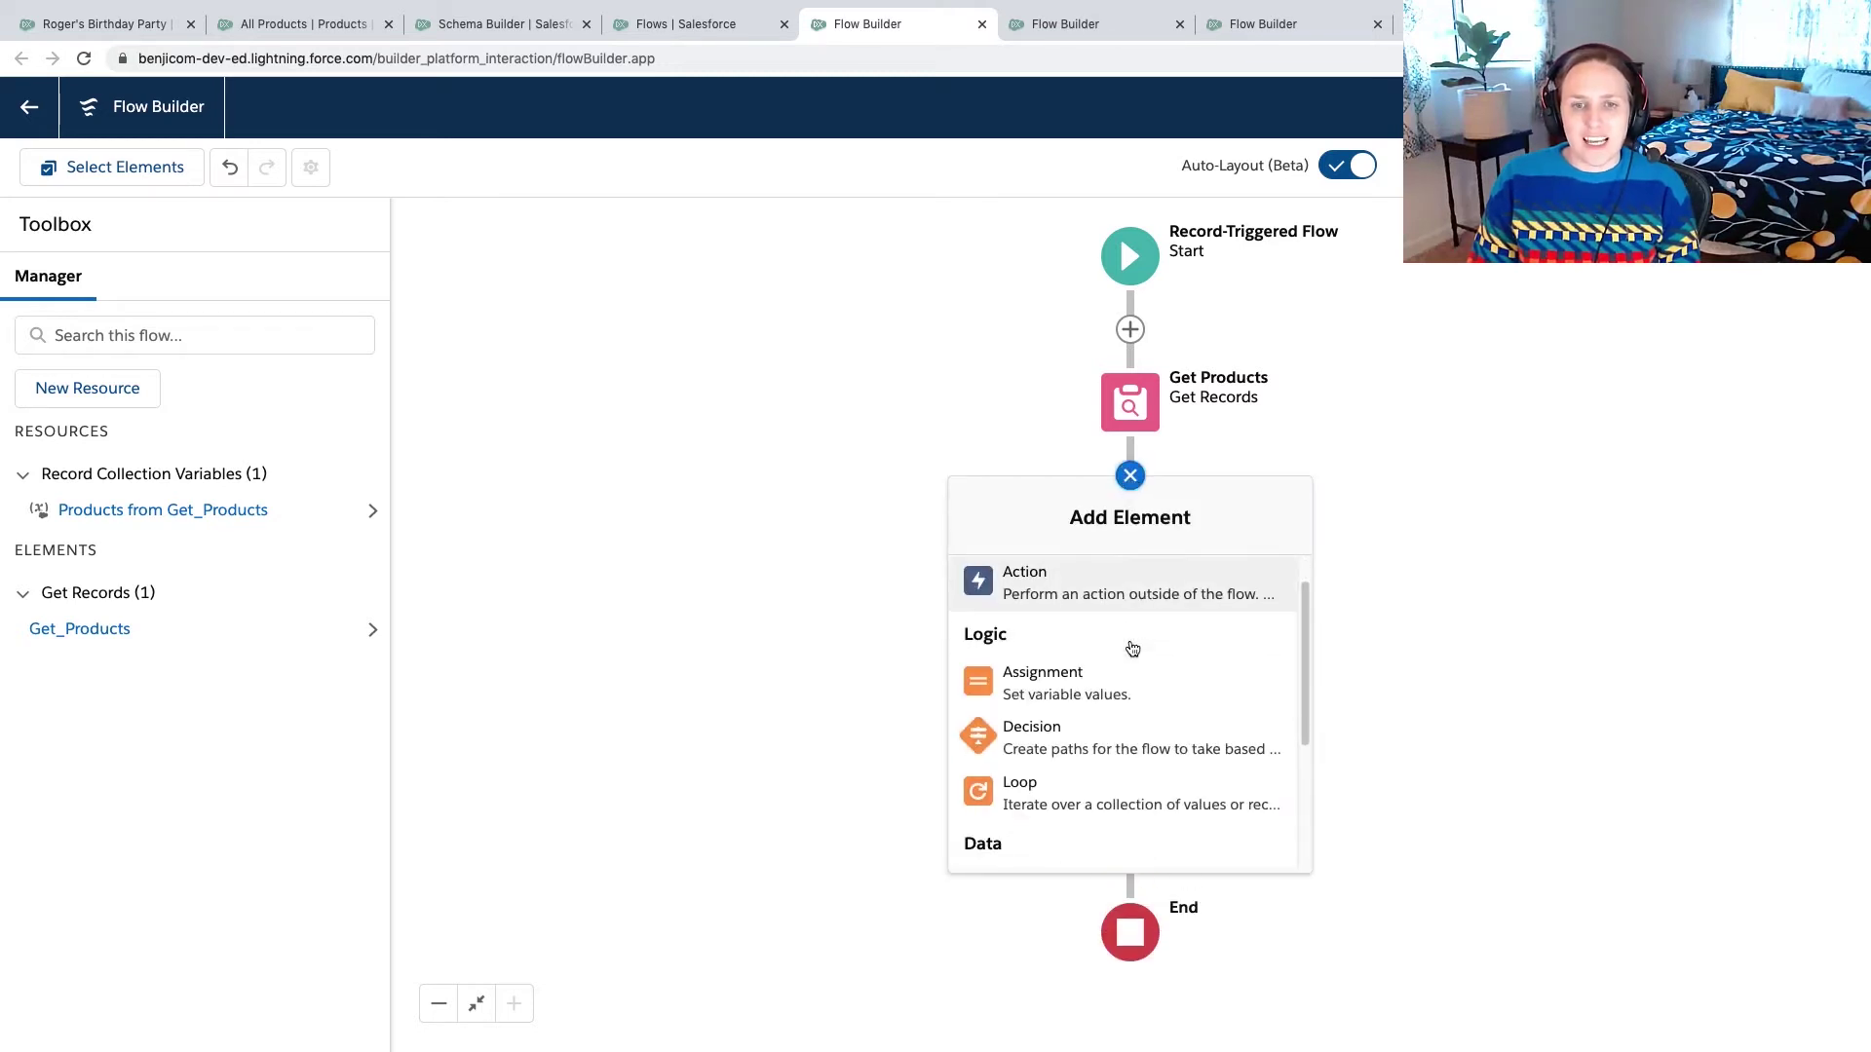
left_click(1017, 797)
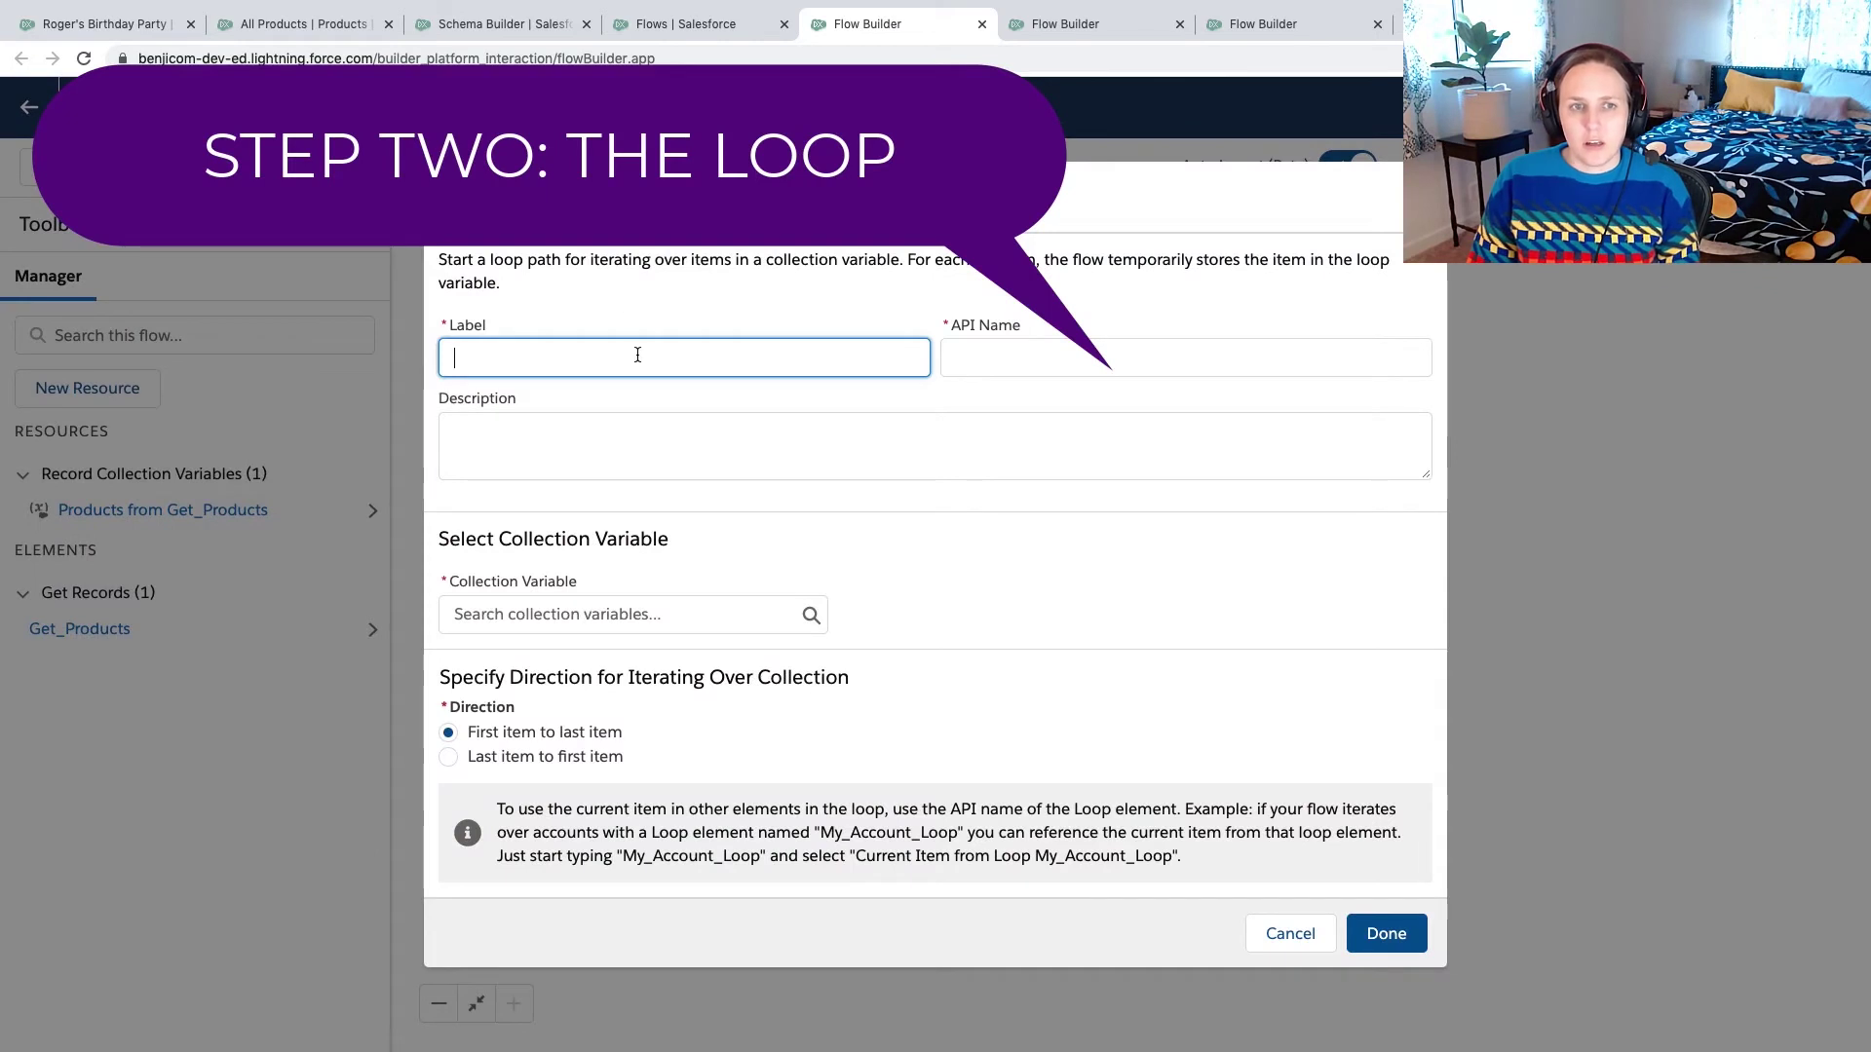
type("Lopo")
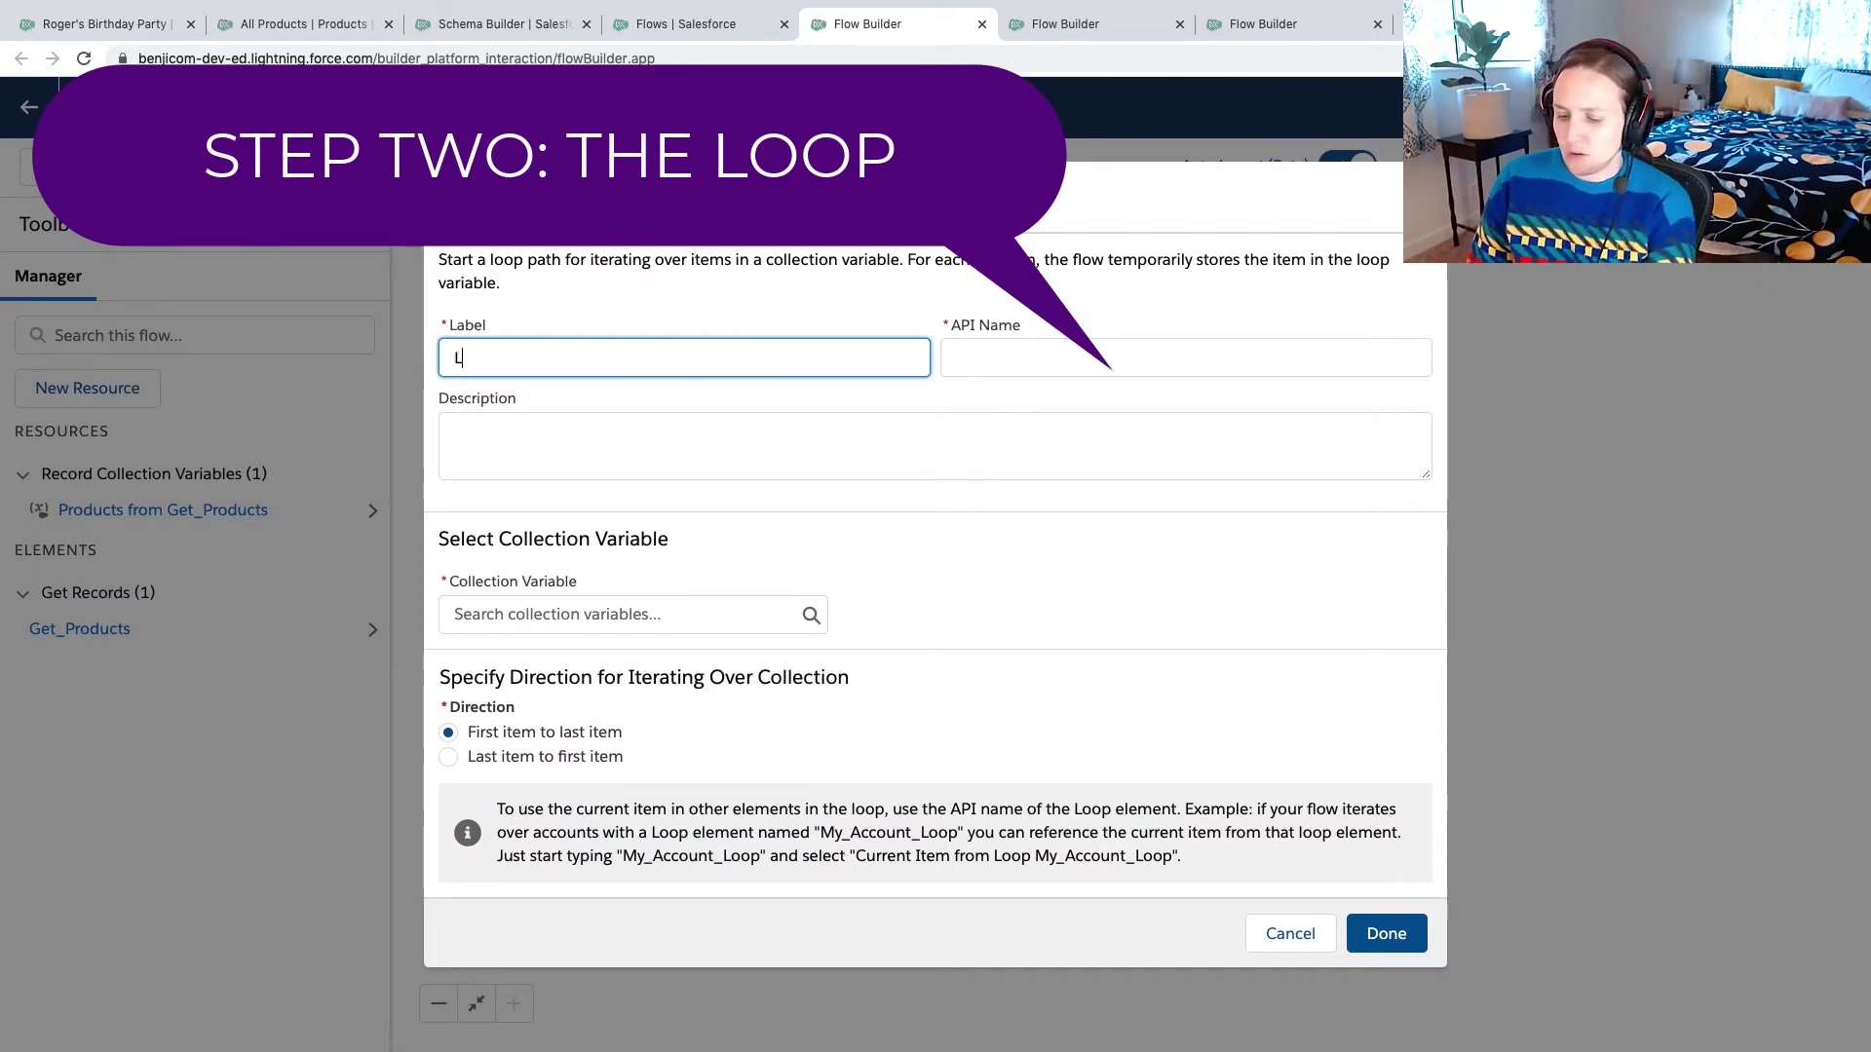
key("BackSpace")
key("BackSpace")
type("op Through Pr")
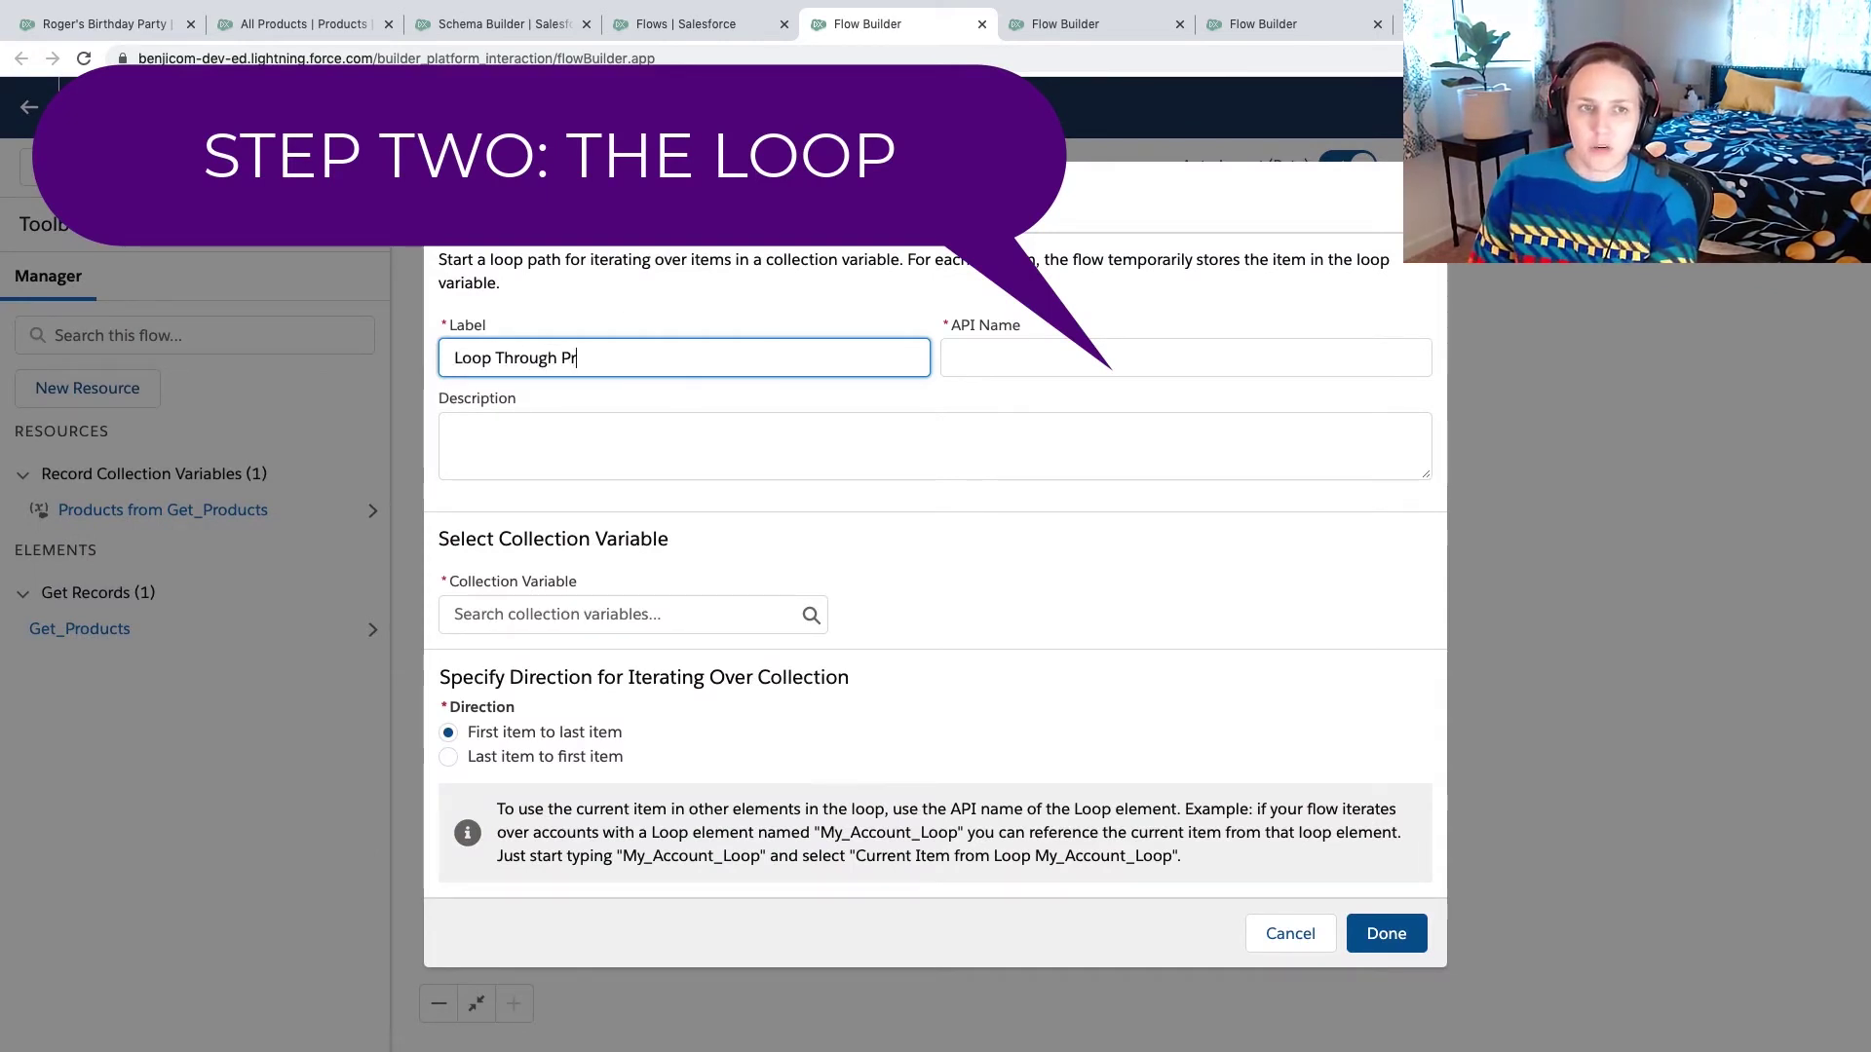
type("oducts")
key("Tab")
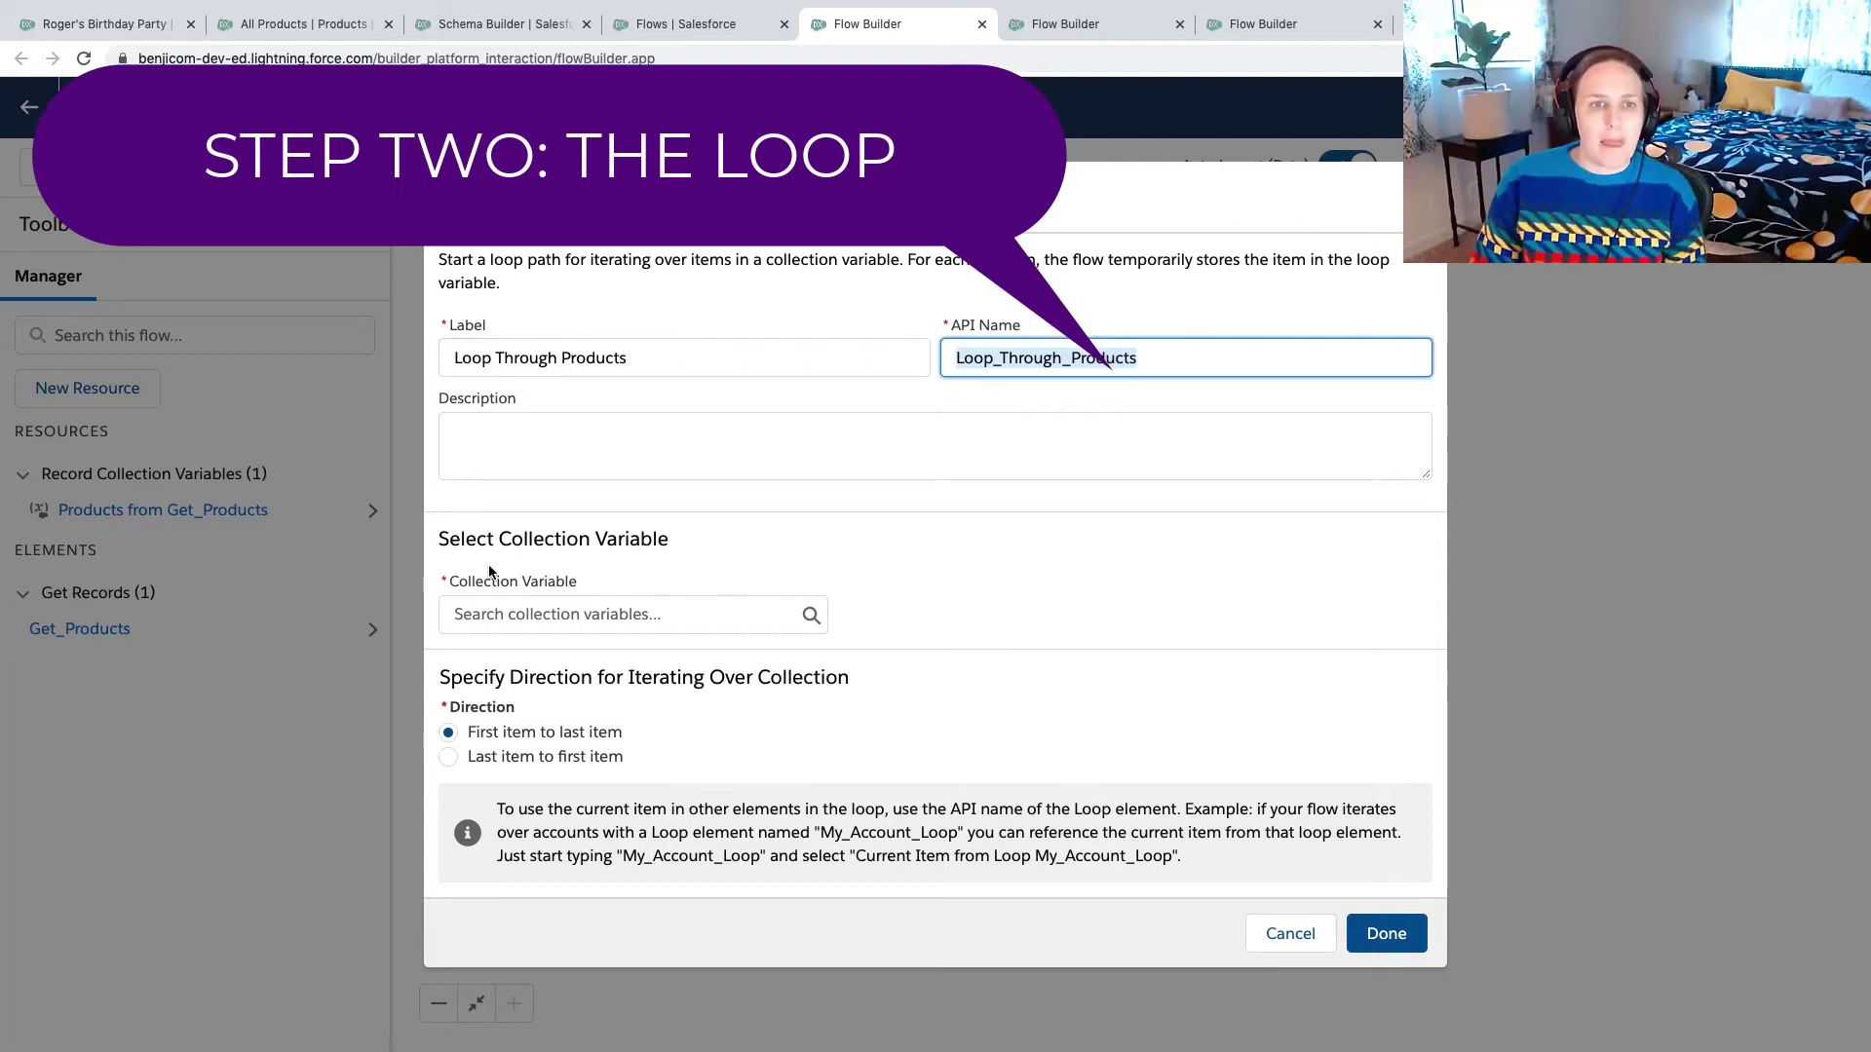
left_click(494, 614)
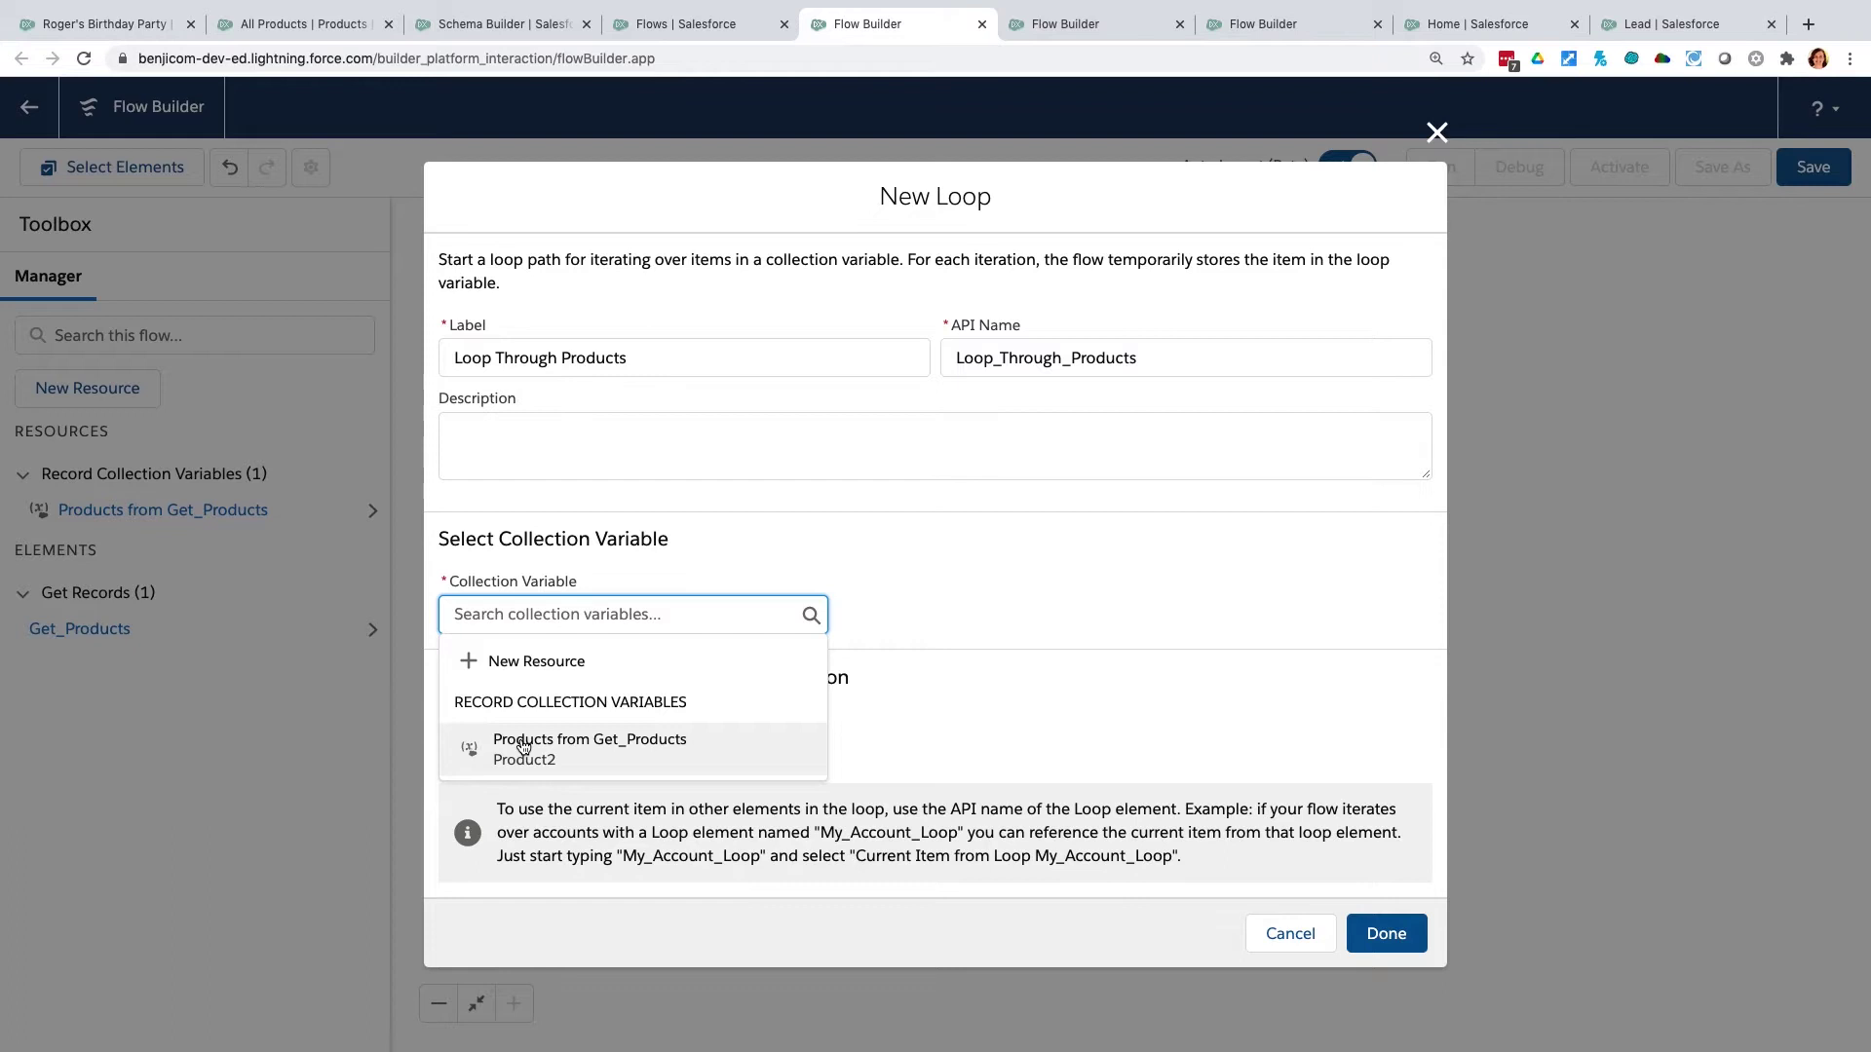
left_click(523, 746)
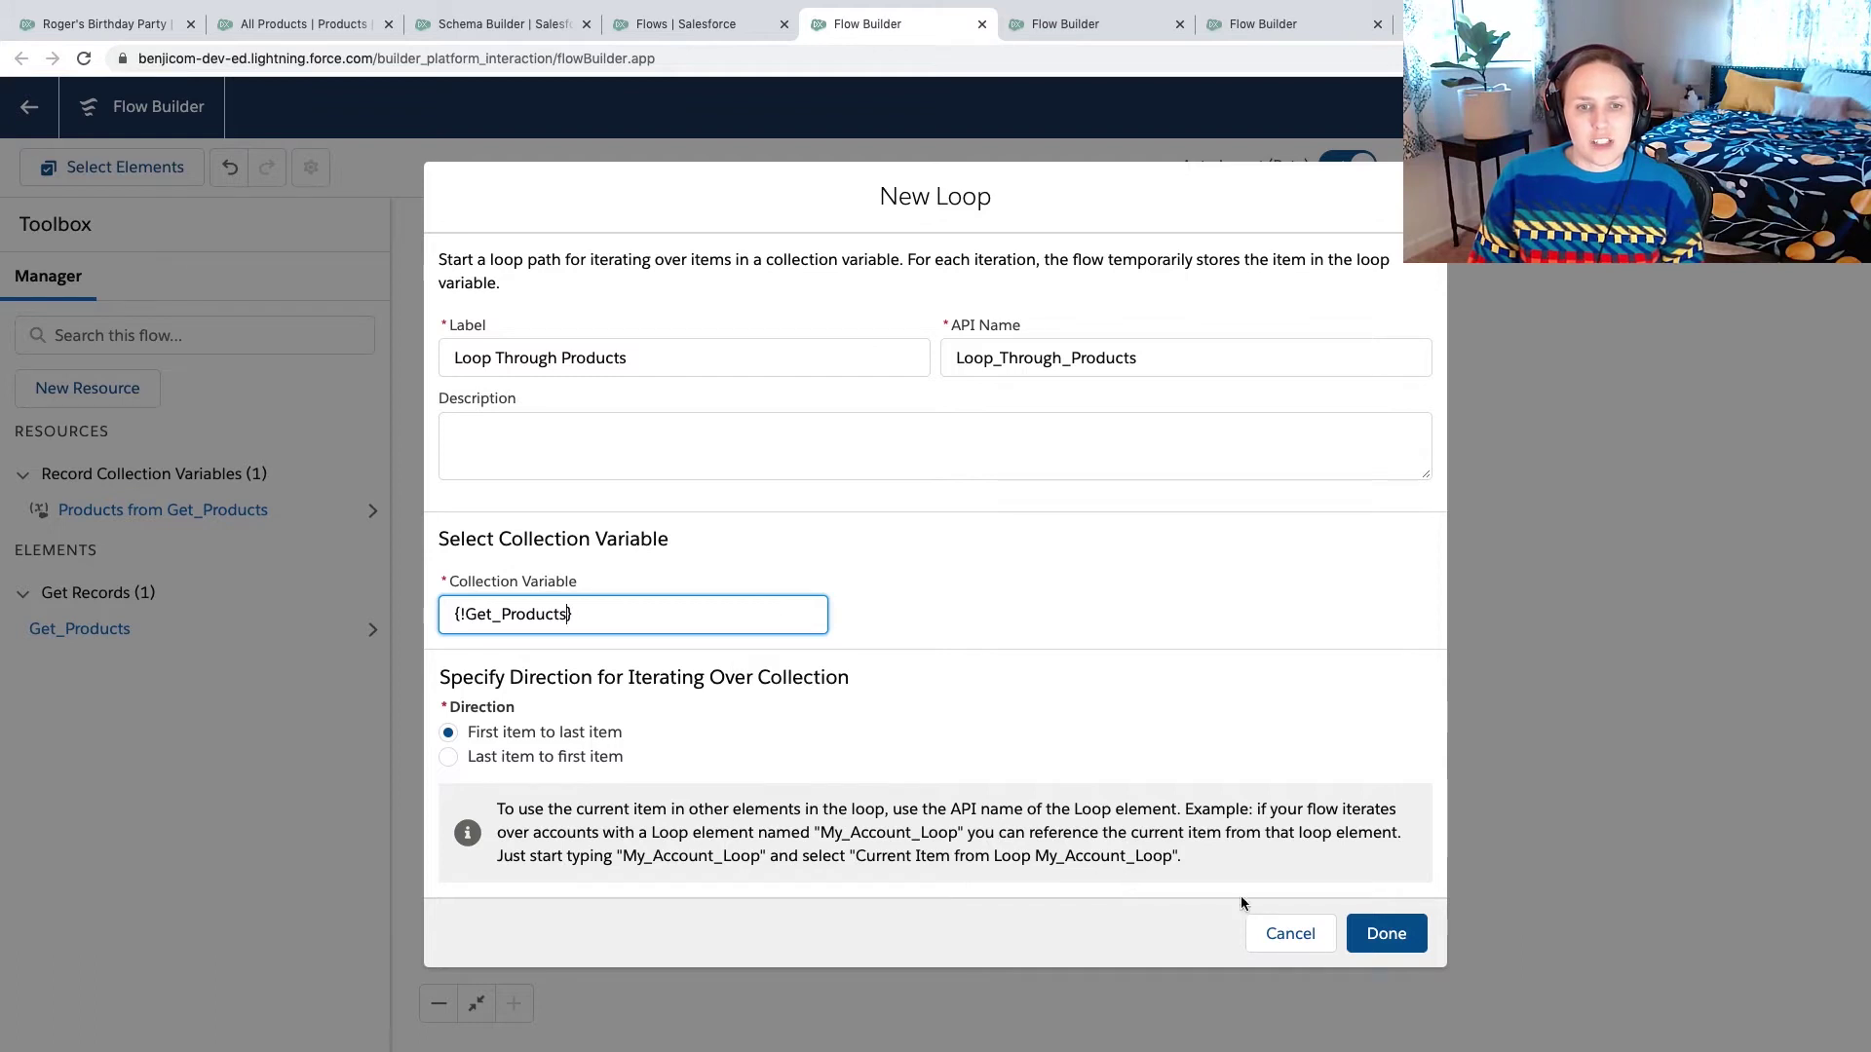
left_click(1389, 933)
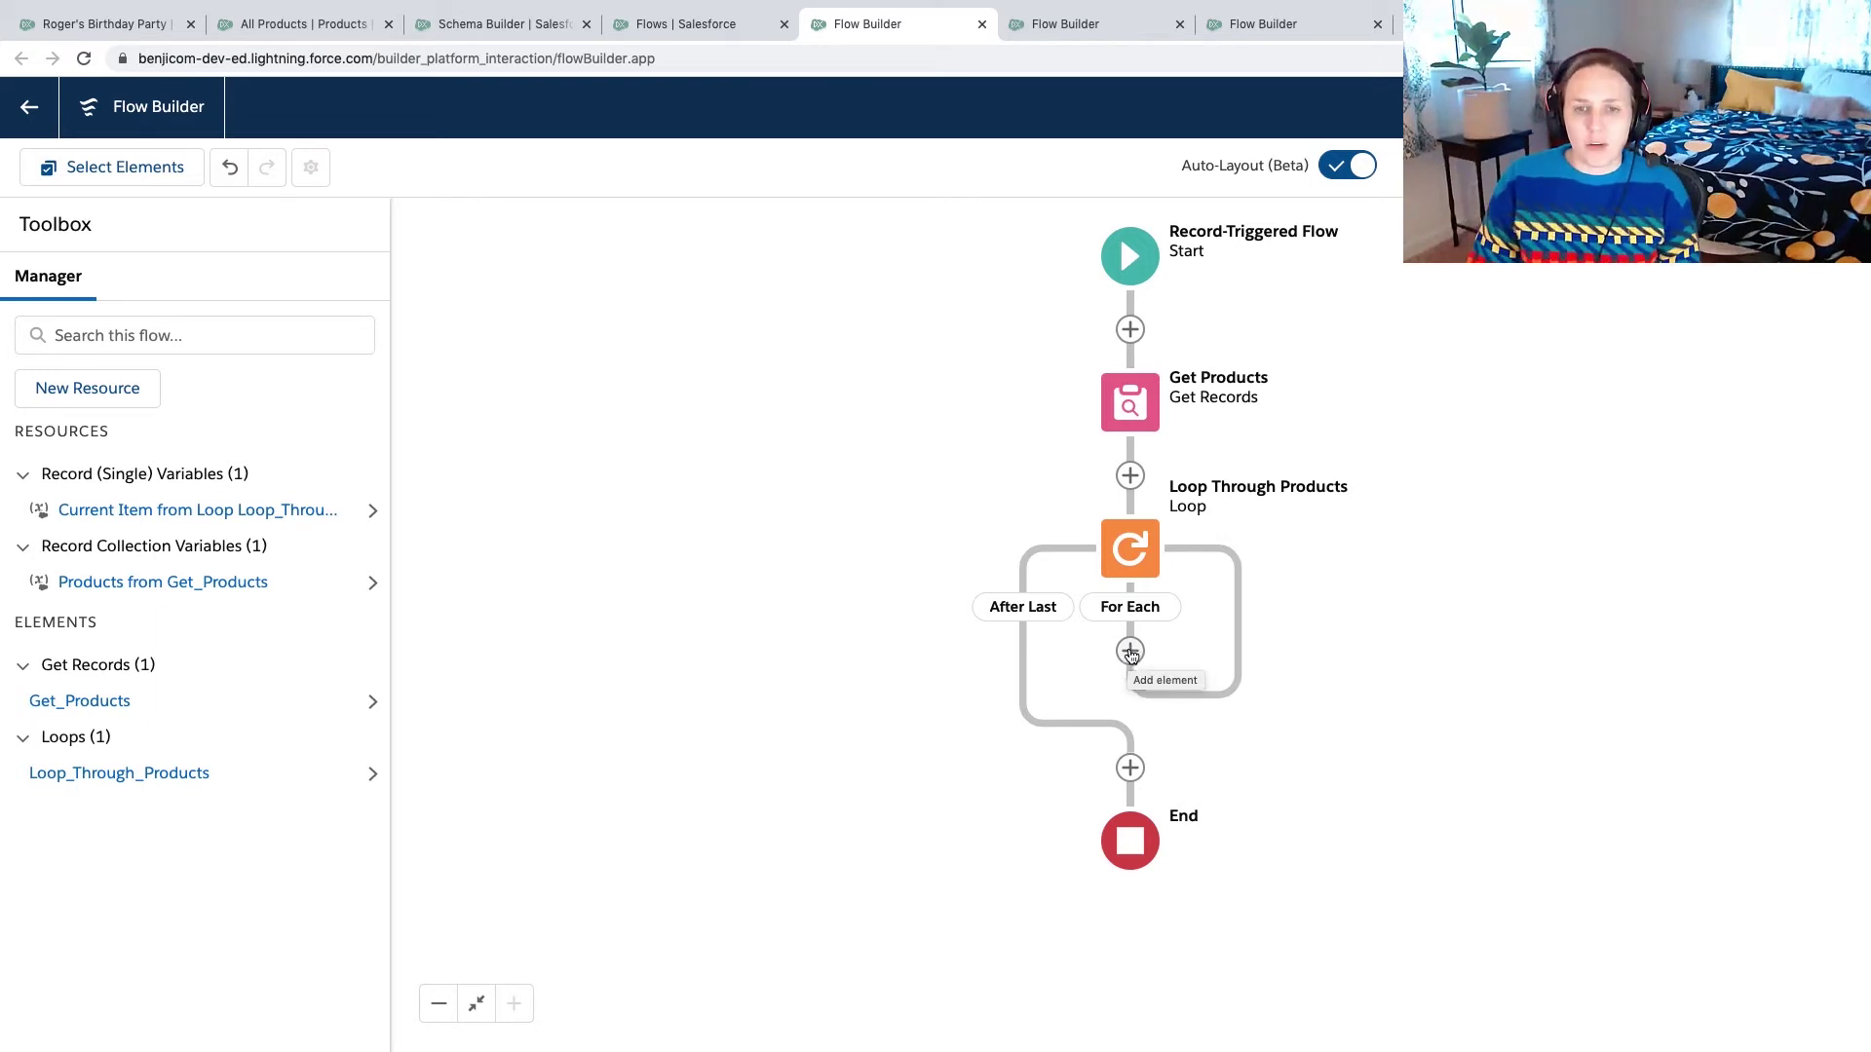
- Add an Assignment labelled 'Create Opportunity Product' on the For Each path and start a new resource
left_click(1130, 652)
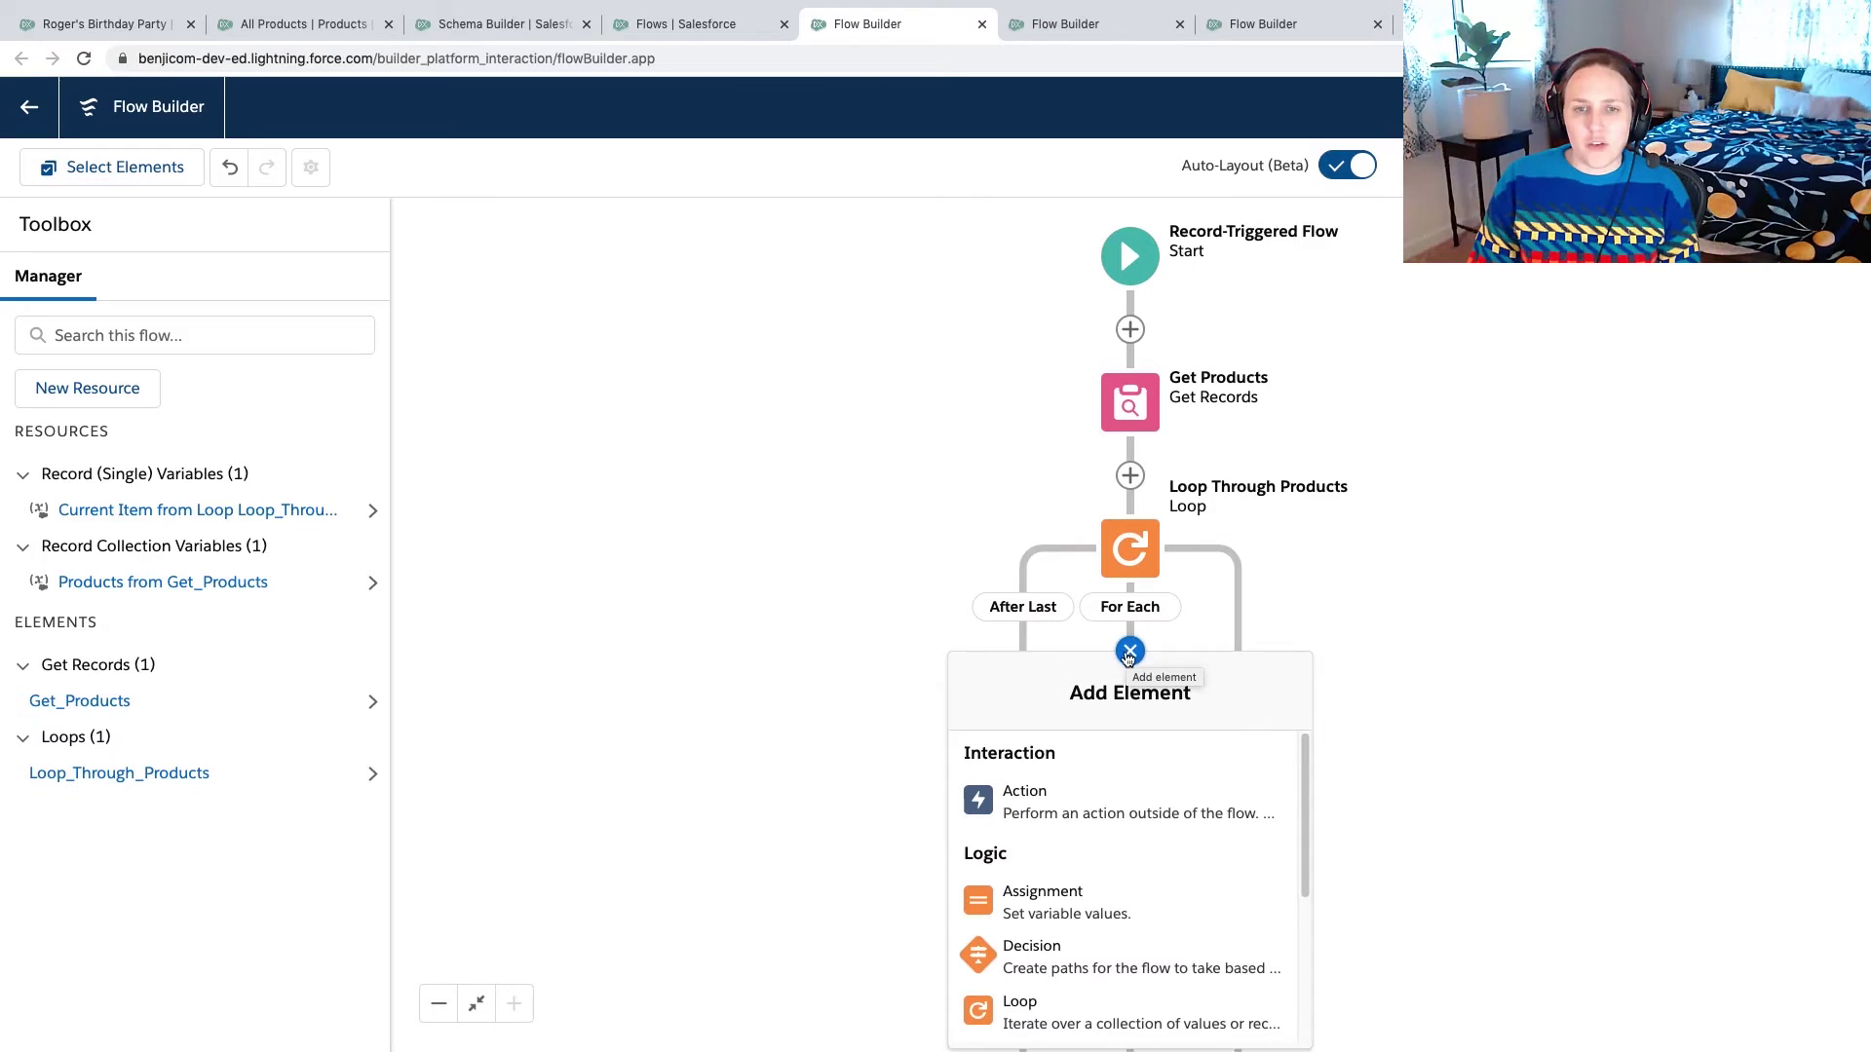
left_click(1059, 901)
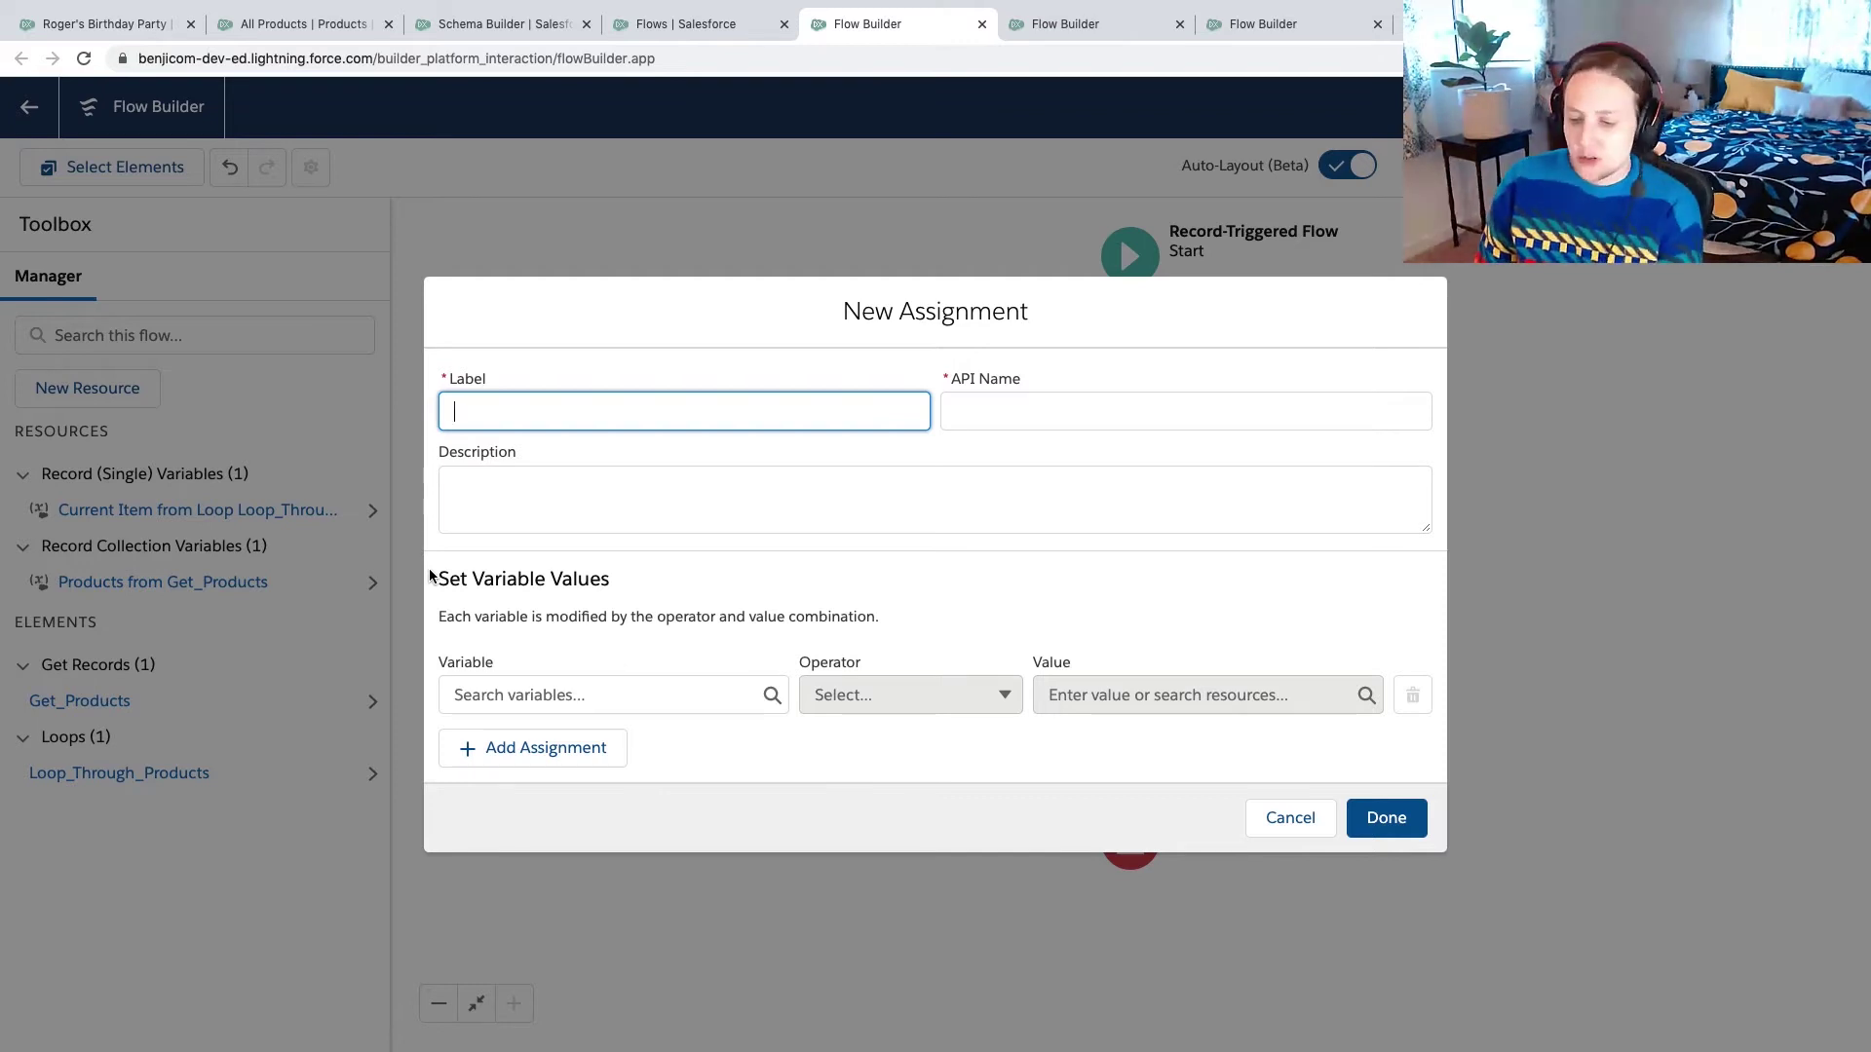
type("Create")
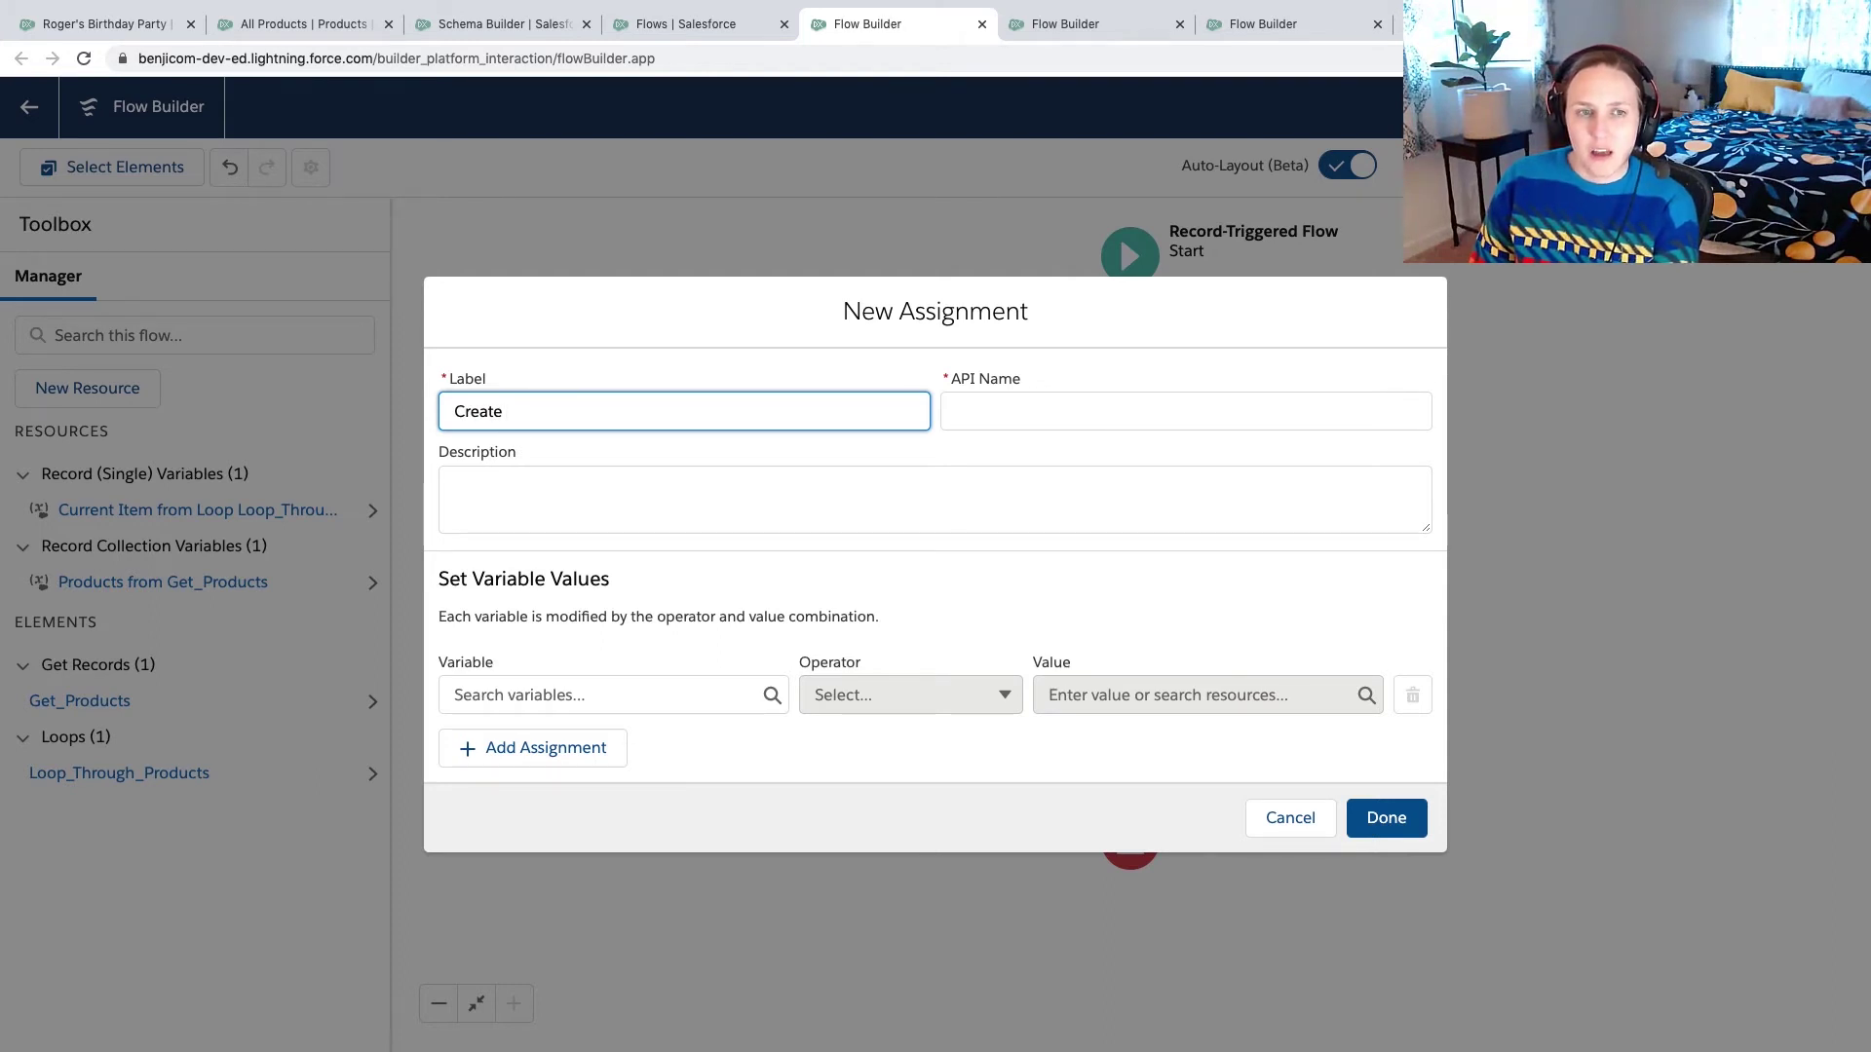
type("Oppo")
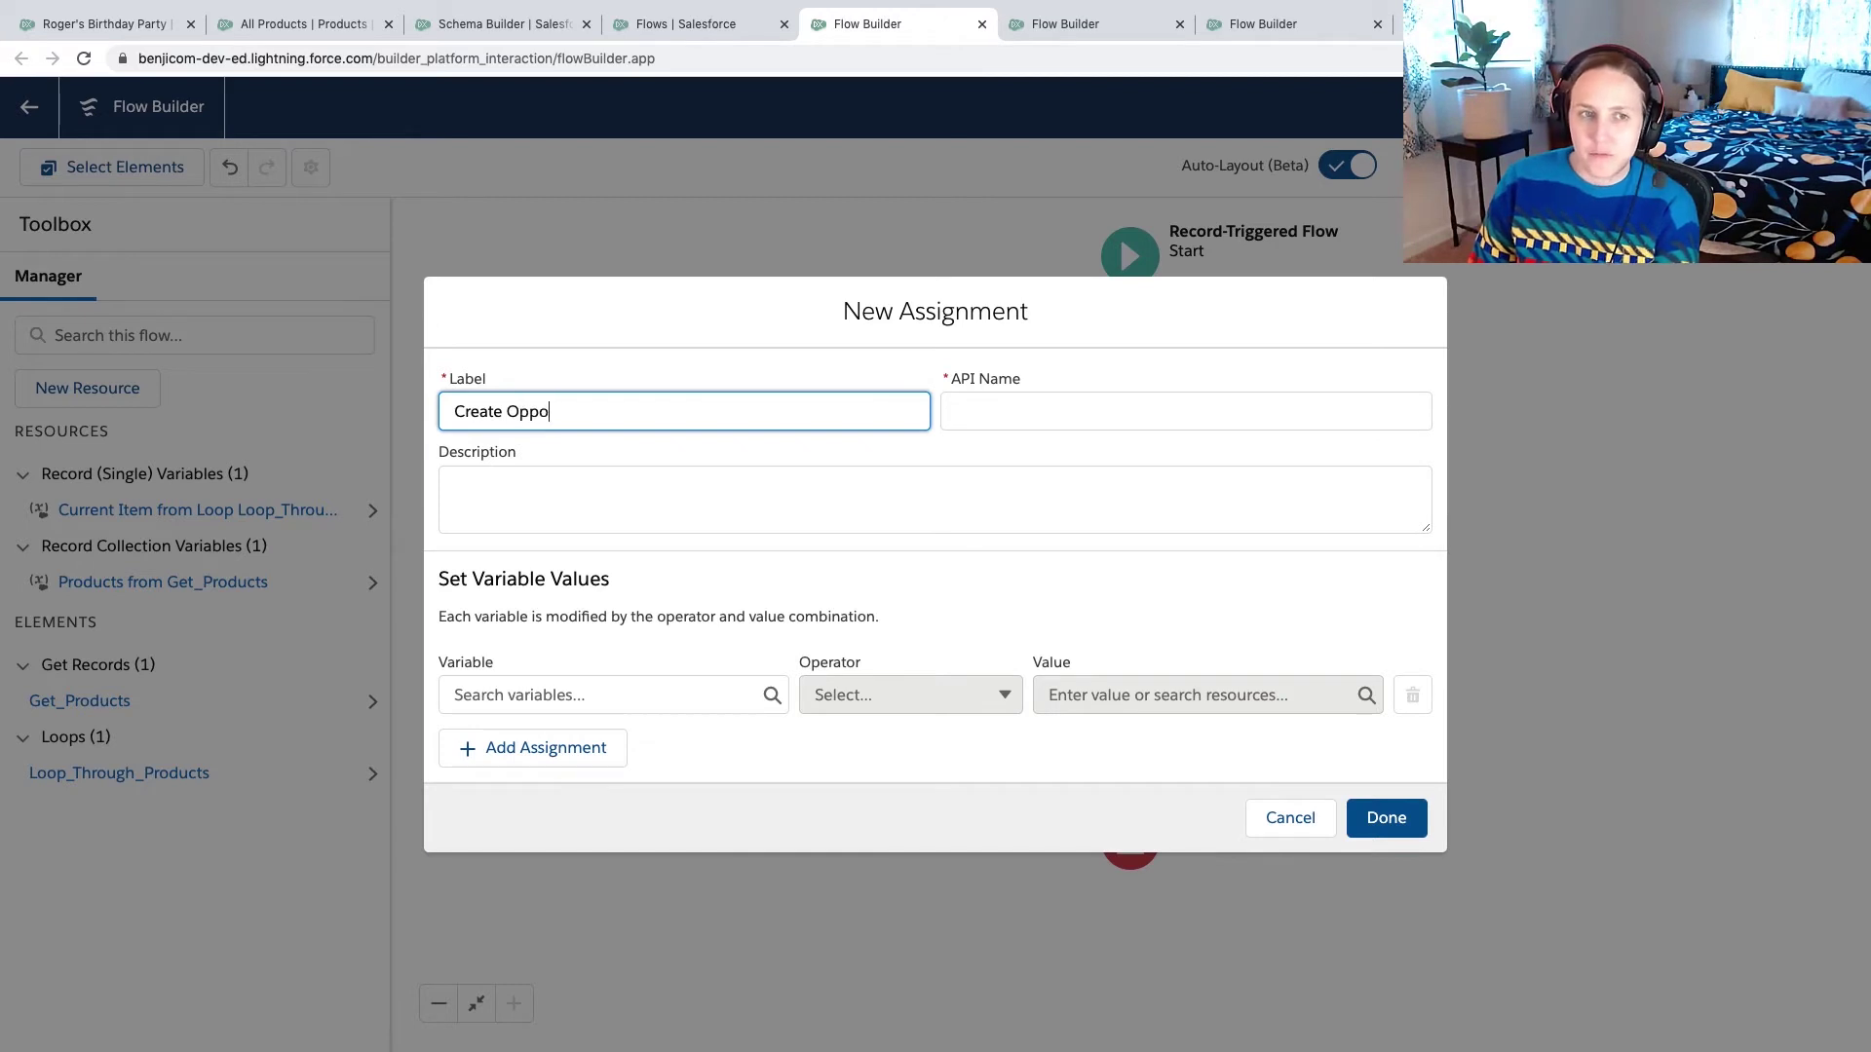
type("rtunity Product")
key("Tab")
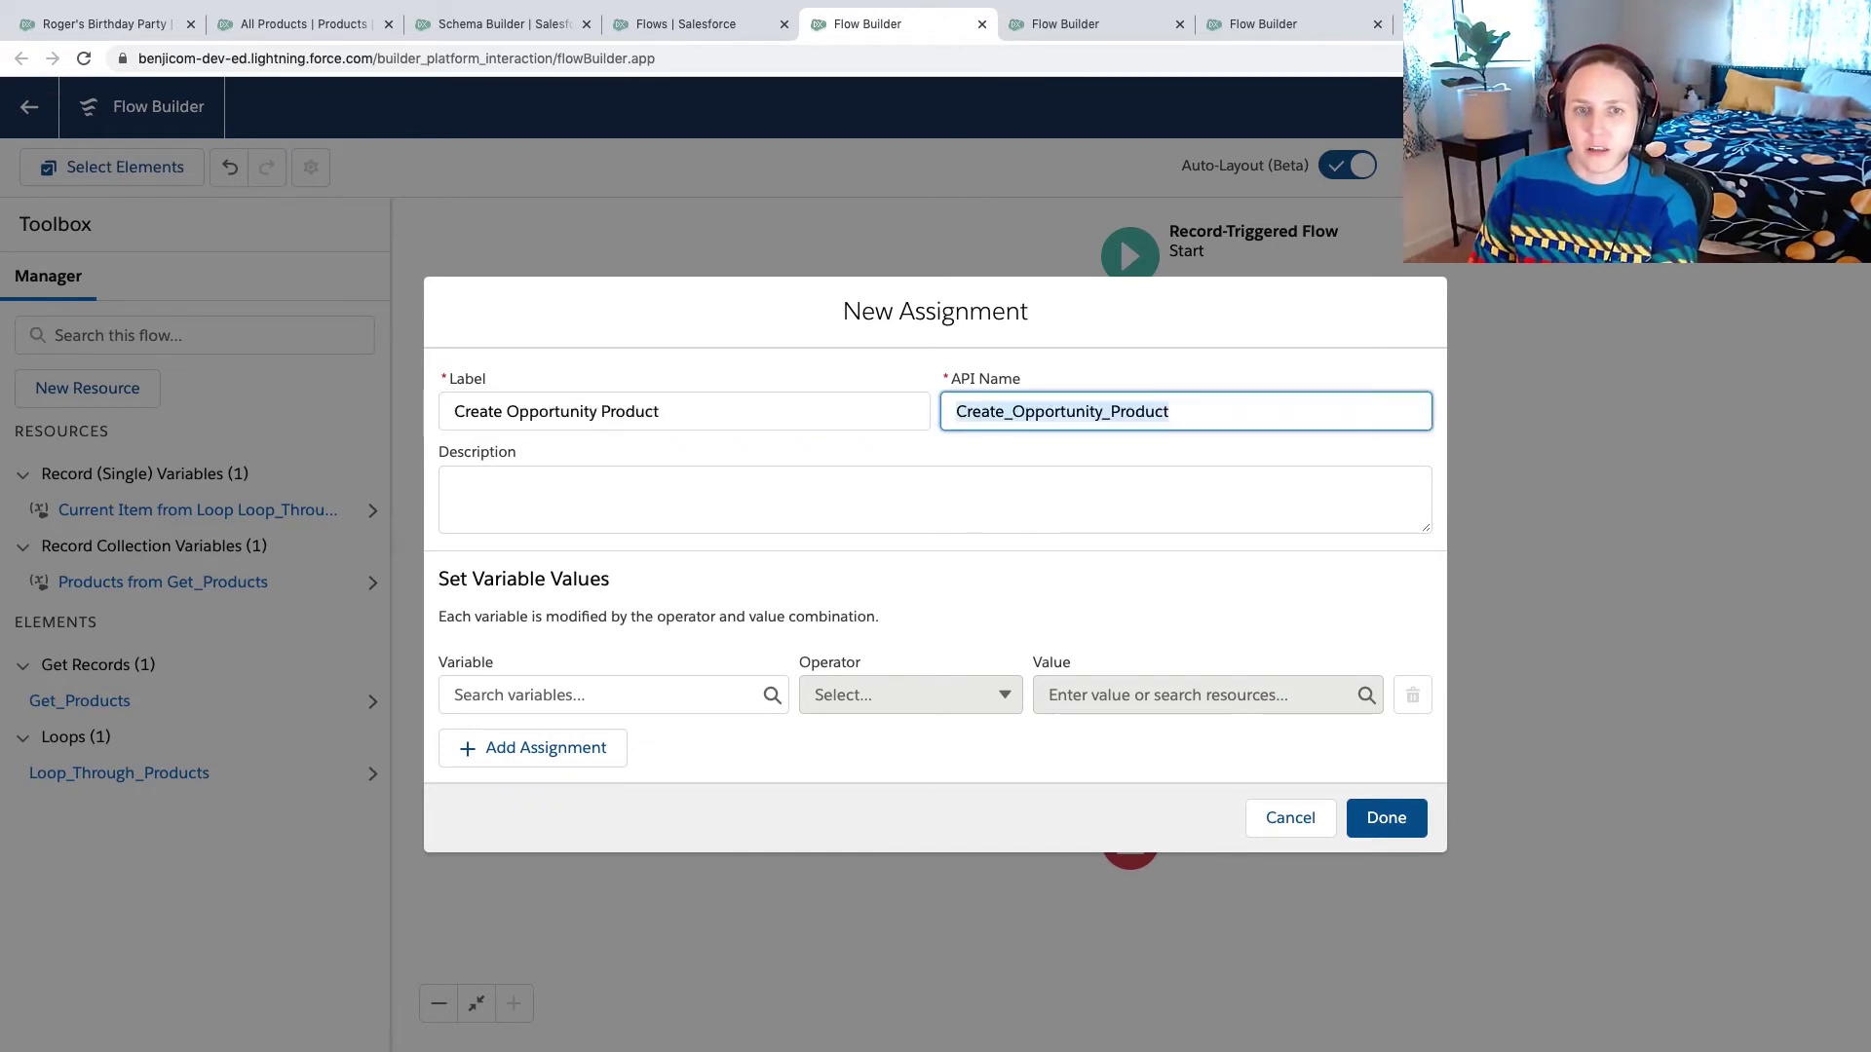
left_click(520, 695)
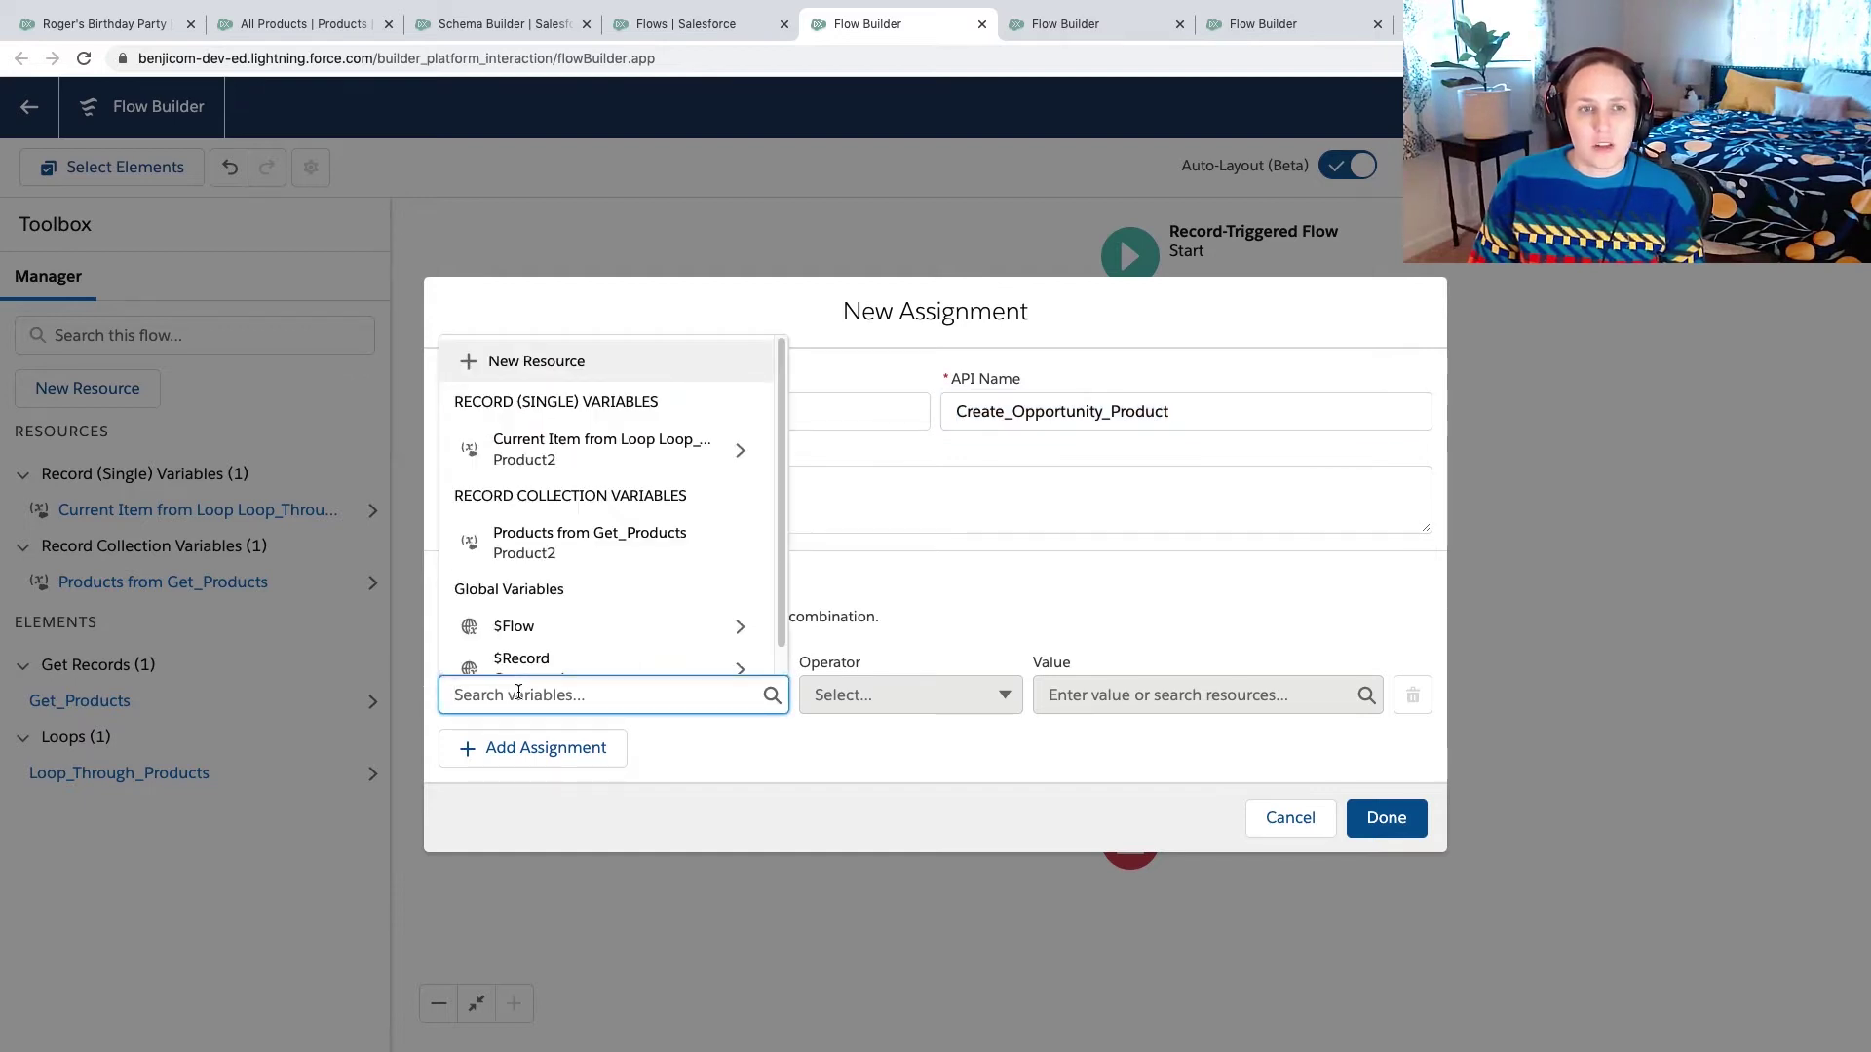
left_click(488, 361)
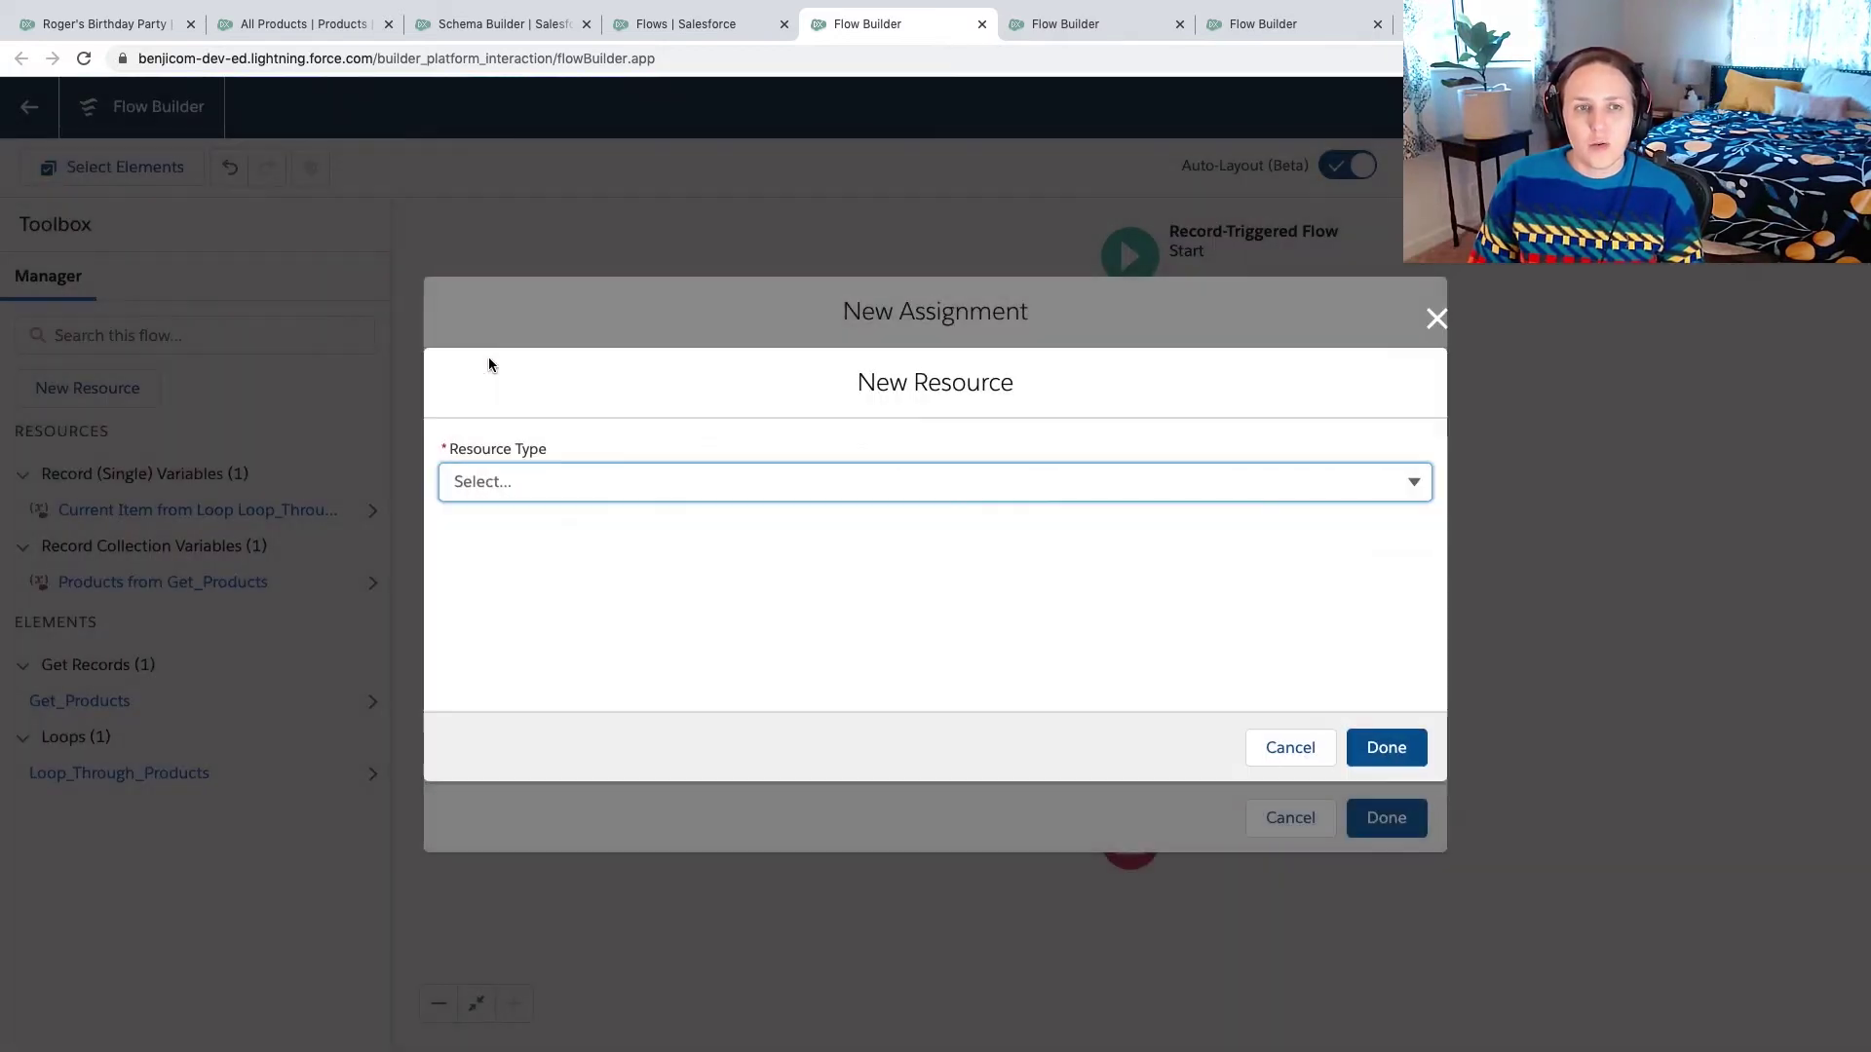
- Define variable OpportunityProductInLoop as a Record of object Opportunity Product and save it
left_click(513, 484)
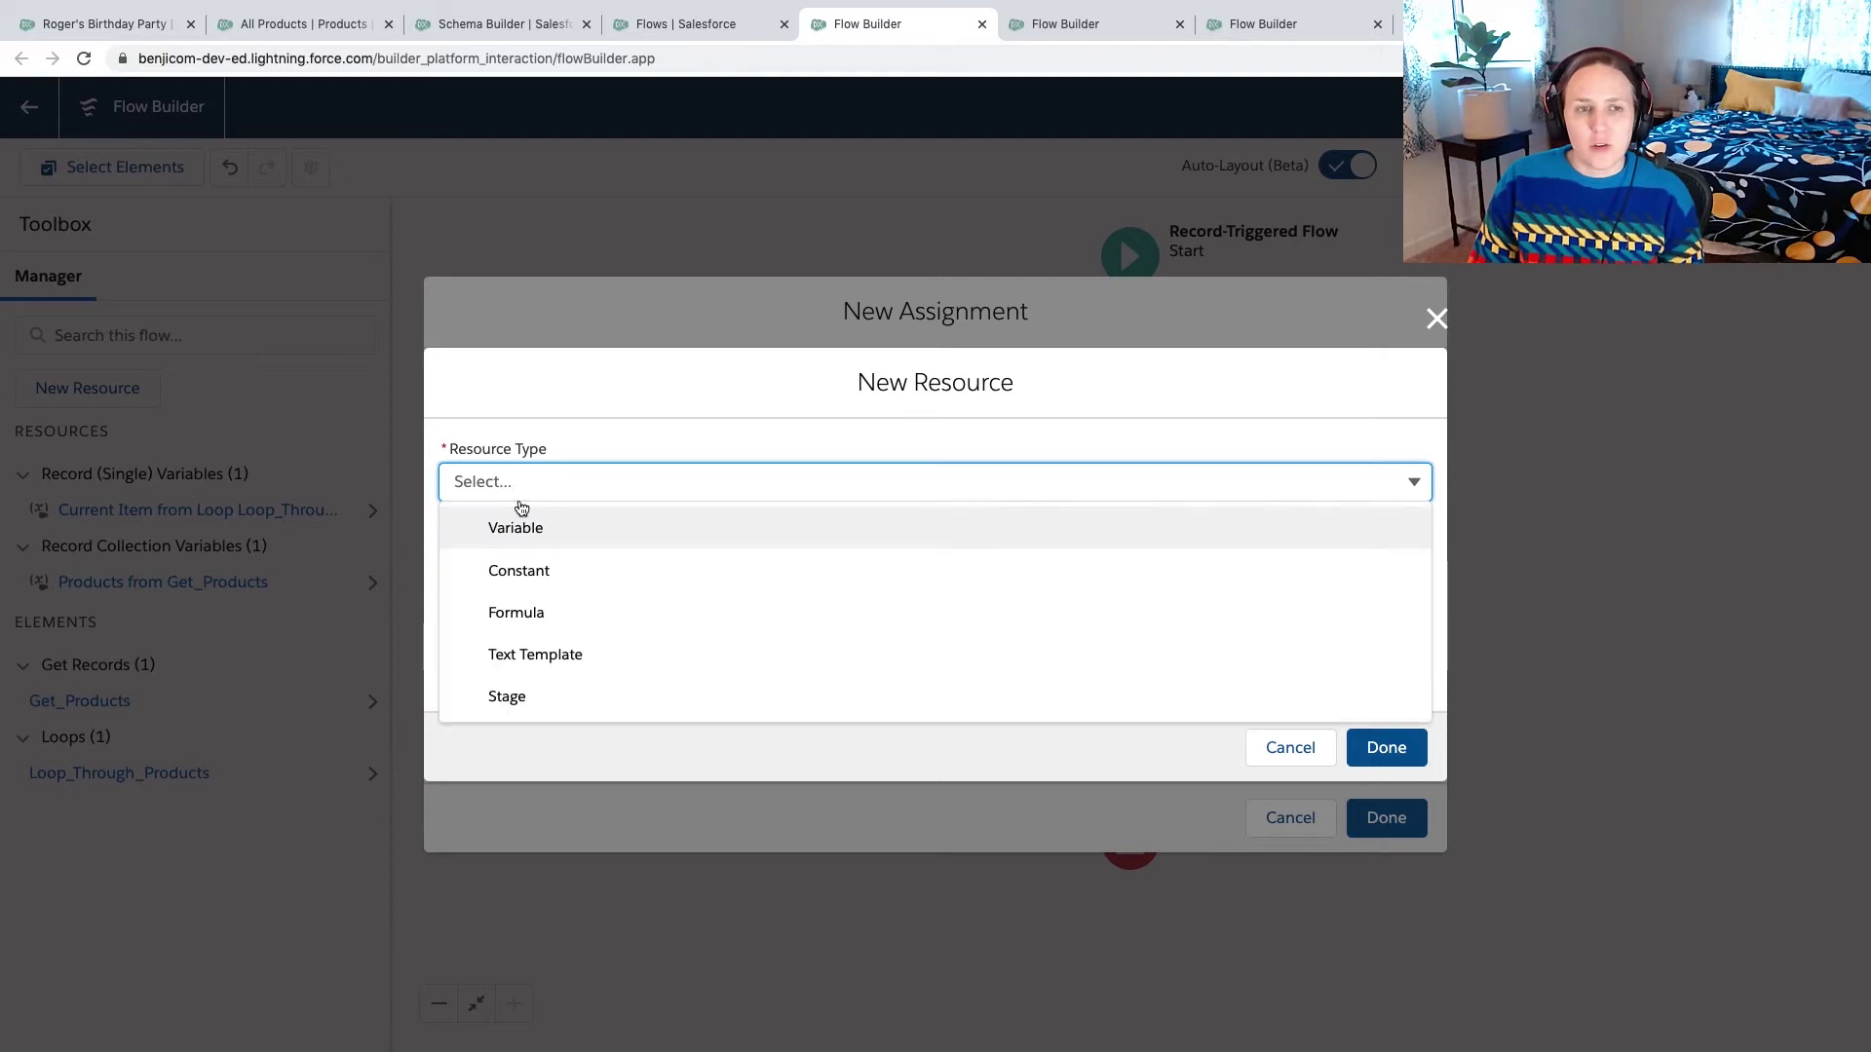
left_click(516, 525)
left_click(516, 525)
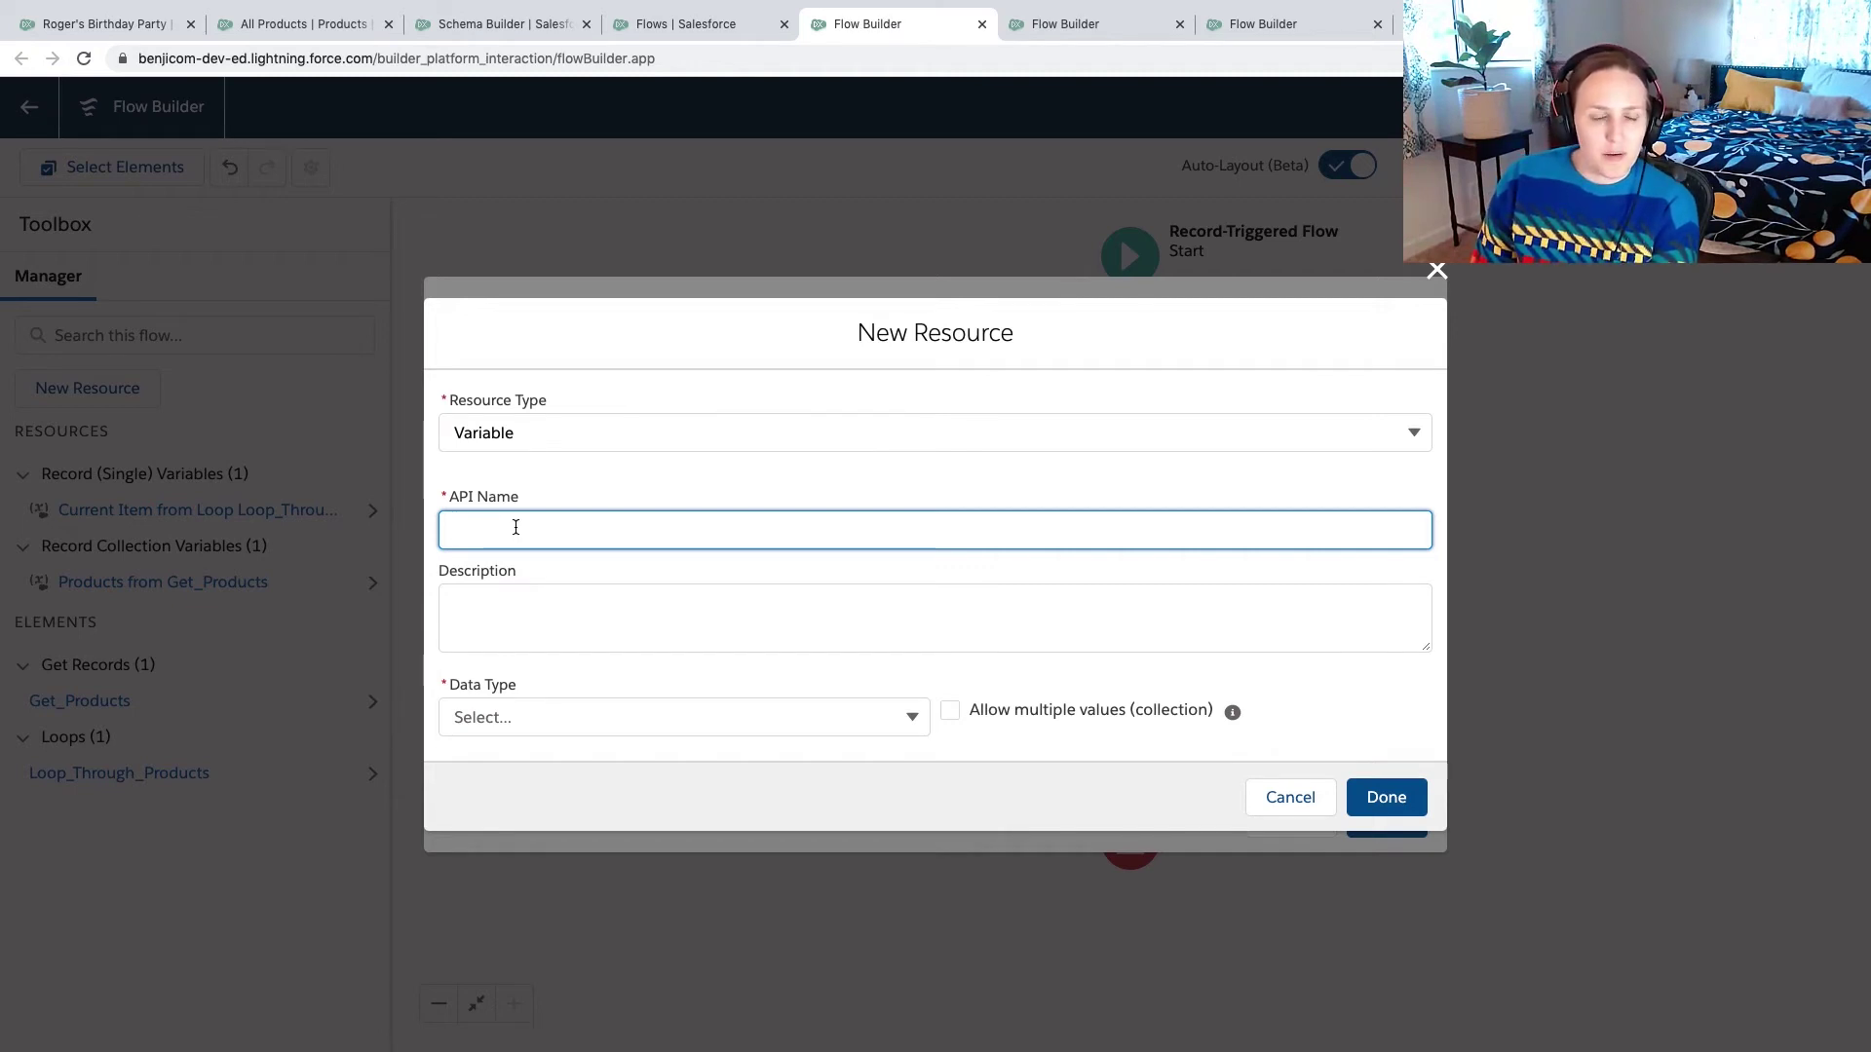
type("pport")
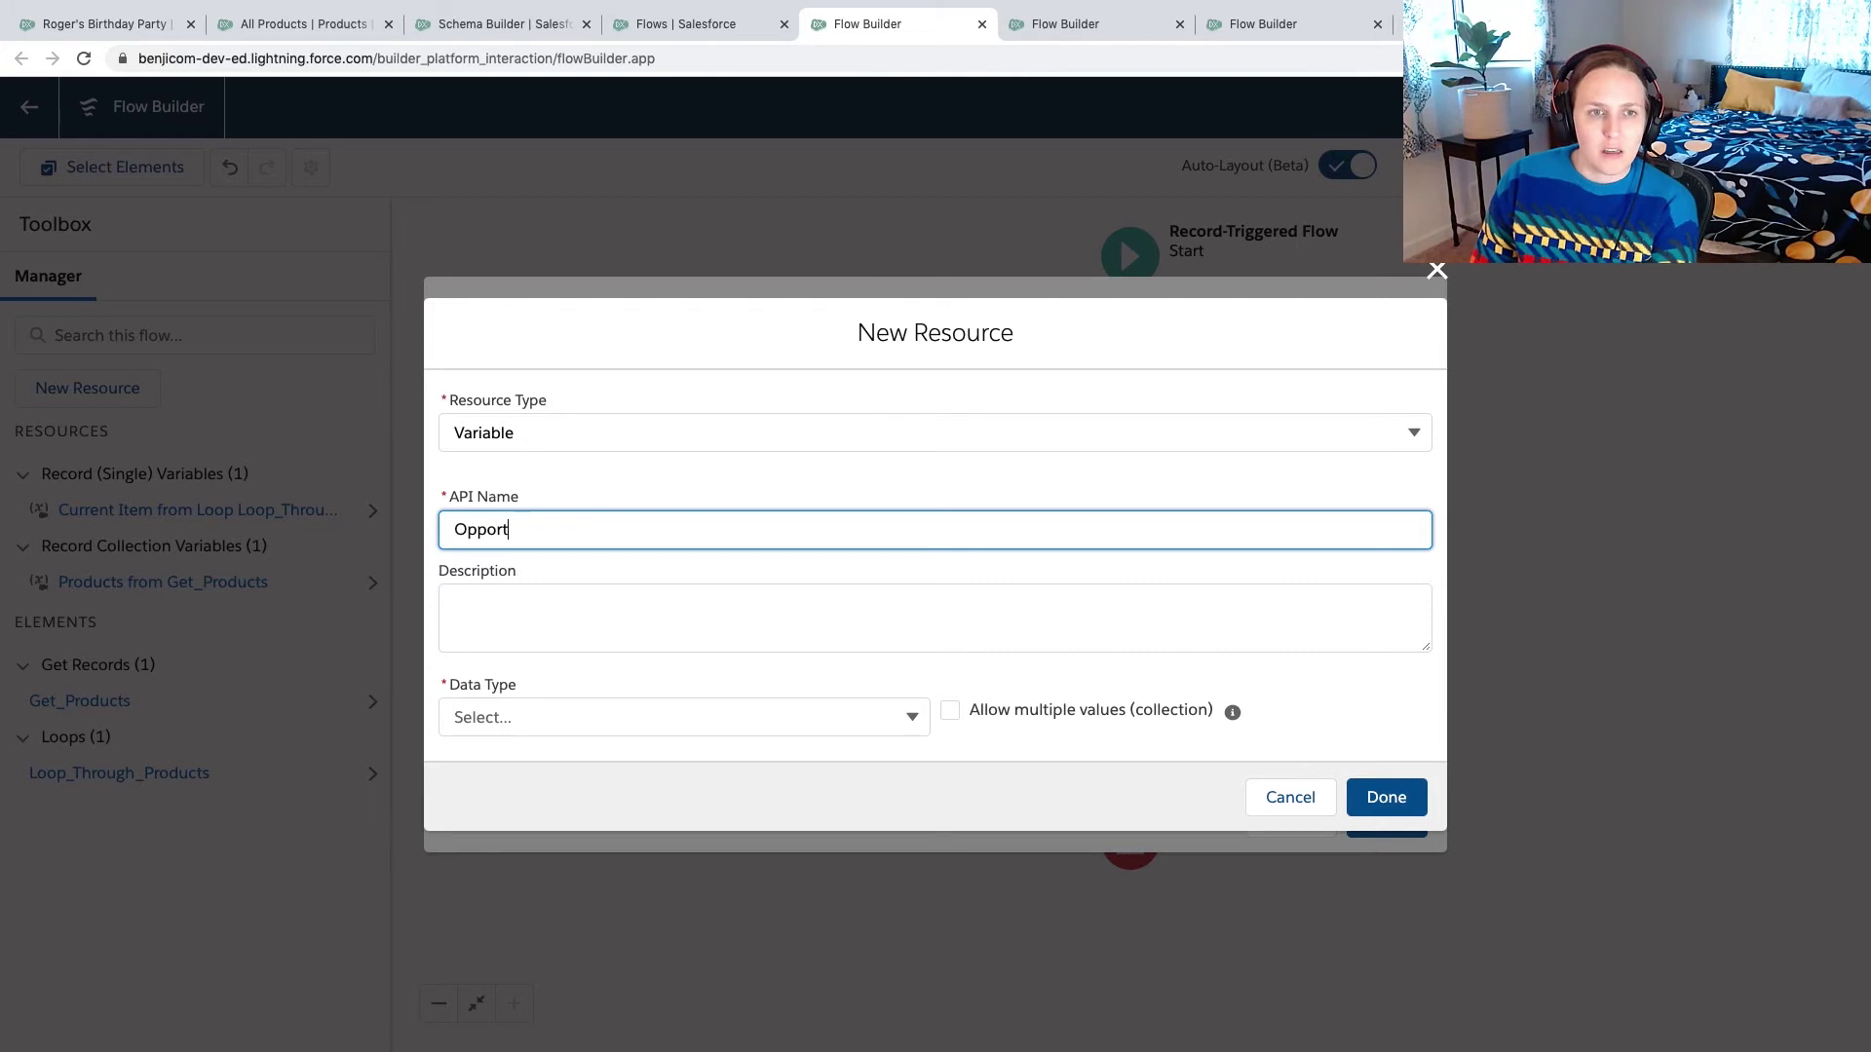
type("unityProductInLoop")
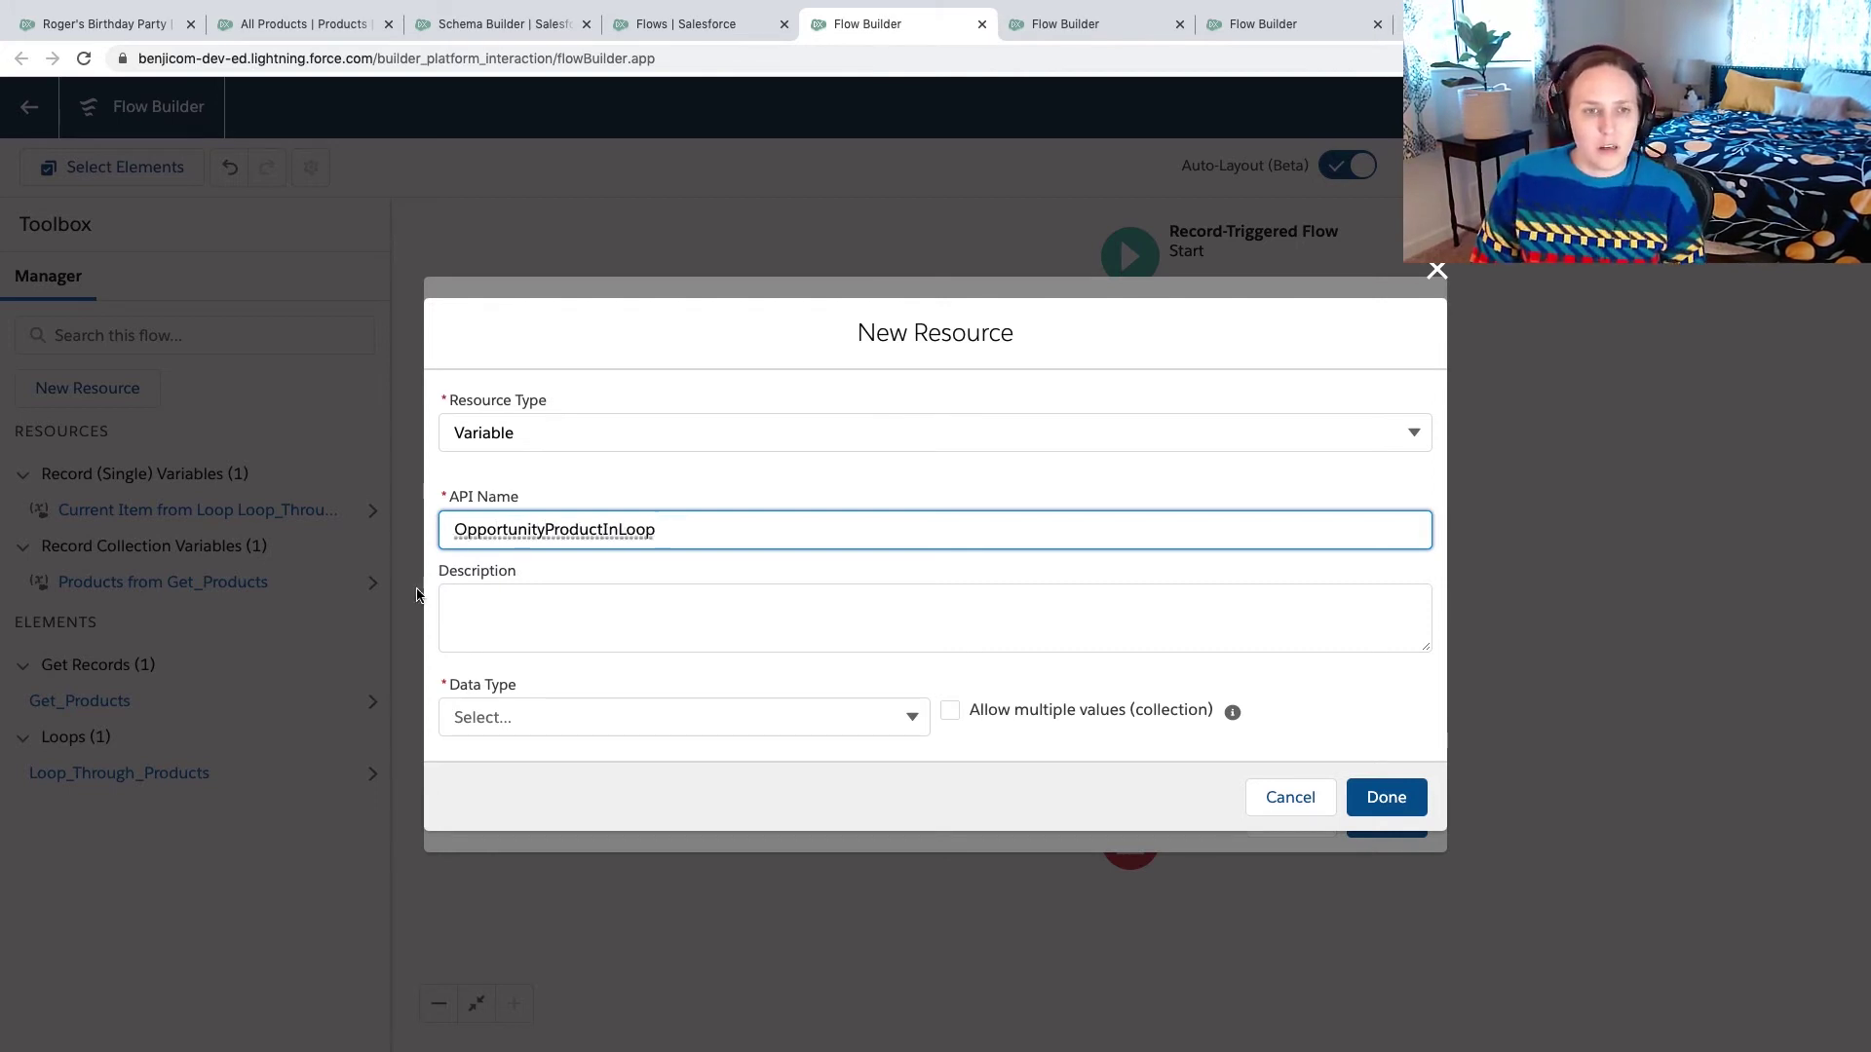
left_click(467, 718)
left_click(511, 429)
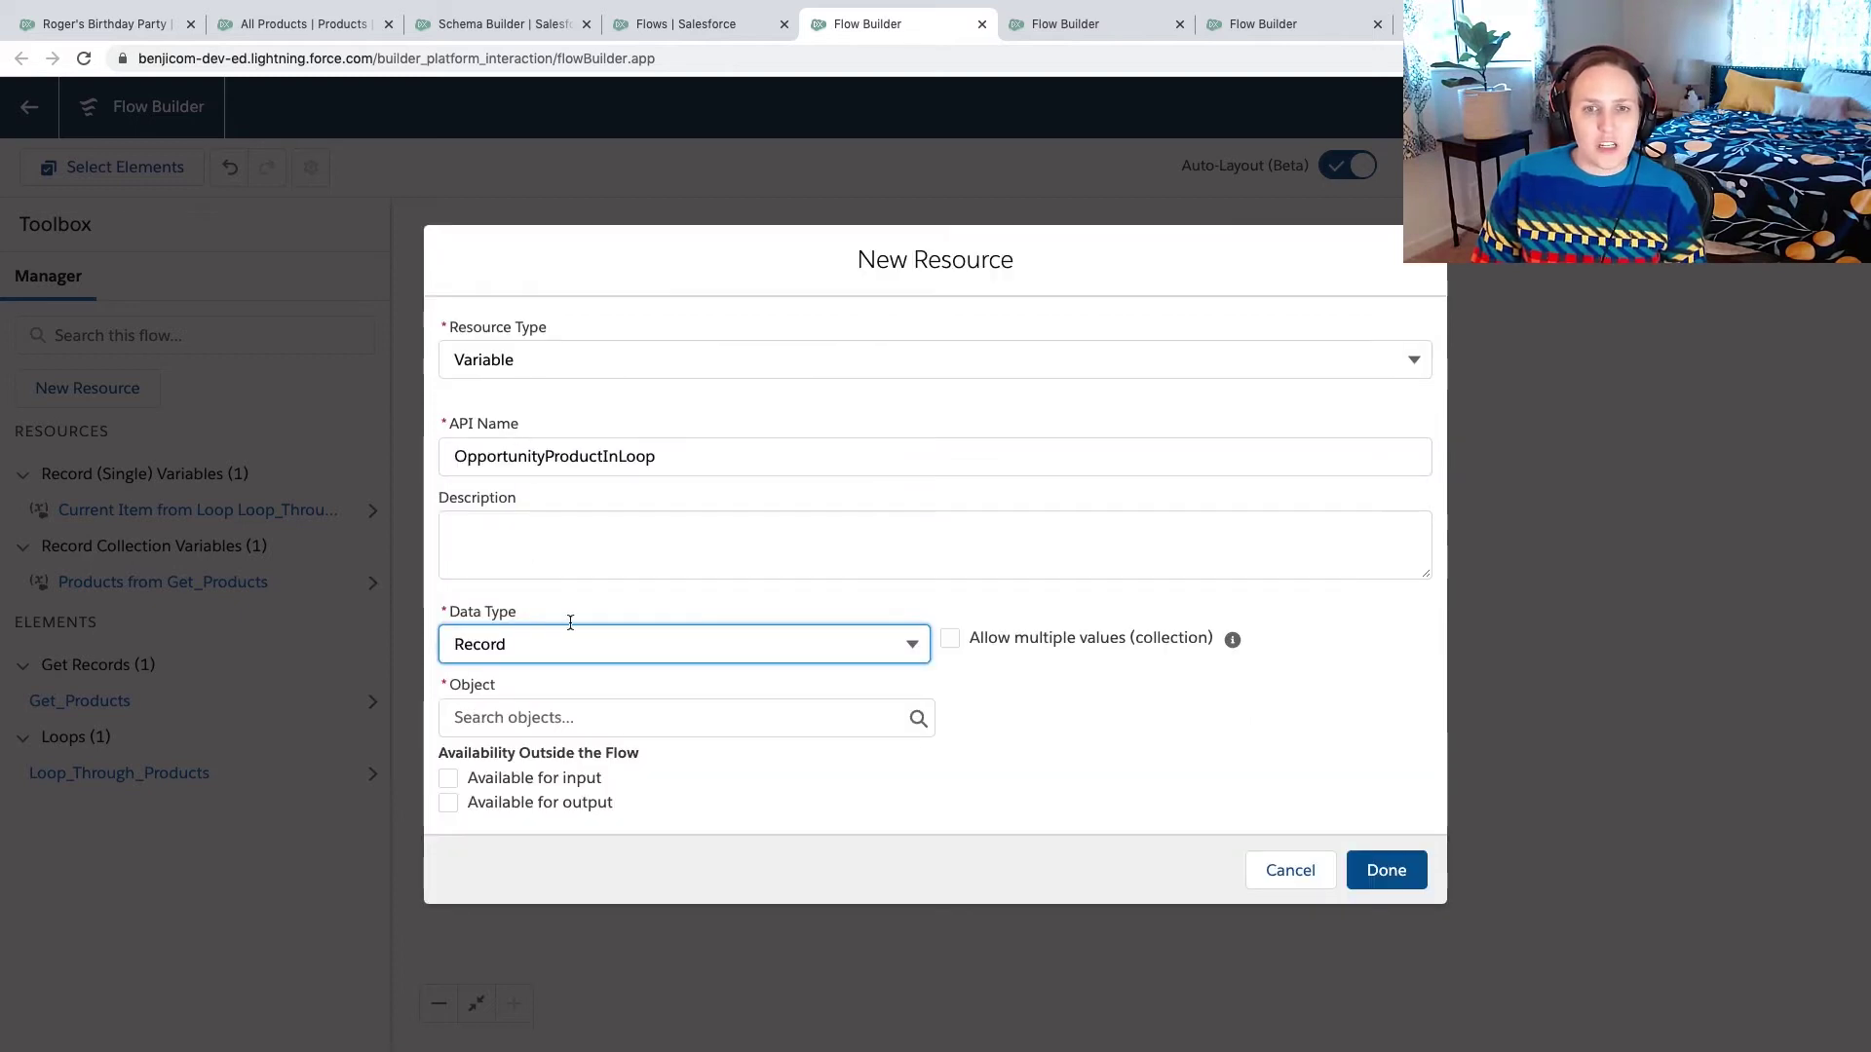
left_click(467, 717)
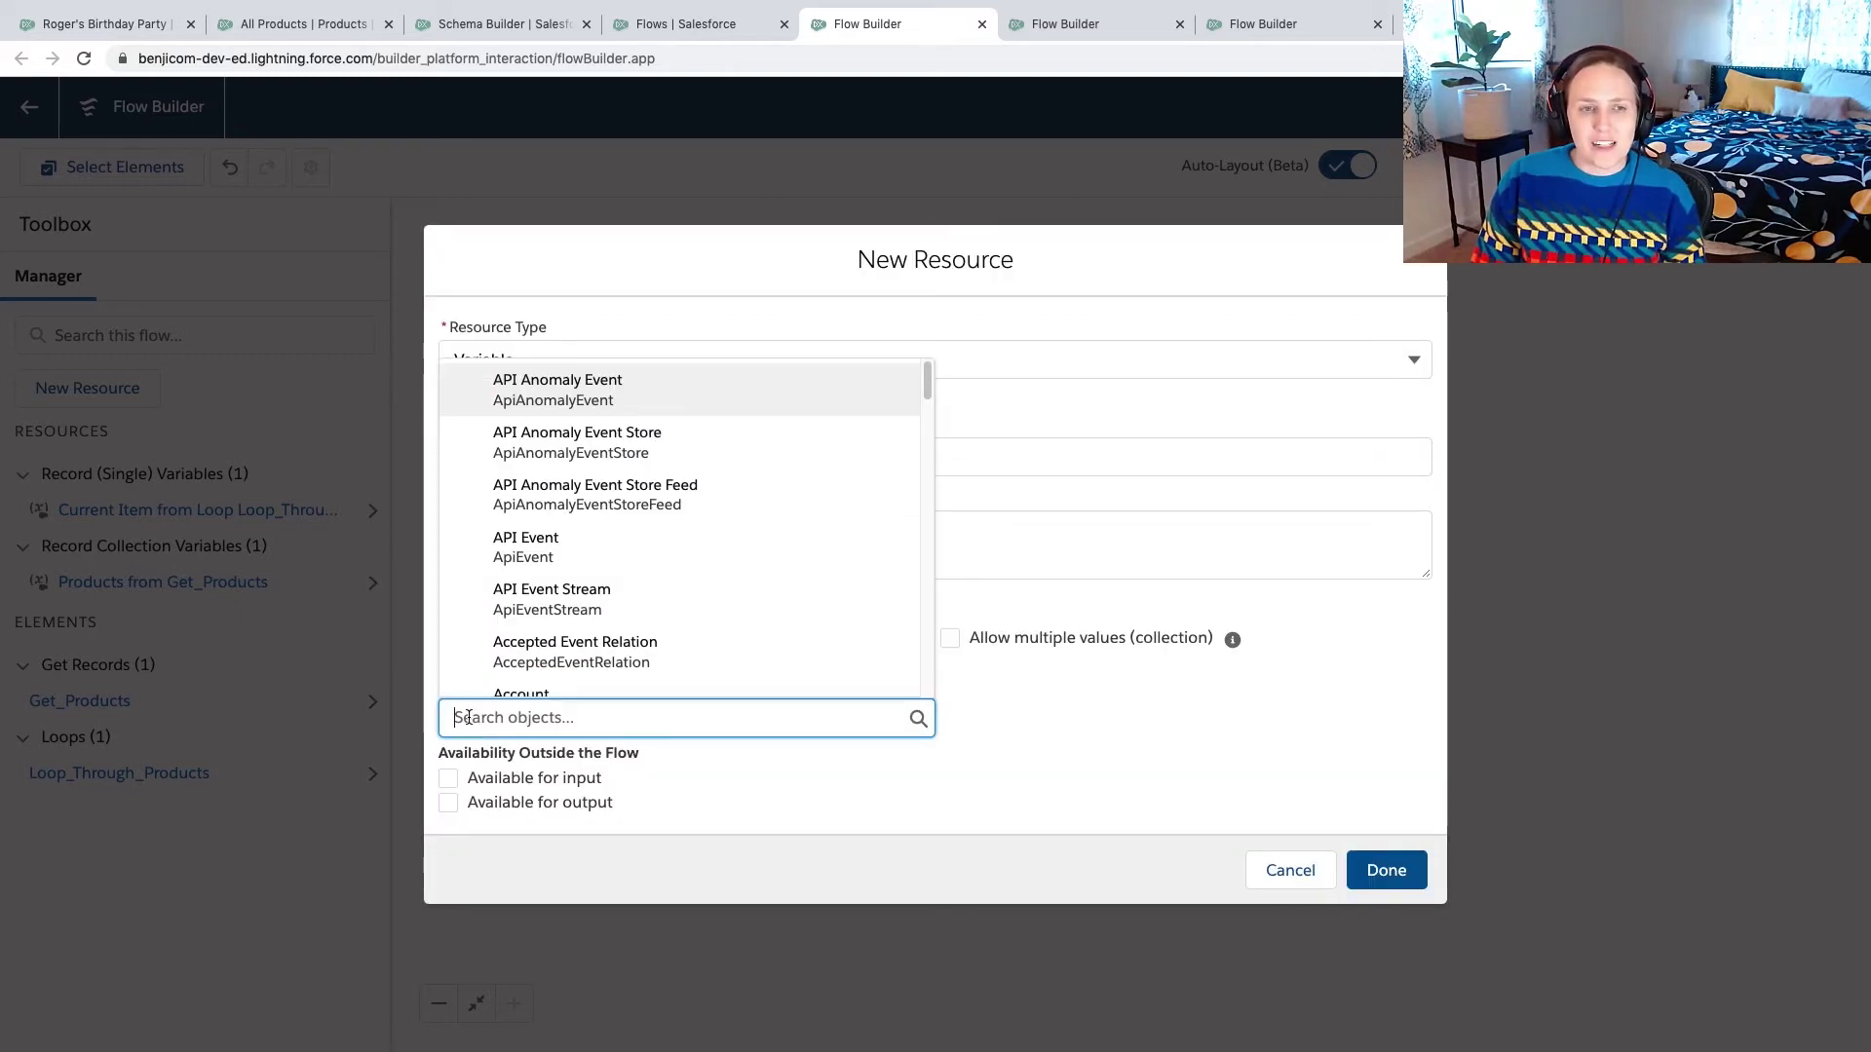
type("Opp")
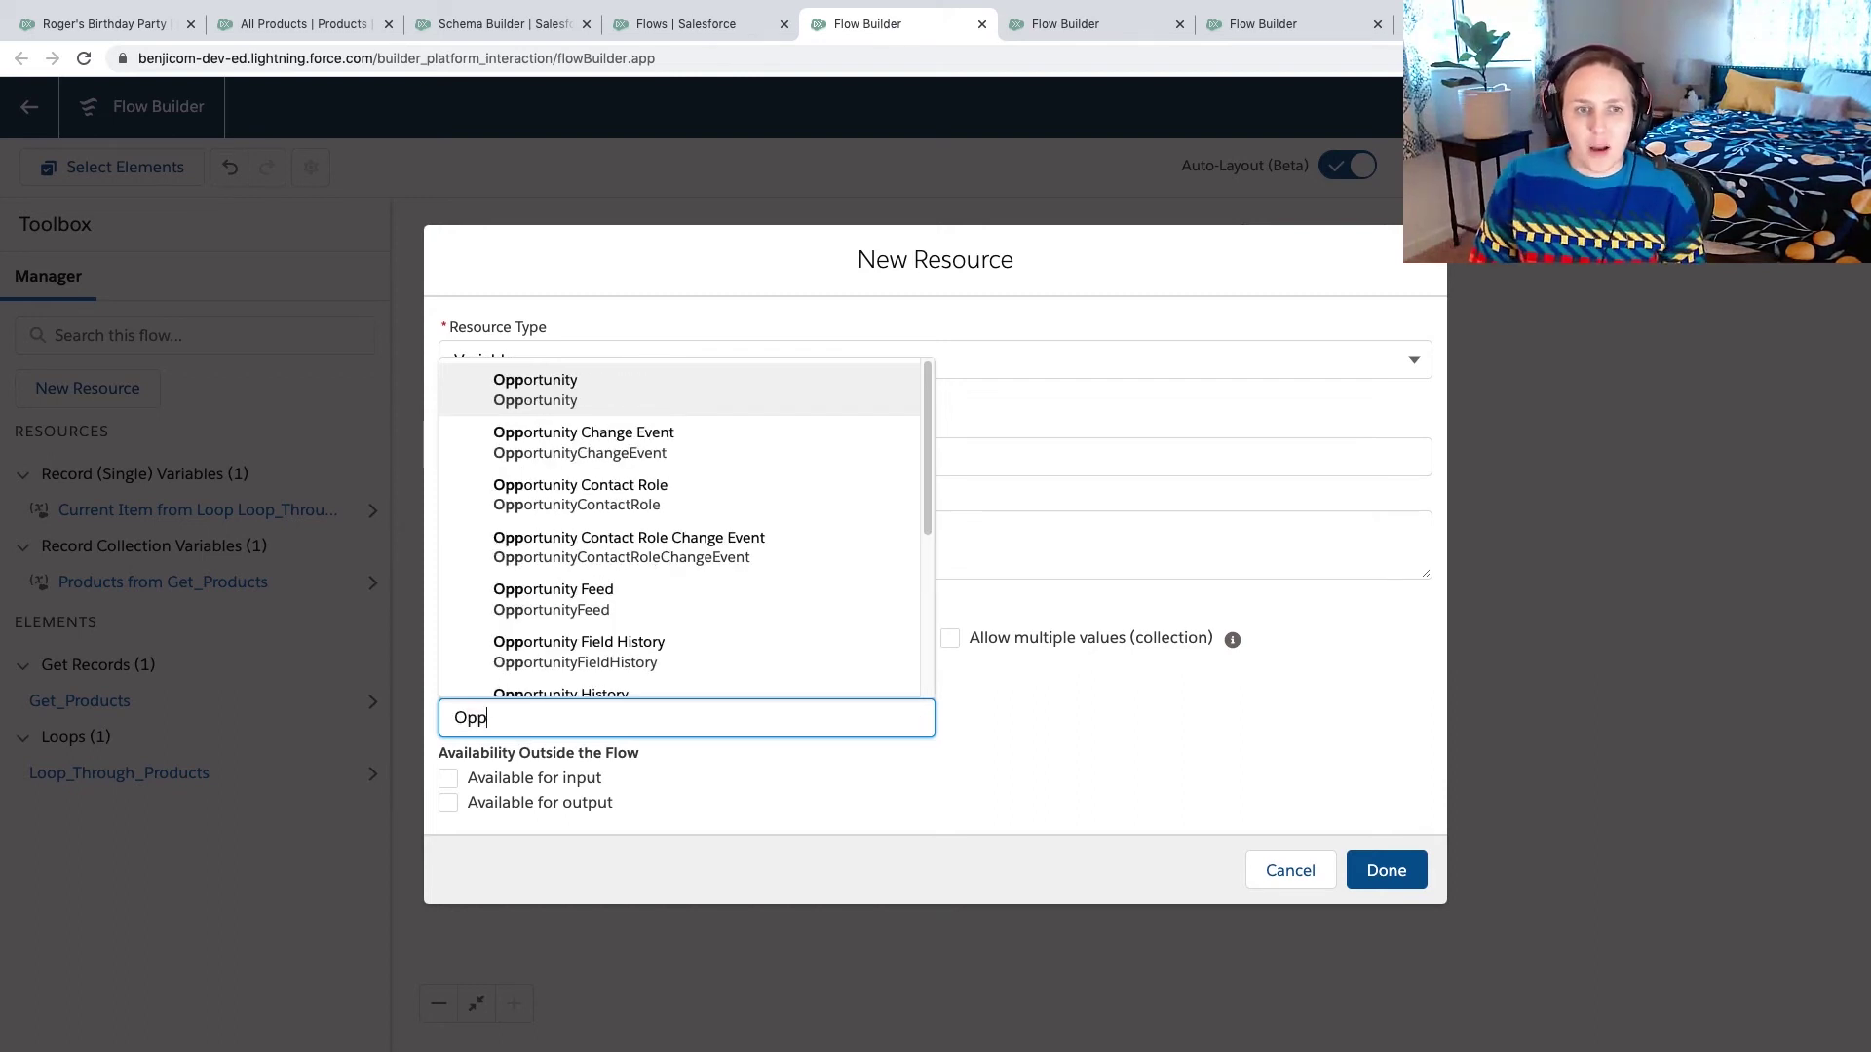
scroll(590, 648, "down", 3)
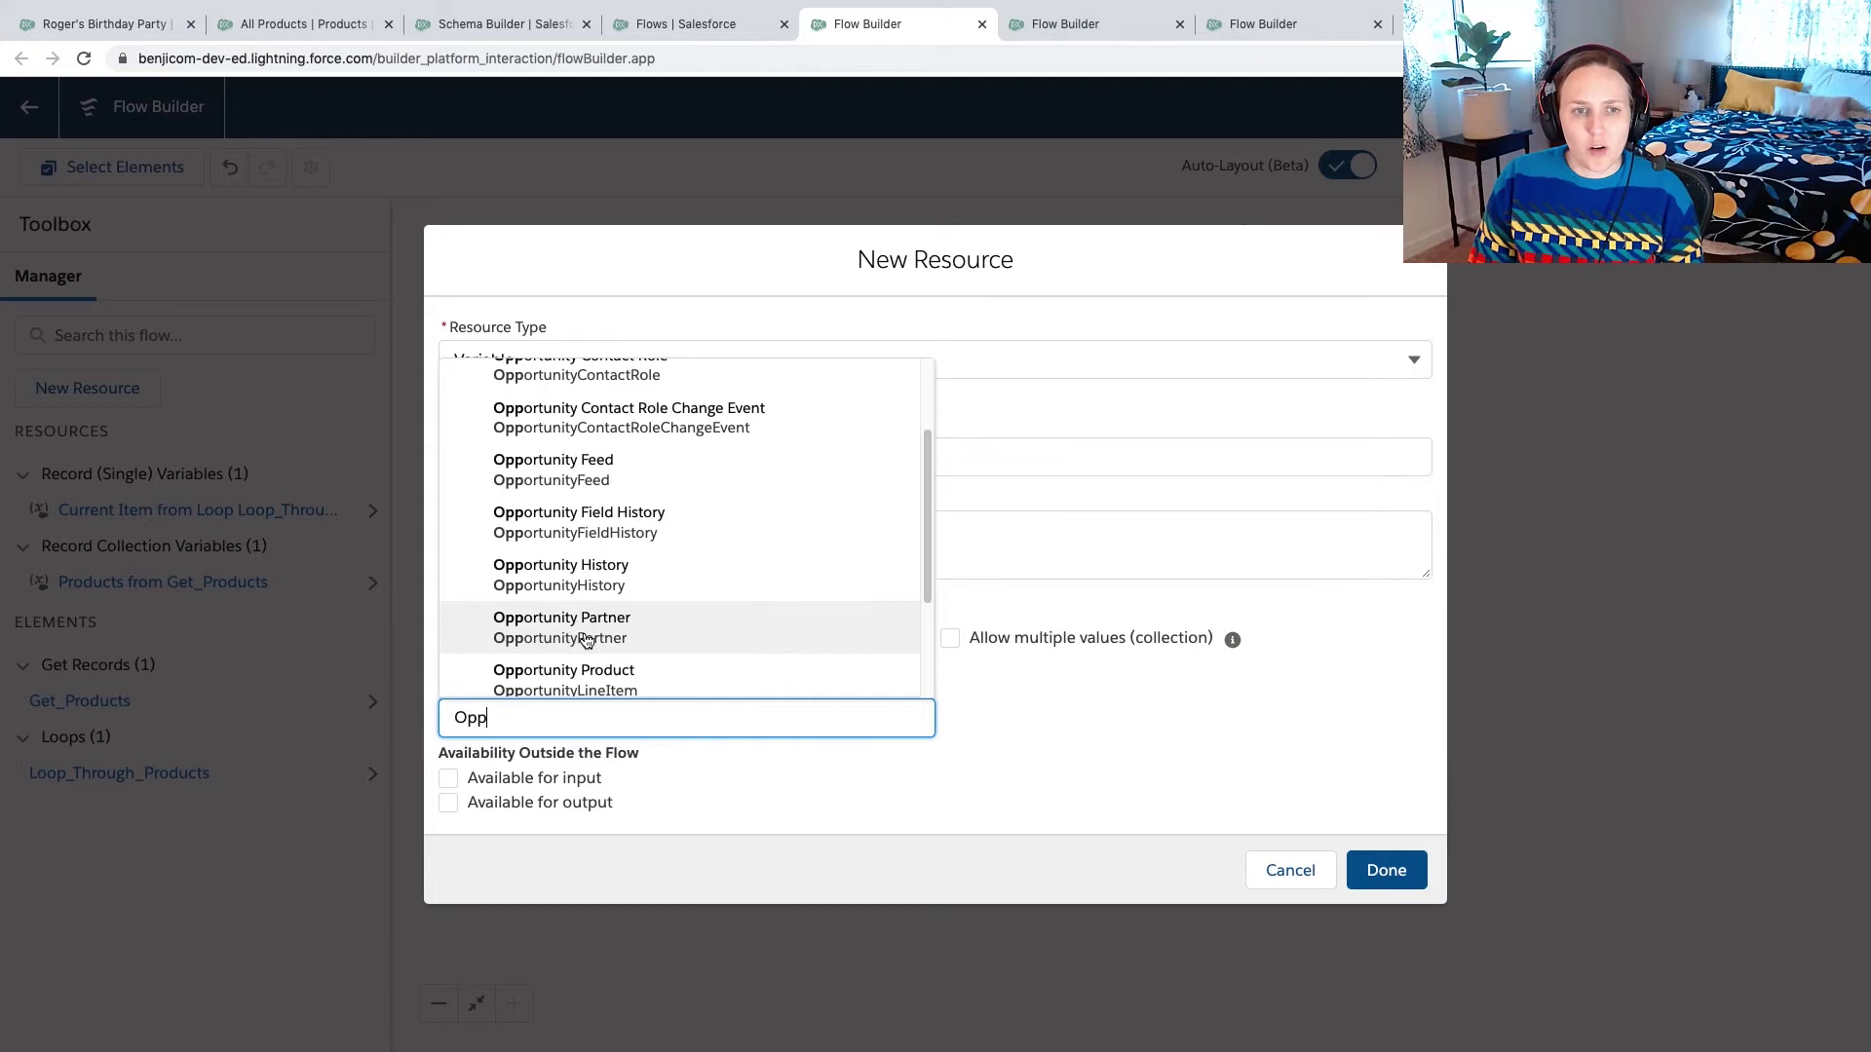
left_click(589, 647)
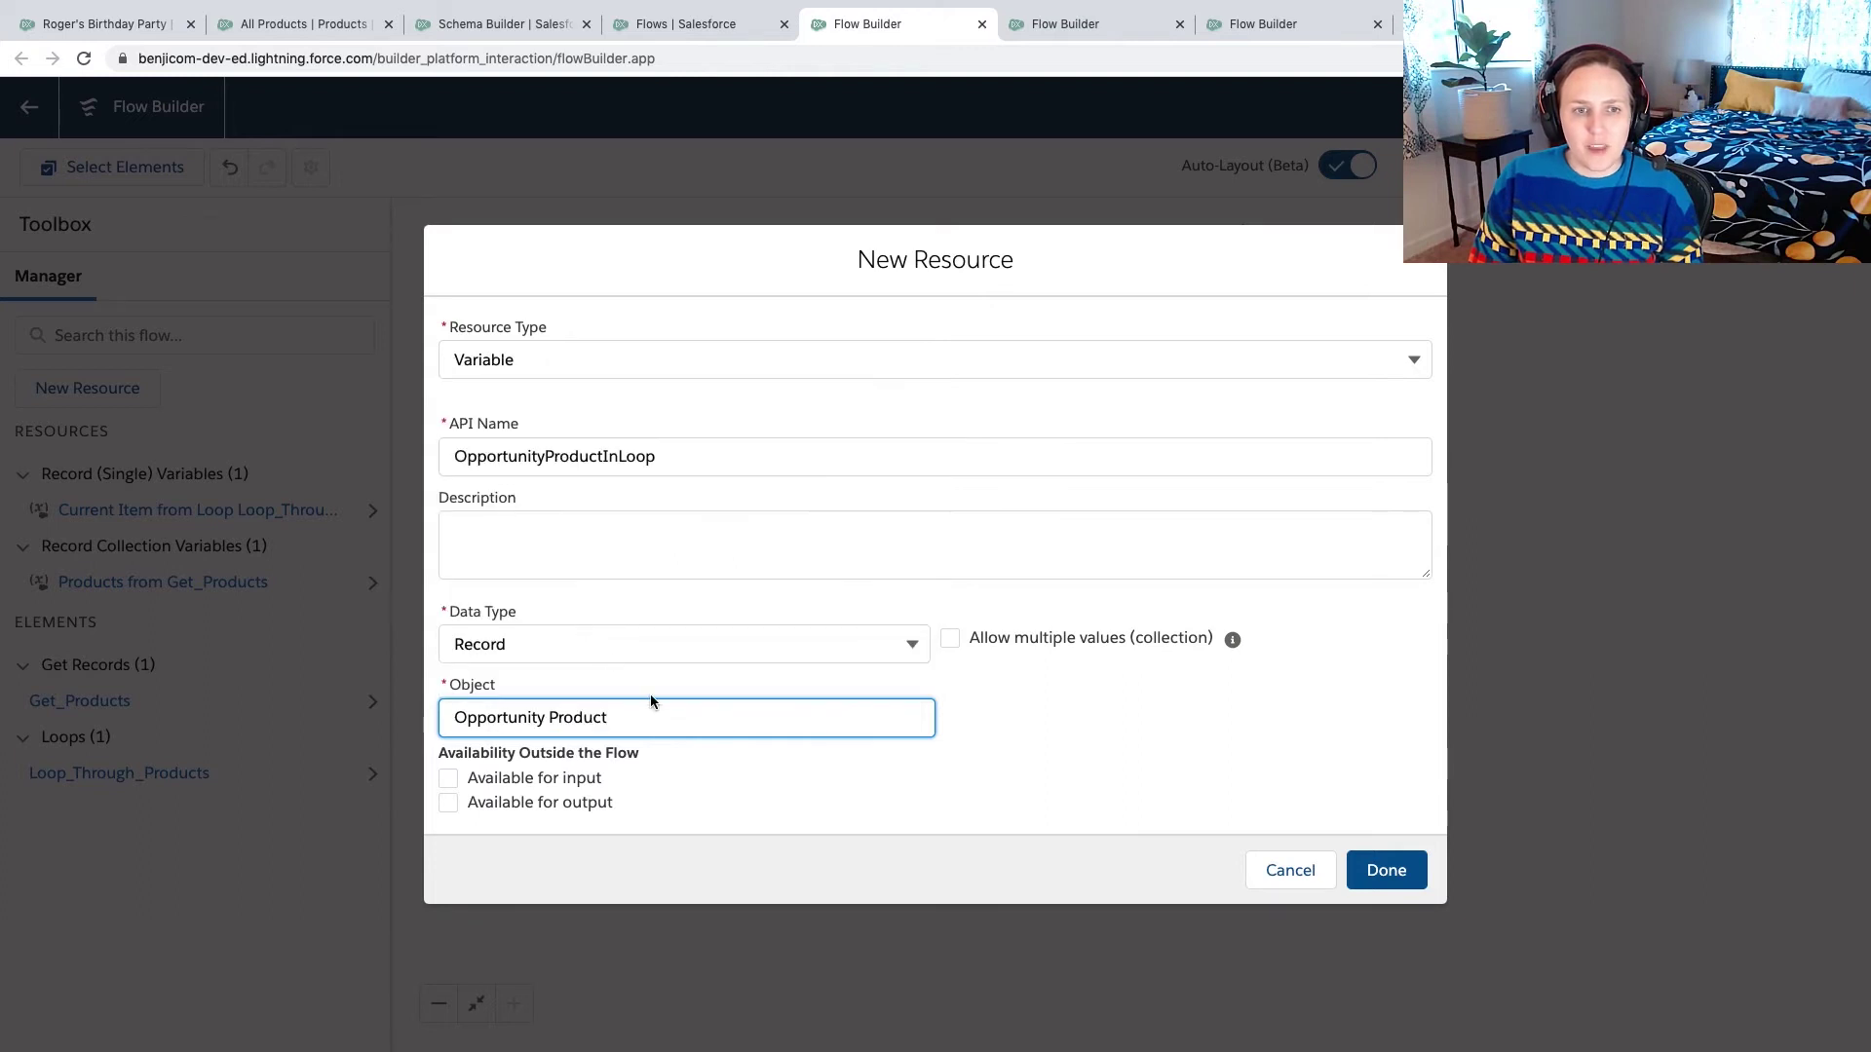
left_click(1384, 869)
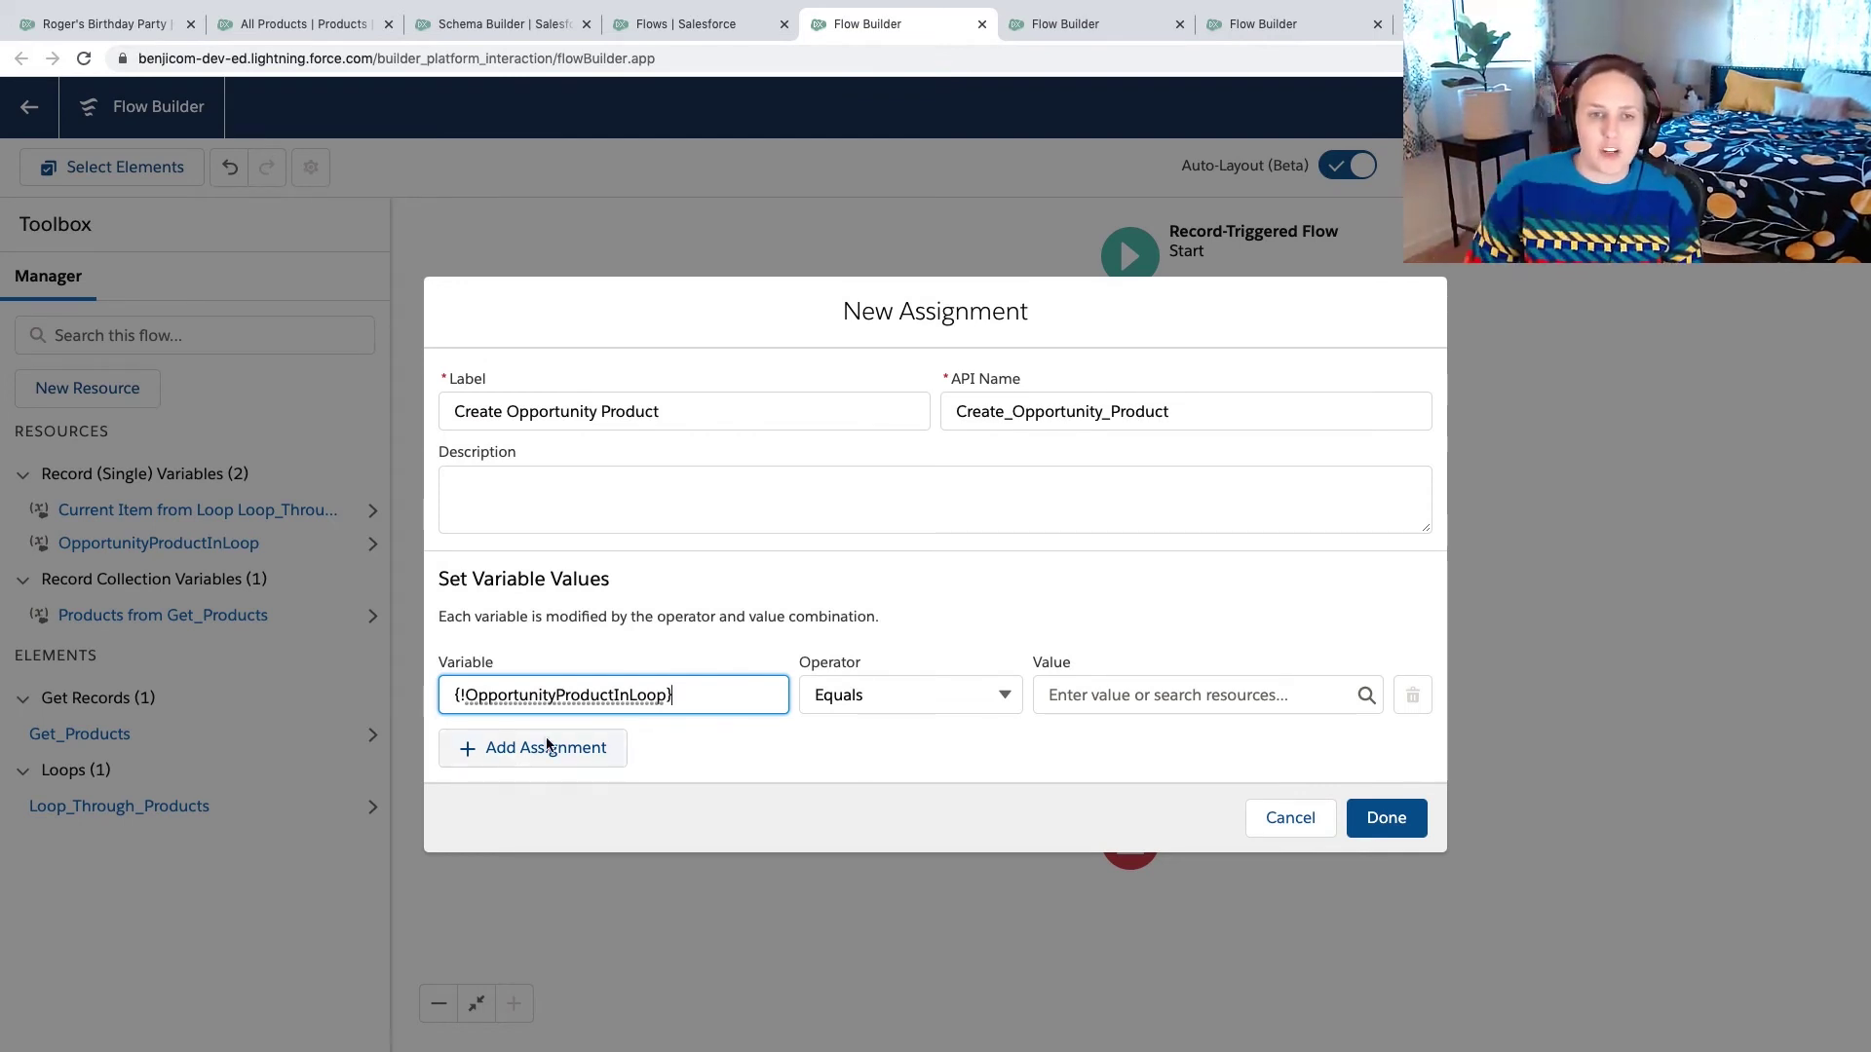
- Set OpportunityProductInLoop.OpportunityId to the triggering record's Id ({!$Record.Id})
left_click_drag(674, 695, 451, 694)
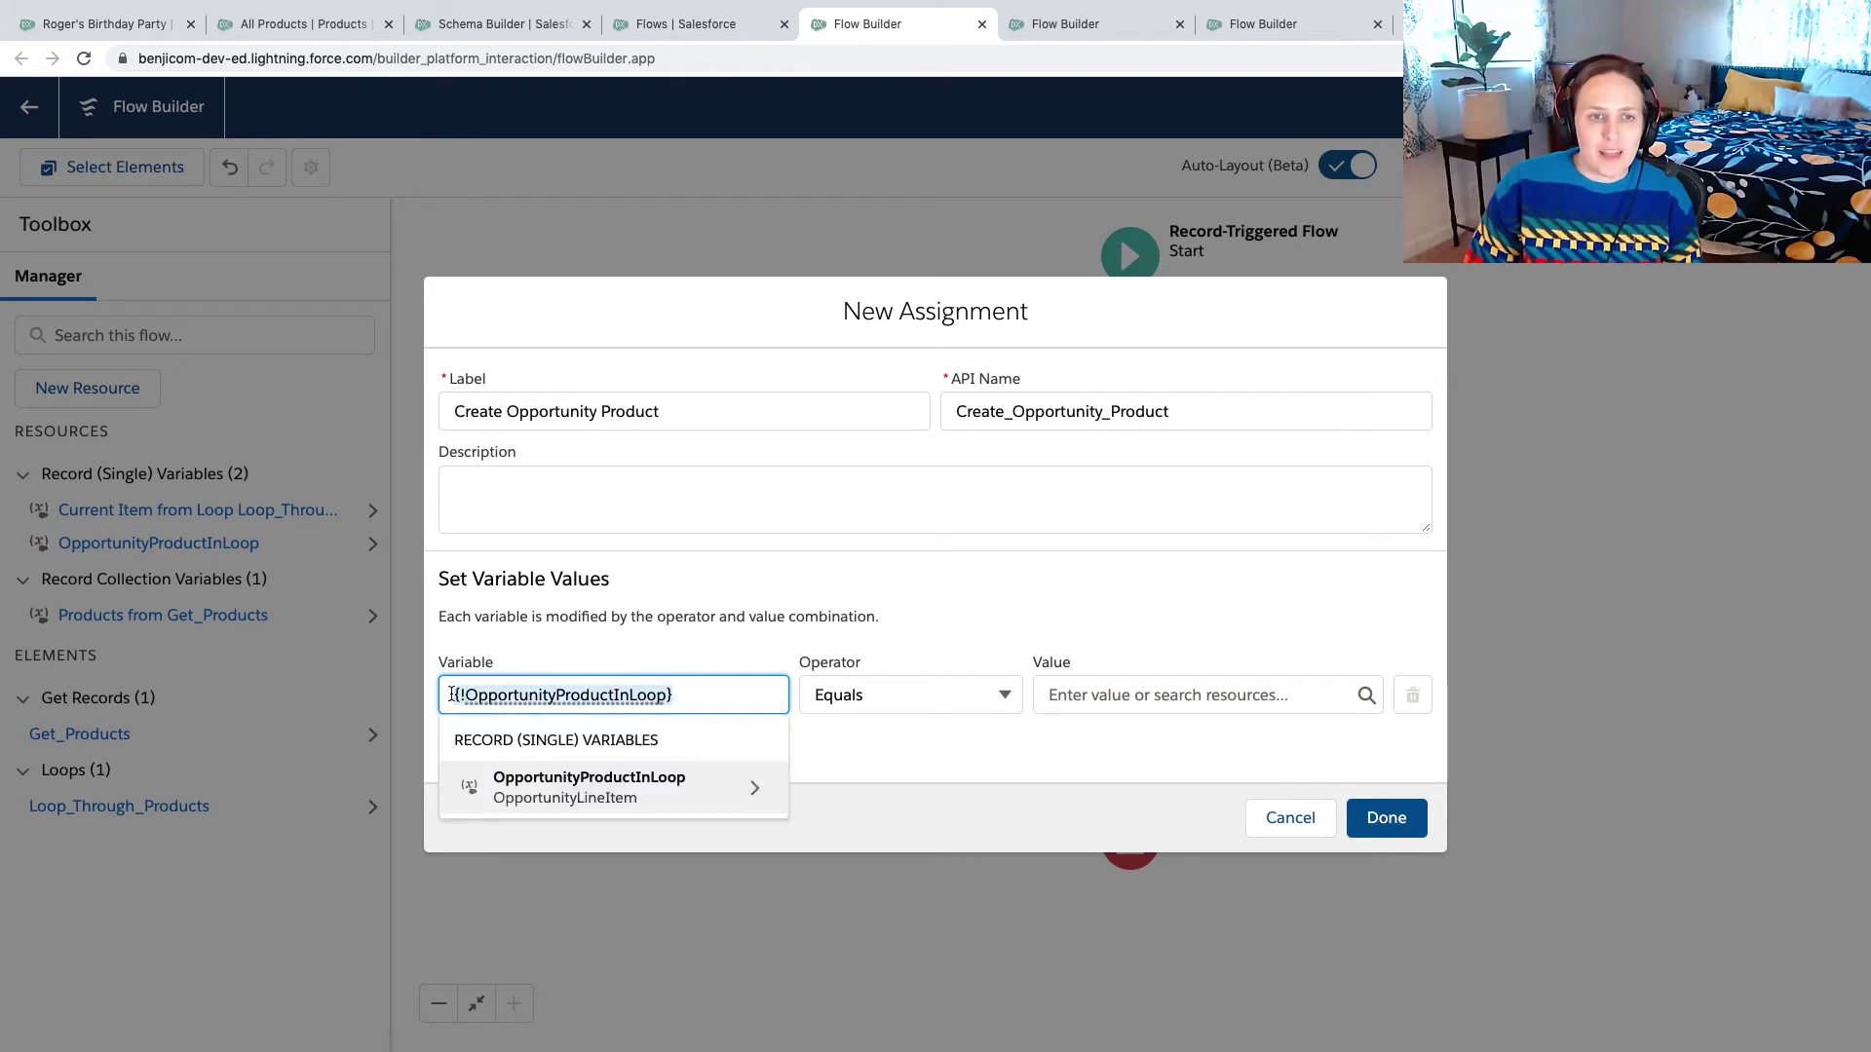
key("BackSpace")
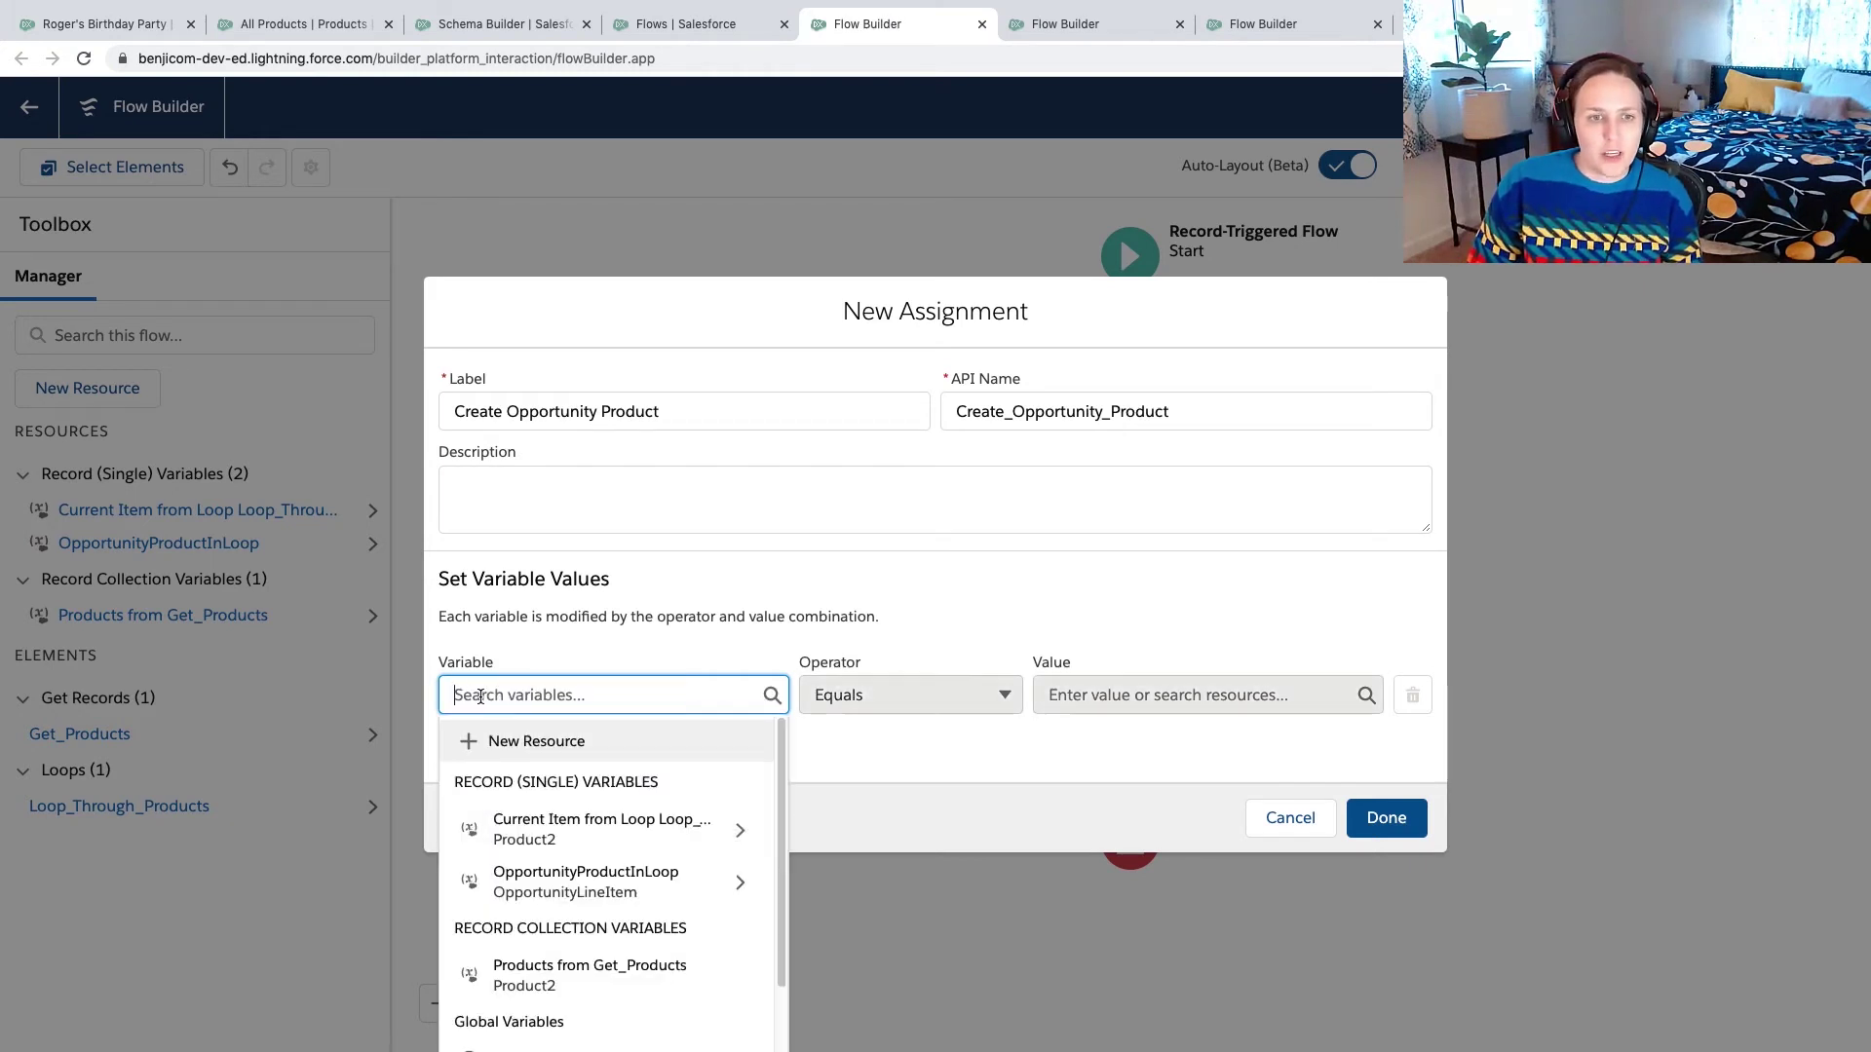
left_click(565, 882)
type(".")
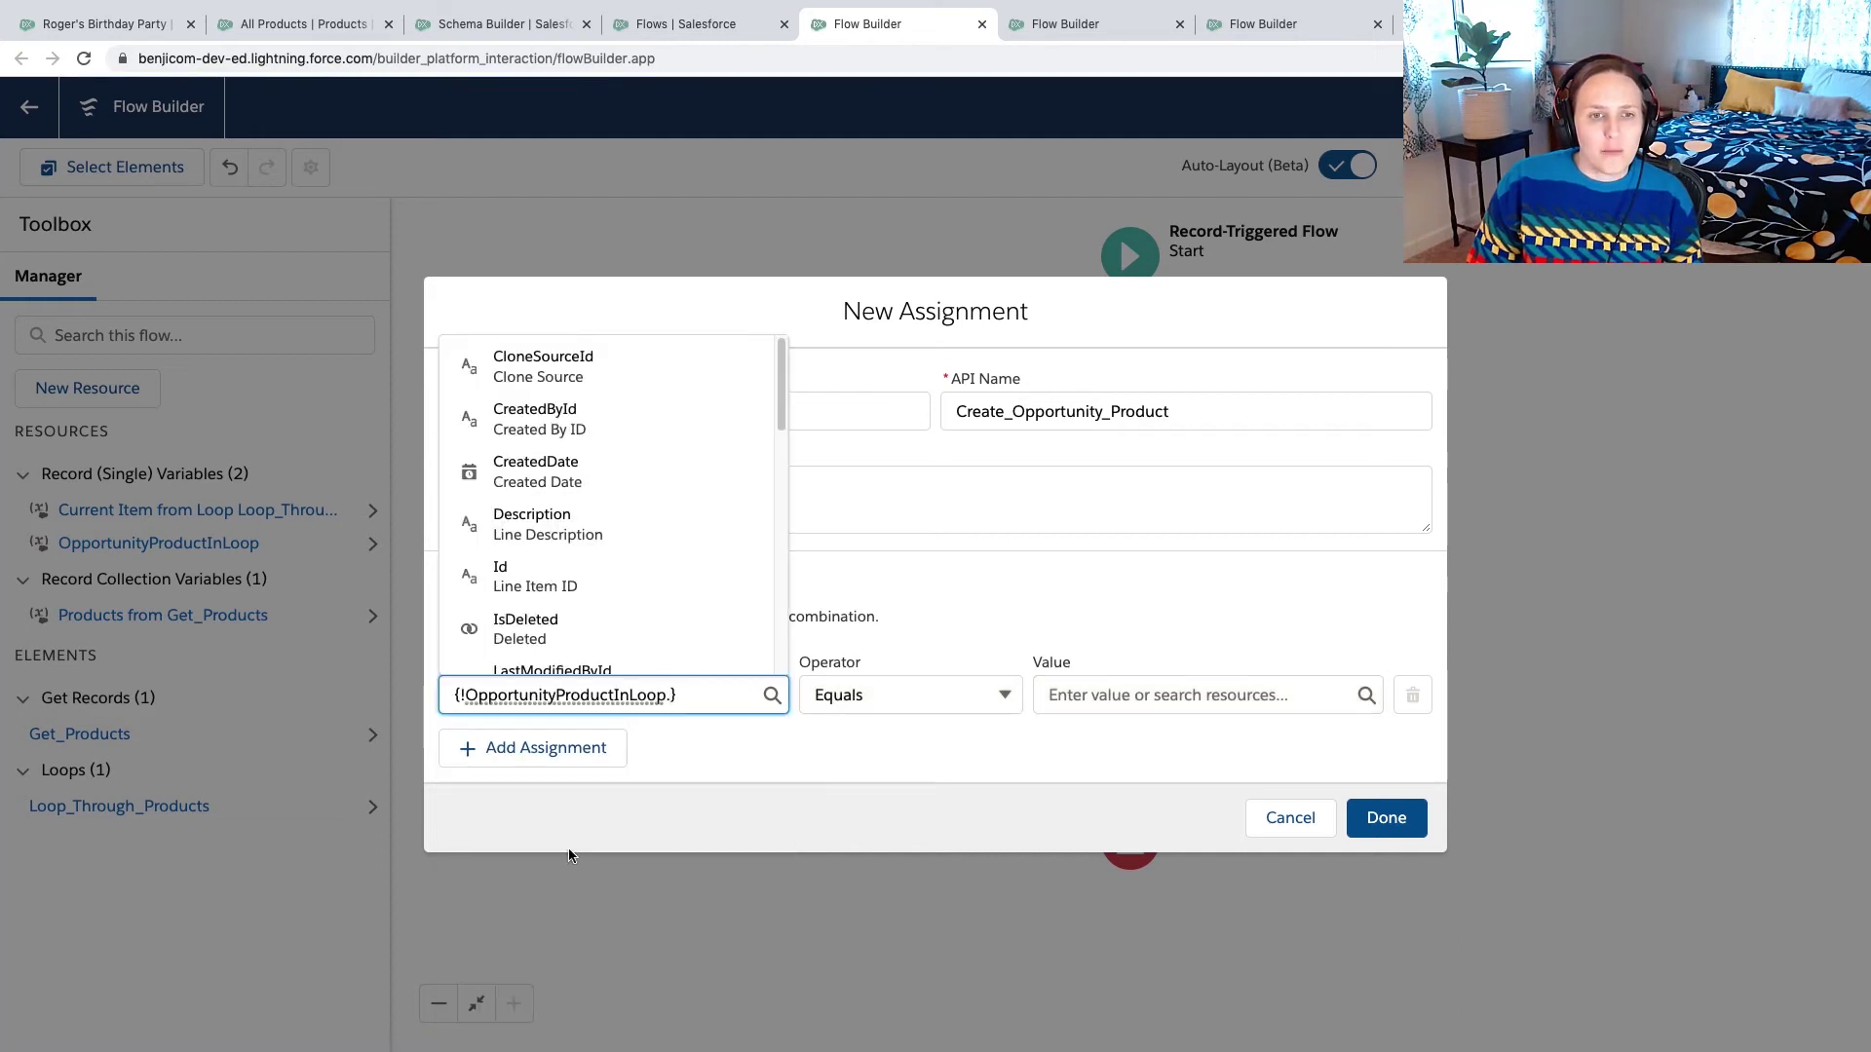
scroll(673, 573, "down", 1)
scroll(671, 572, "down", 6)
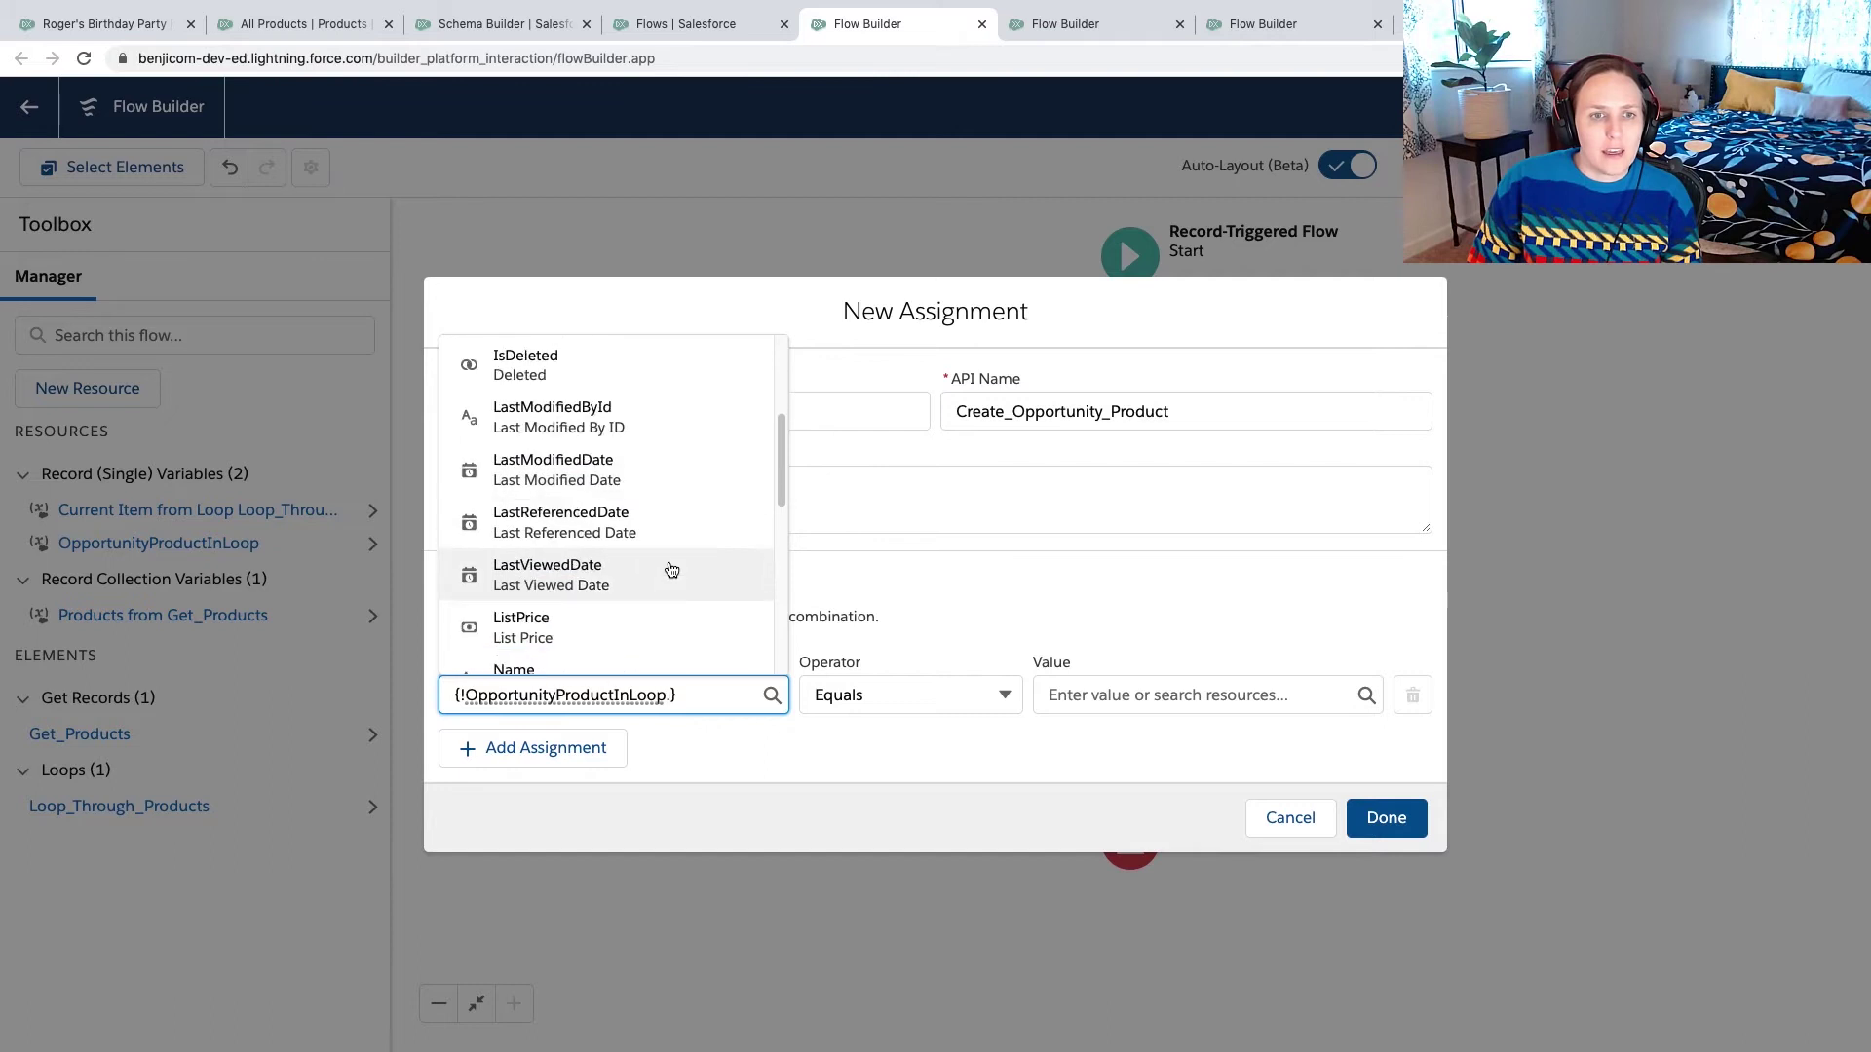
left_click(631, 615)
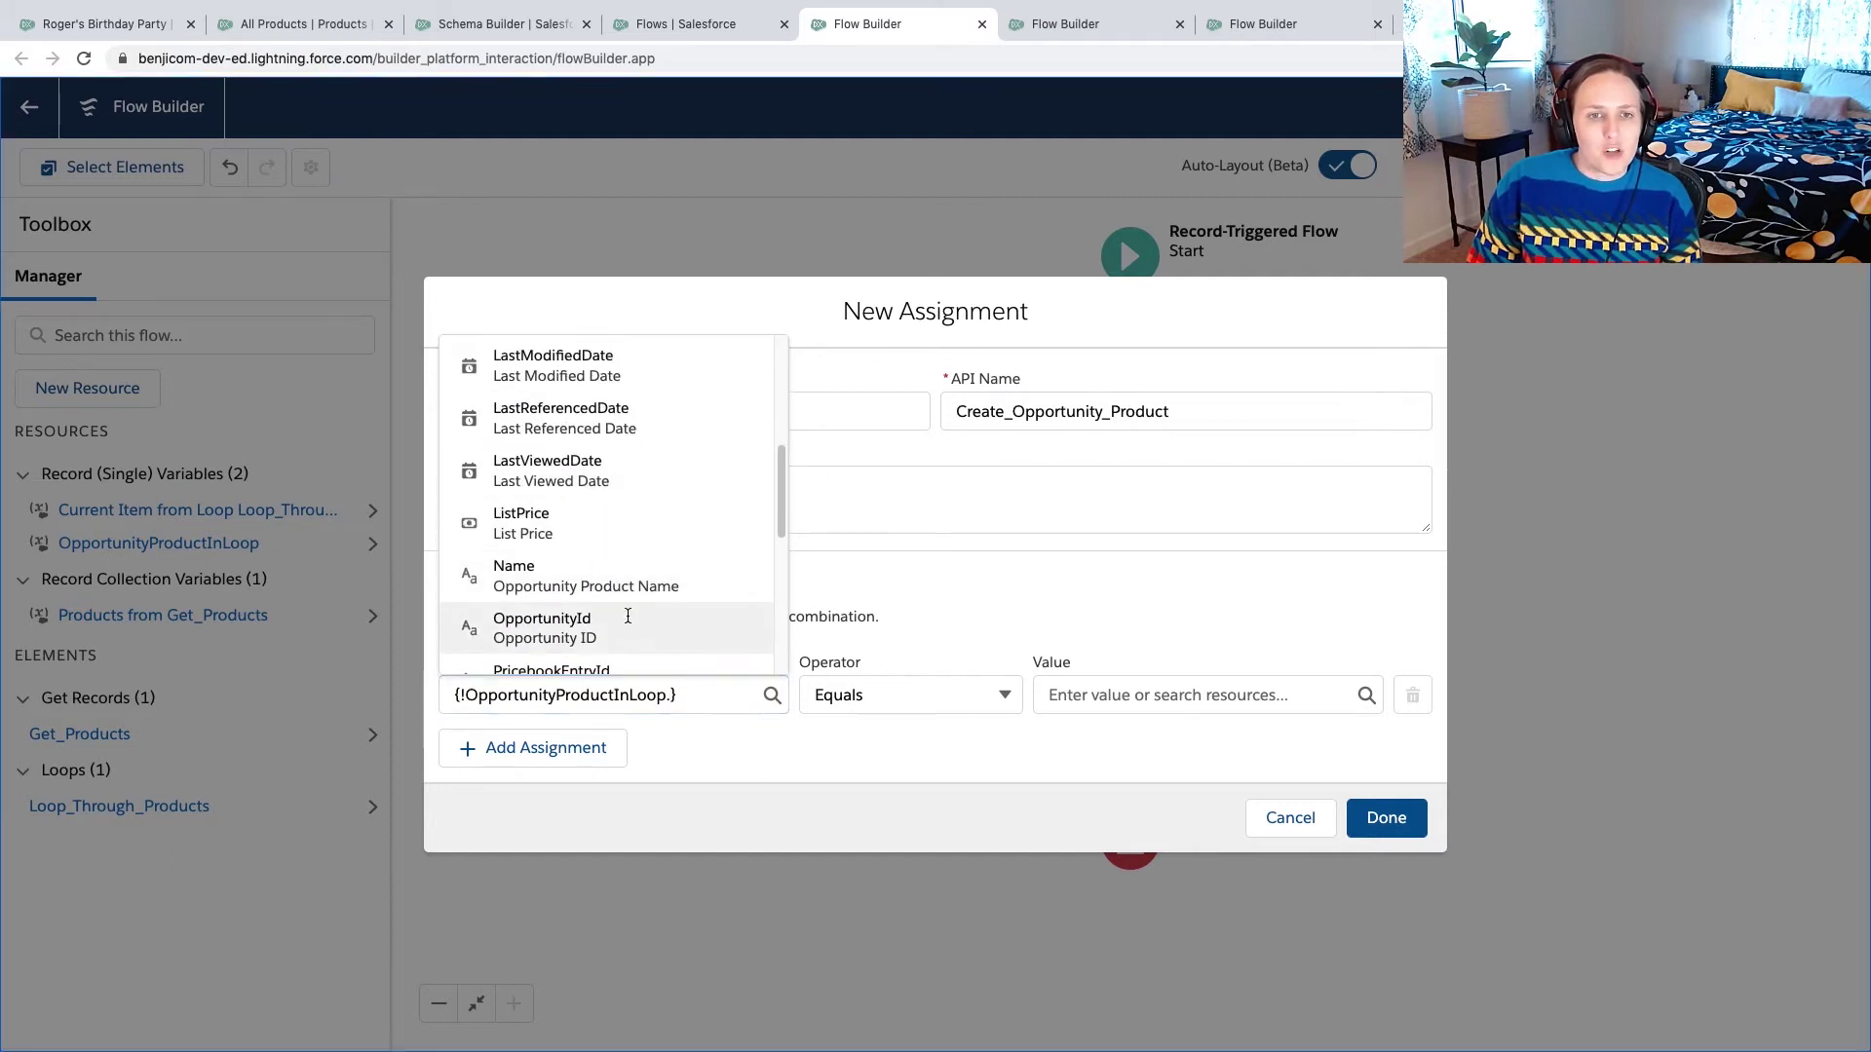
left_click(1118, 689)
scroll(1257, 585, "down", 5)
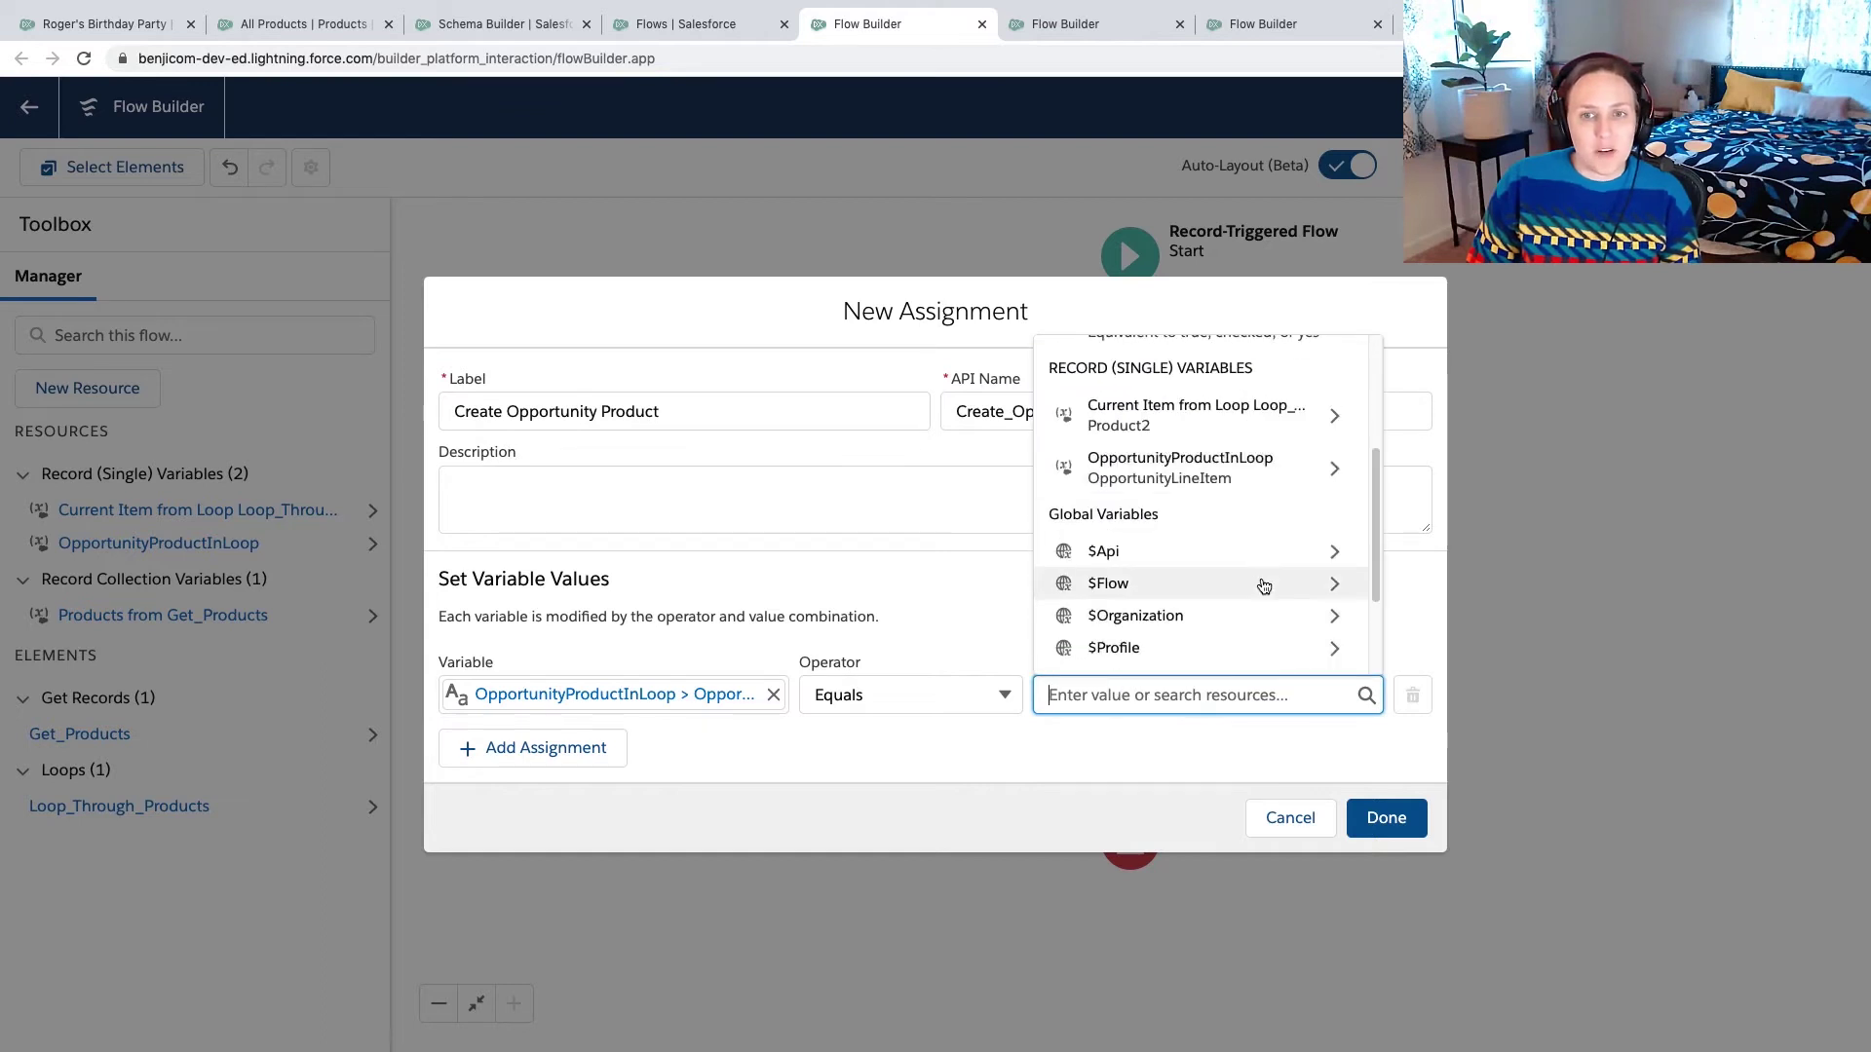
scroll(1257, 583, "down", 1)
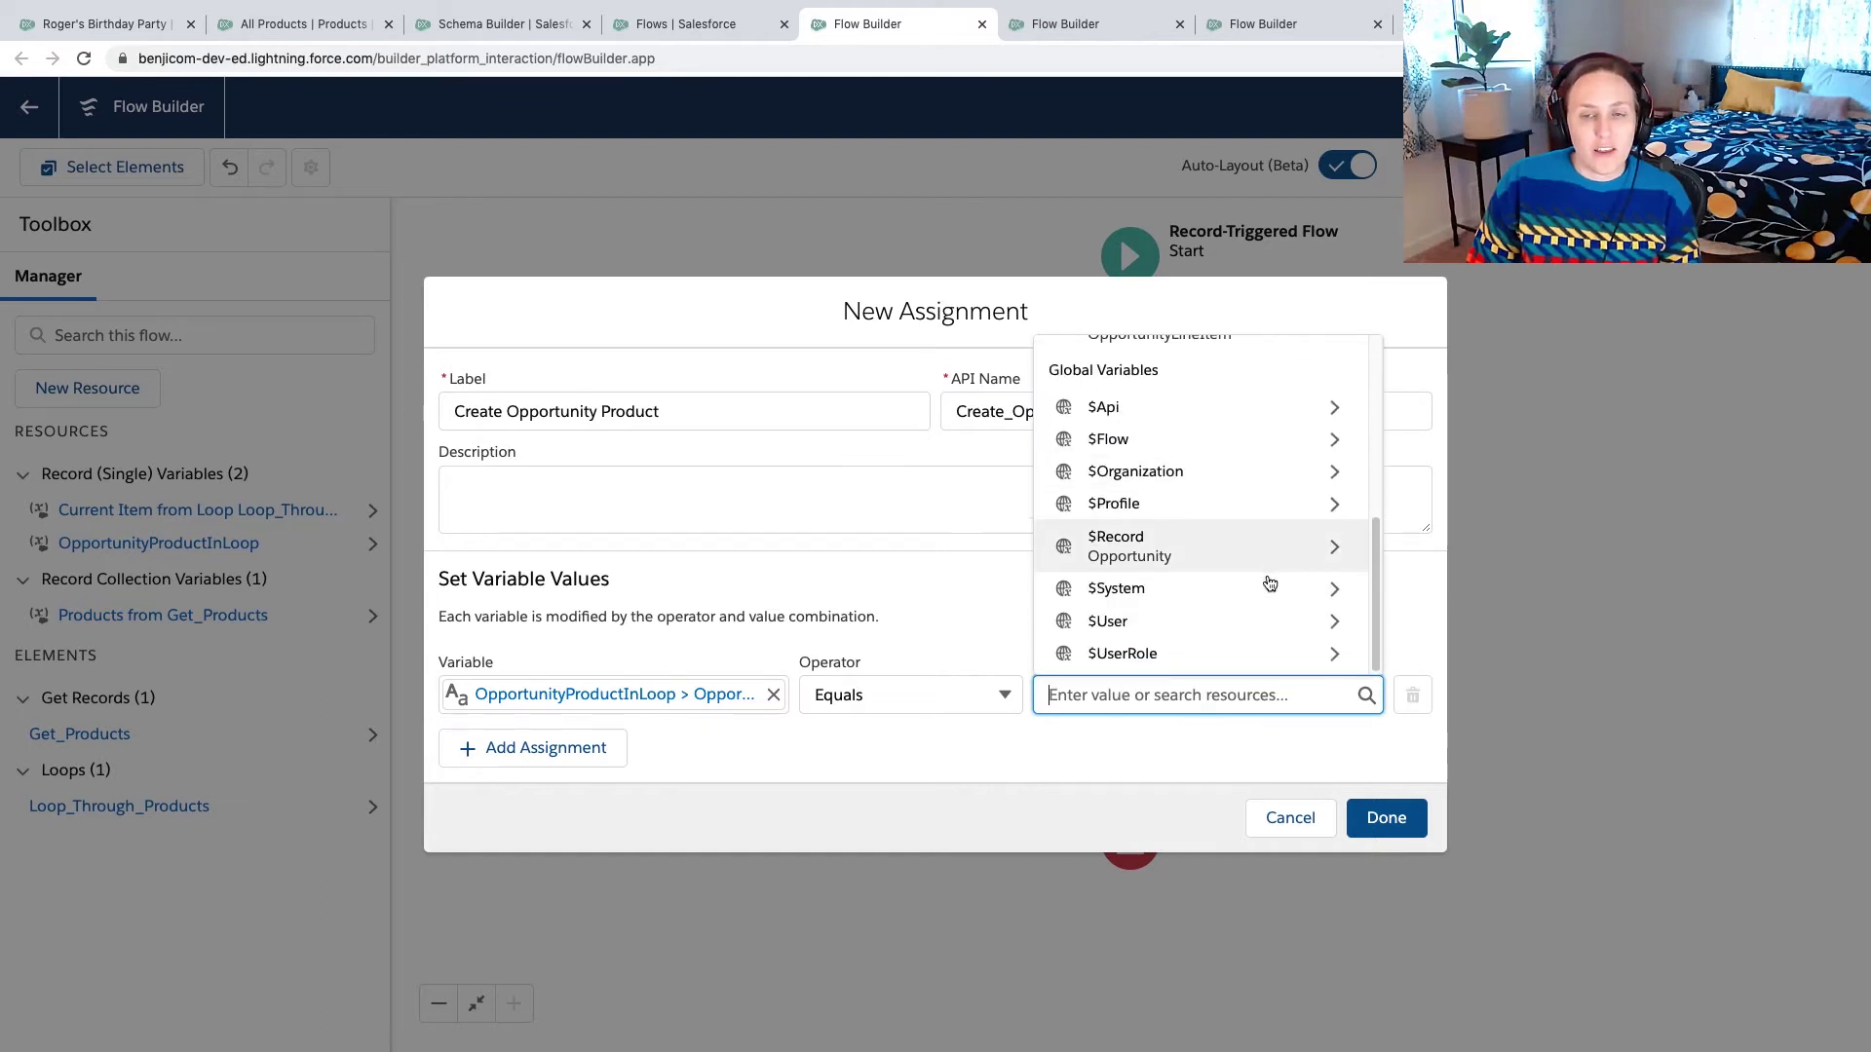
left_click(1186, 541)
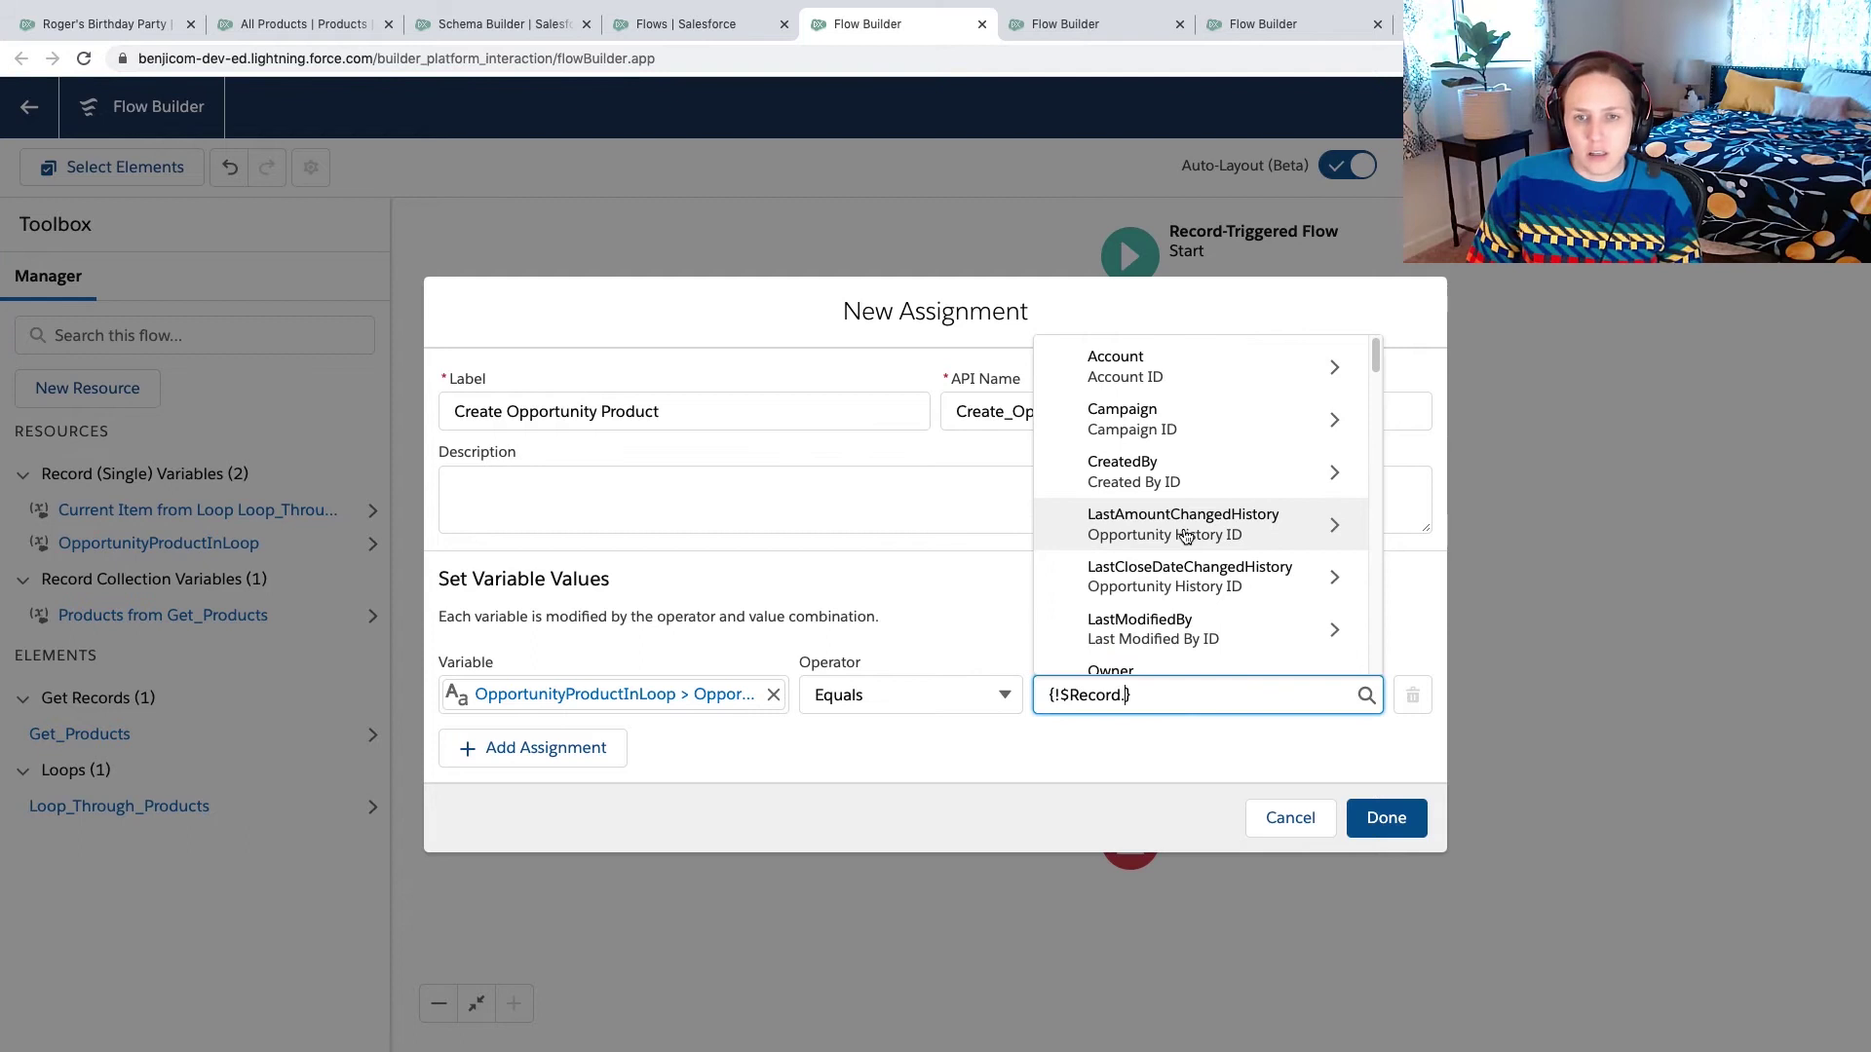
type("Id")
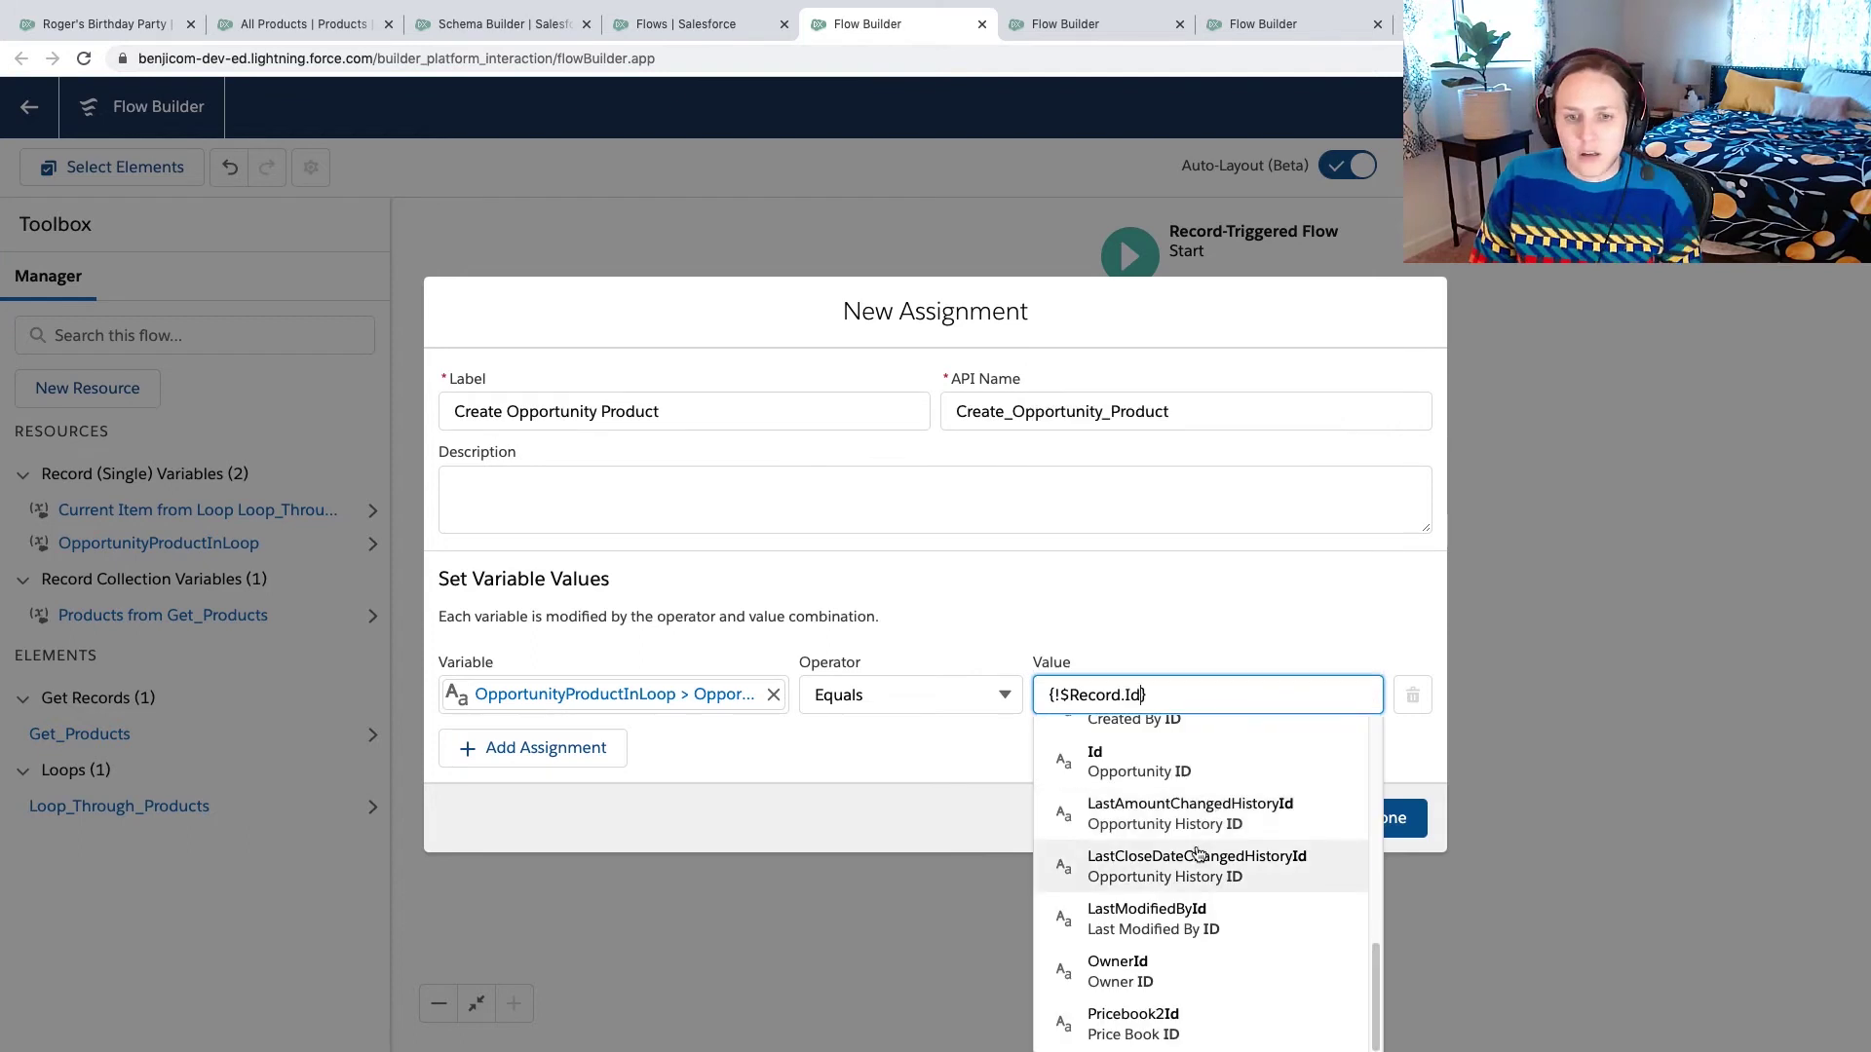
left_click(1130, 765)
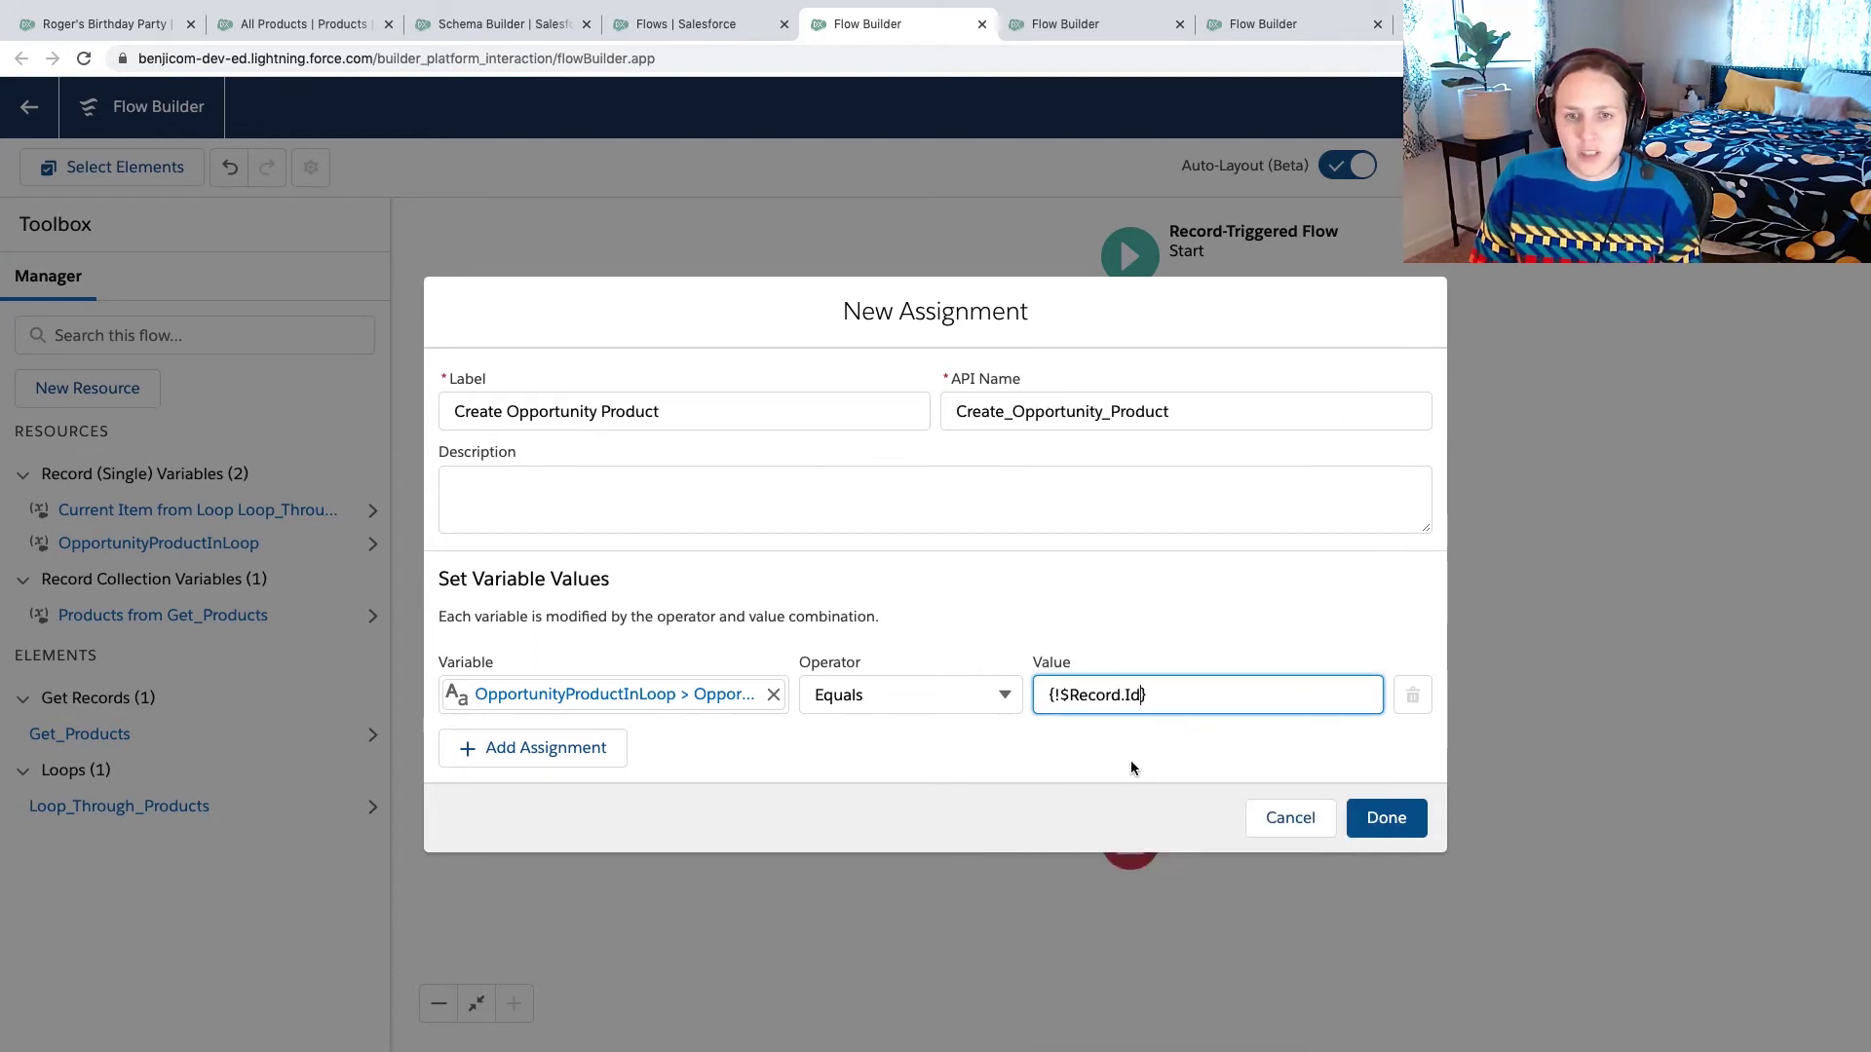
- Add a second row setting OpportunityProductInLoop.Product2Id to {!Loop_Through_Products.Id}
left_click(555, 748)
left_click(563, 729)
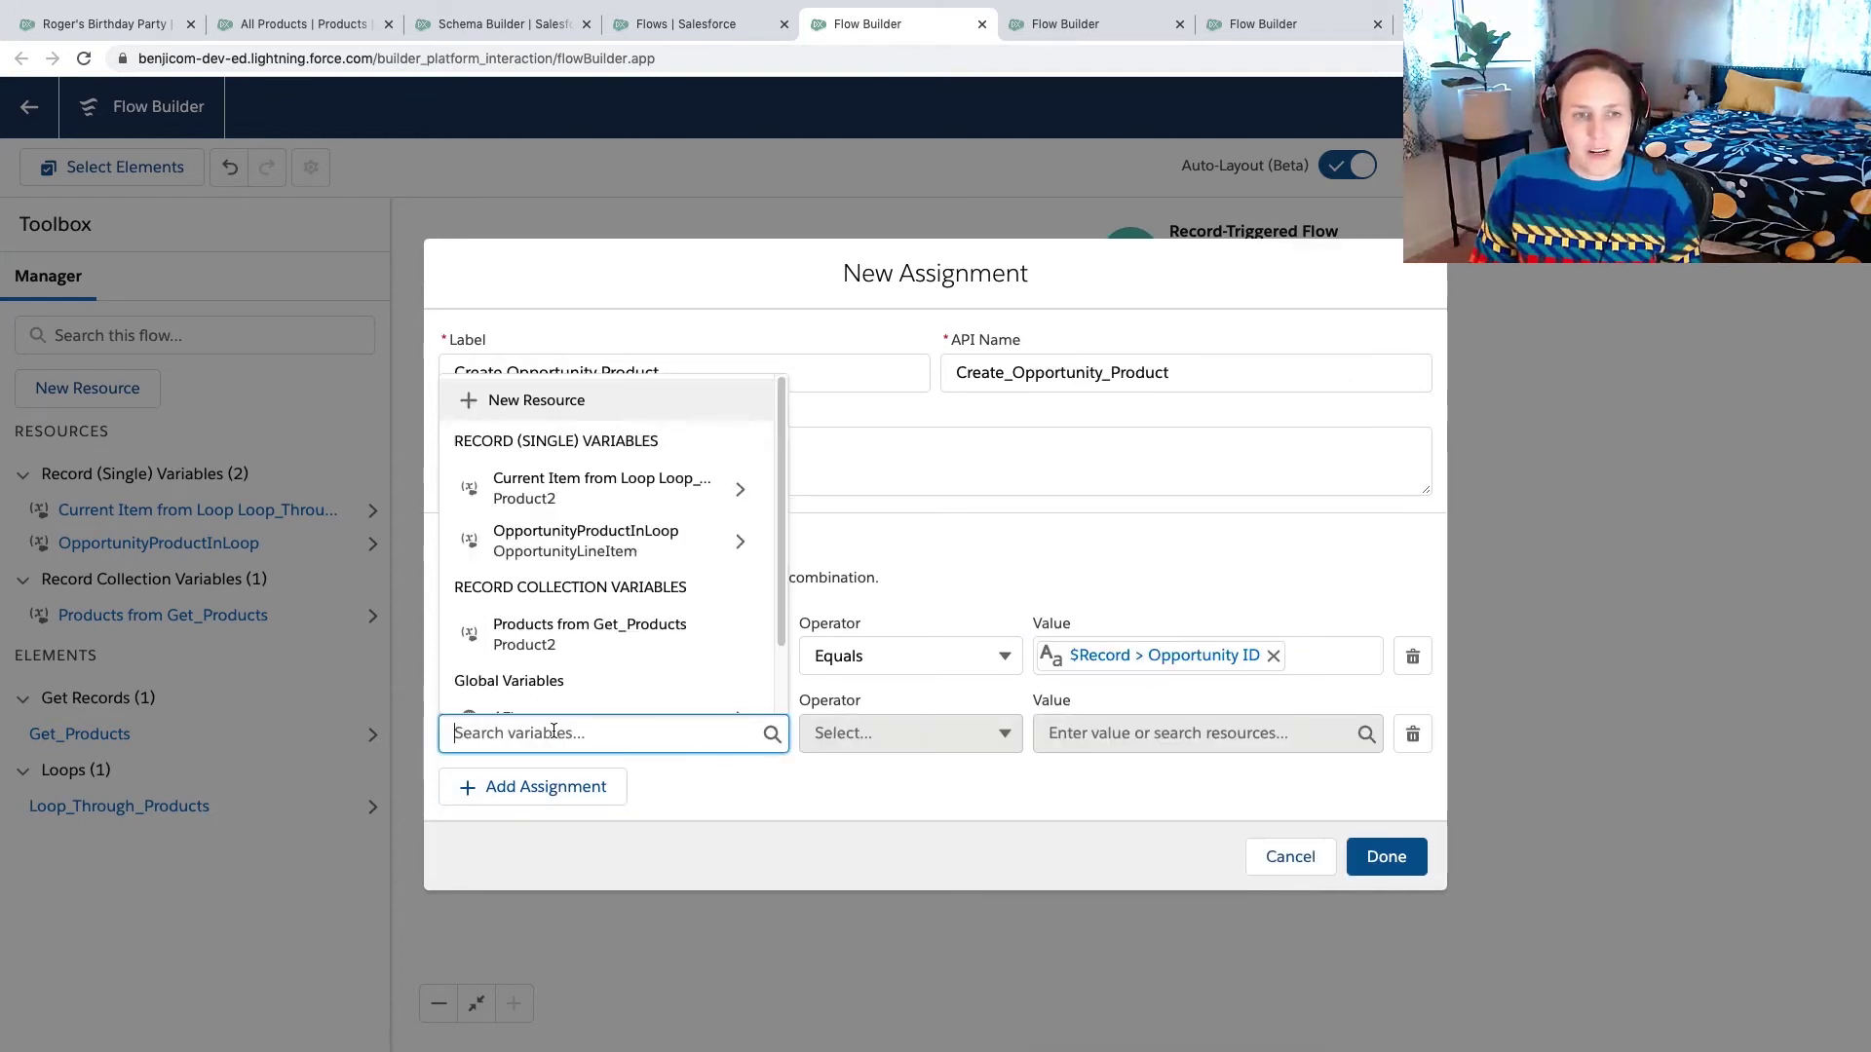
left_click(557, 541)
scroll(667, 584, "down", 4)
scroll(672, 585, "down", 3)
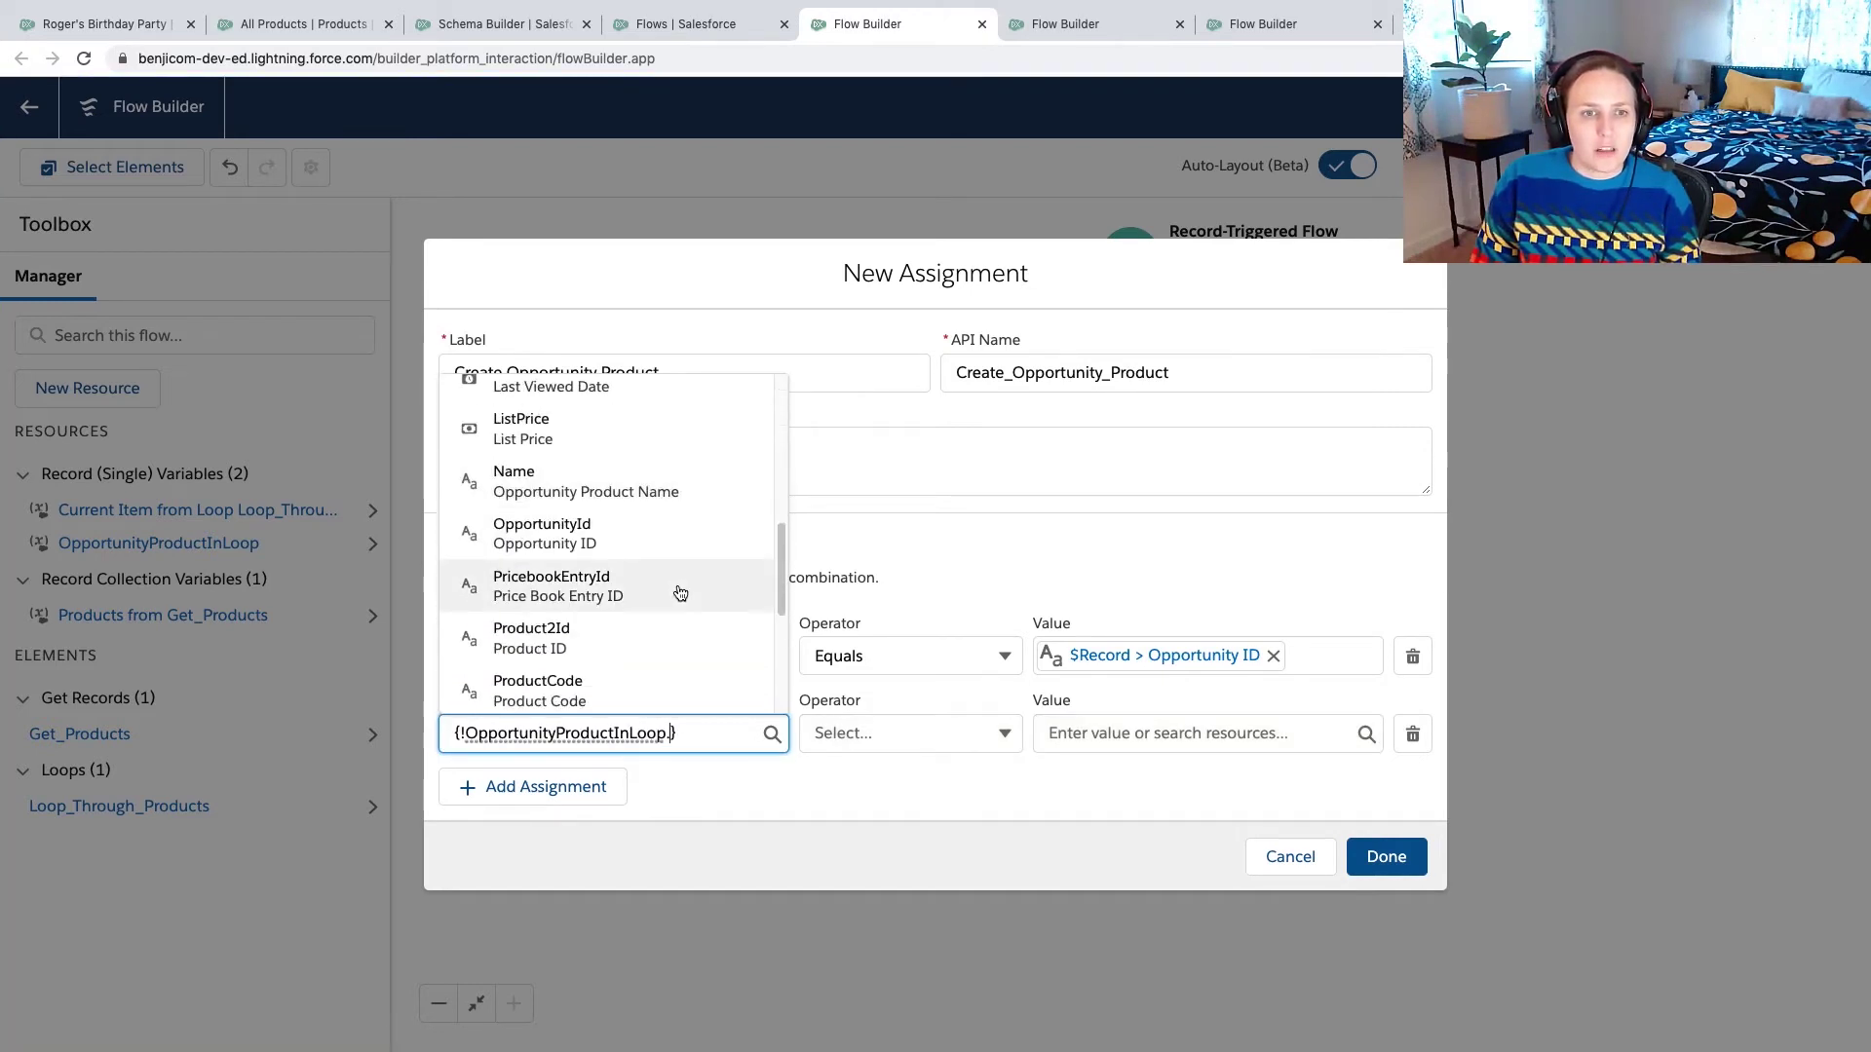
left_click(599, 620)
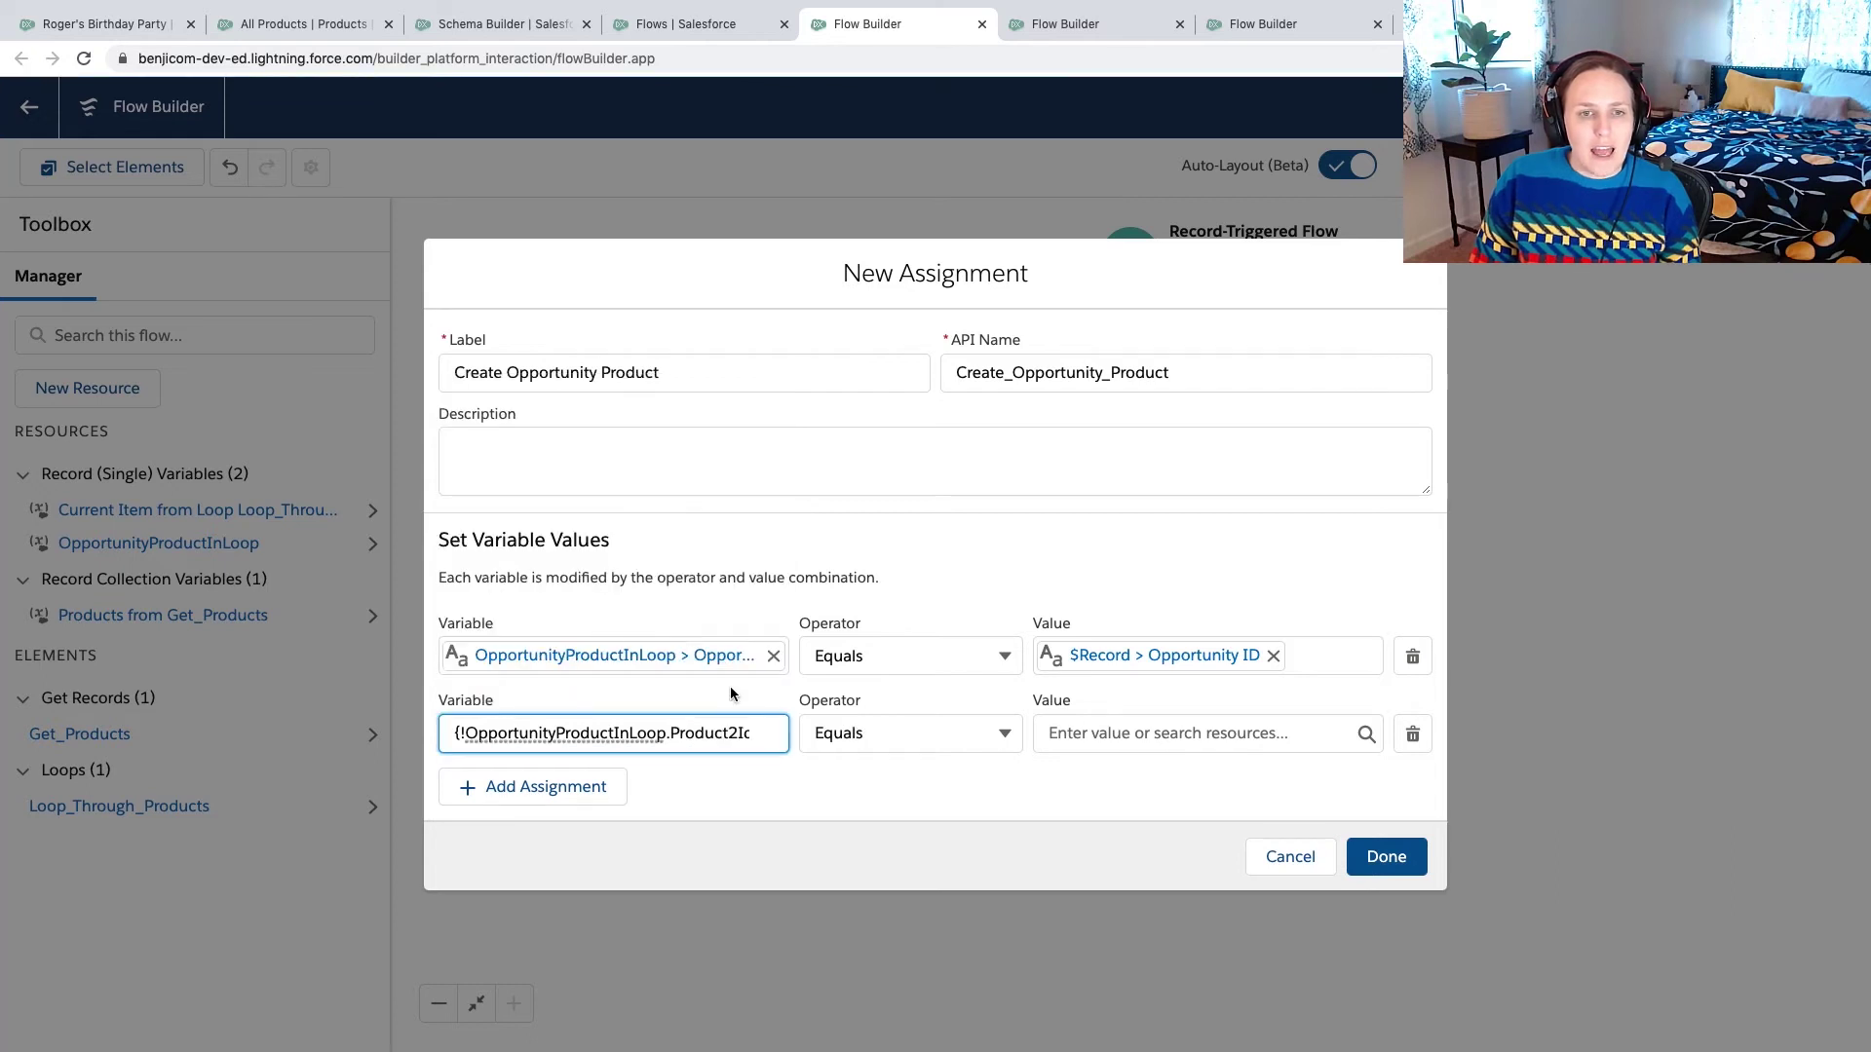
left_click(1081, 733)
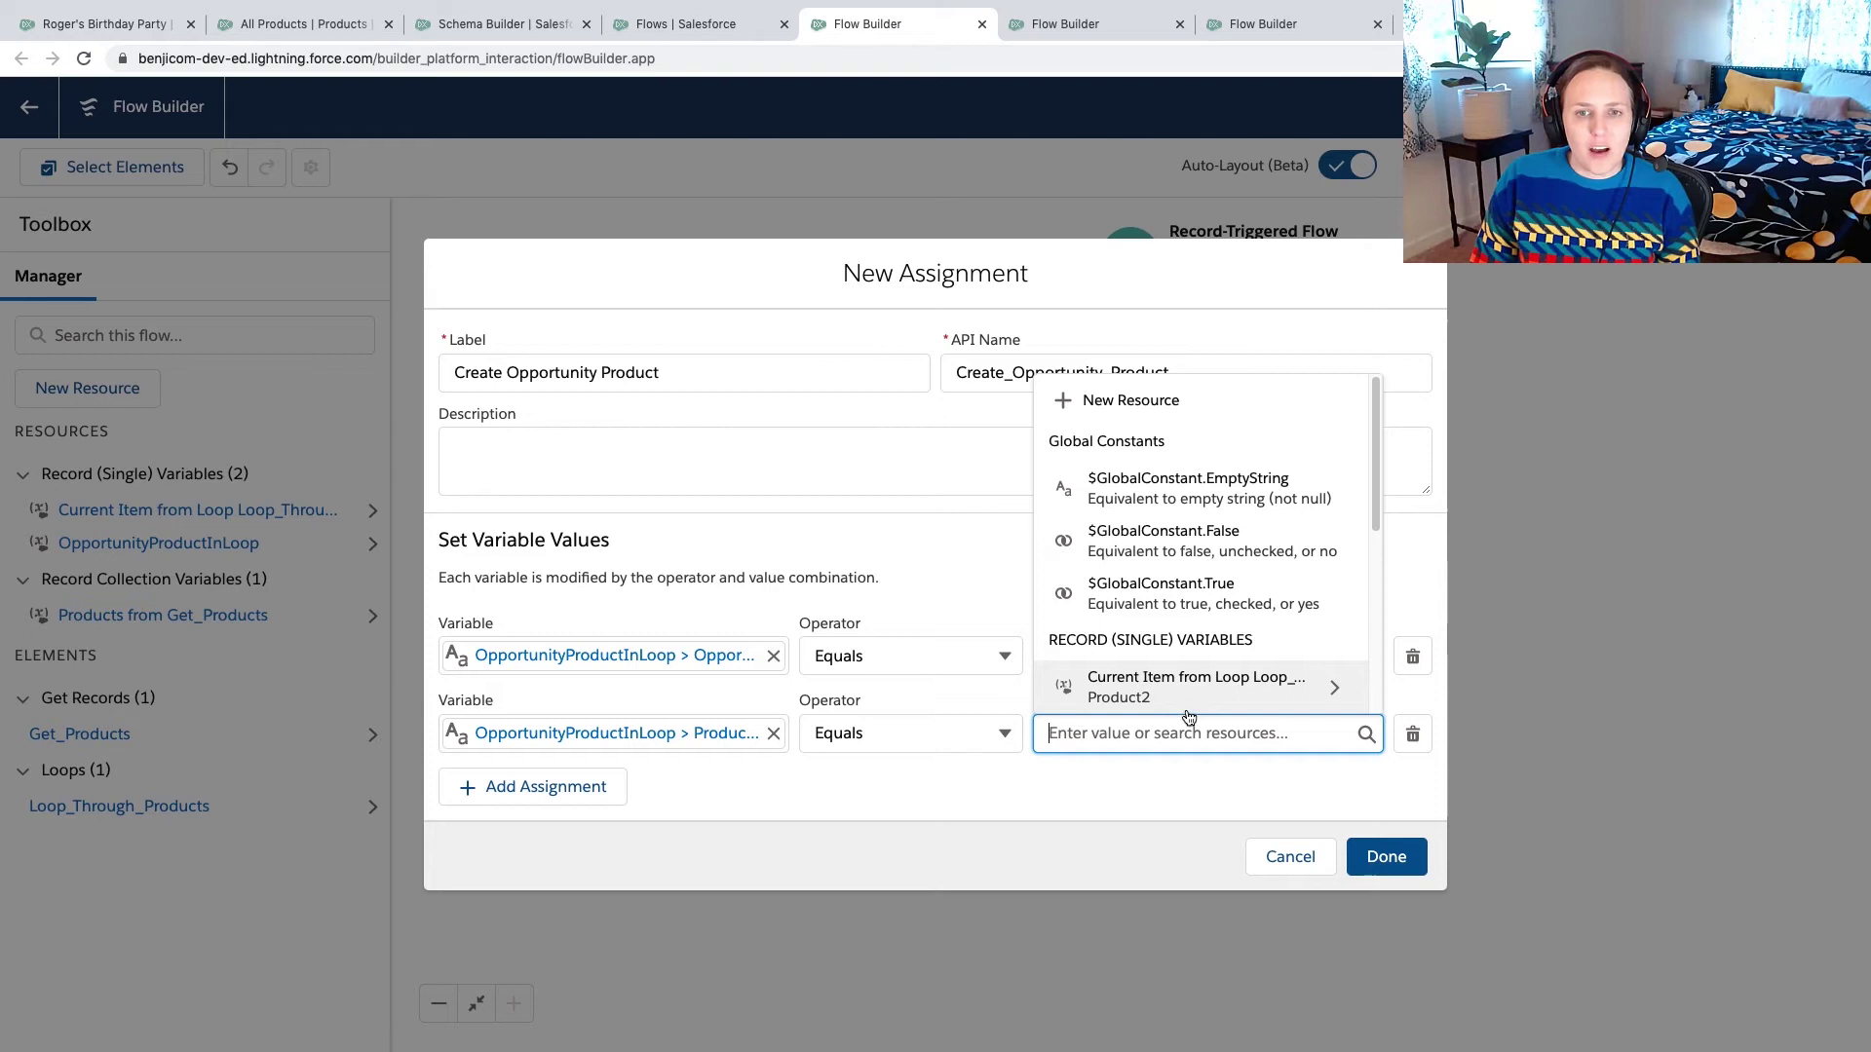
left_click(1166, 688)
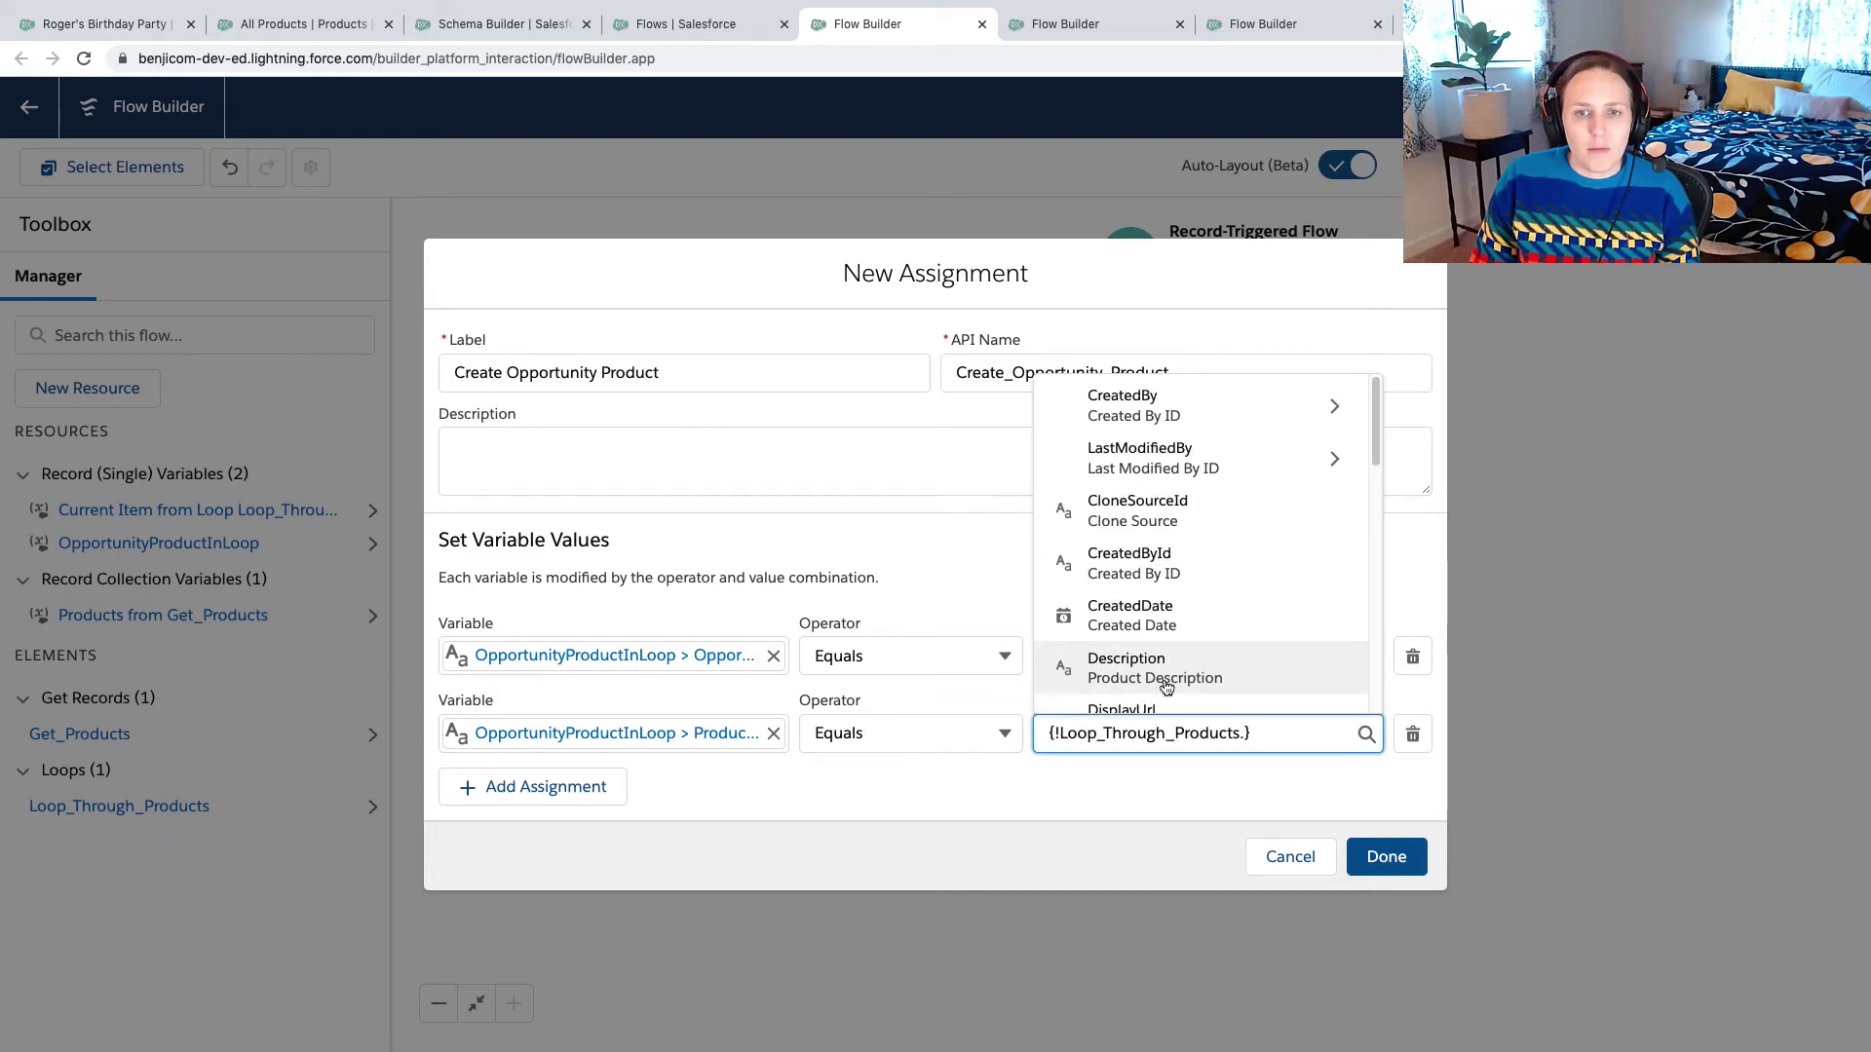
type("Id")
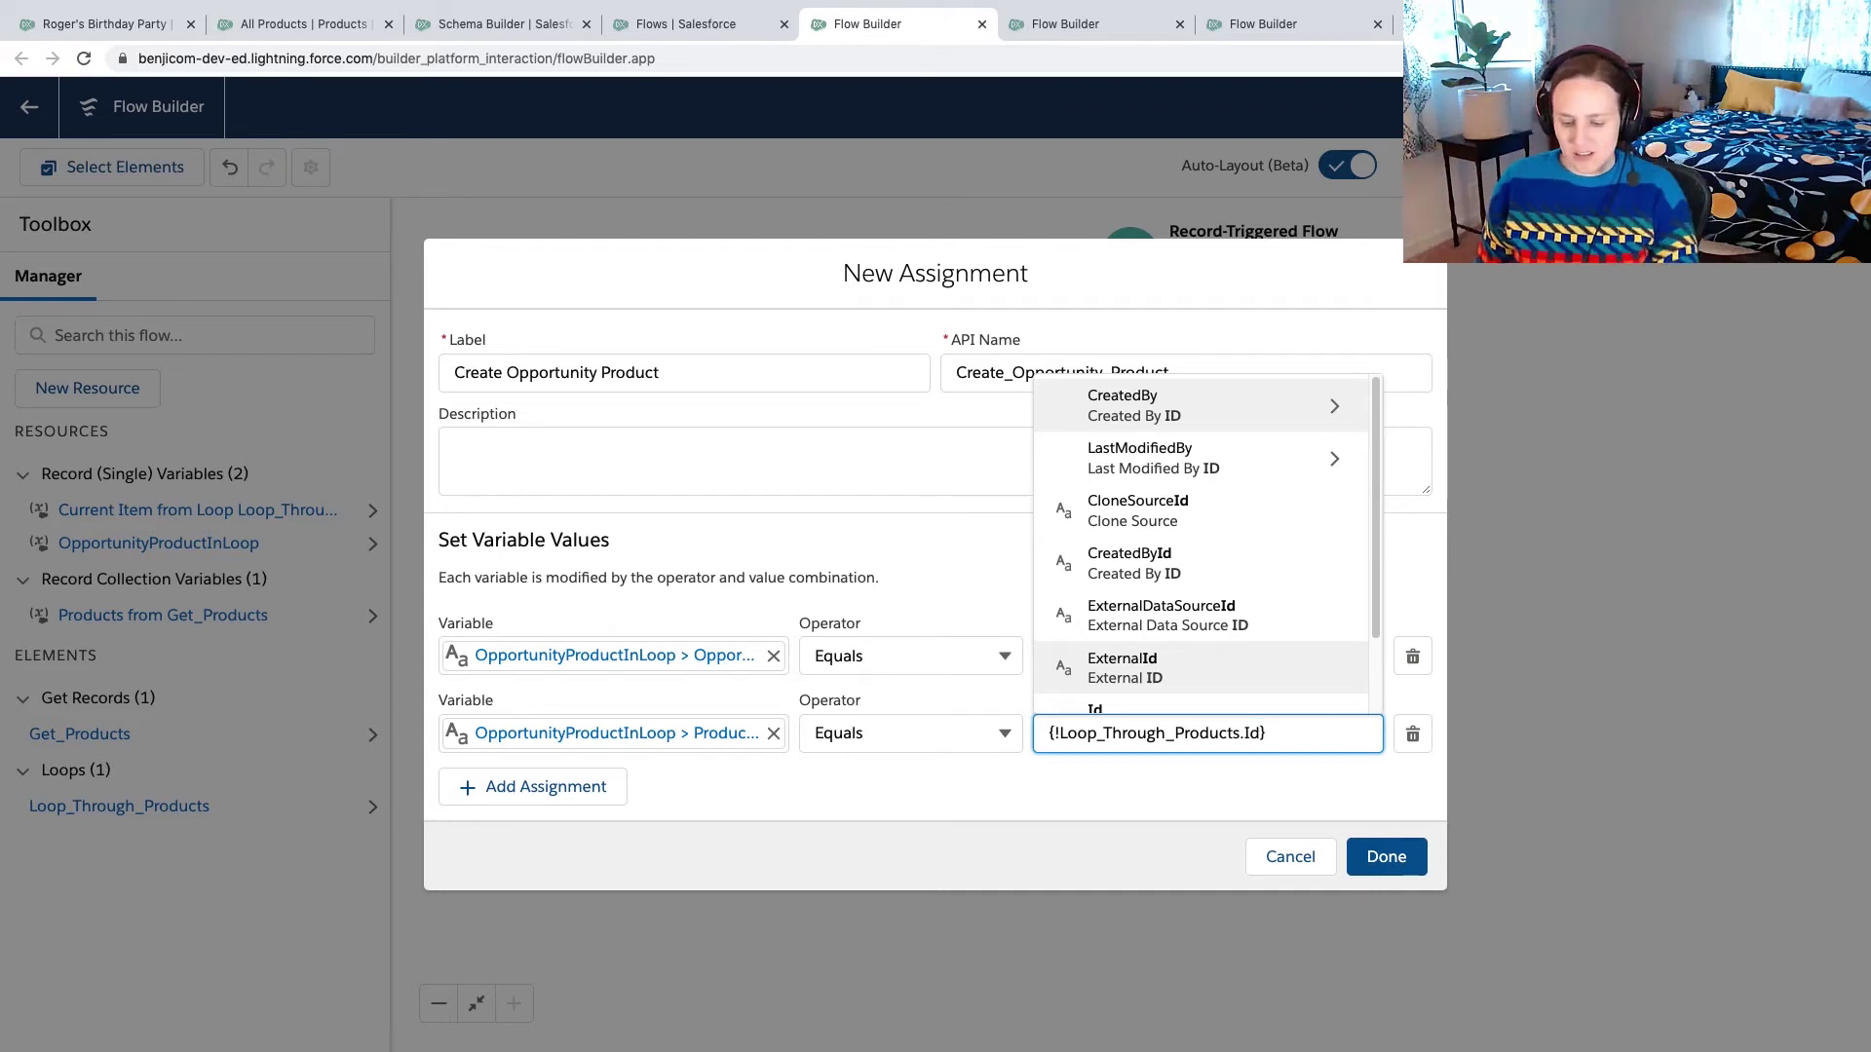
left_click(575, 794)
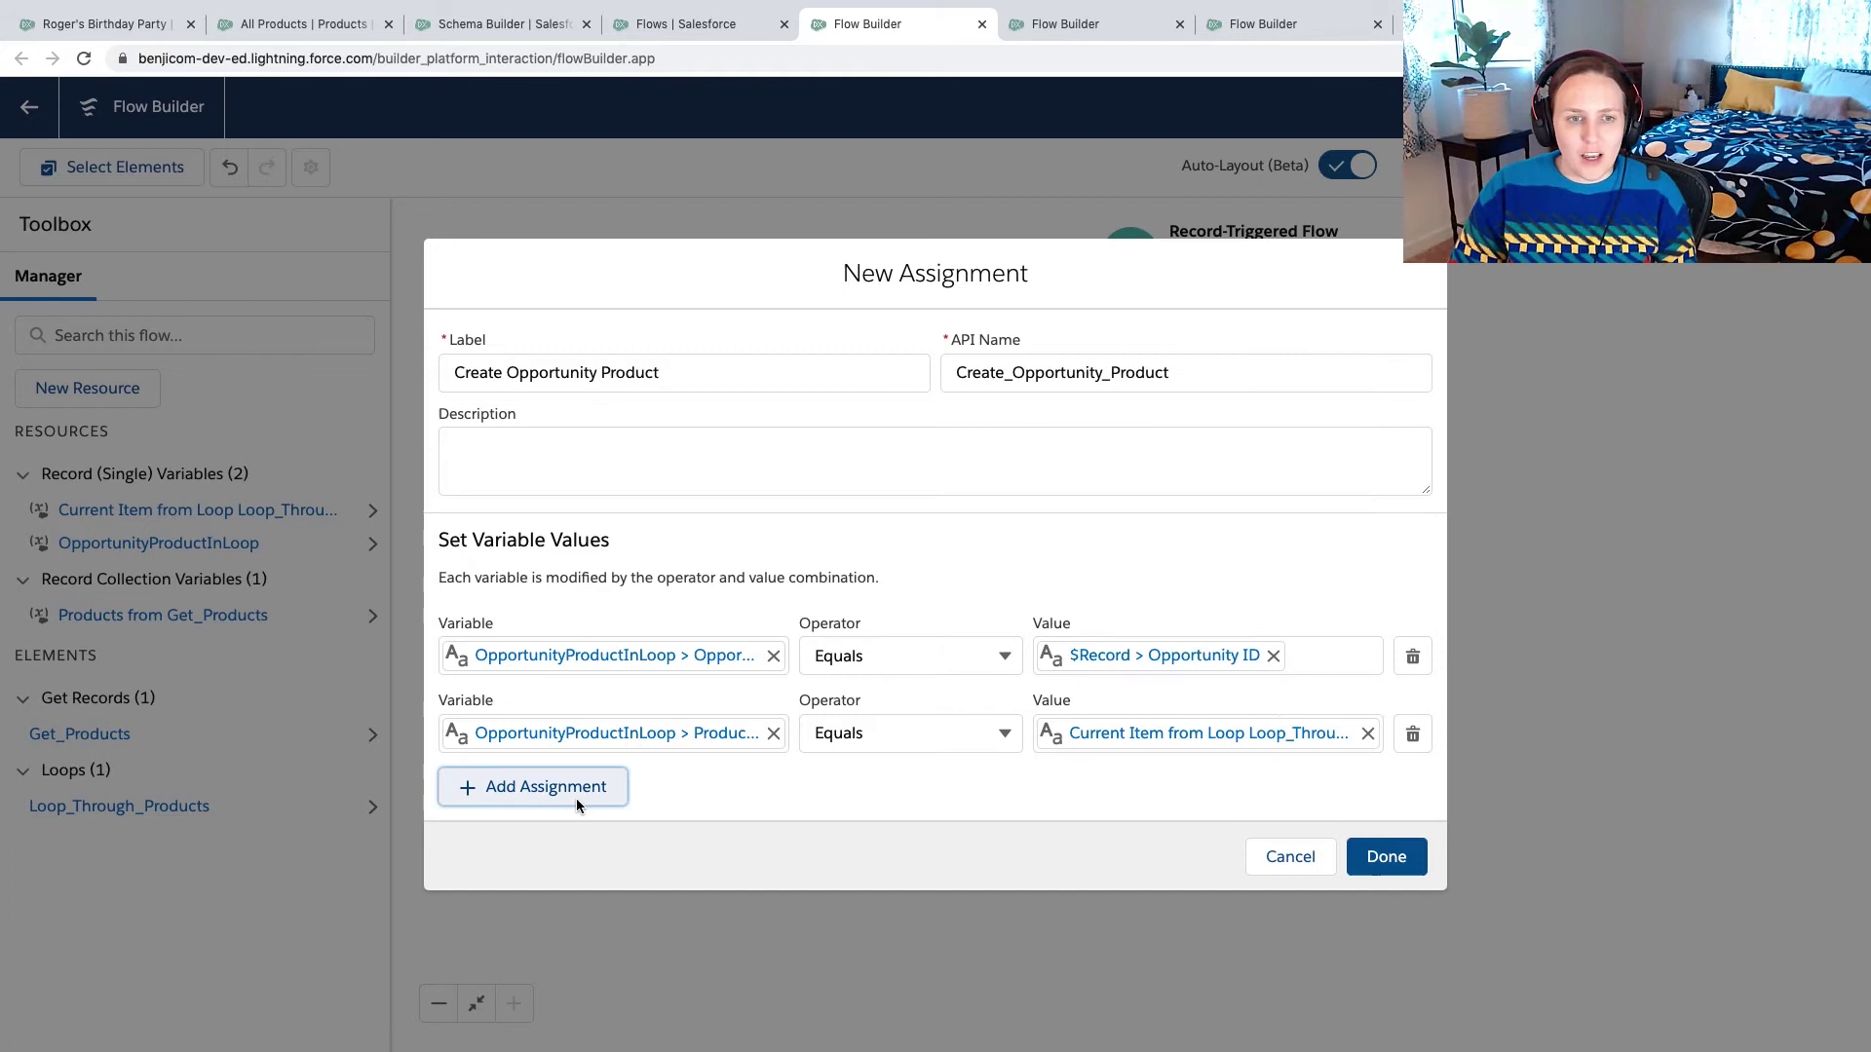
- Set OpportunityProductInLoop.Quantity to 1 in the third assignment row
left_click(572, 776)
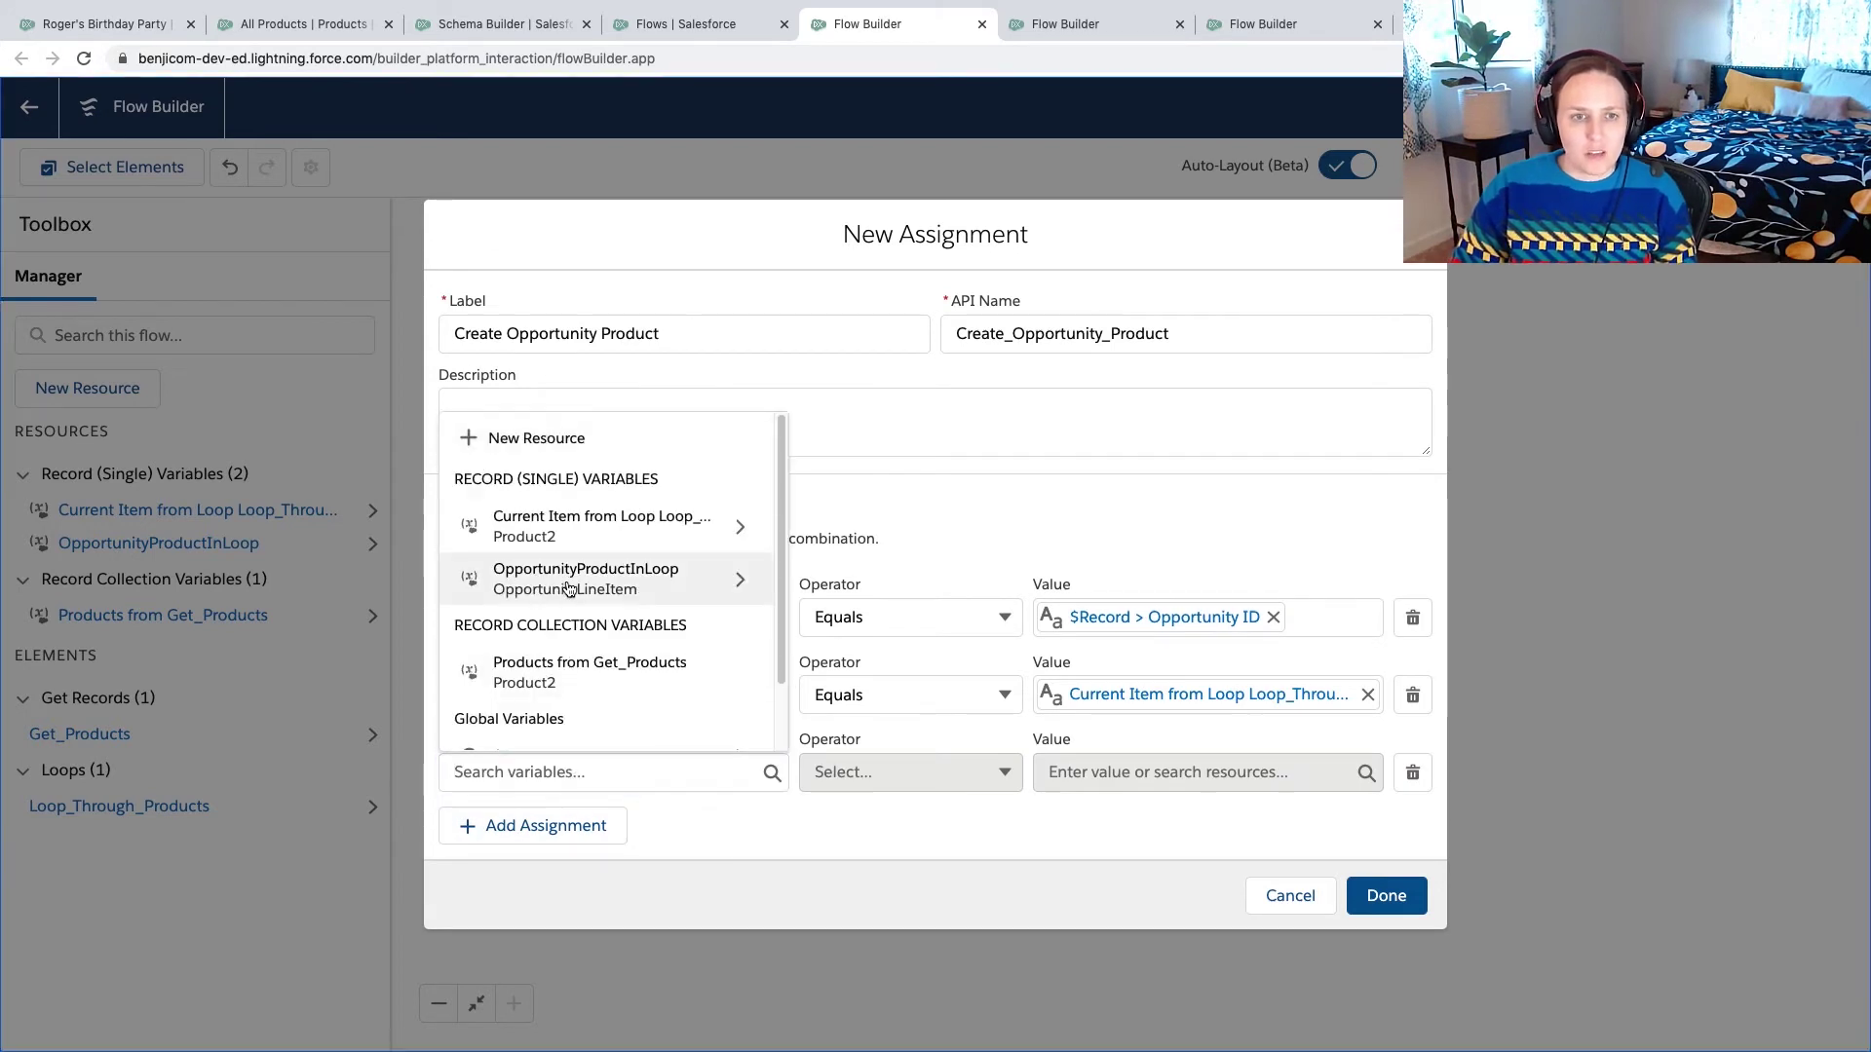
left_click(587, 579)
scroll(693, 672, "down", 5)
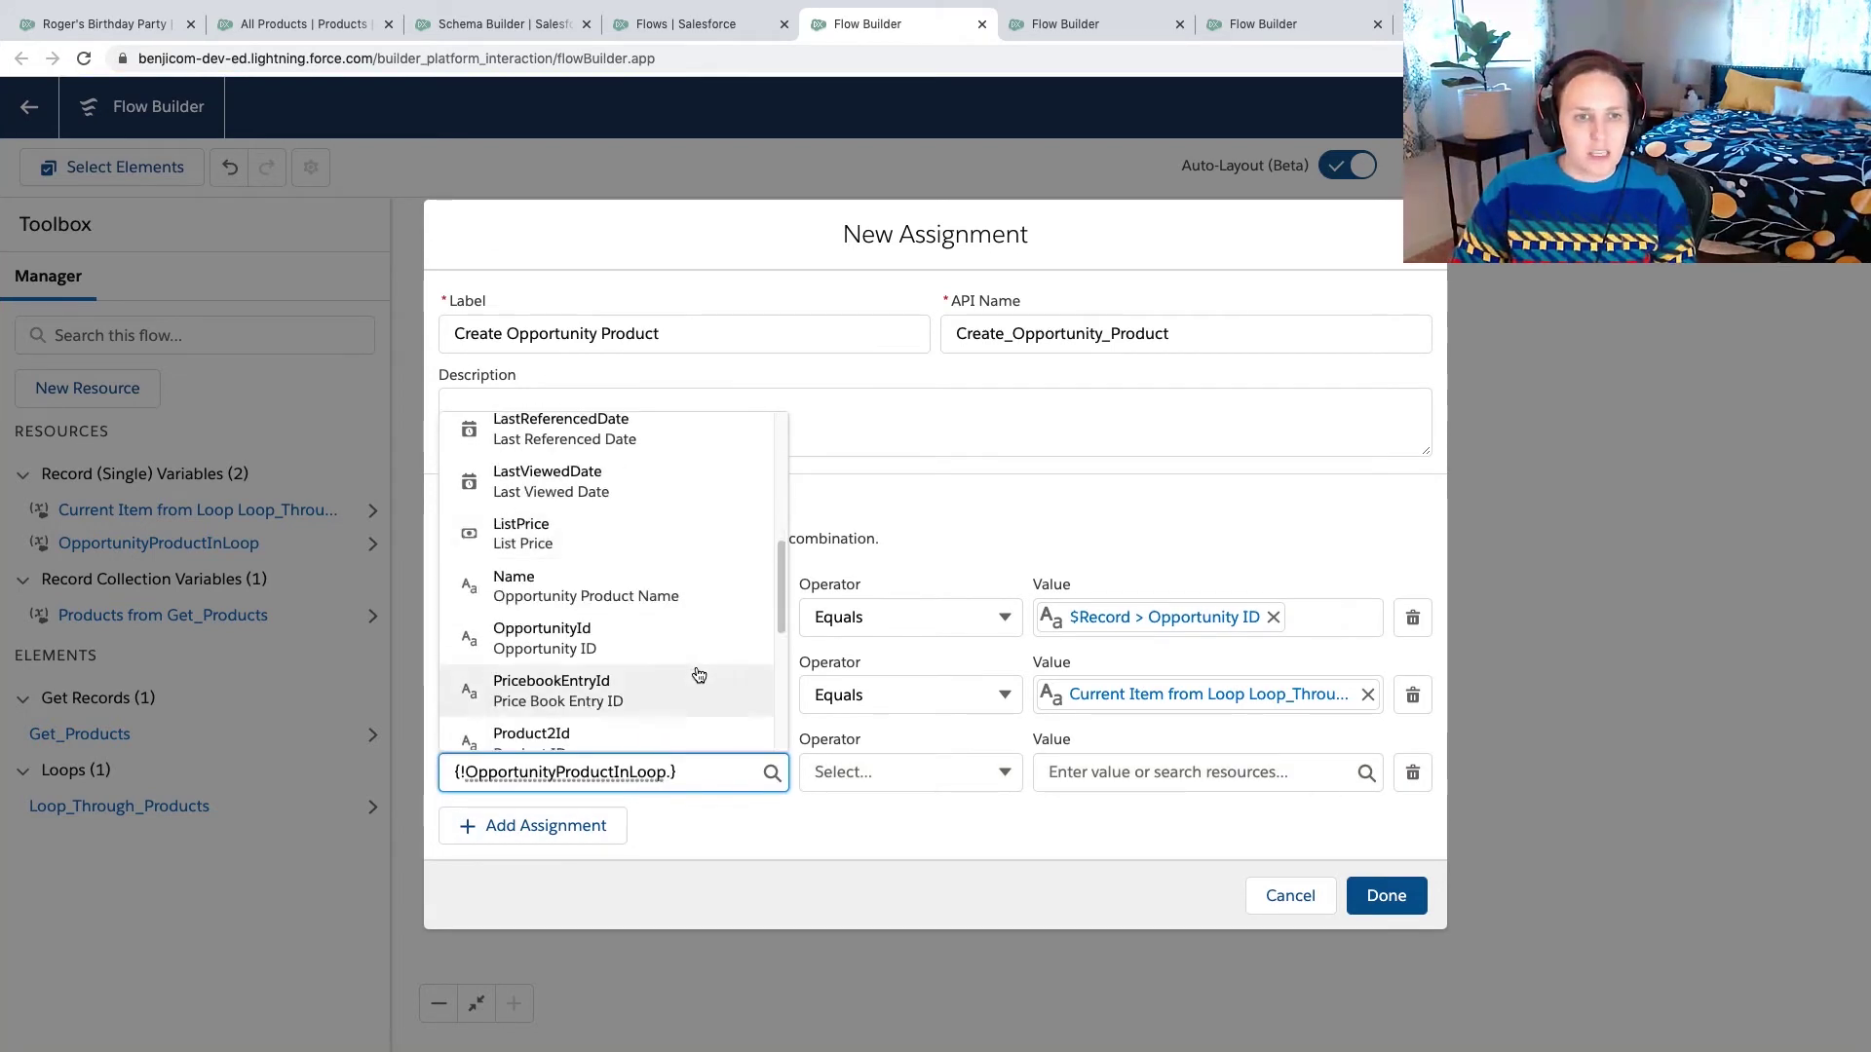
scroll(692, 675, "down", 1)
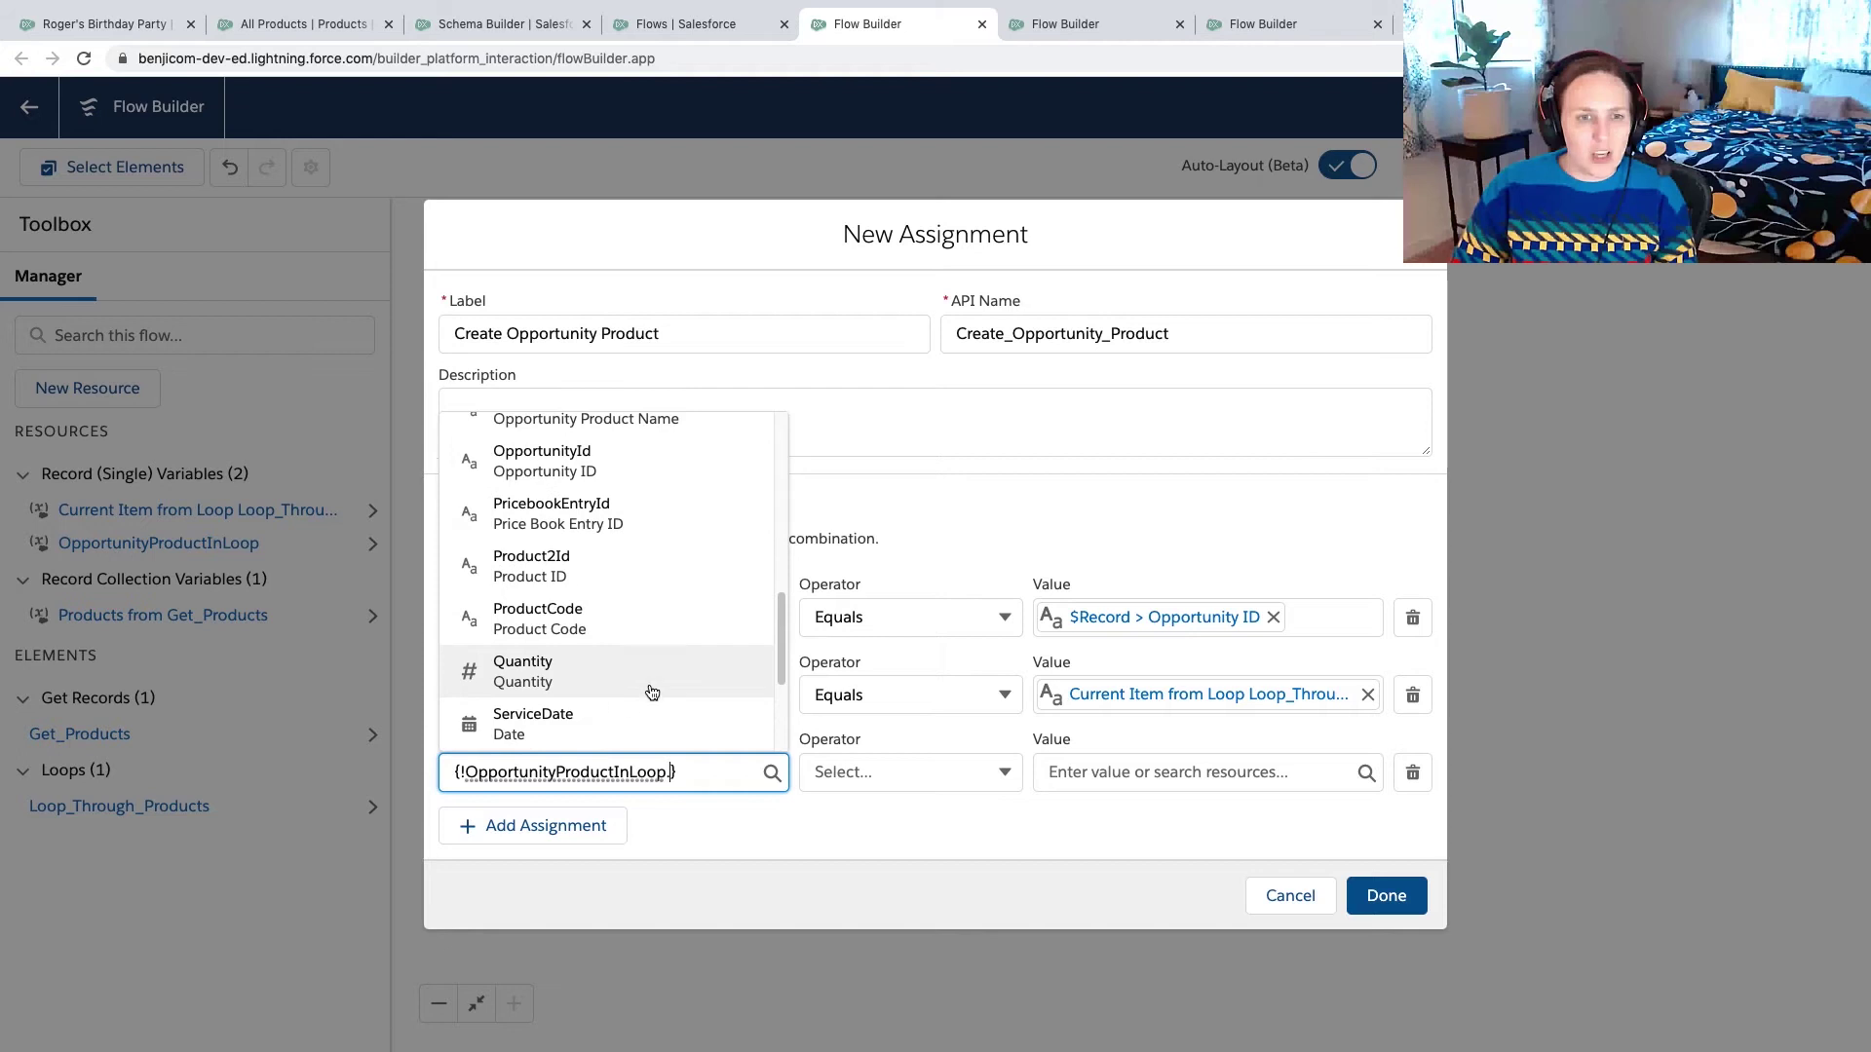
left_click(536, 679)
left_click(1102, 772)
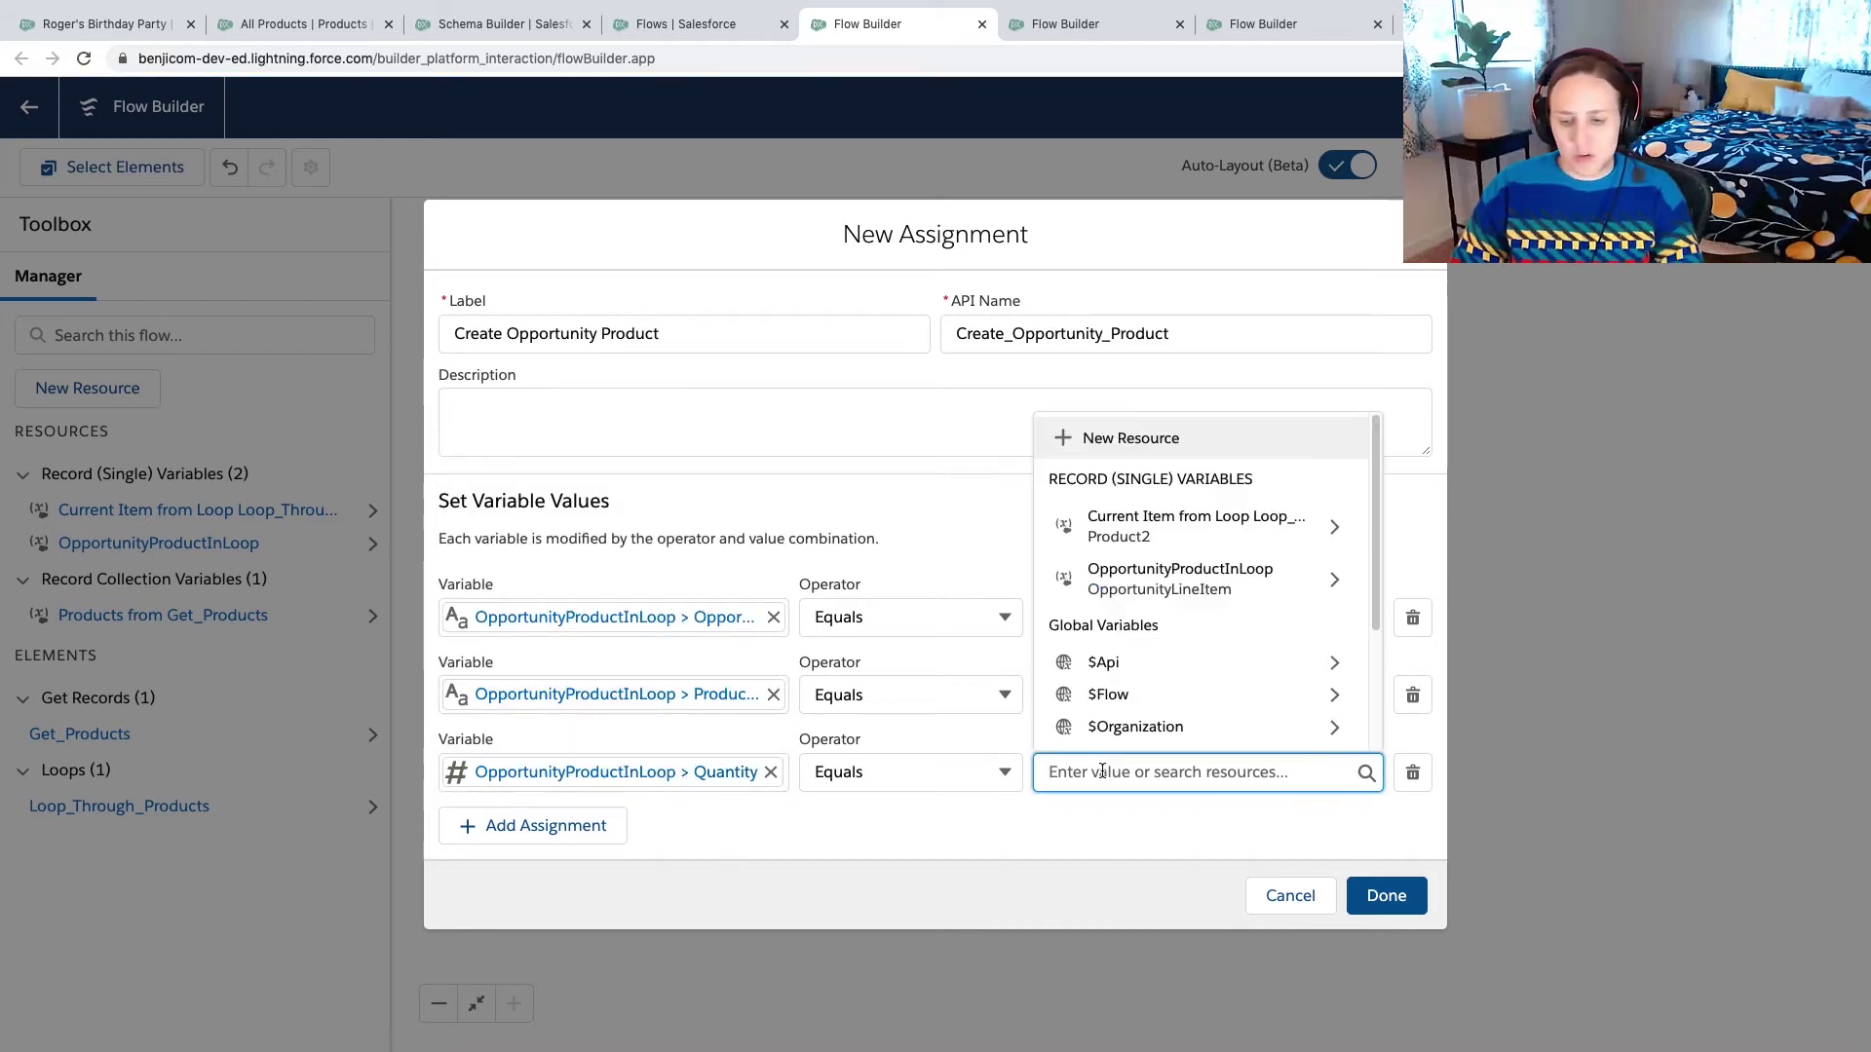
type("1")
left_click(1142, 838)
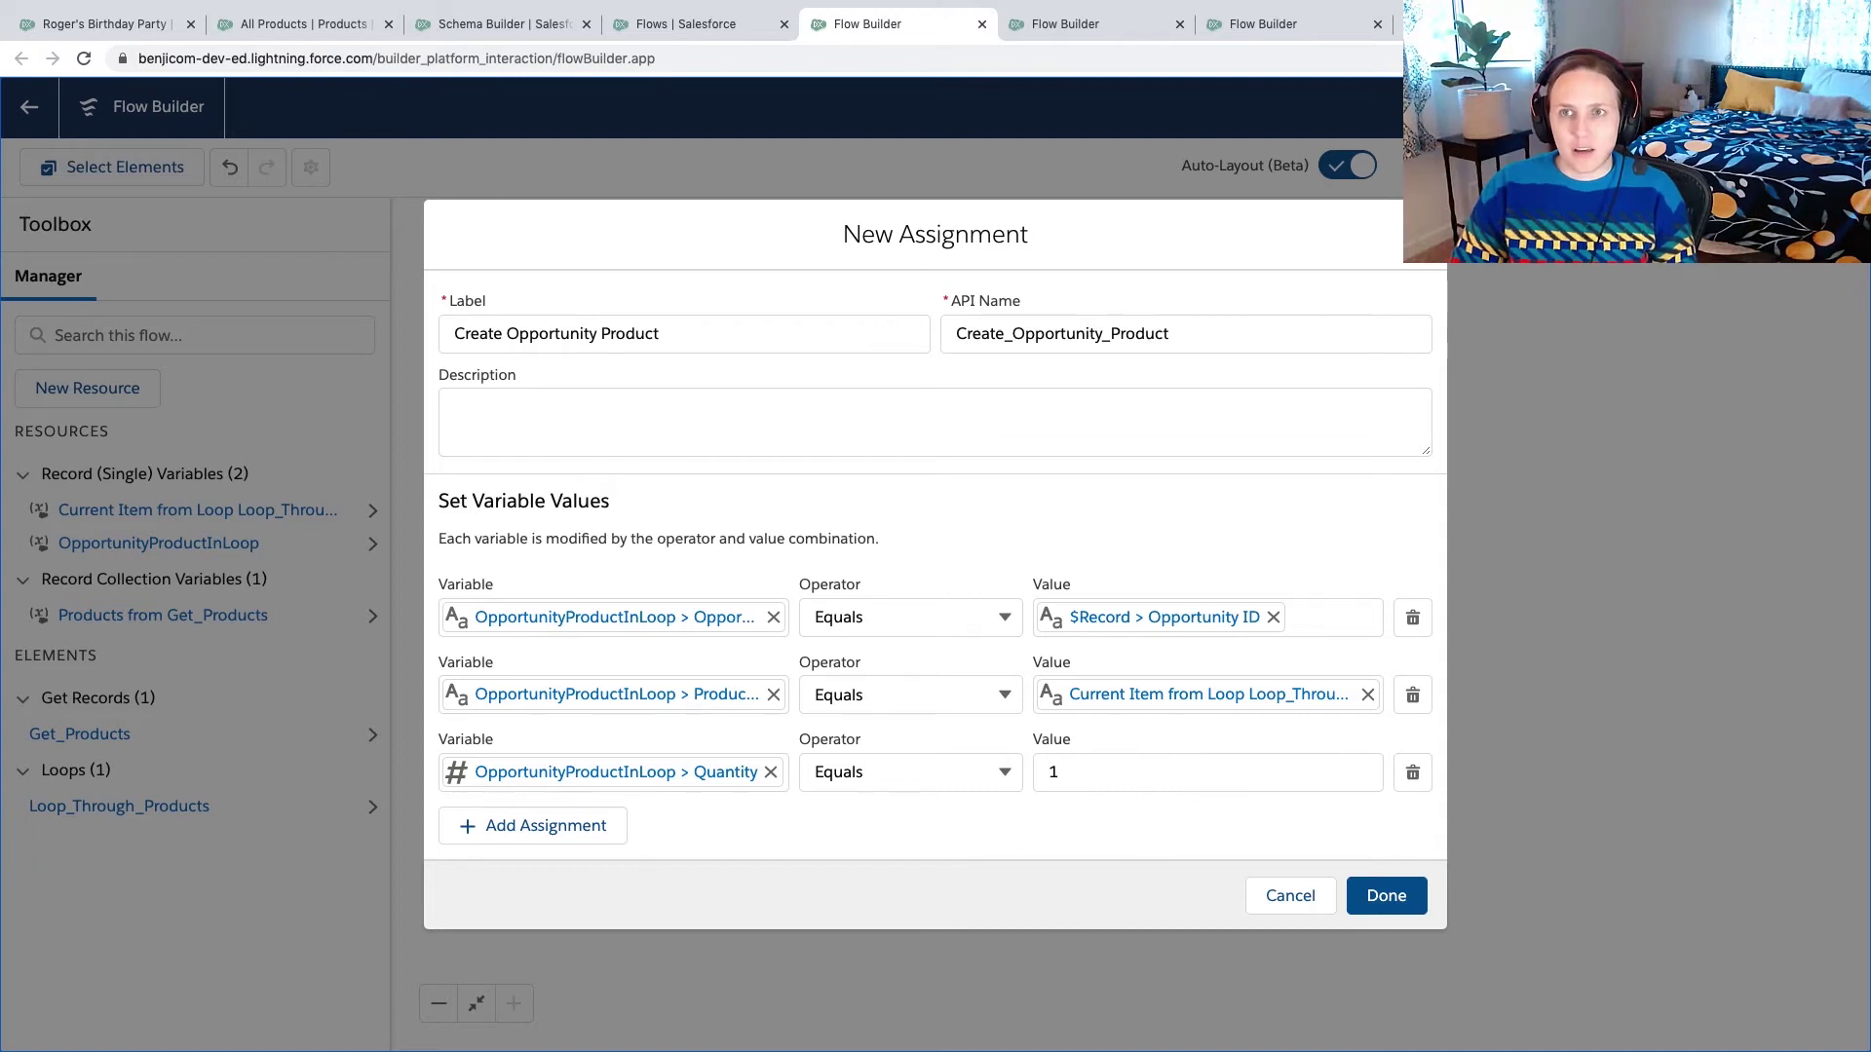
- Add a row setting OpportunityProductInLoop.TotalPrice to 1000 and save the assignment
left_click(522, 826)
left_click(523, 819)
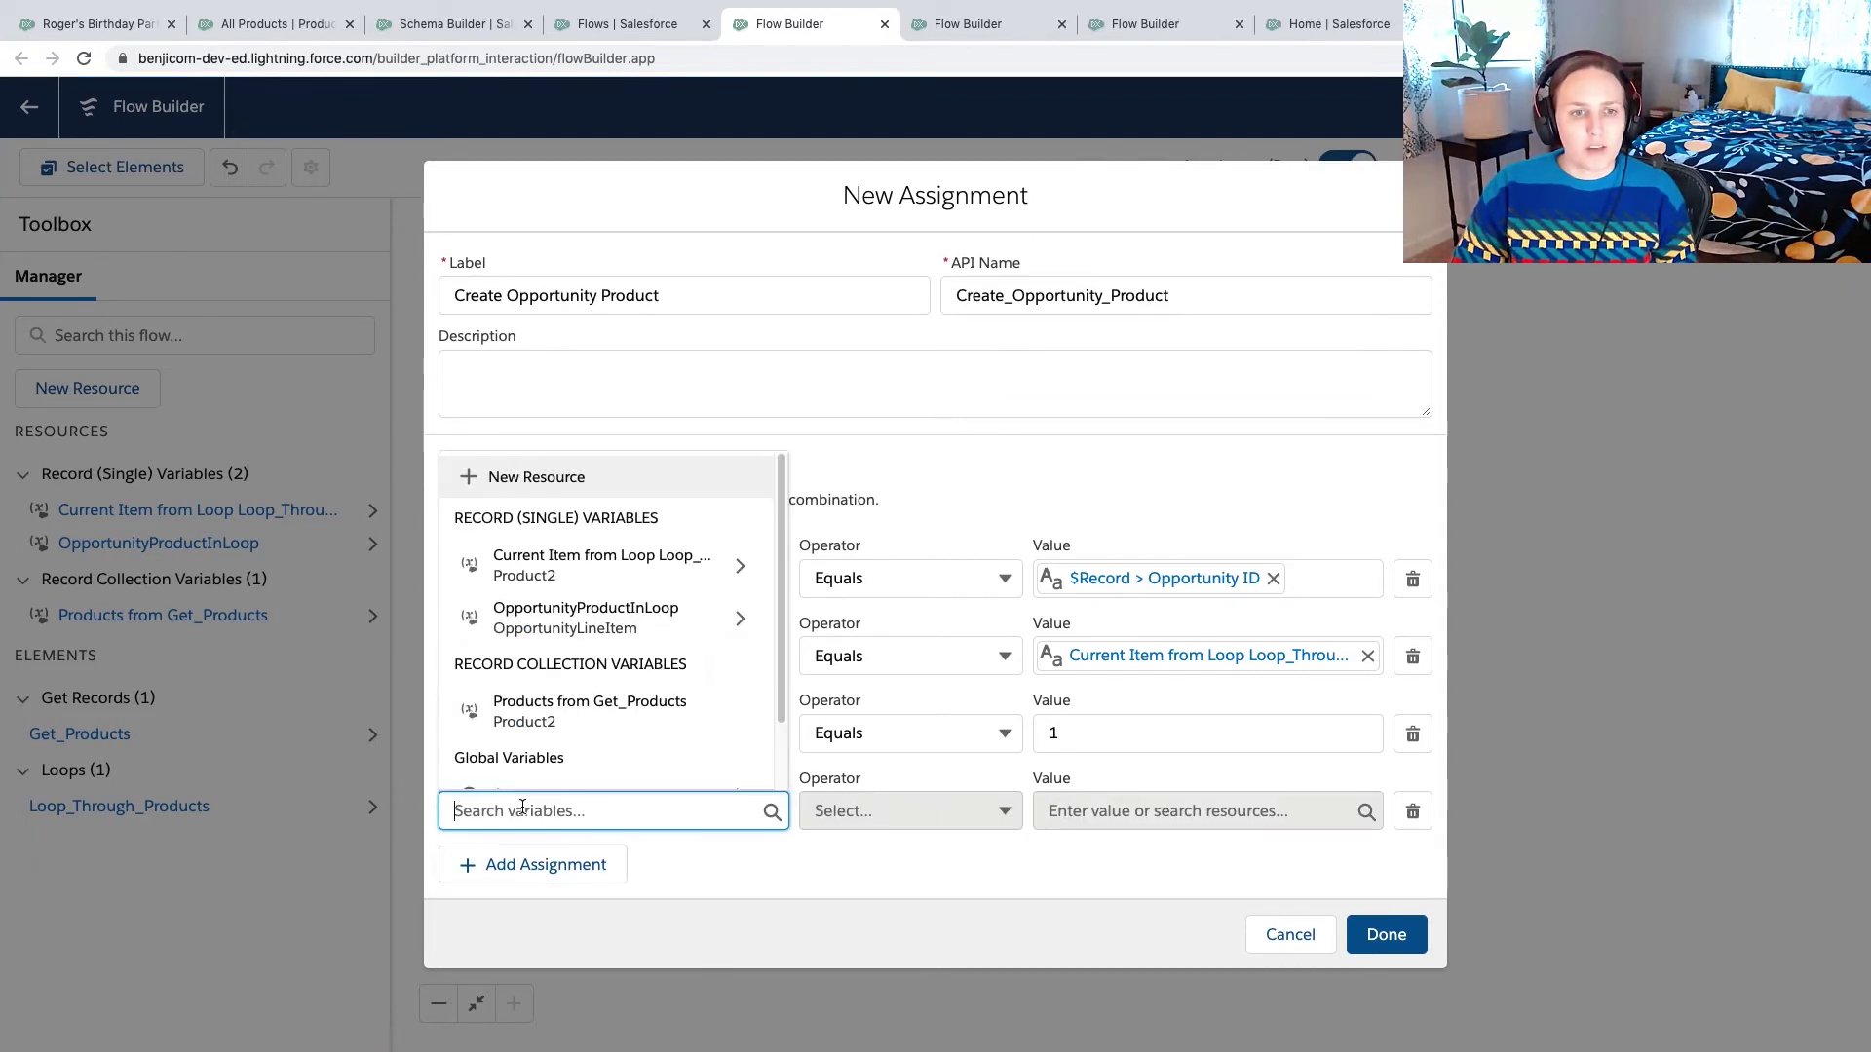
left_click(595, 634)
scroll(597, 643, "down", 1)
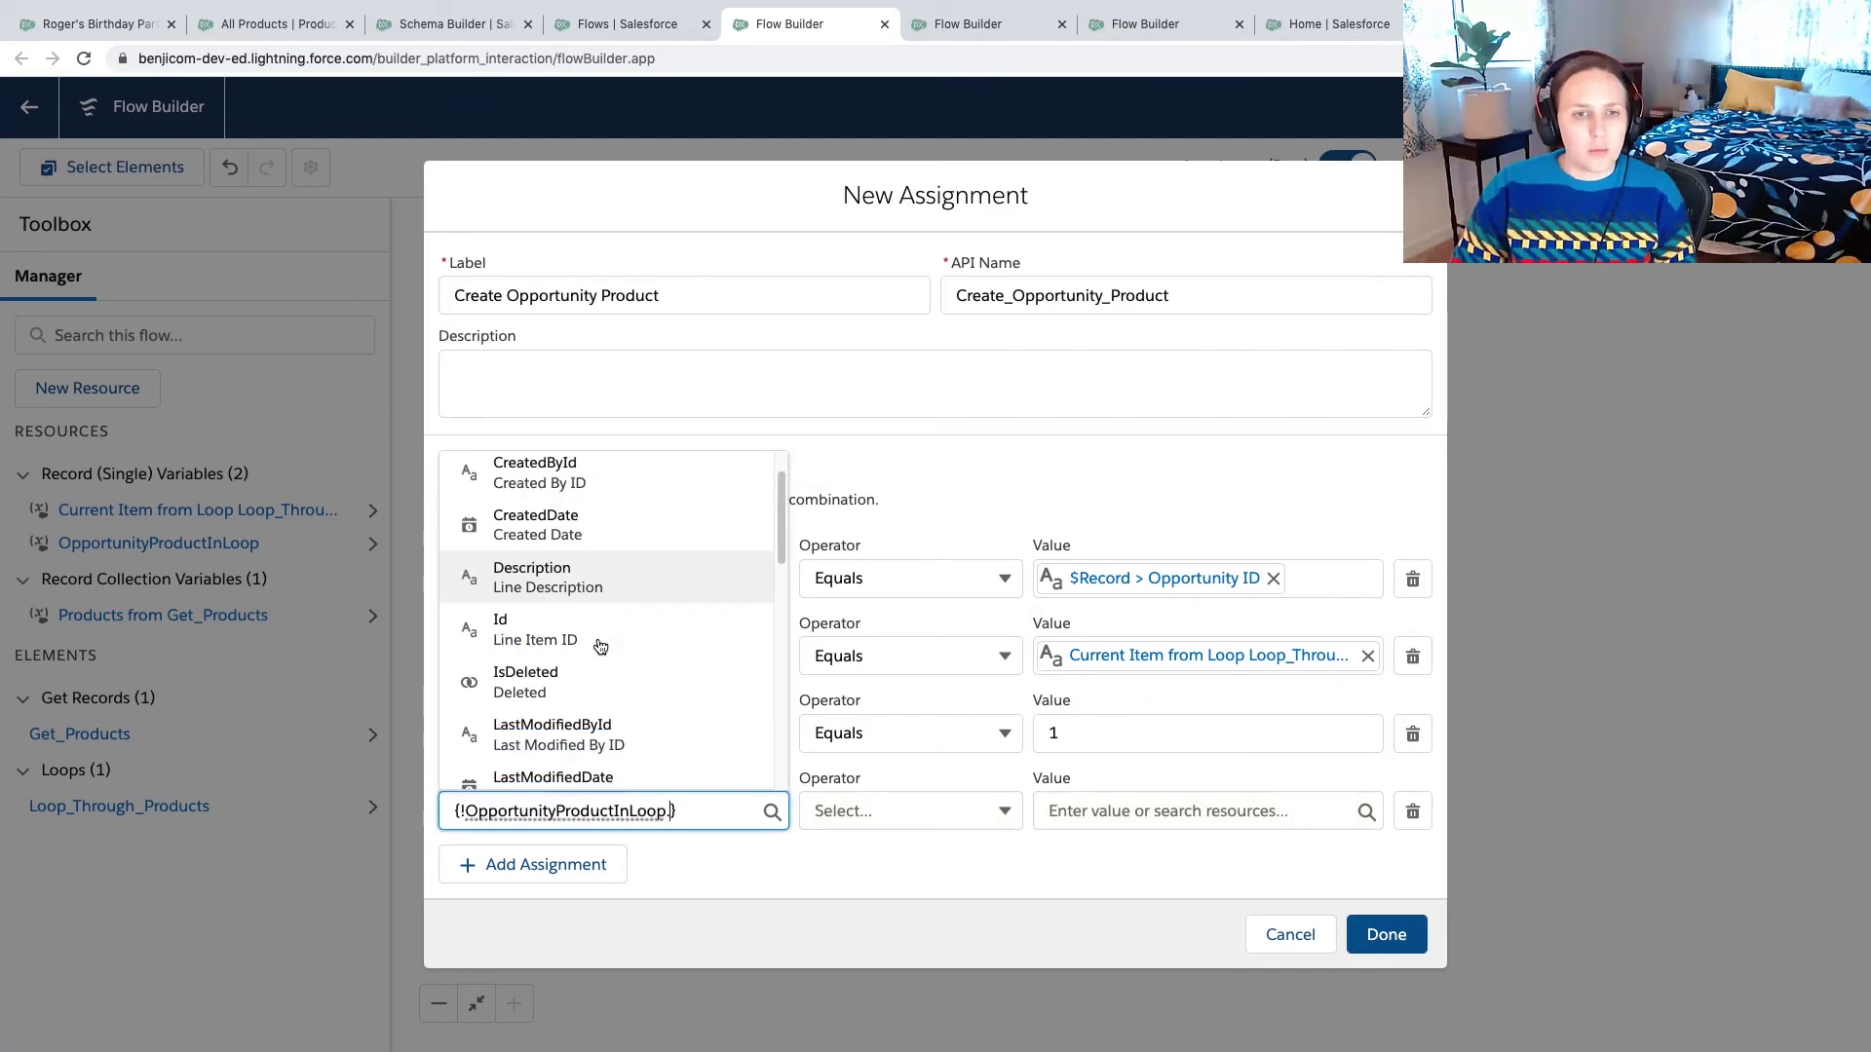
scroll(597, 647, "down", 5)
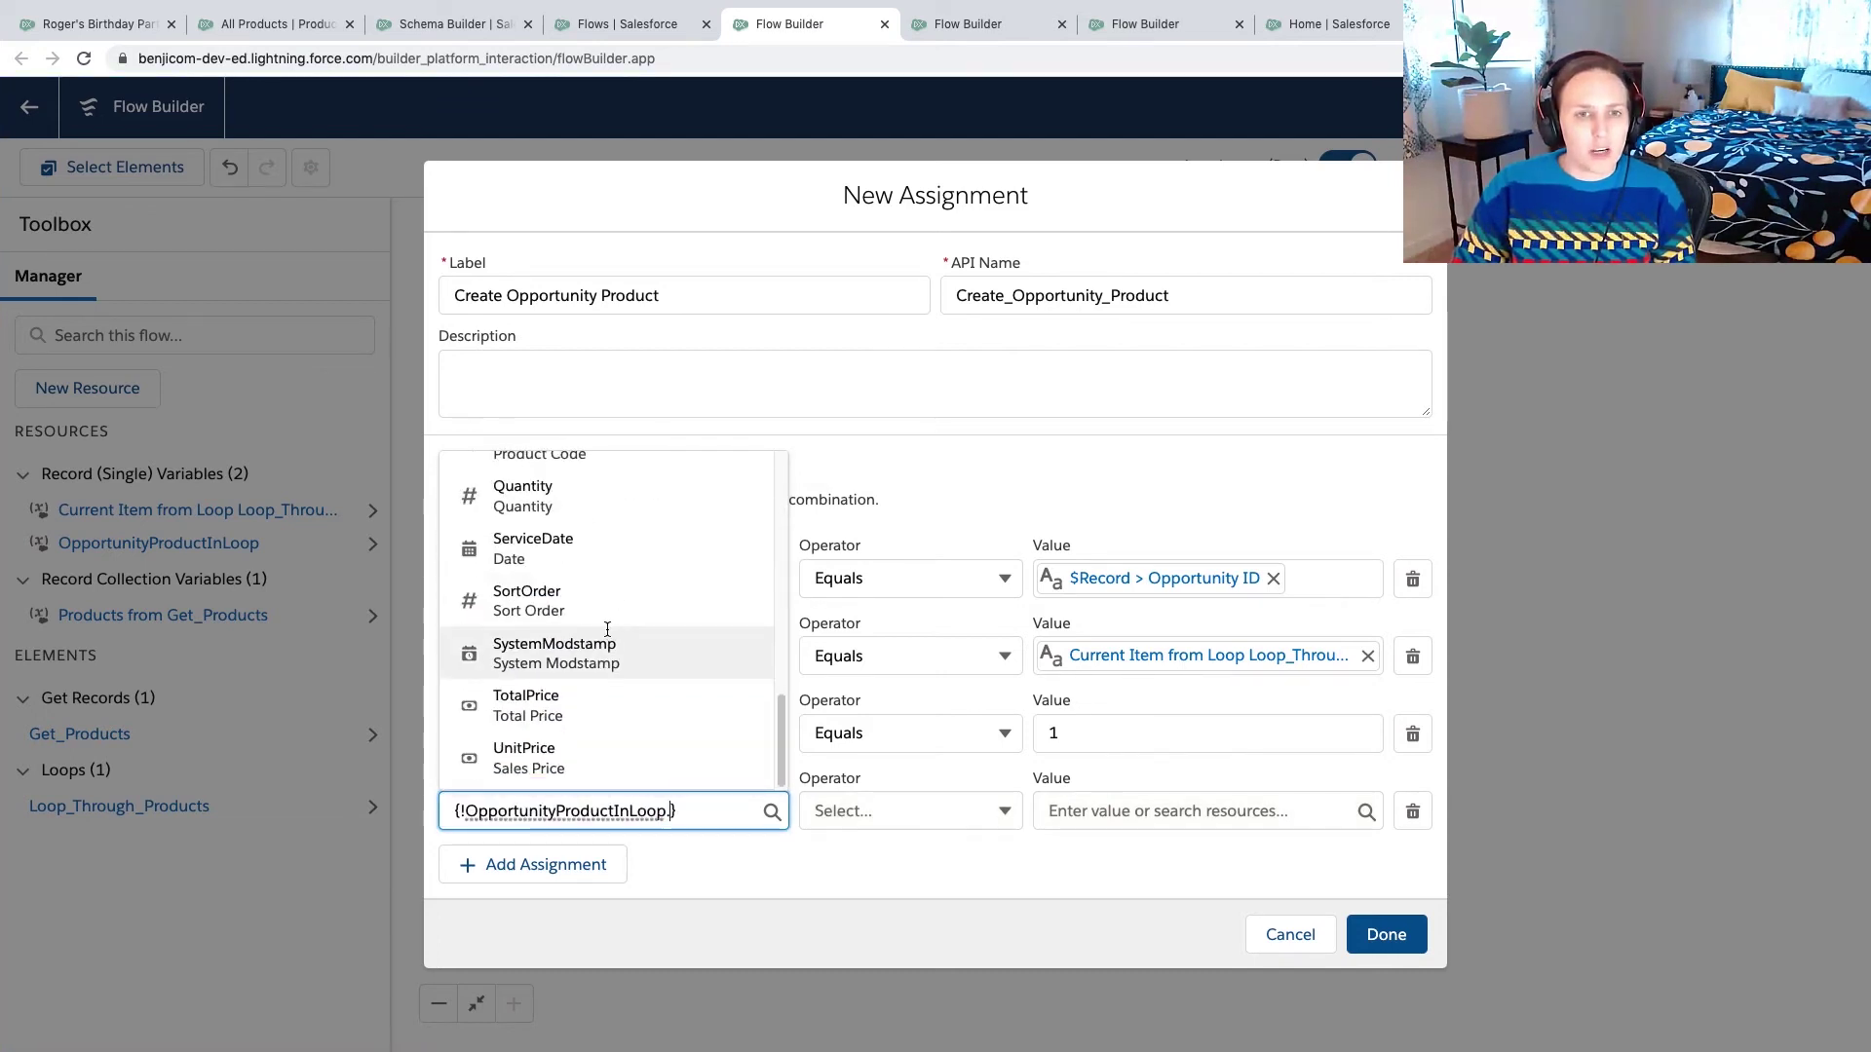
left_click(591, 698)
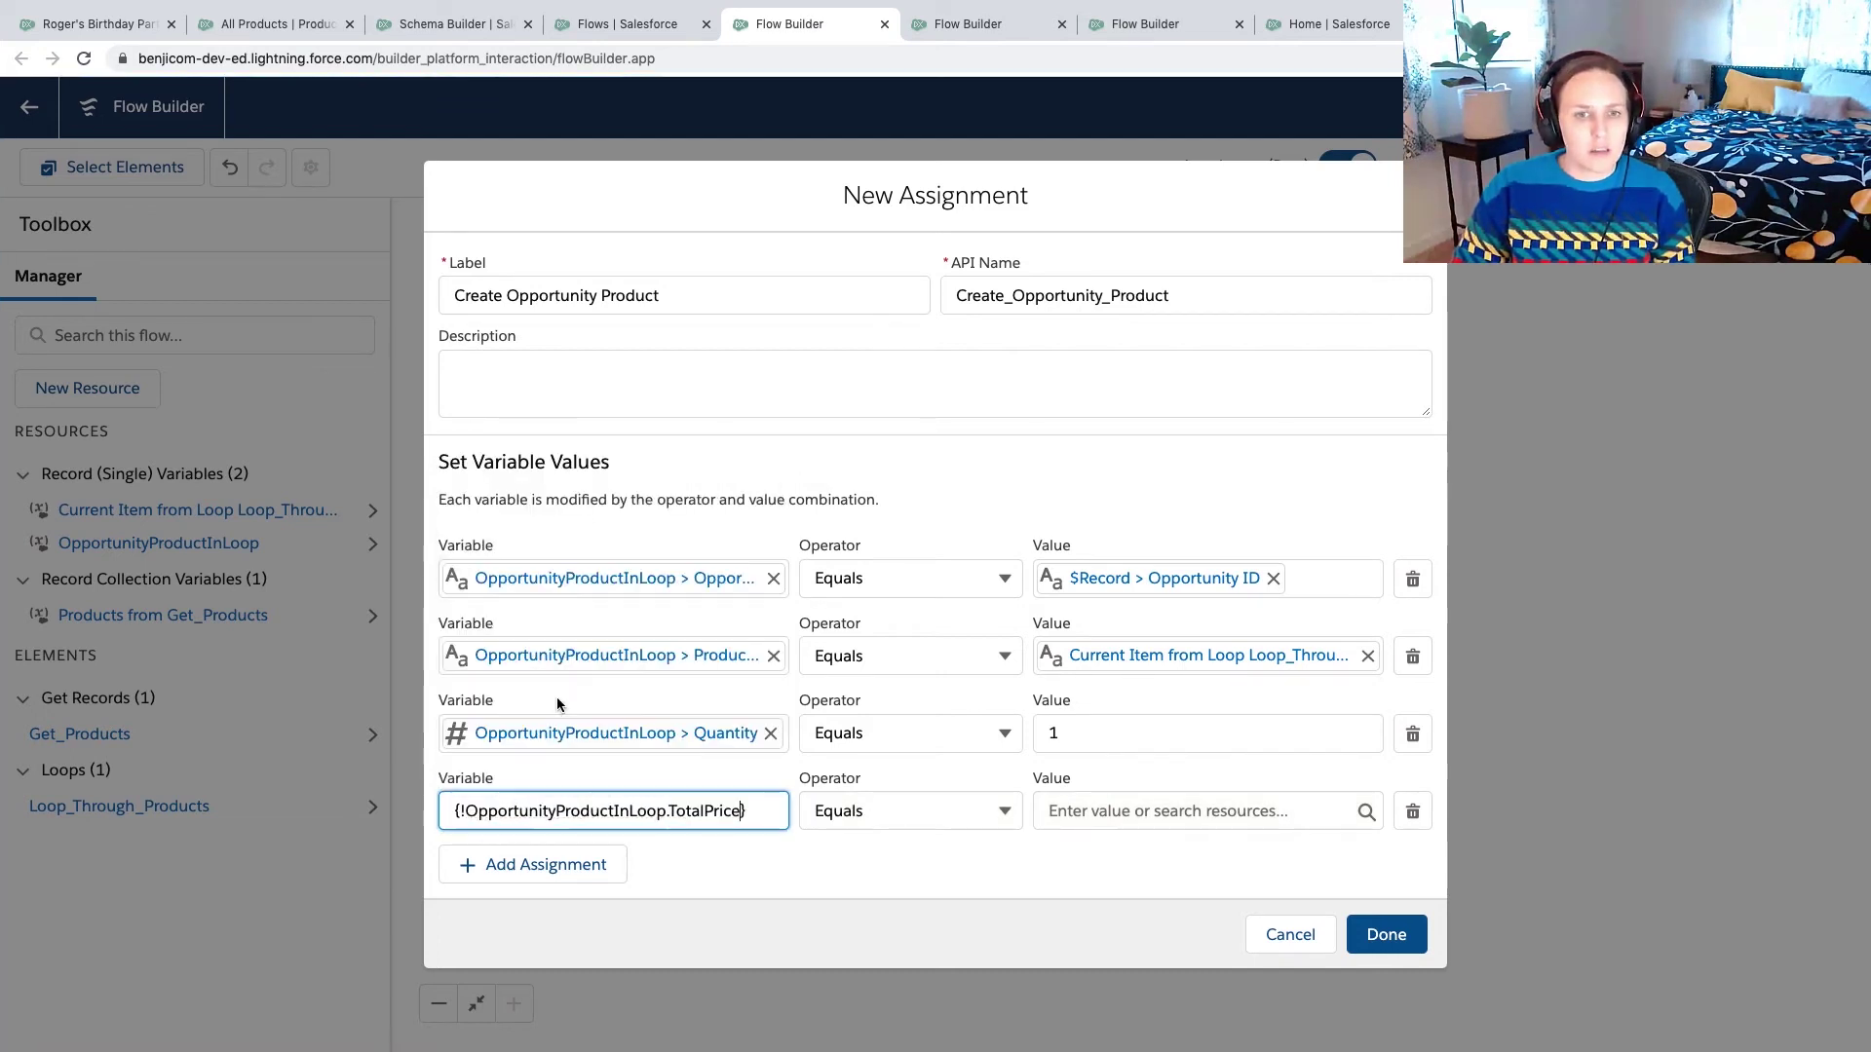
left_click(1068, 808)
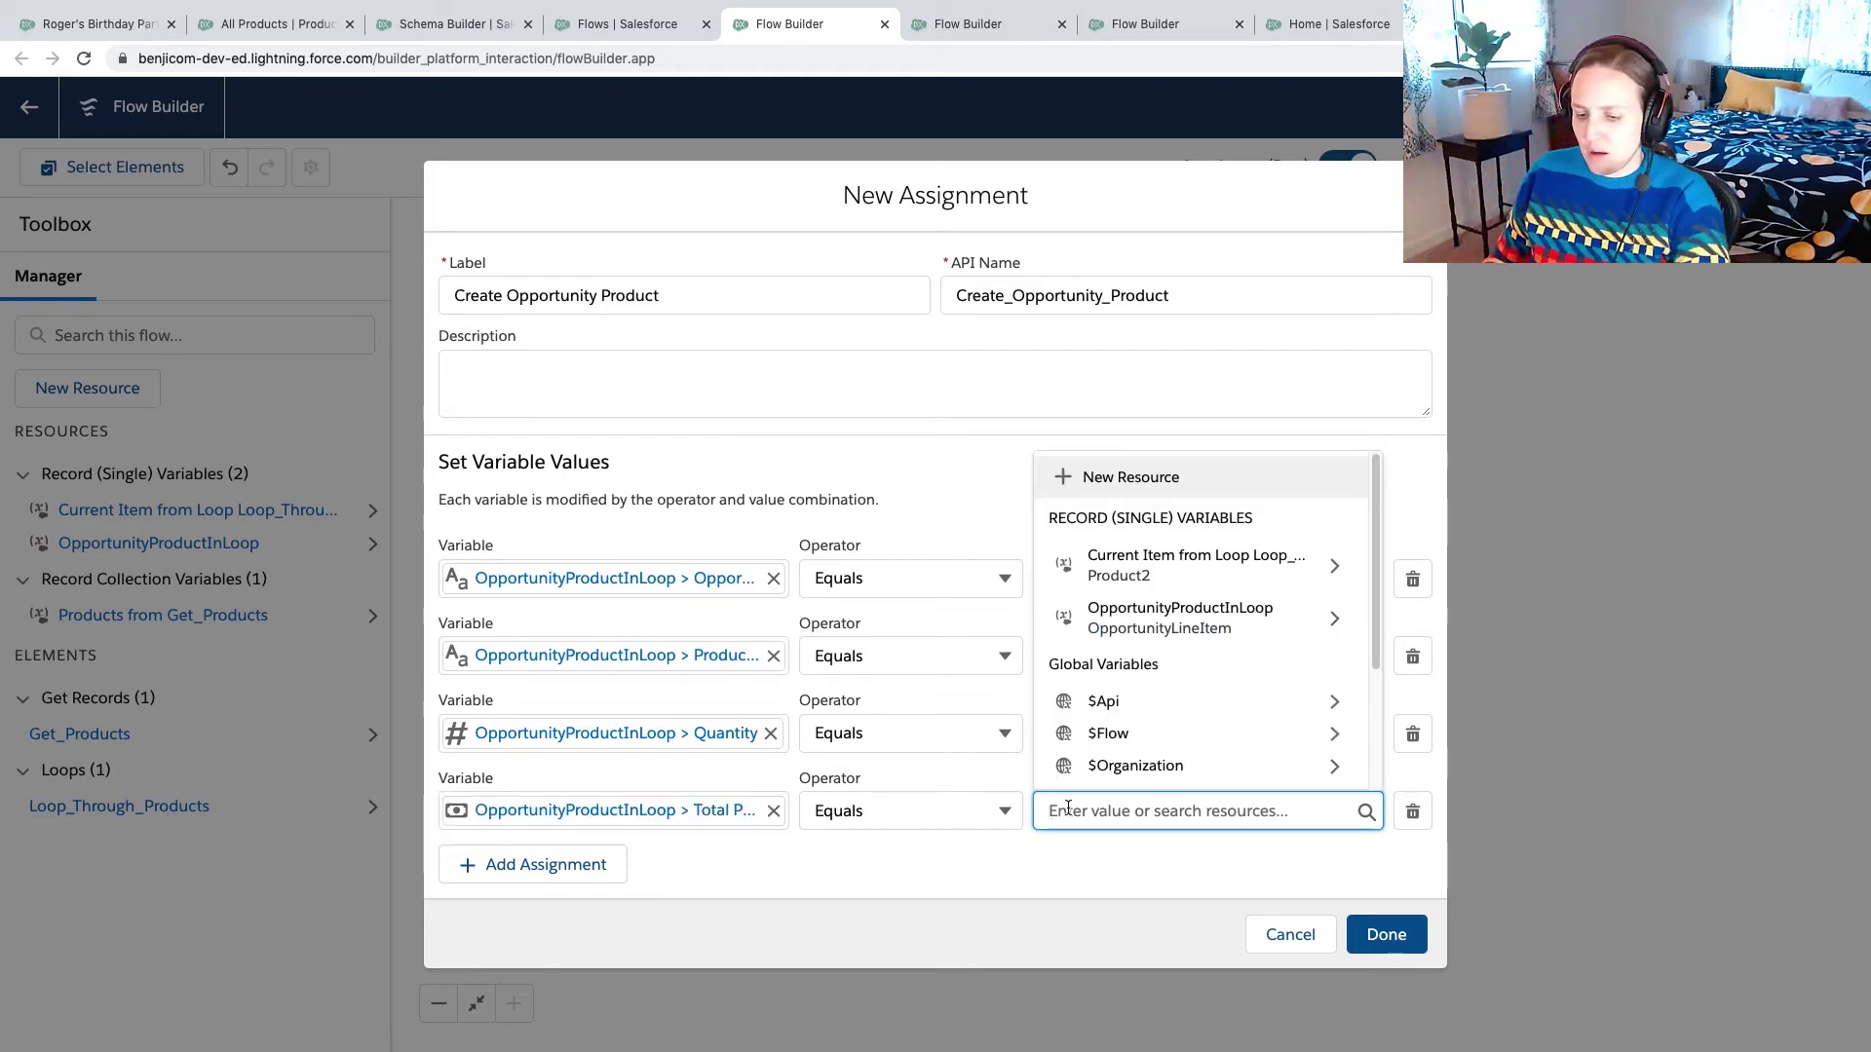
type("1000")
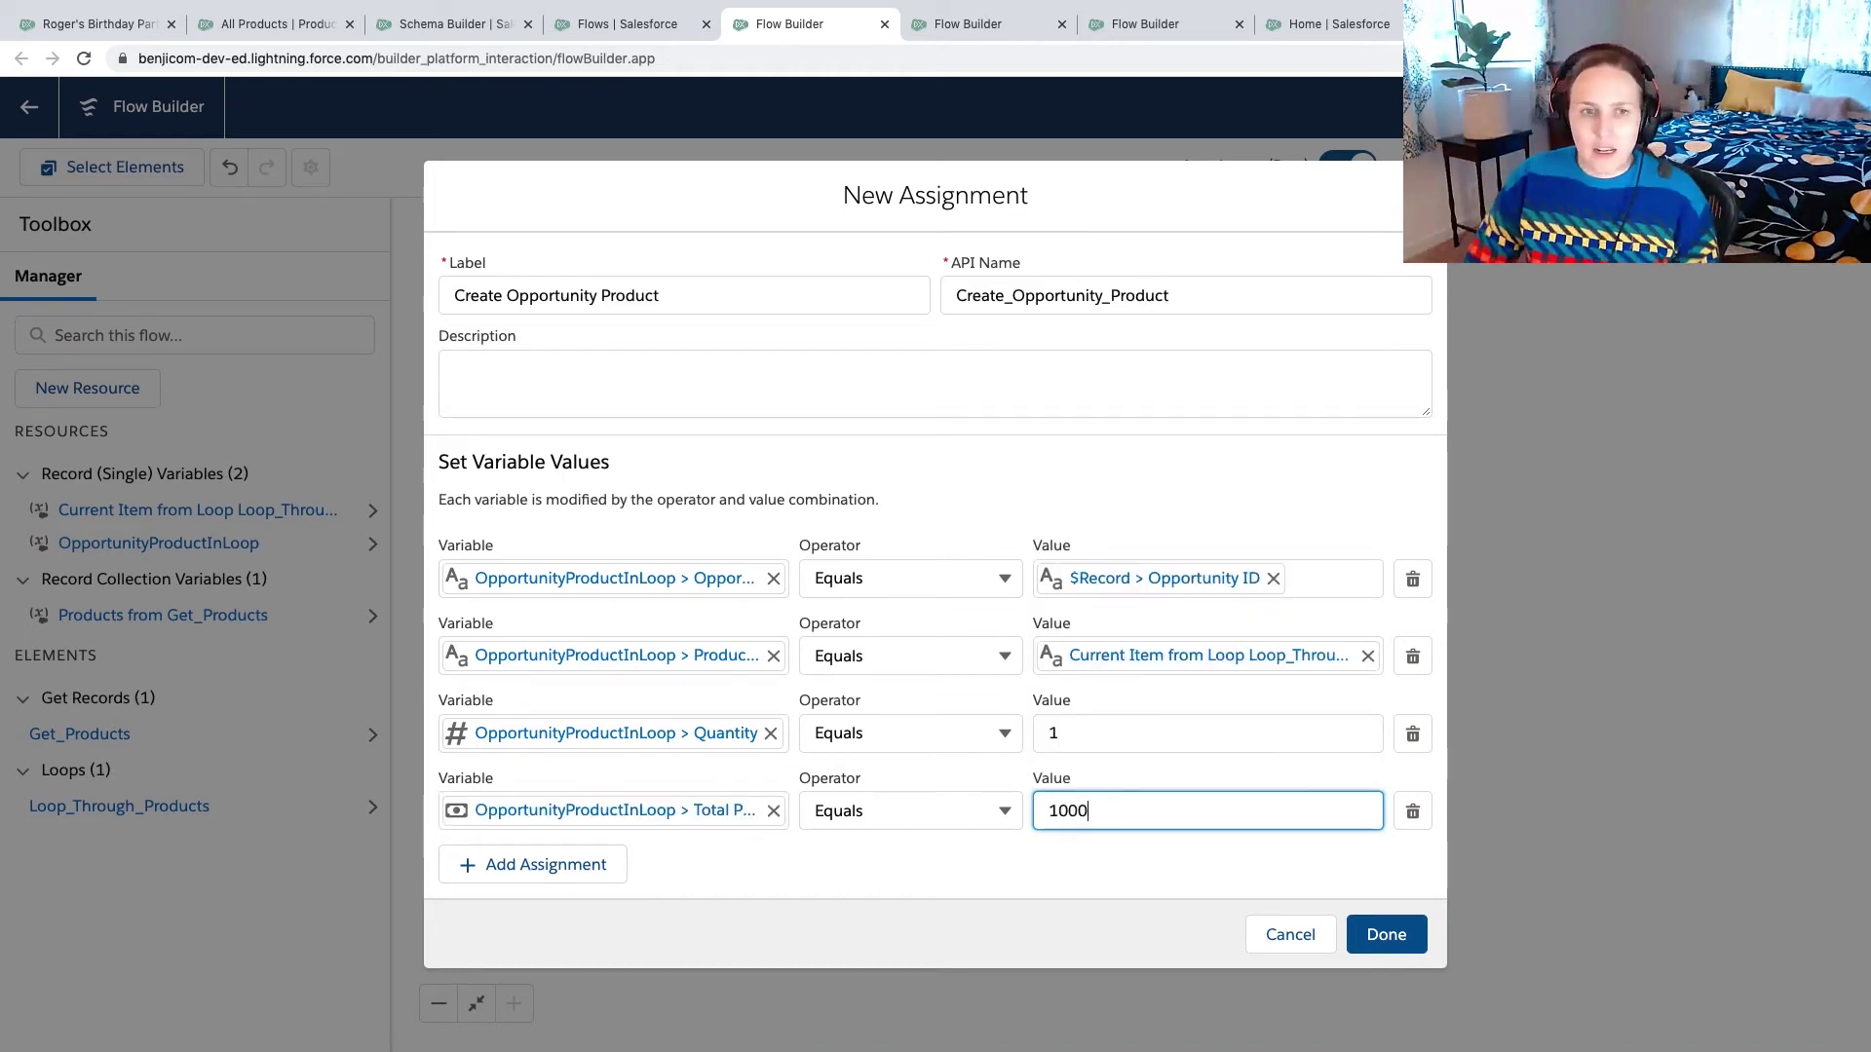
left_click(1054, 882)
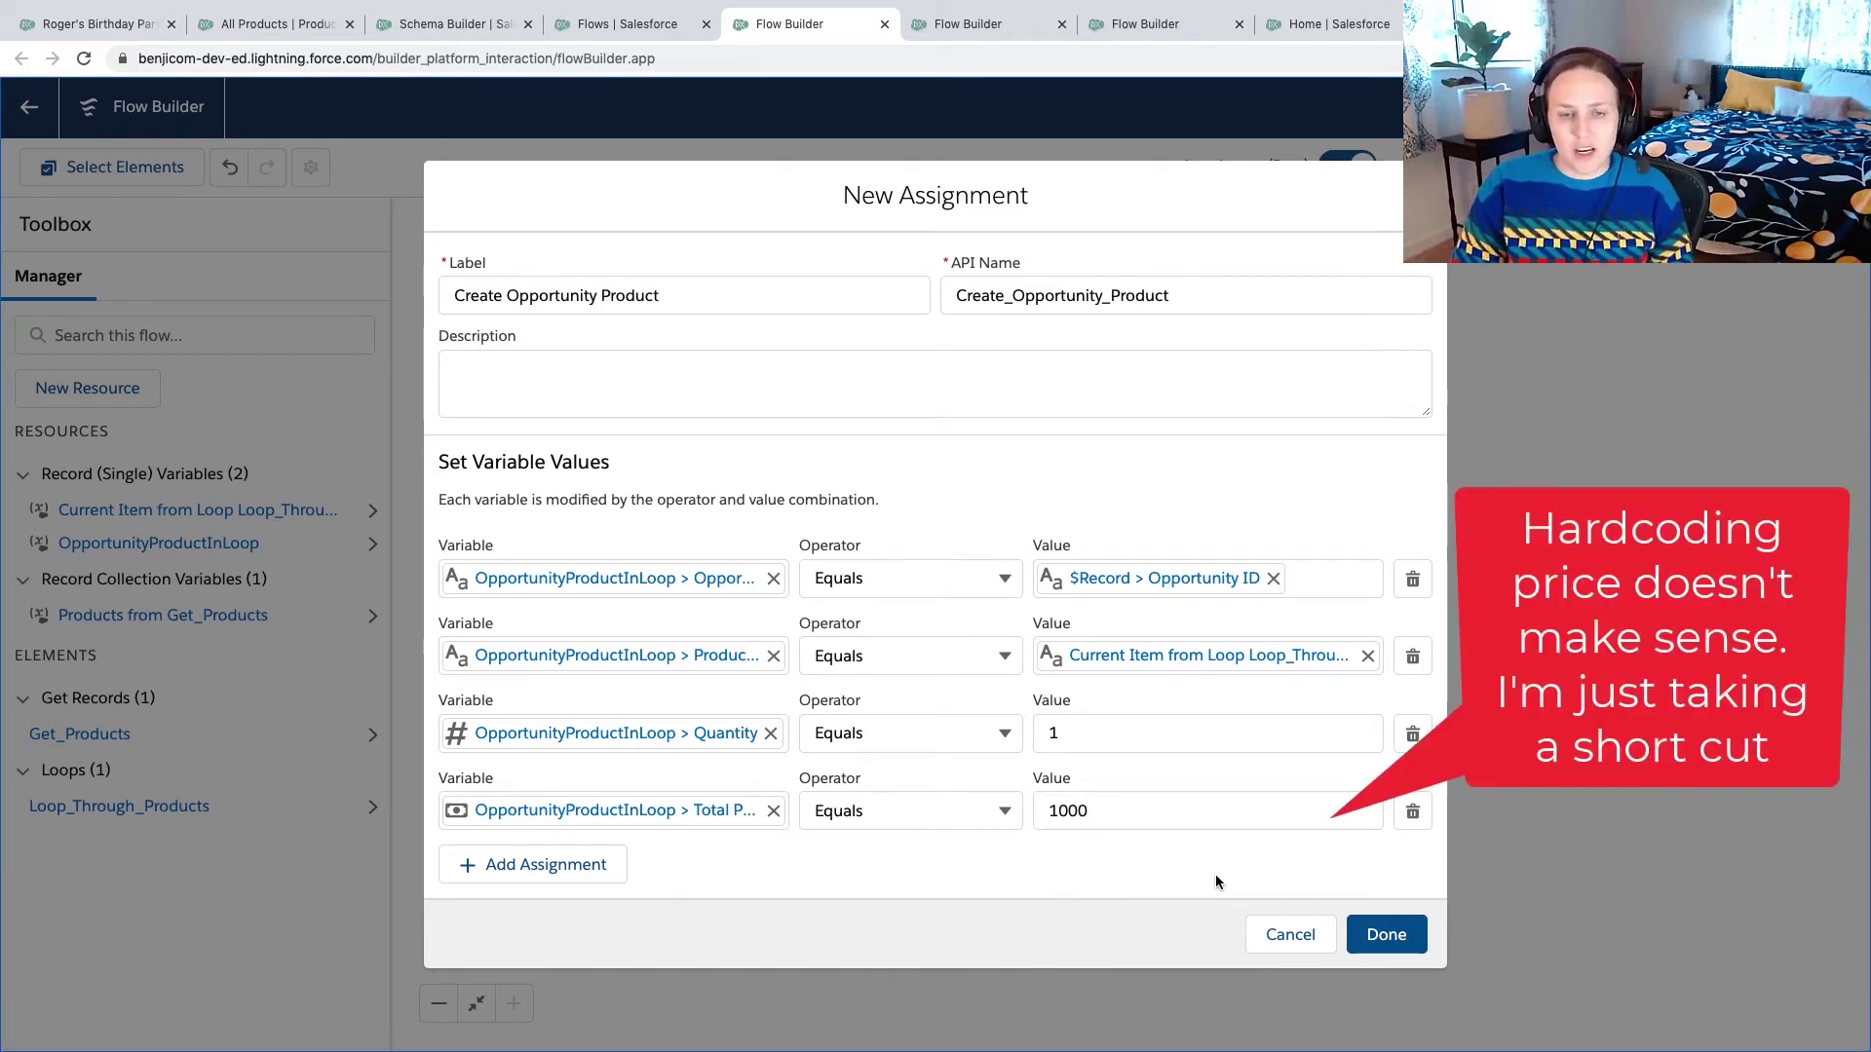
left_click(1385, 941)
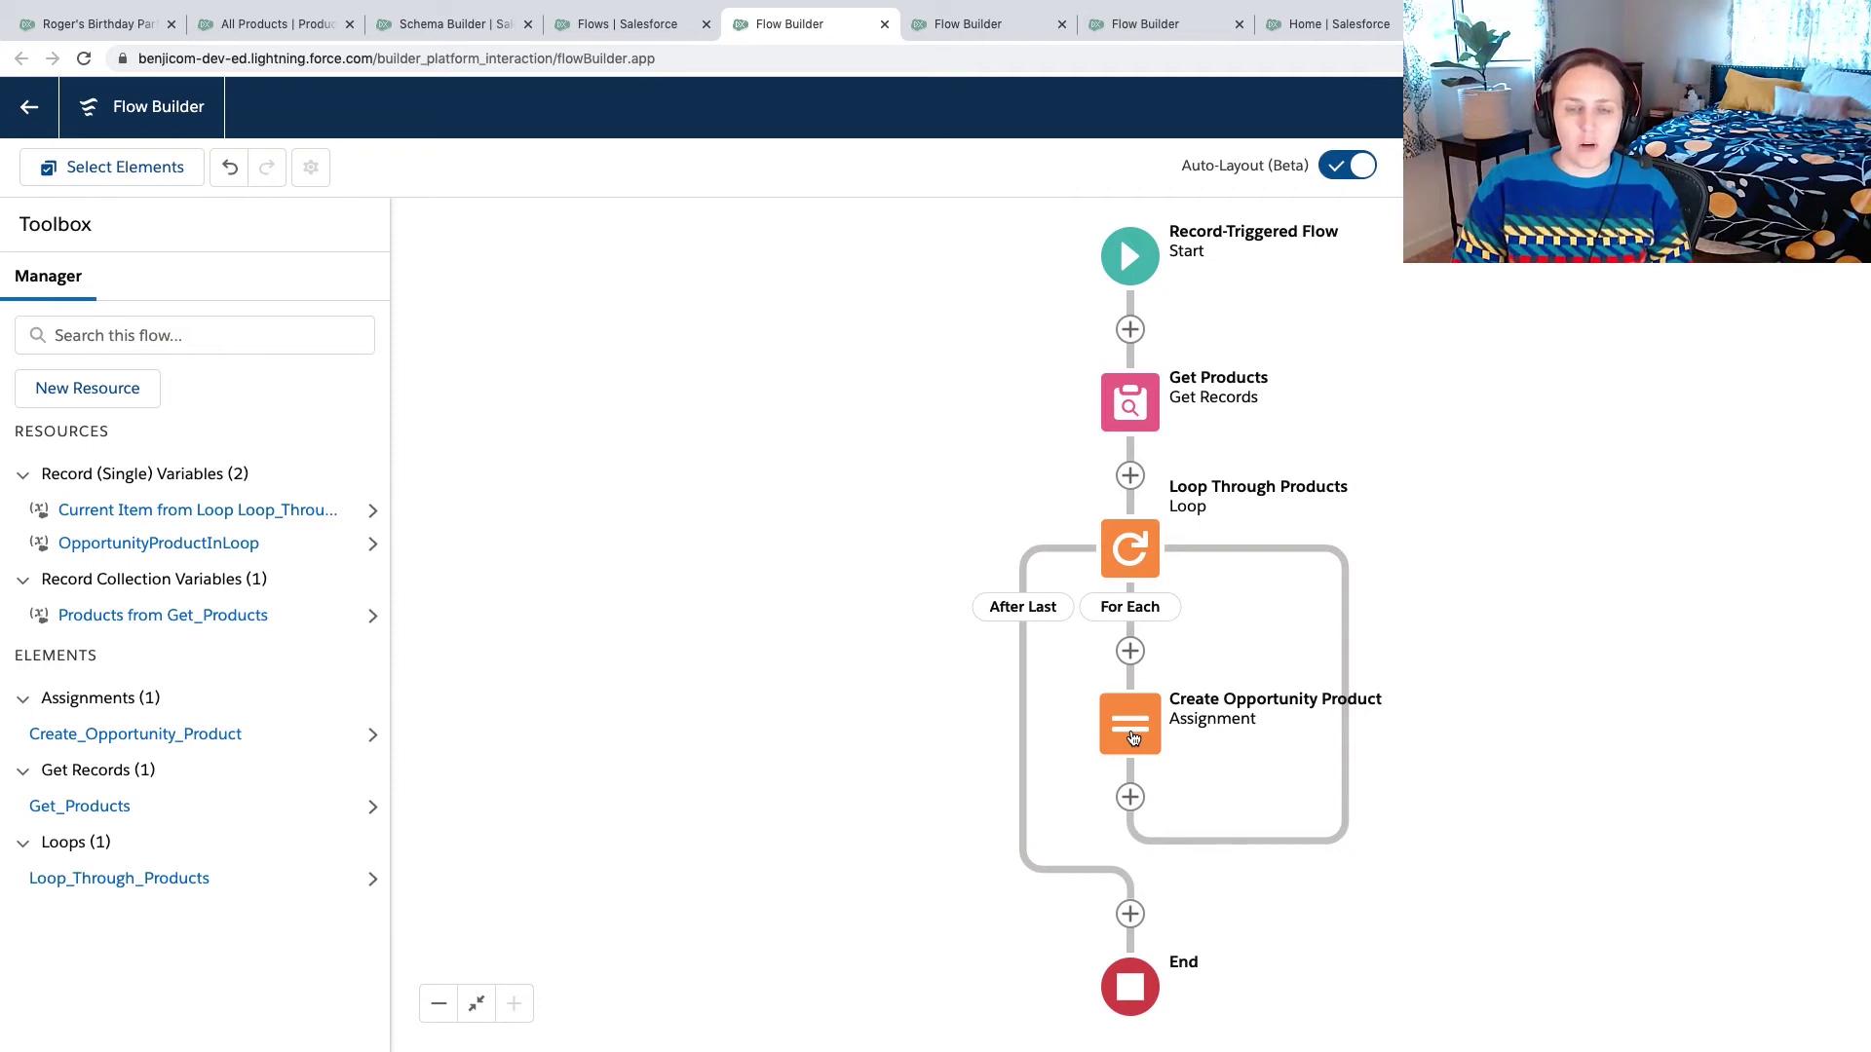
- Open the Add Element choices below the Create Opportunity Product assignment
left_click(1129, 796)
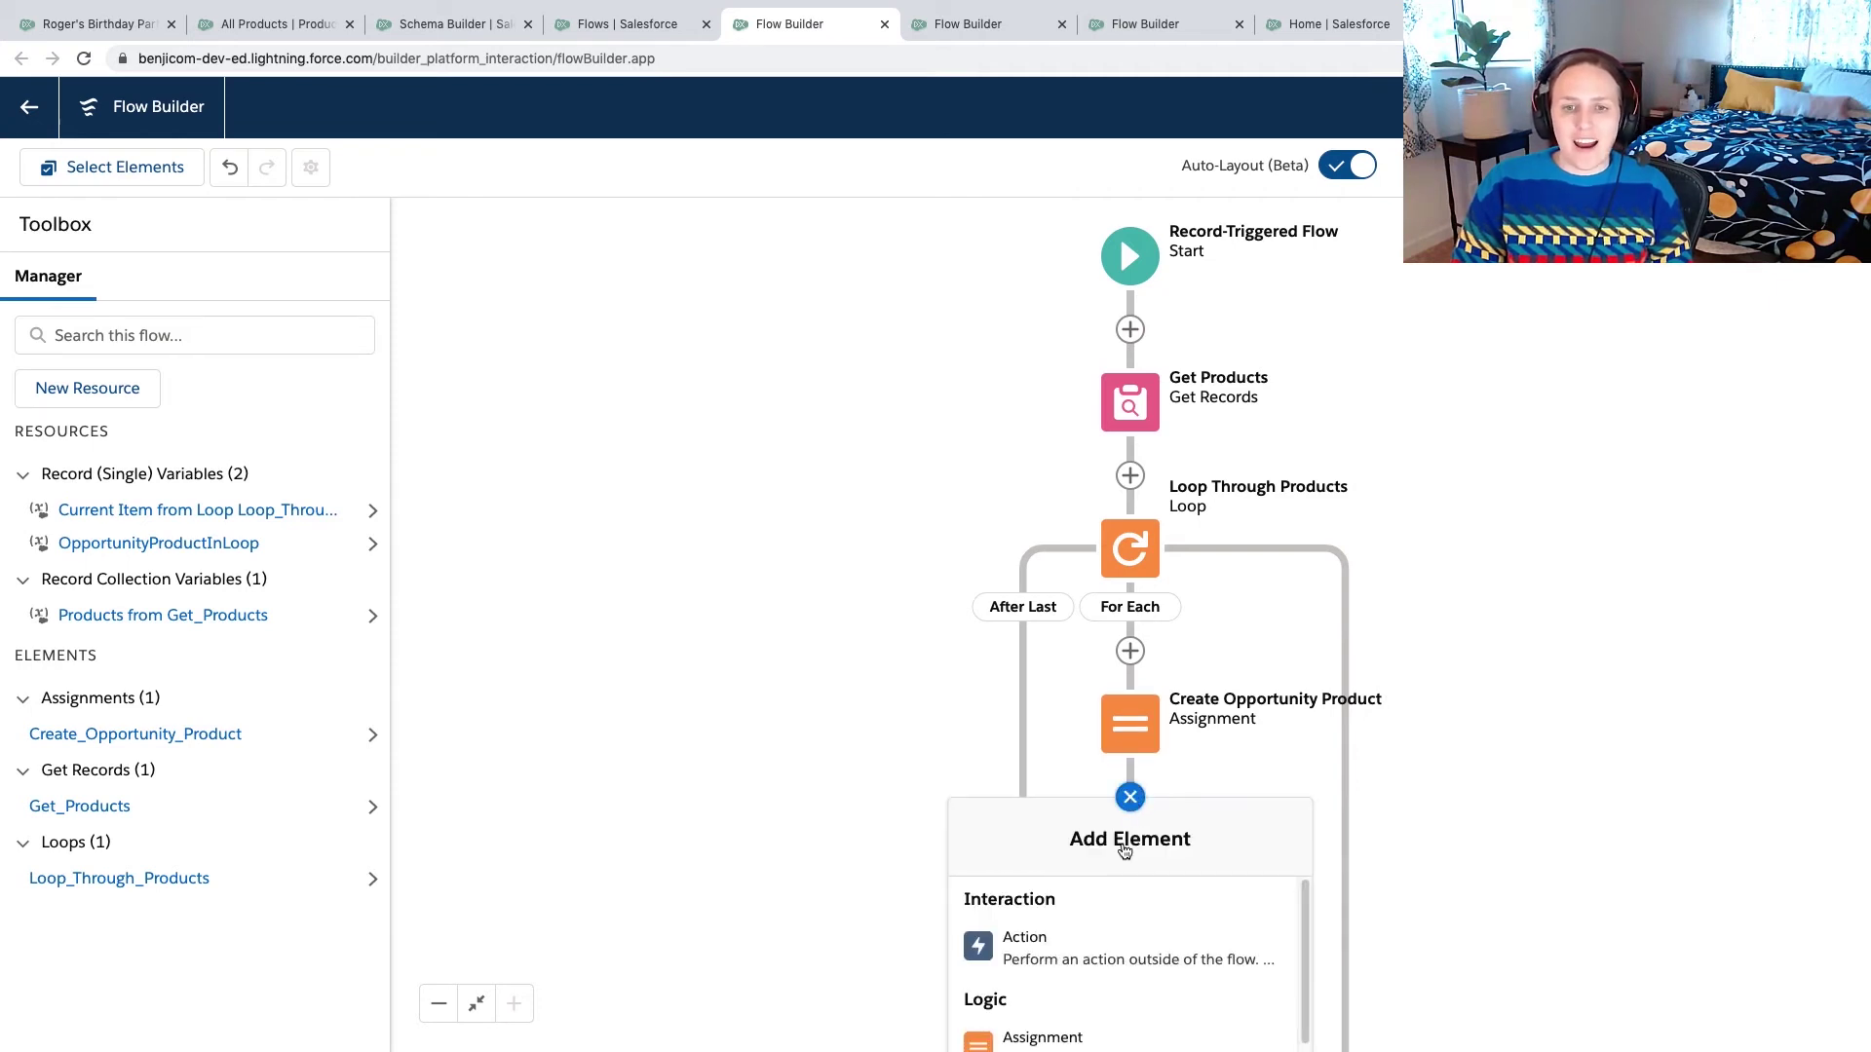
scroll(943, 788, "down", 7)
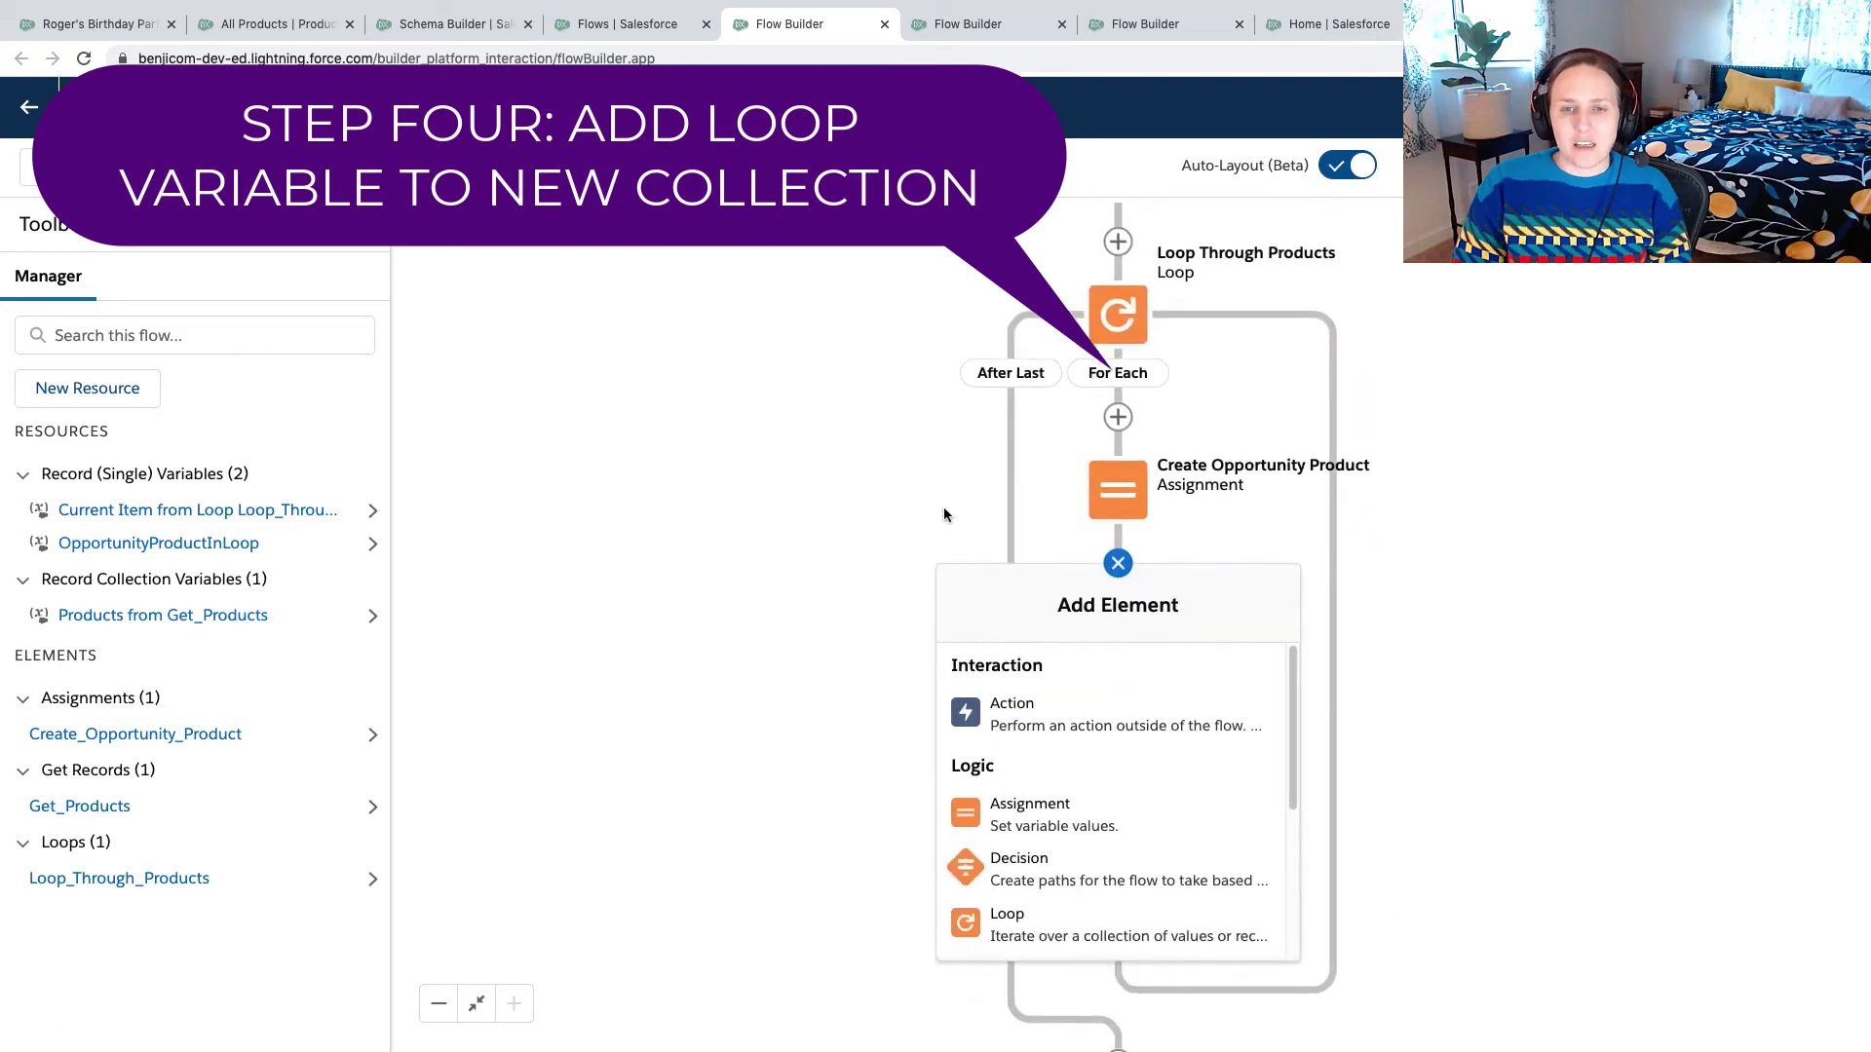
left_click(1096, 470)
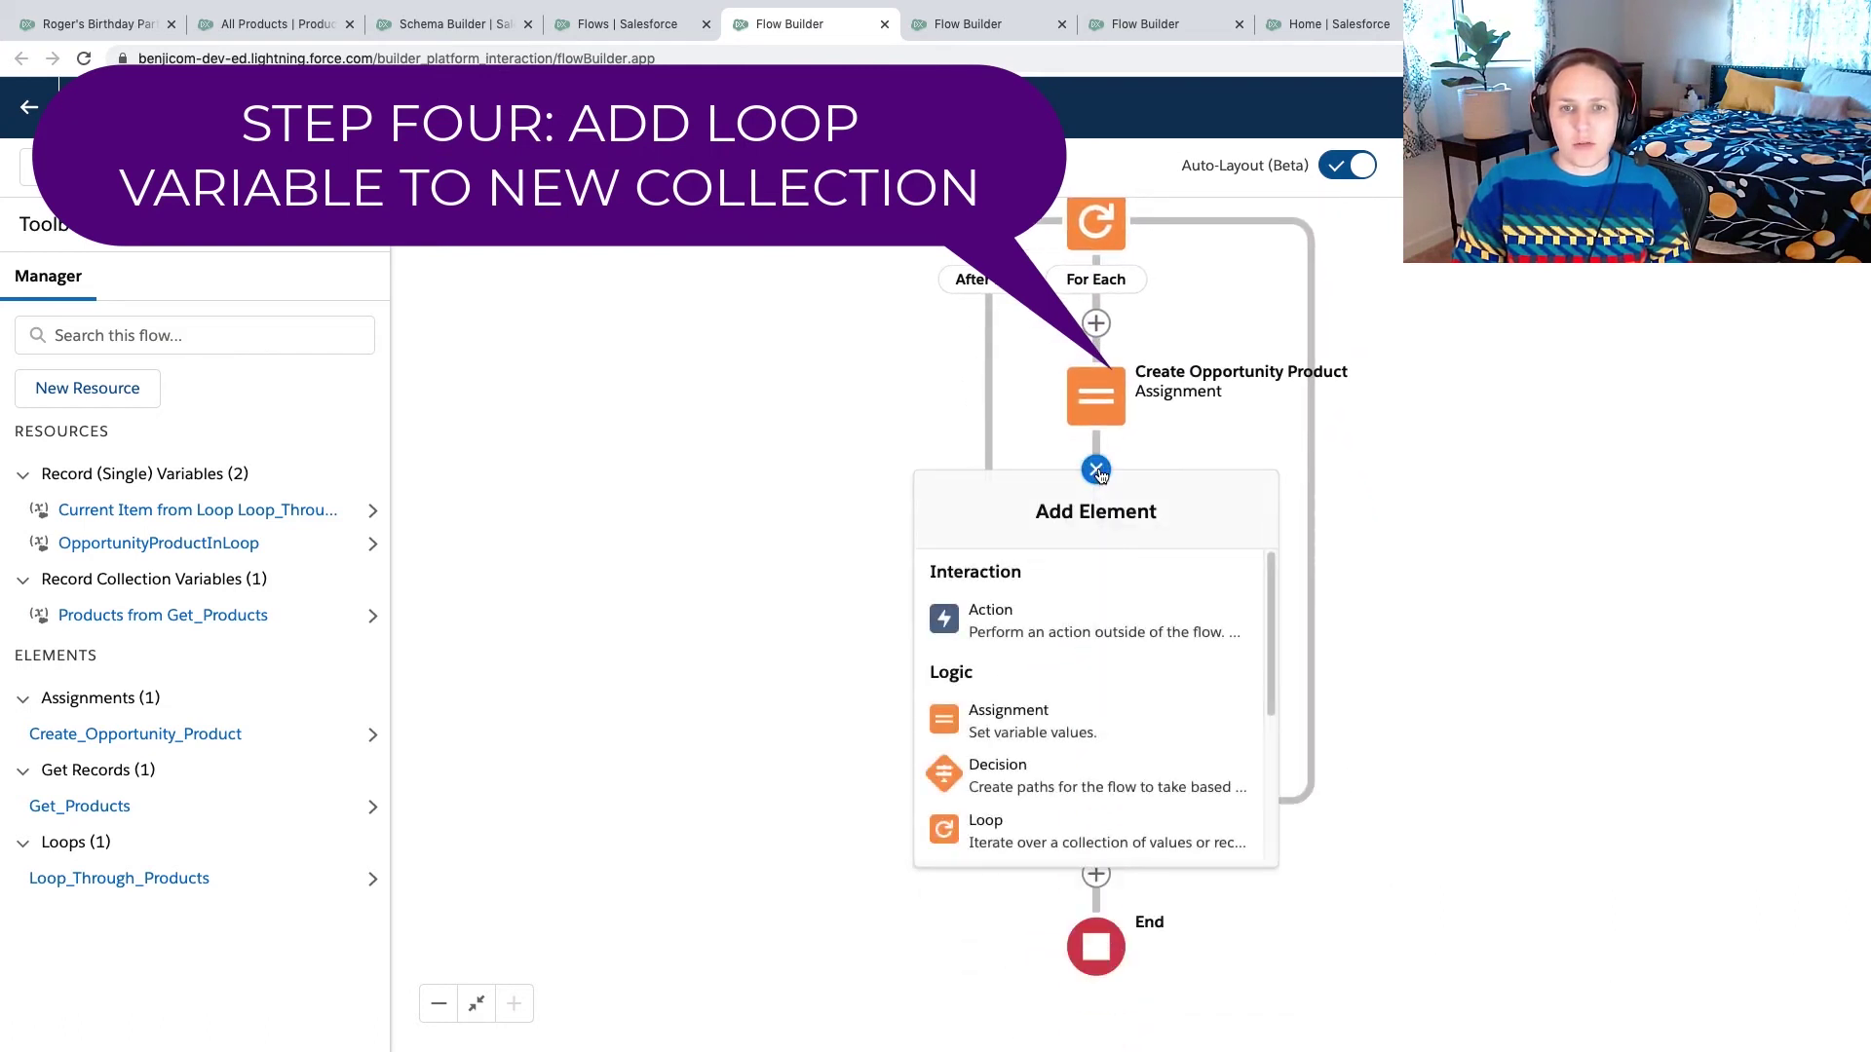
scroll(1098, 773, "down", 2)
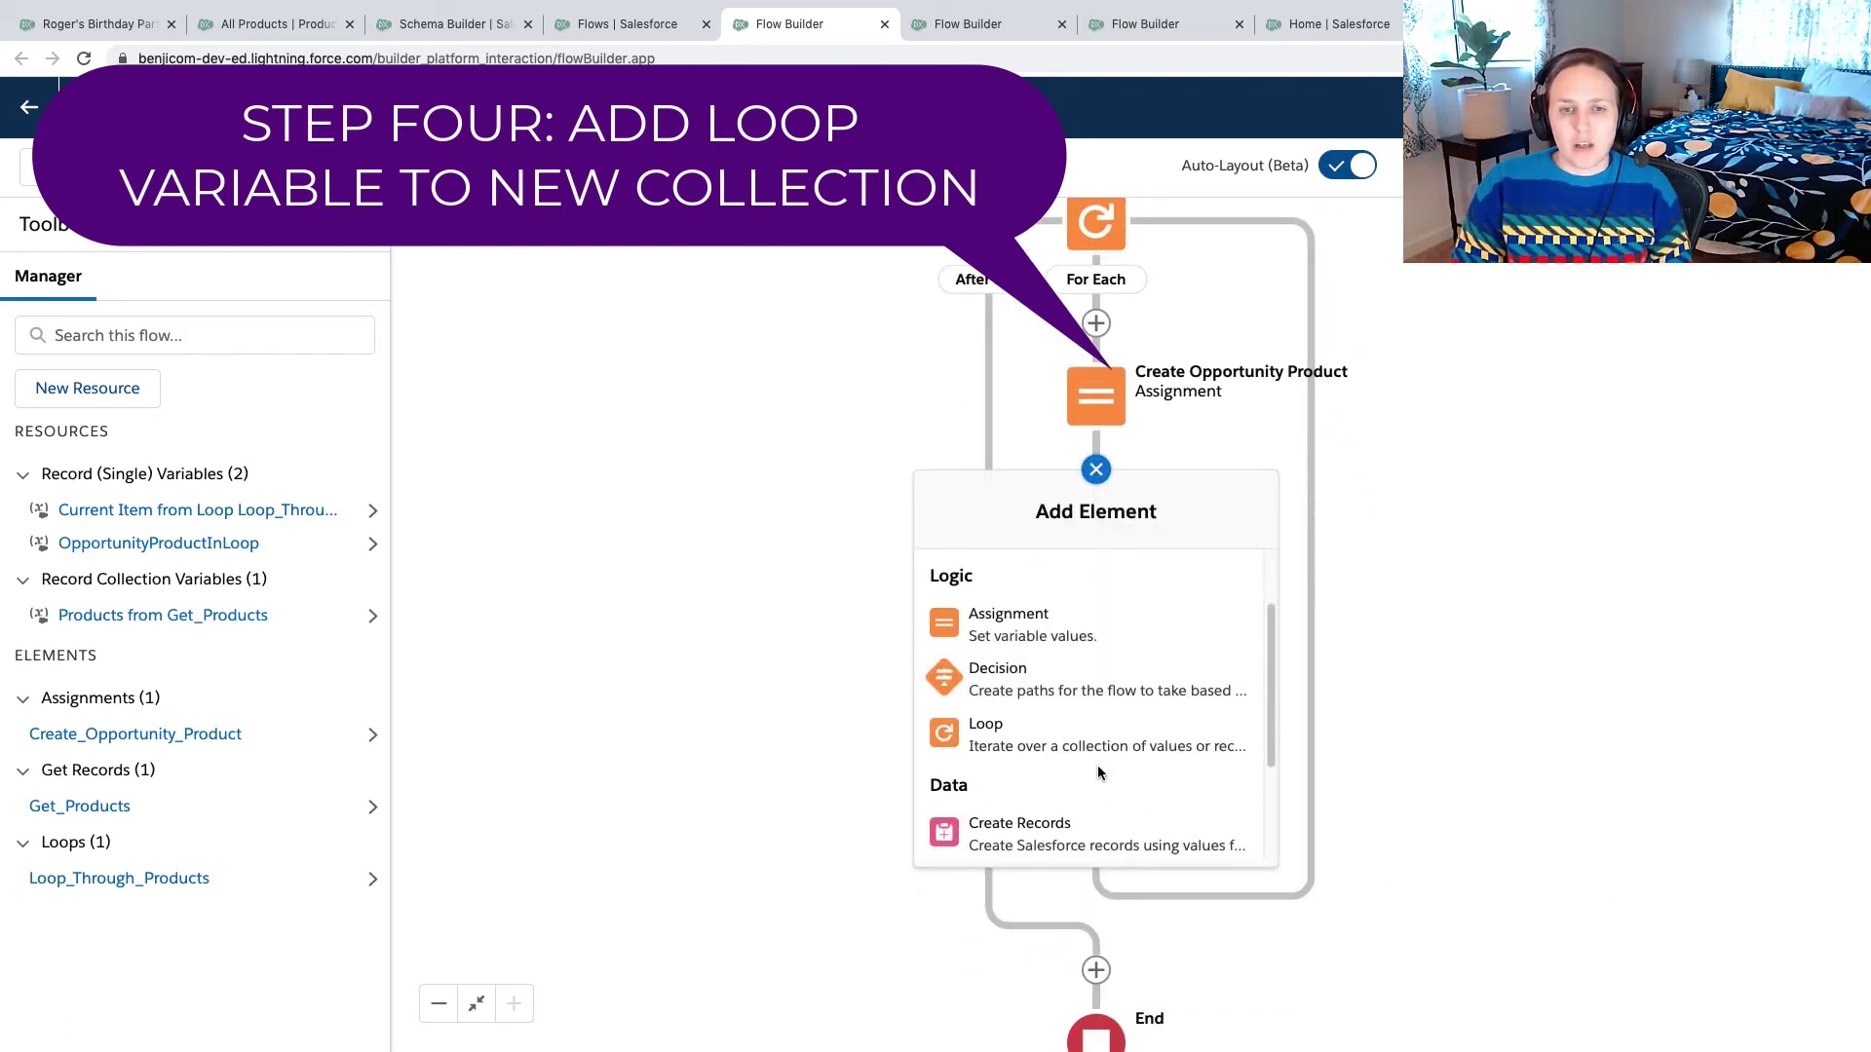
scroll(1098, 773, "up", 2)
- Add an Assignment labelled OppProductsToCreate and start a new resource for its variable
left_click(1042, 569)
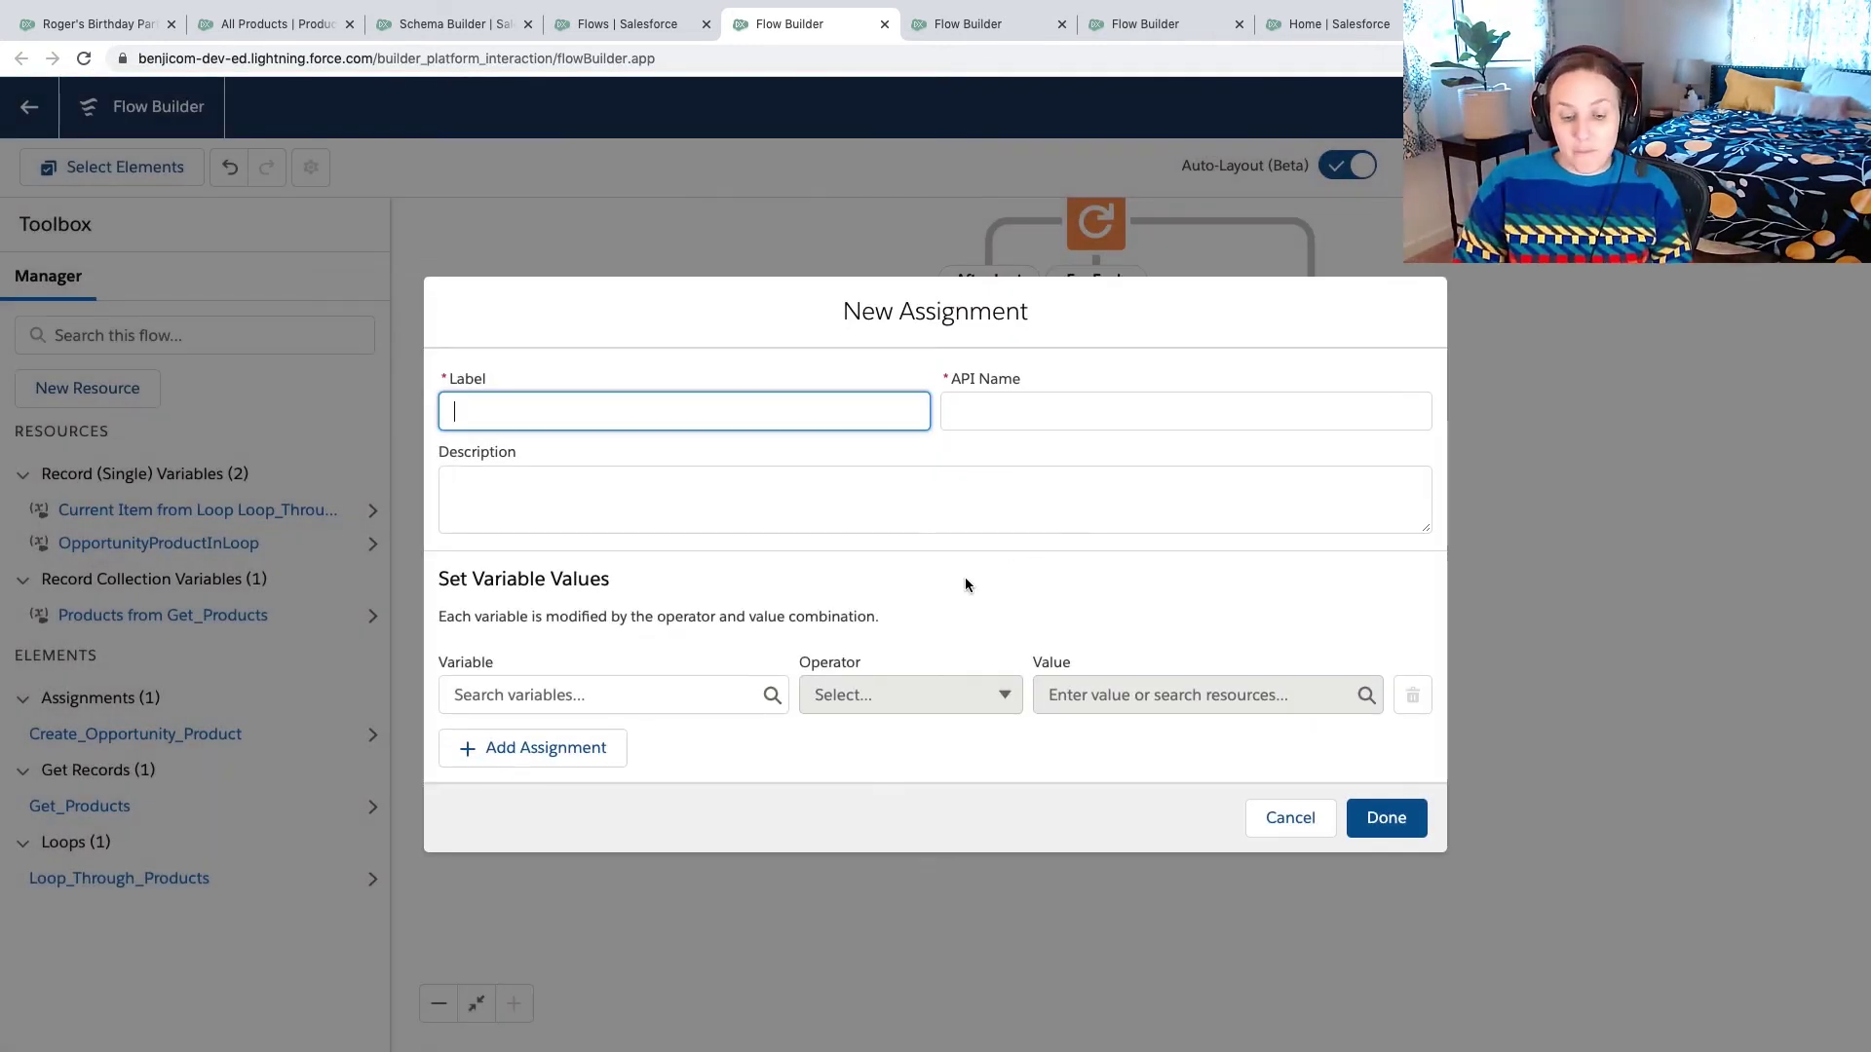
type("O")
type("Op")
type("ProductsToCreate")
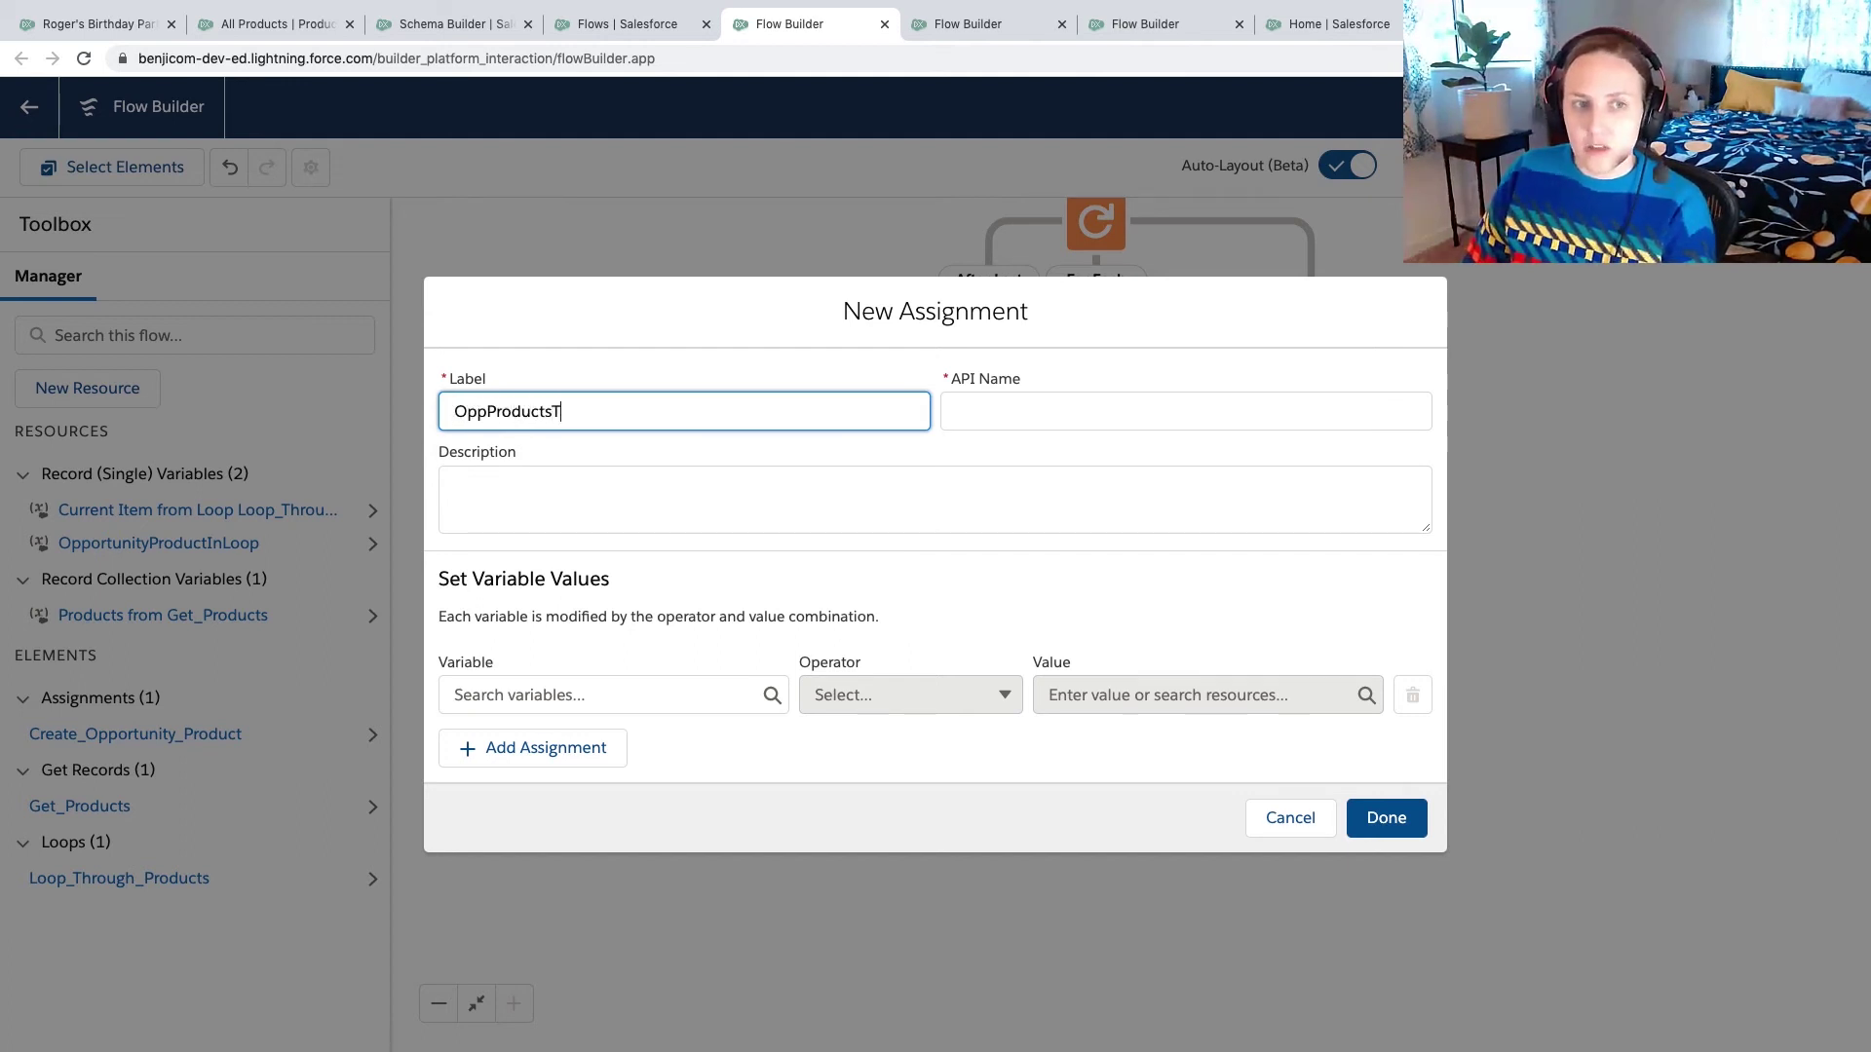
key("Tab")
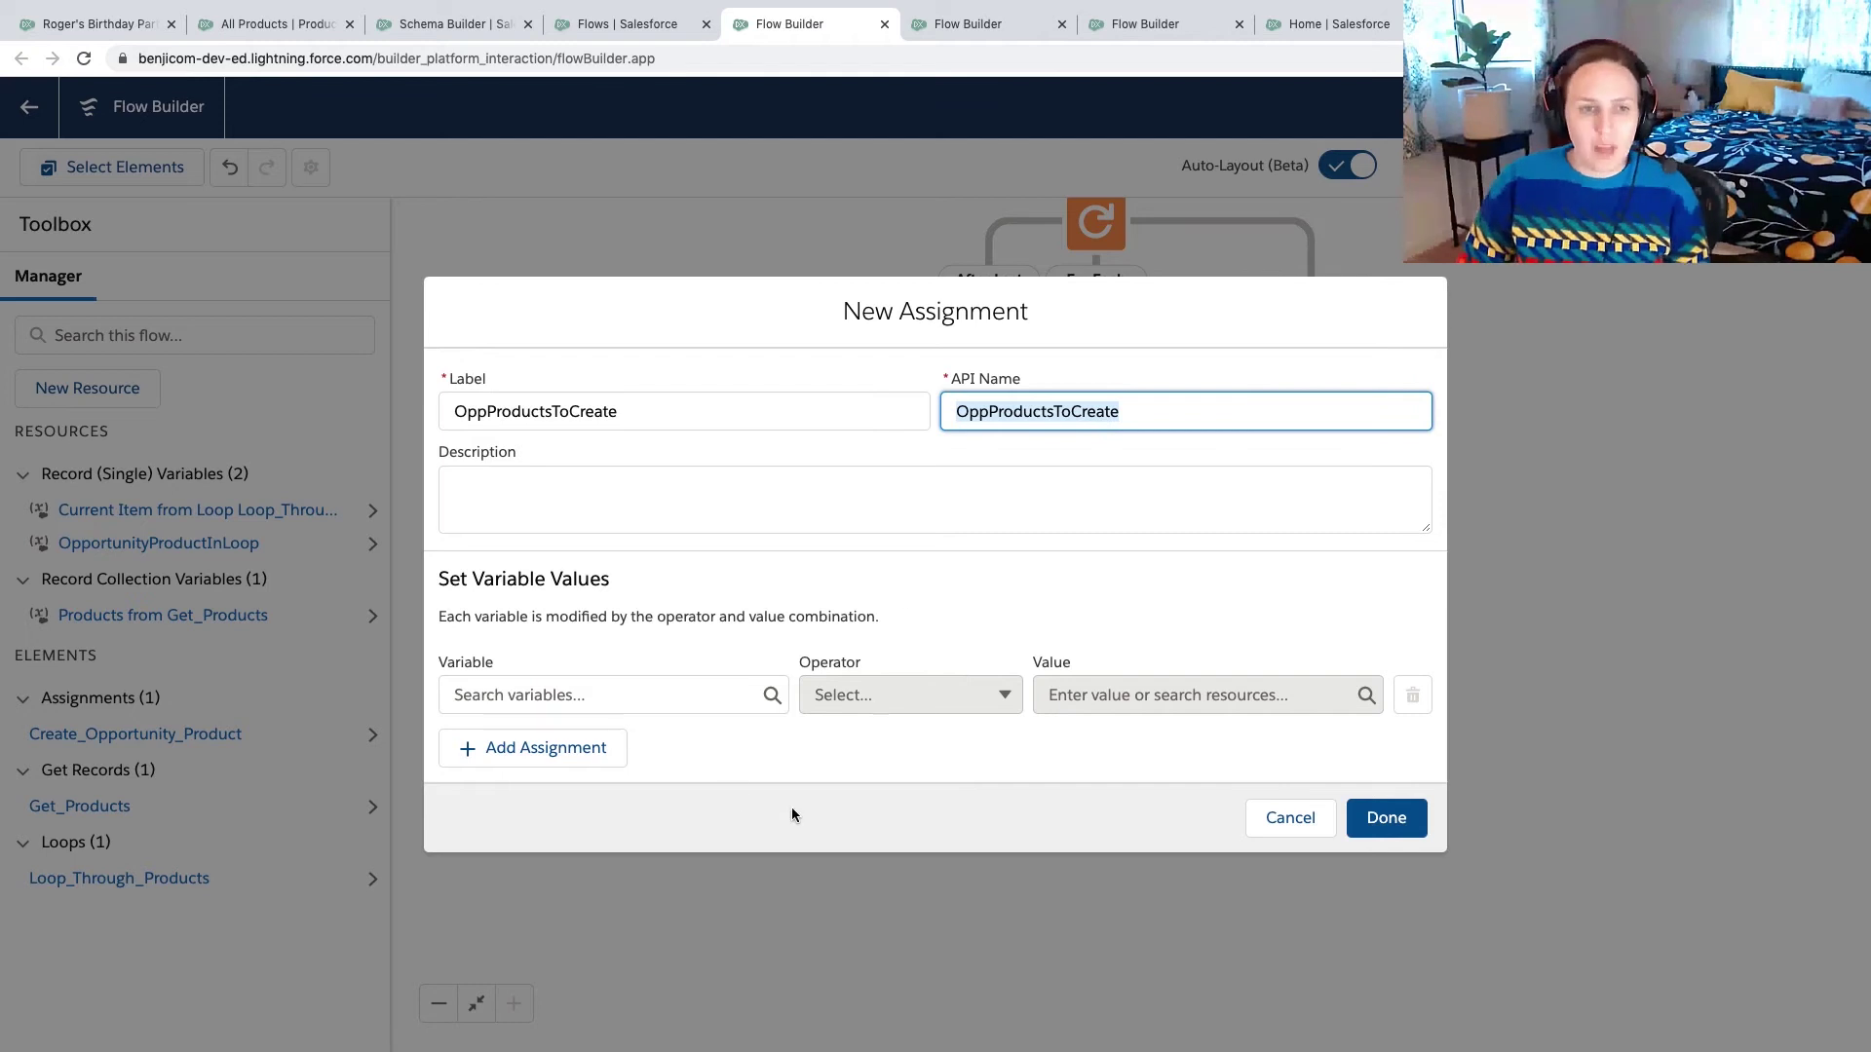
left_click(615, 696)
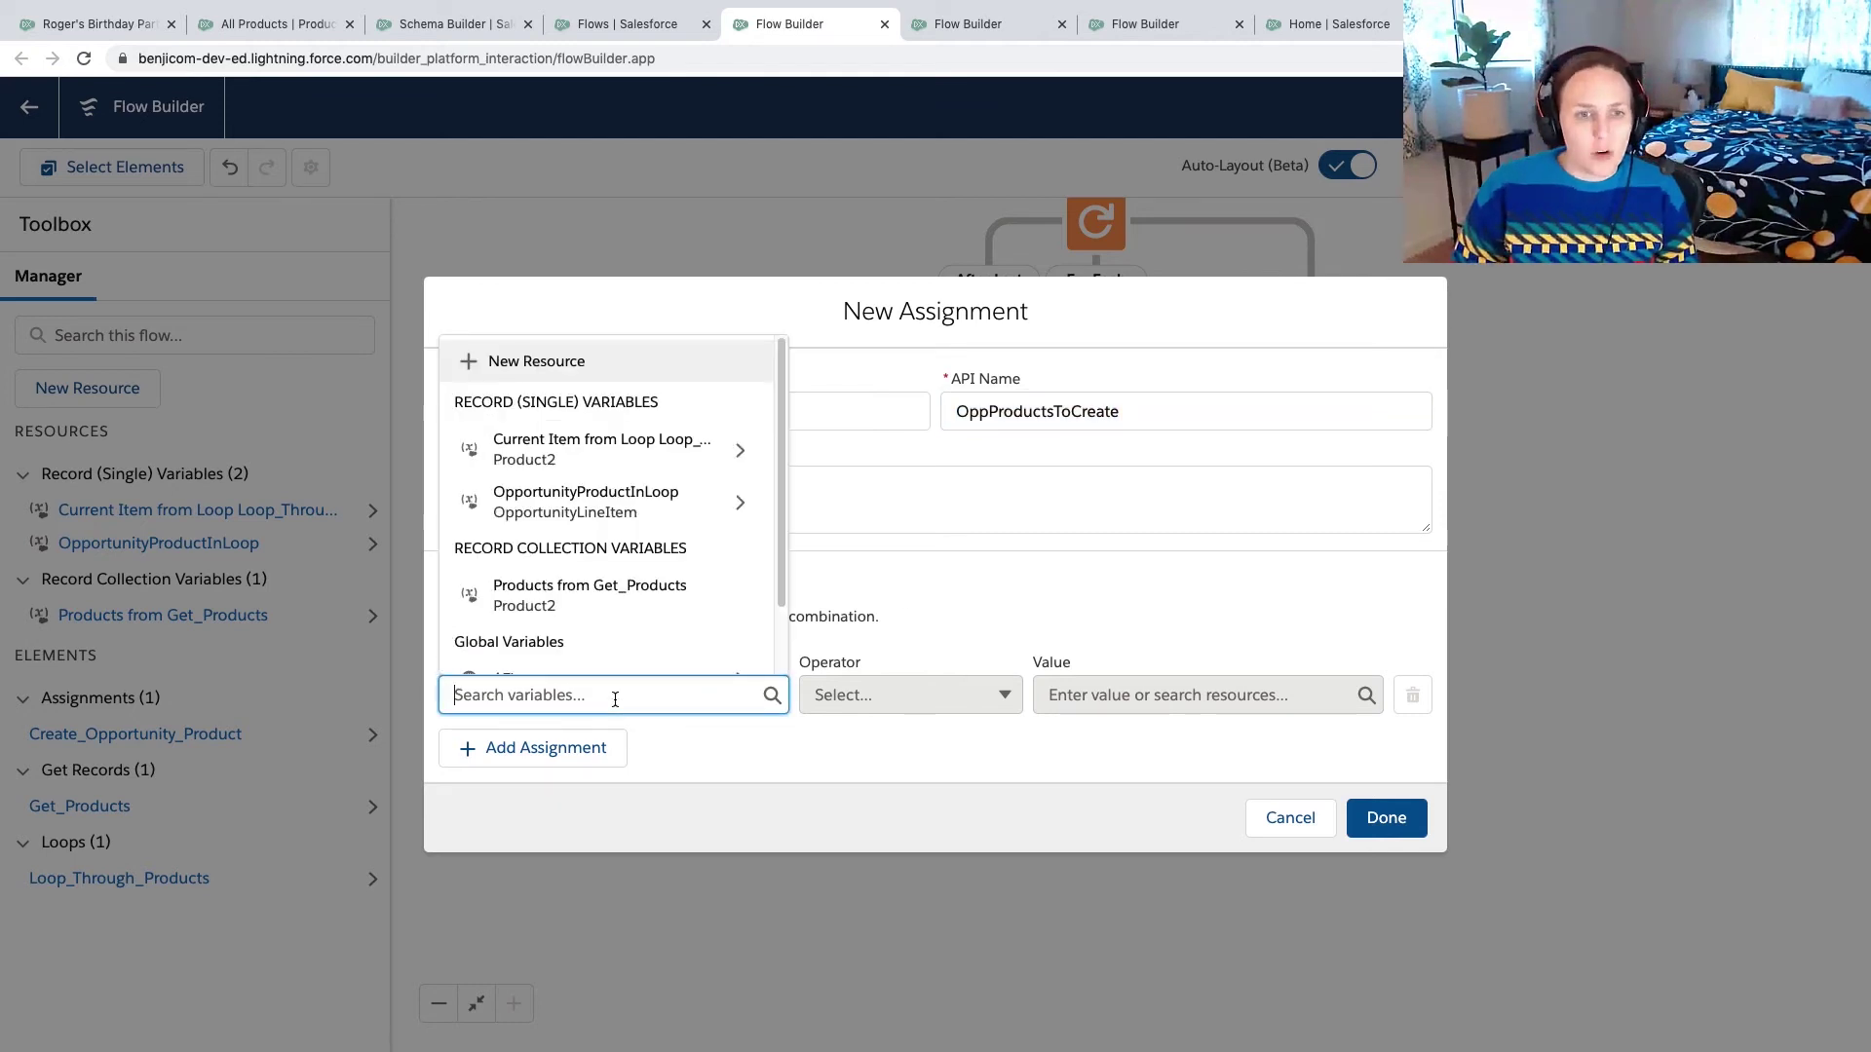
left_click(531, 367)
left_click(531, 479)
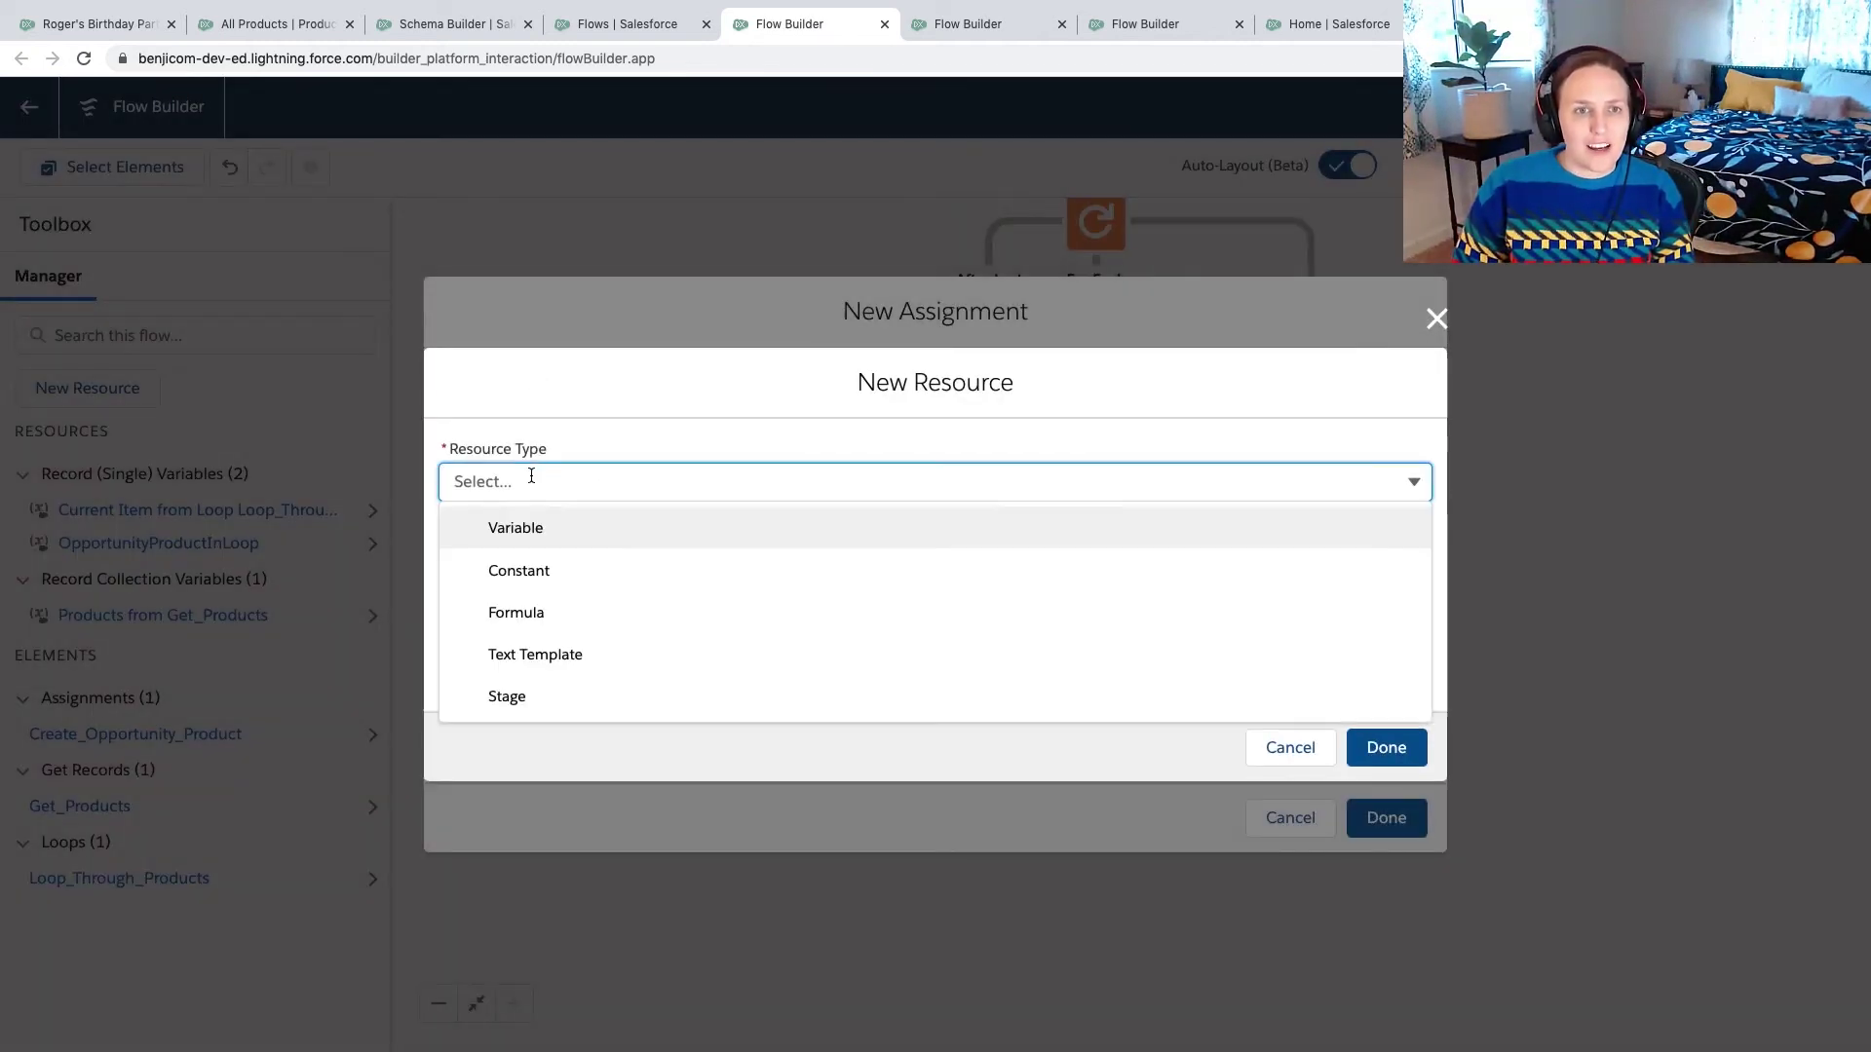
- Make the new resource a Variable named OpportunityProductsToCreate
left_click(521, 527)
left_click(516, 520)
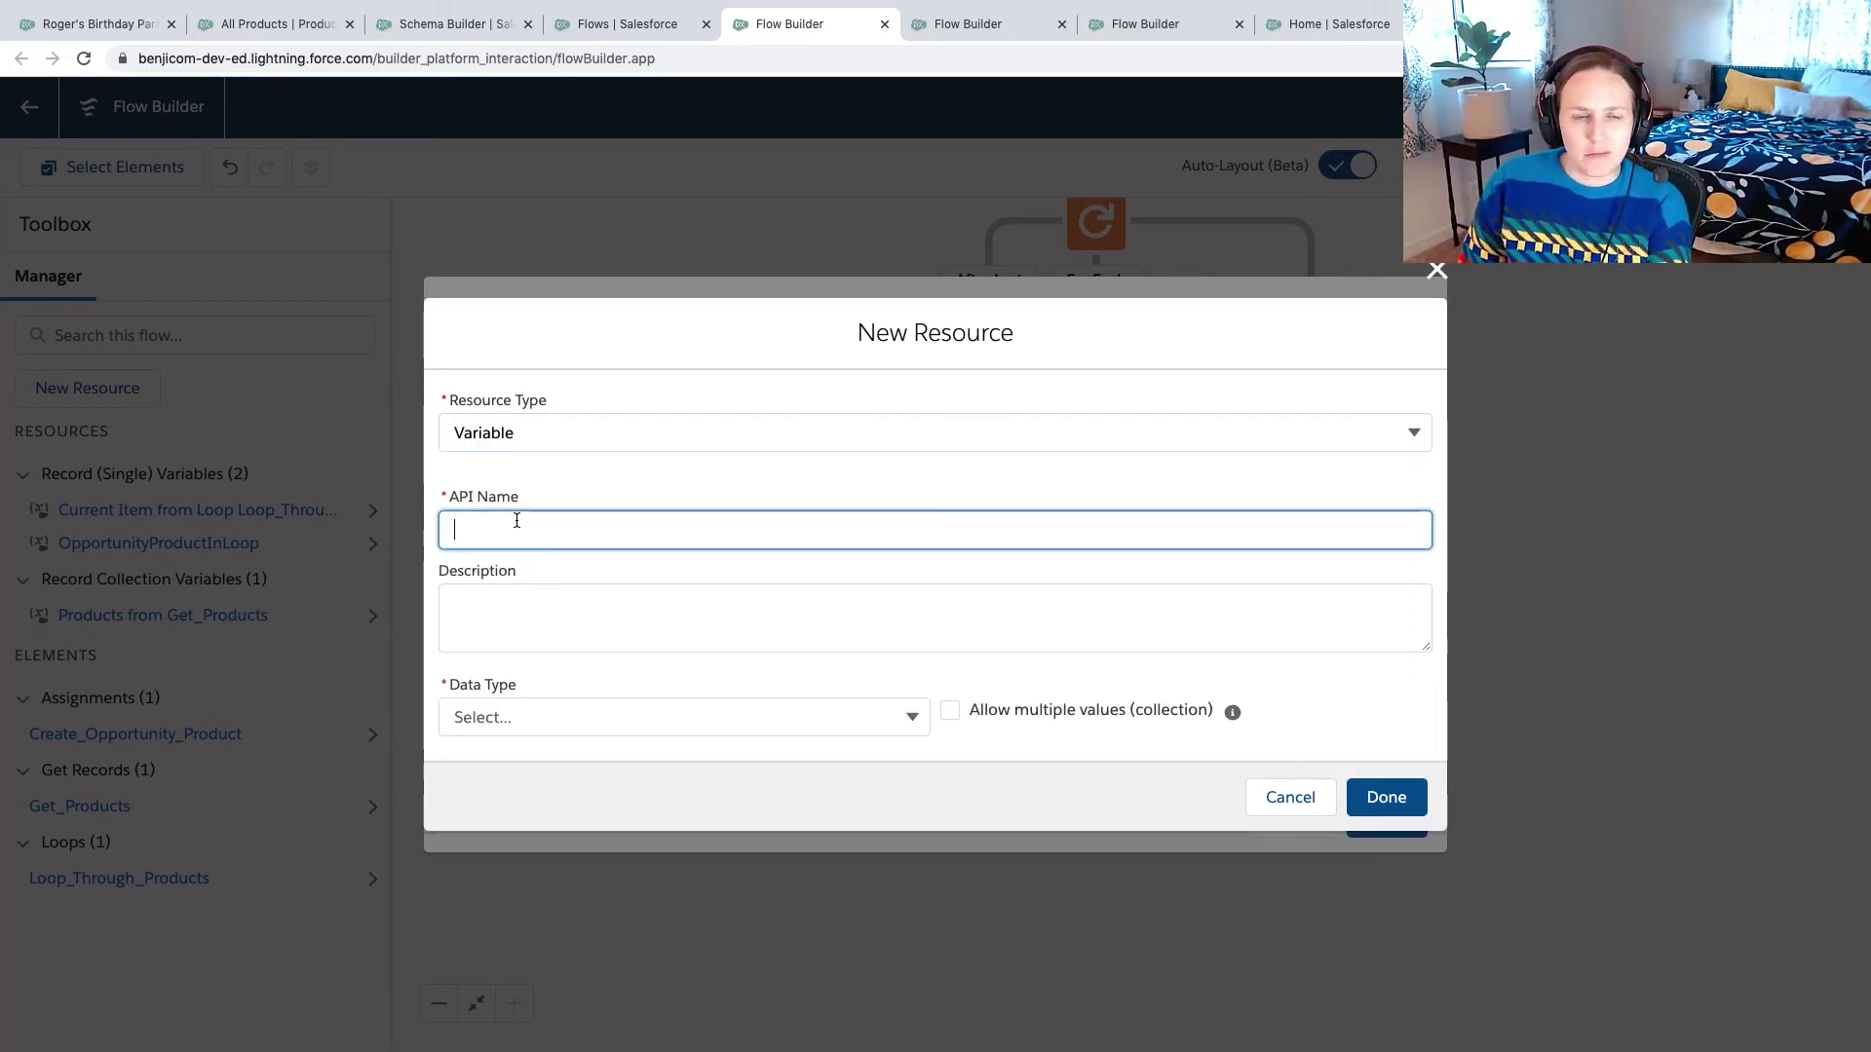
type("OpportunityProdutst")
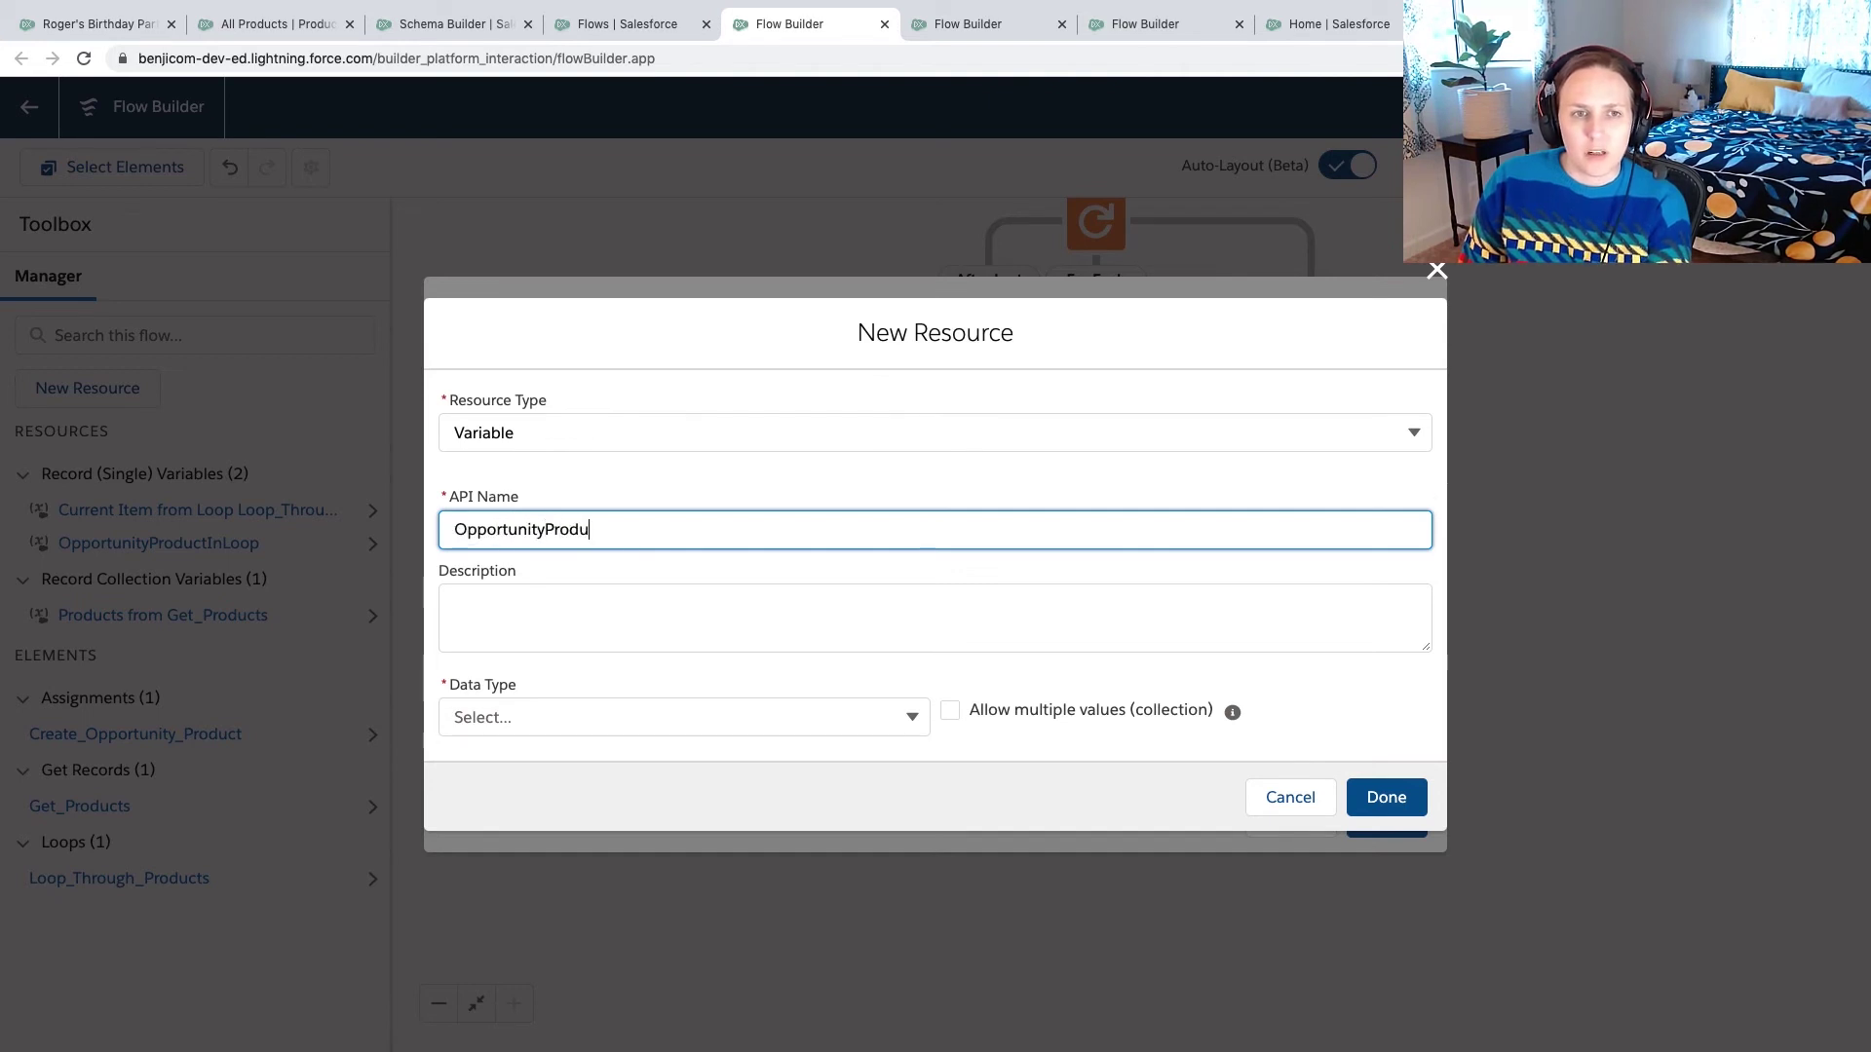
key("BackSpace")
type("T")
key("BackSpace")
key("BackSpace")
key("BackSpace")
type("ctsToCreate")
key("Tab")
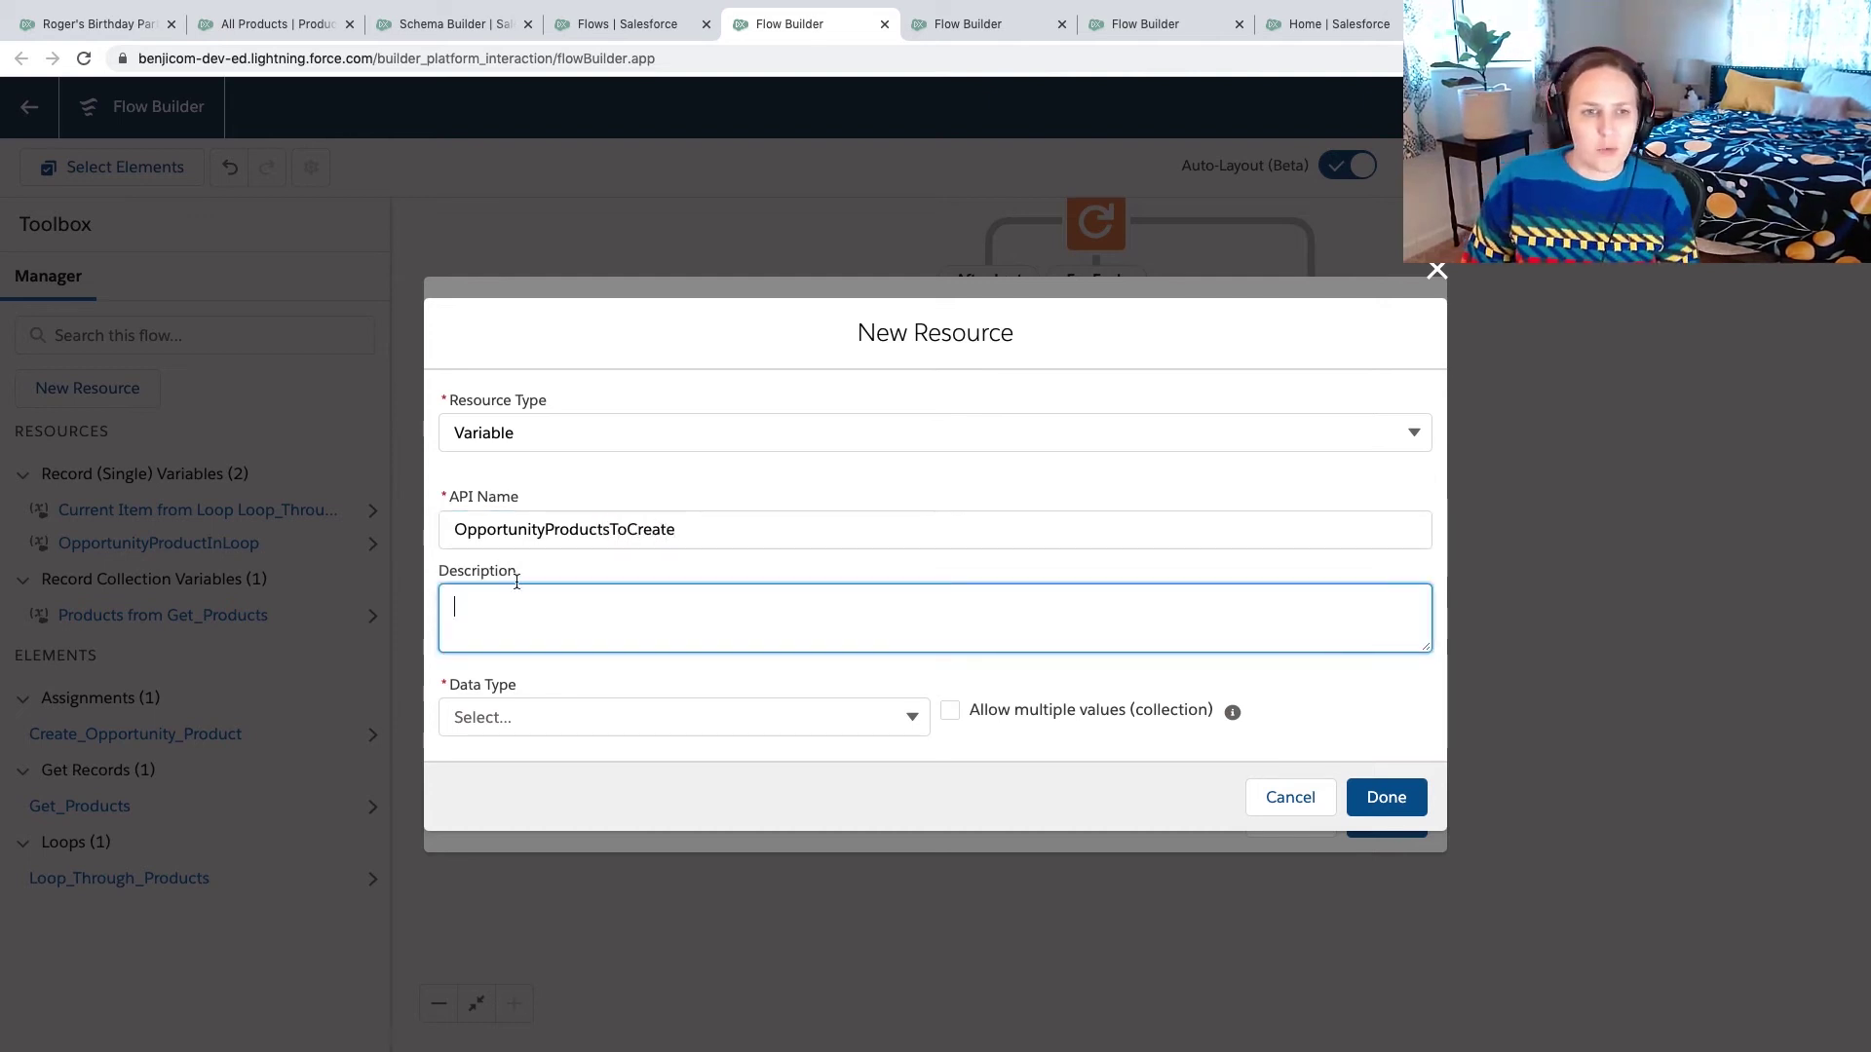
- Give it Record data type, allow multiple values, object Opportunity Product, and save it
left_click(514, 718)
left_click(513, 425)
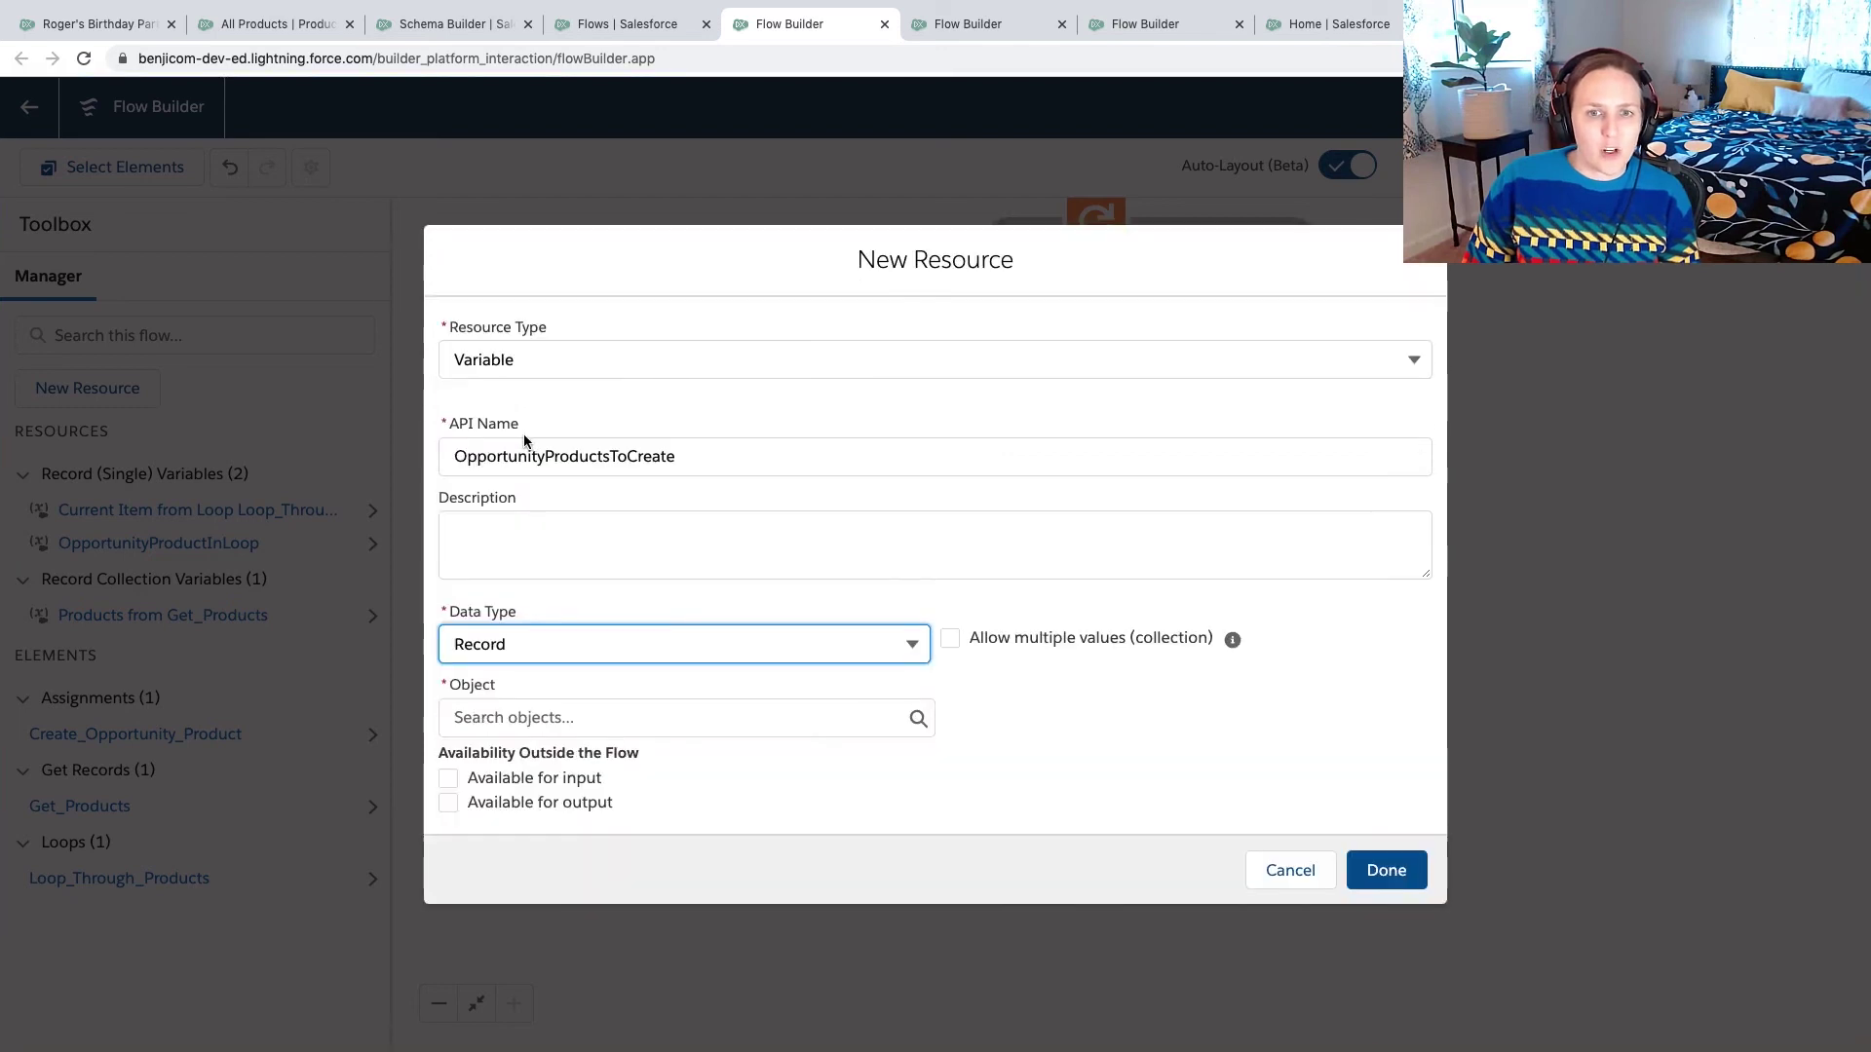
left_click(949, 639)
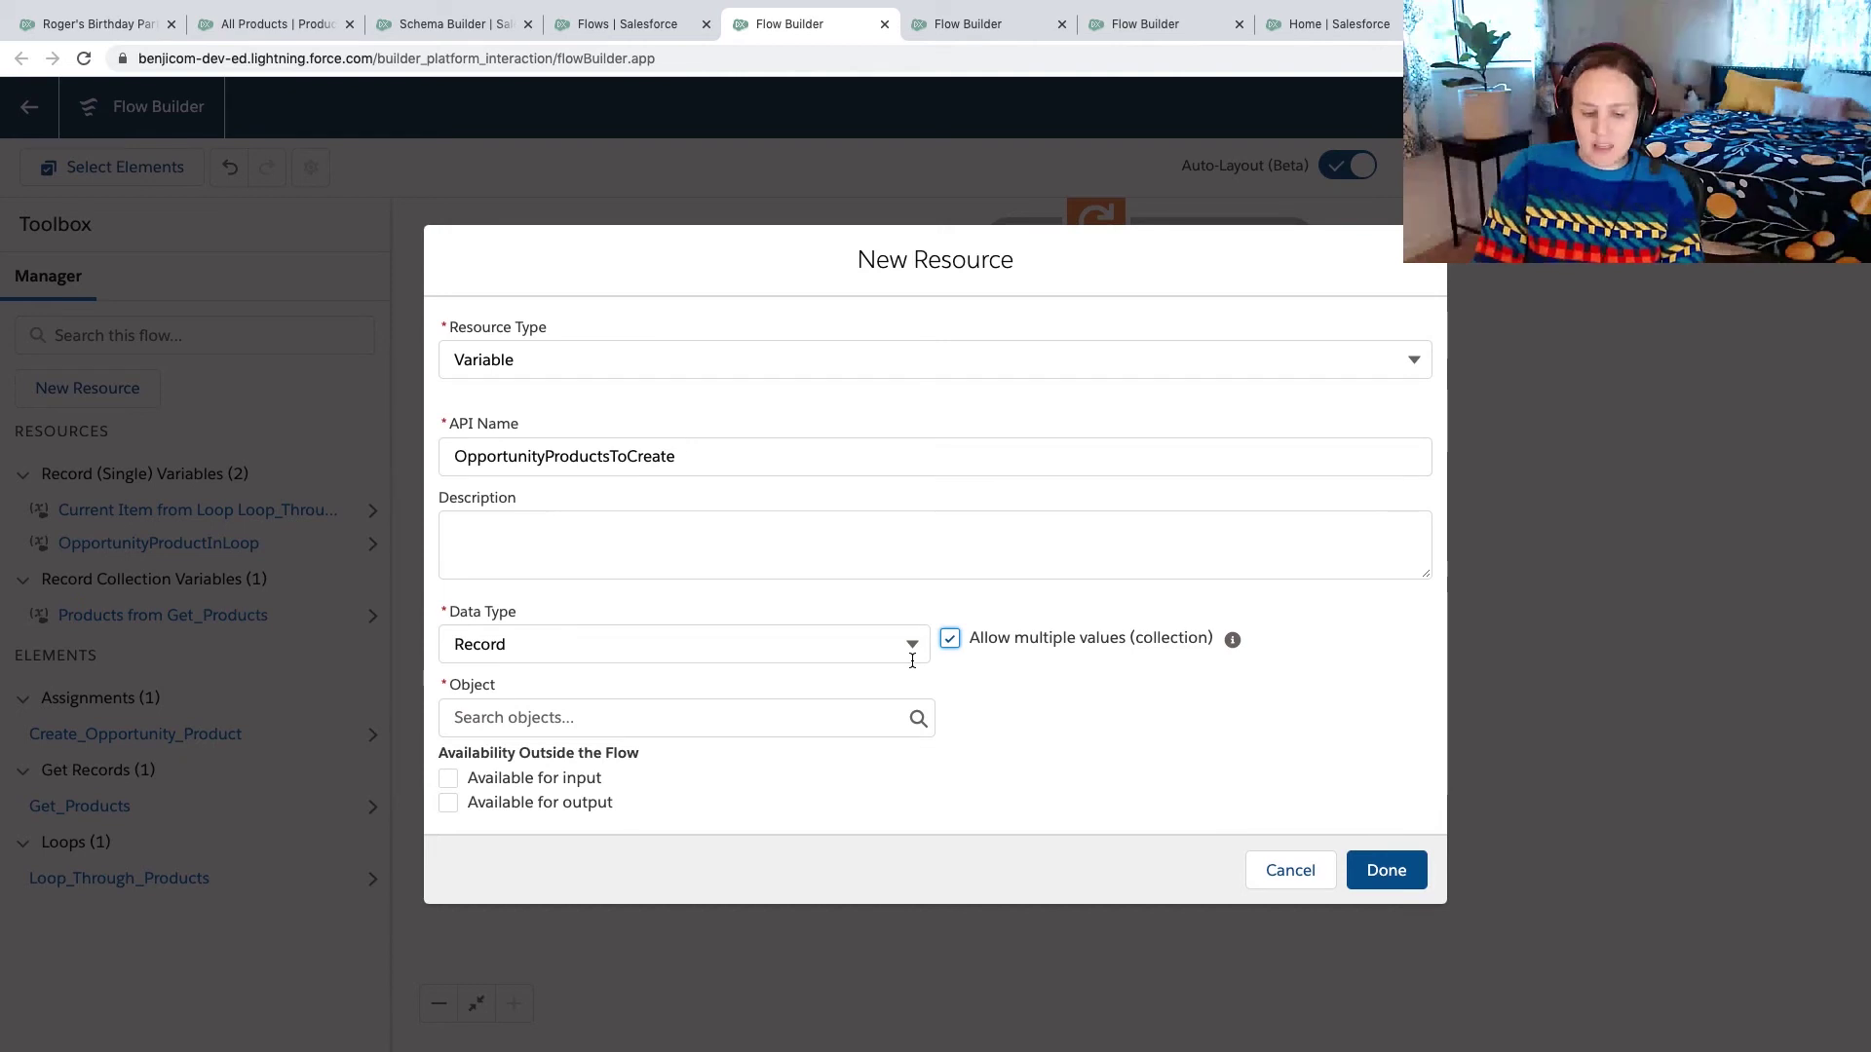
left_click(553, 718)
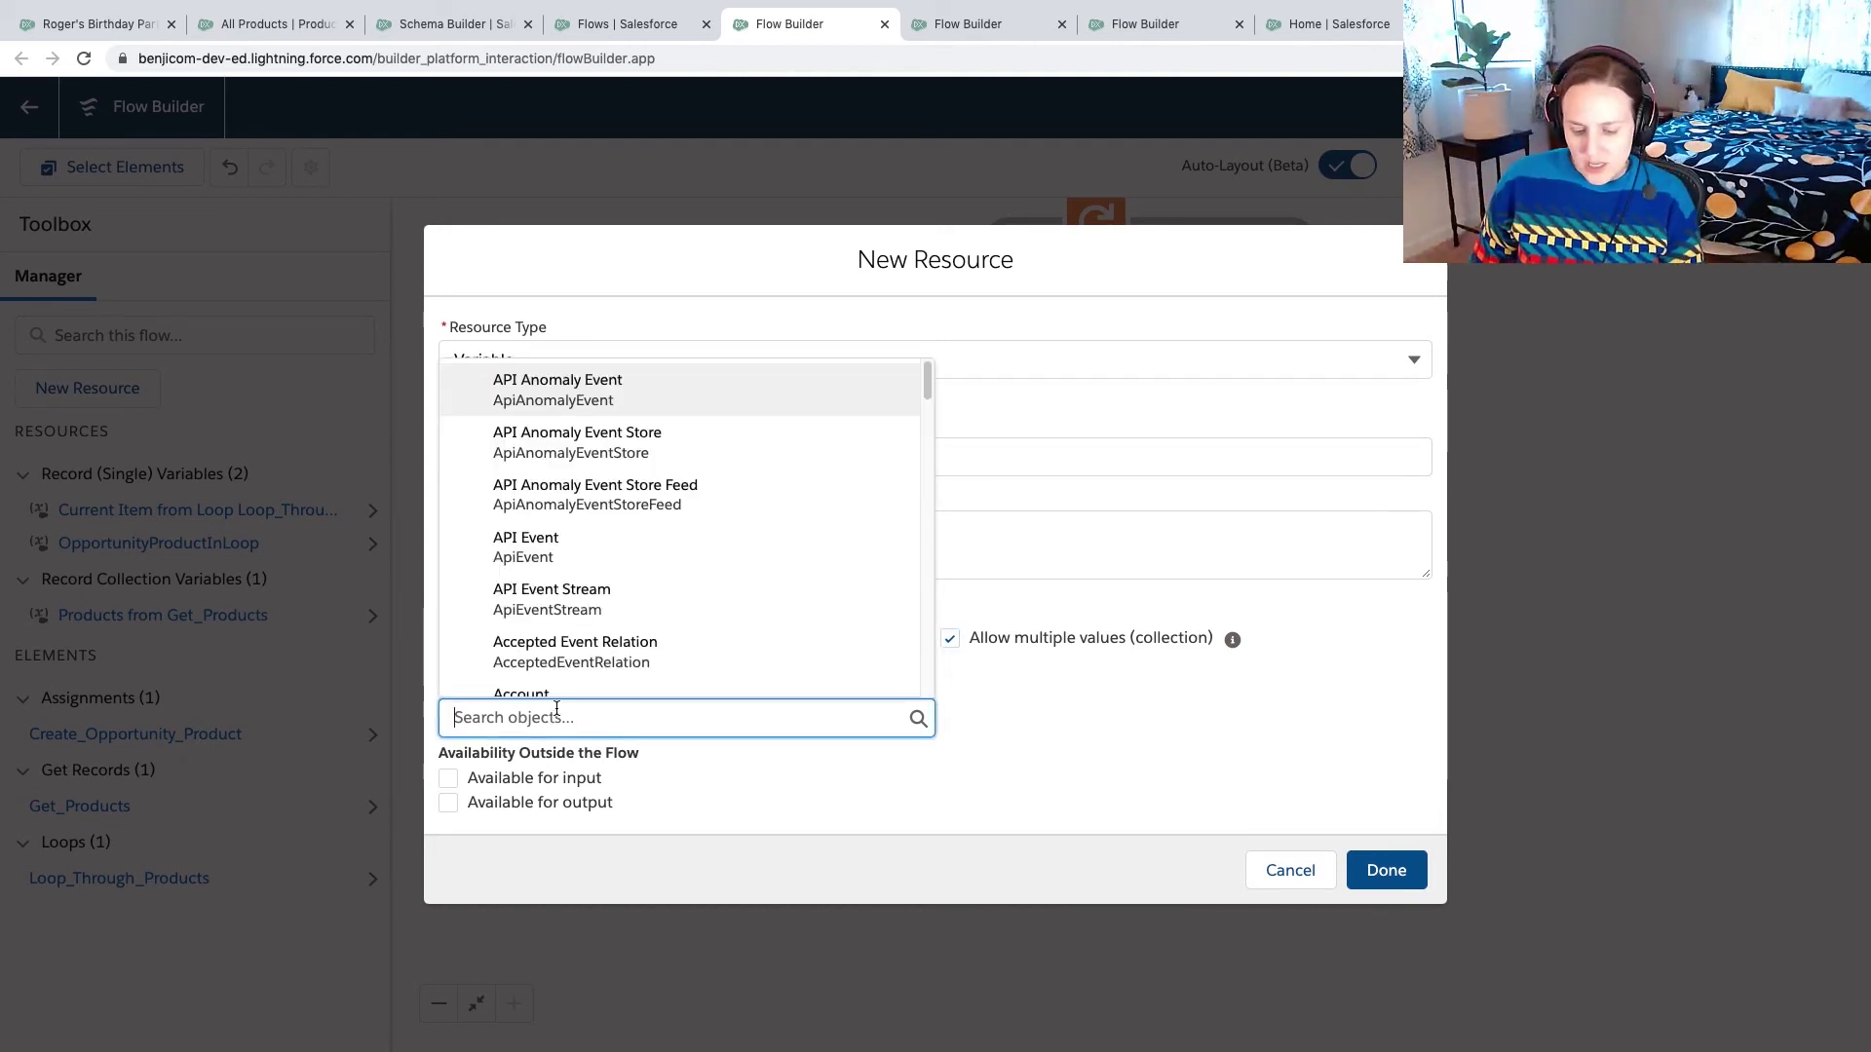
type("opp")
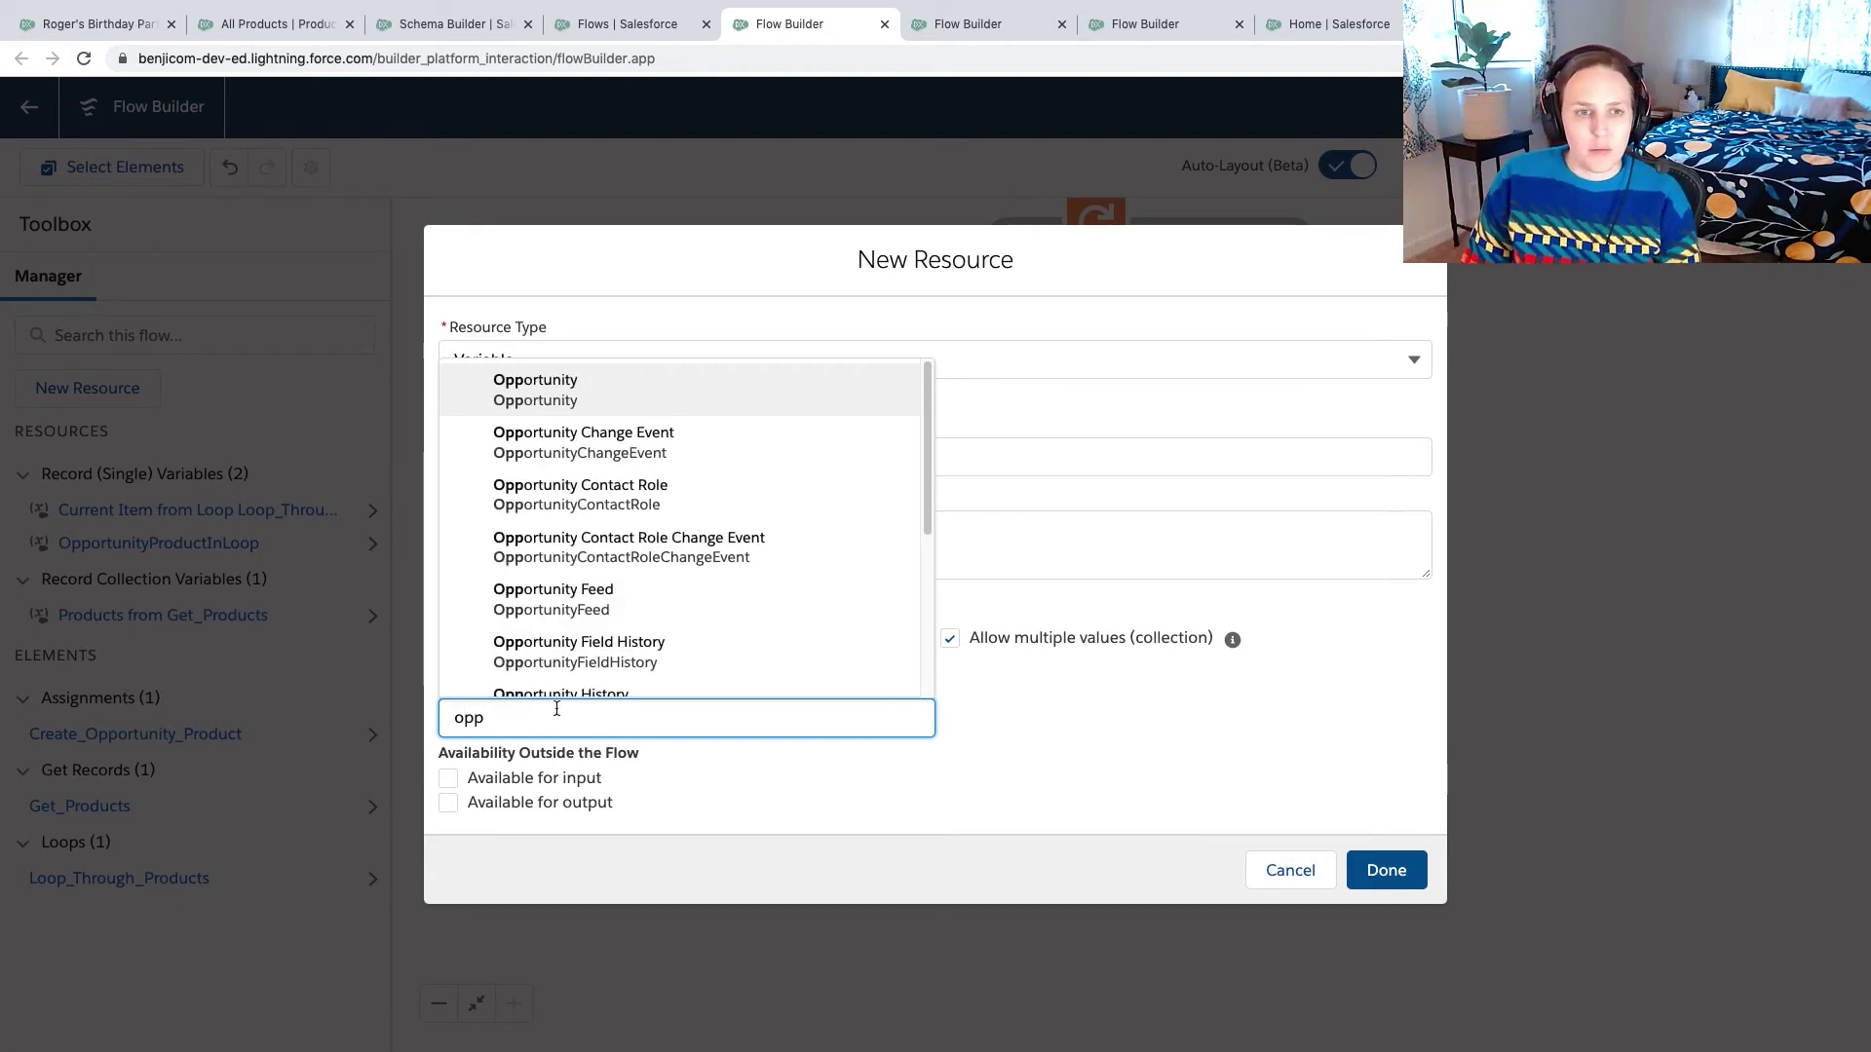
scroll(656, 653, "down", 3)
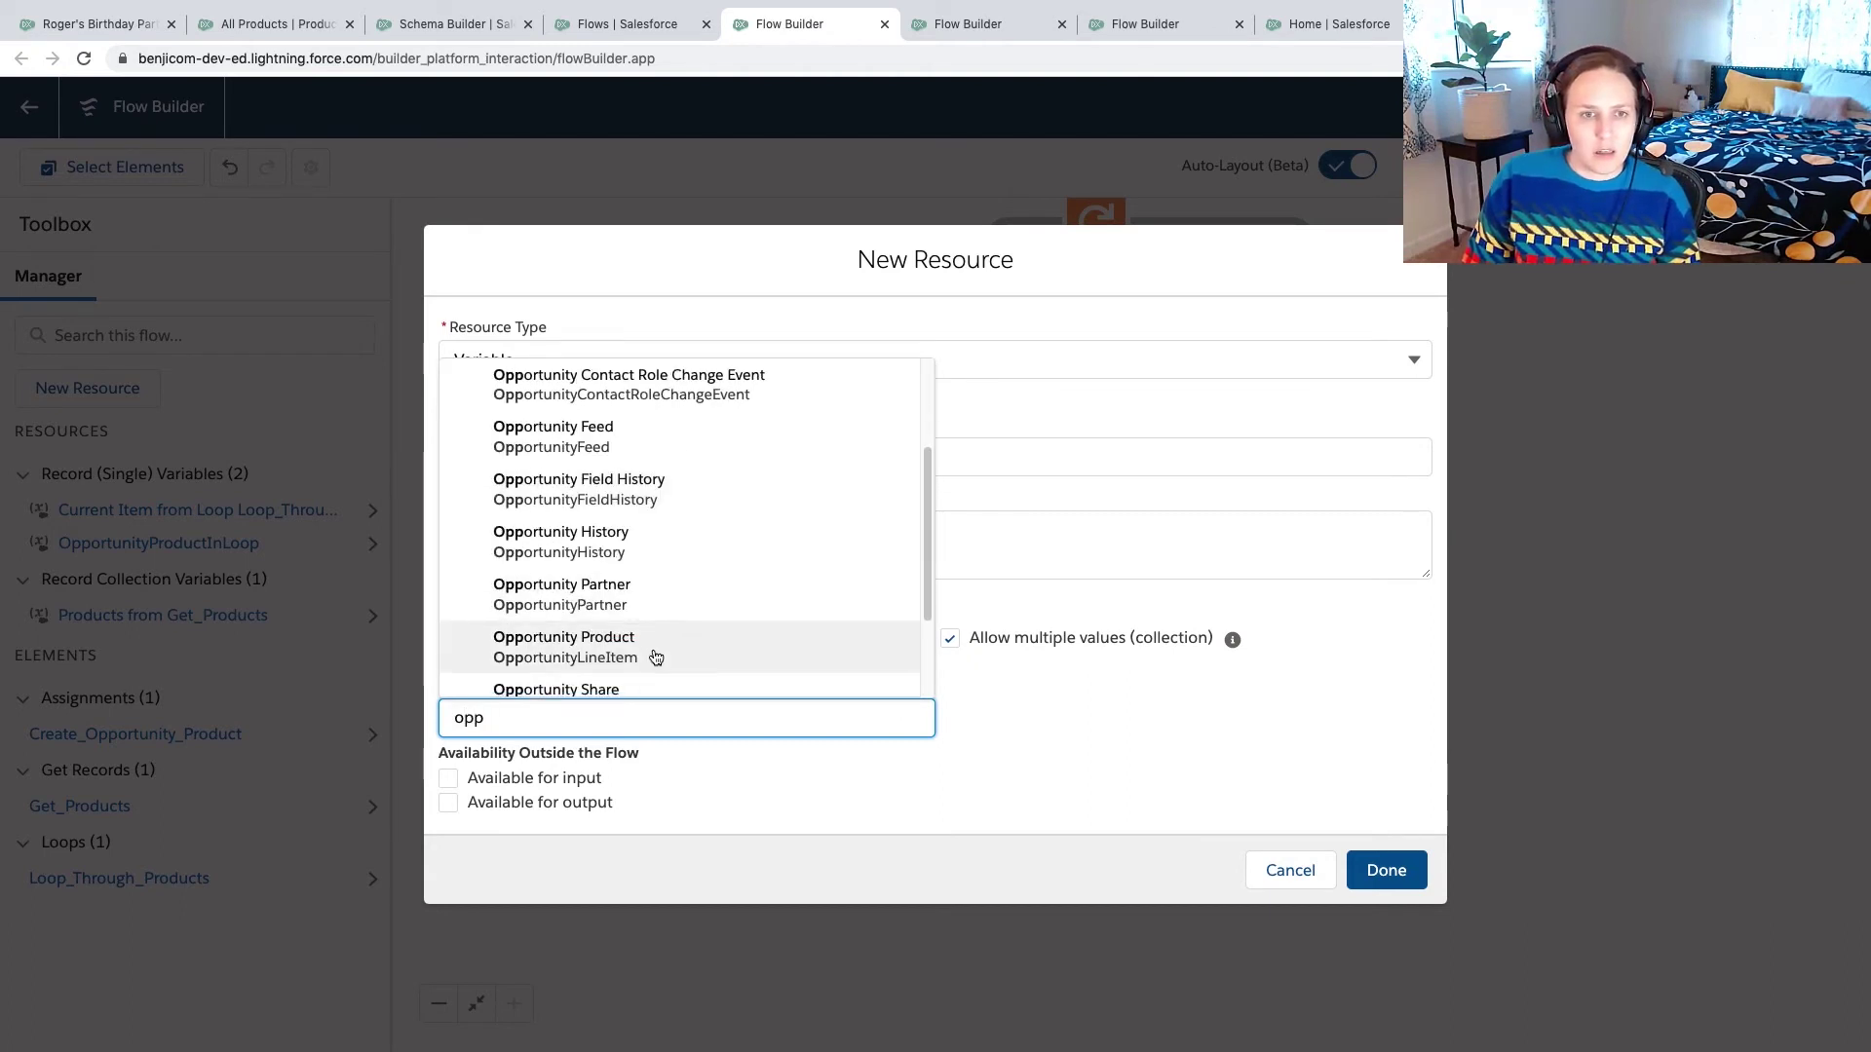
left_click(624, 651)
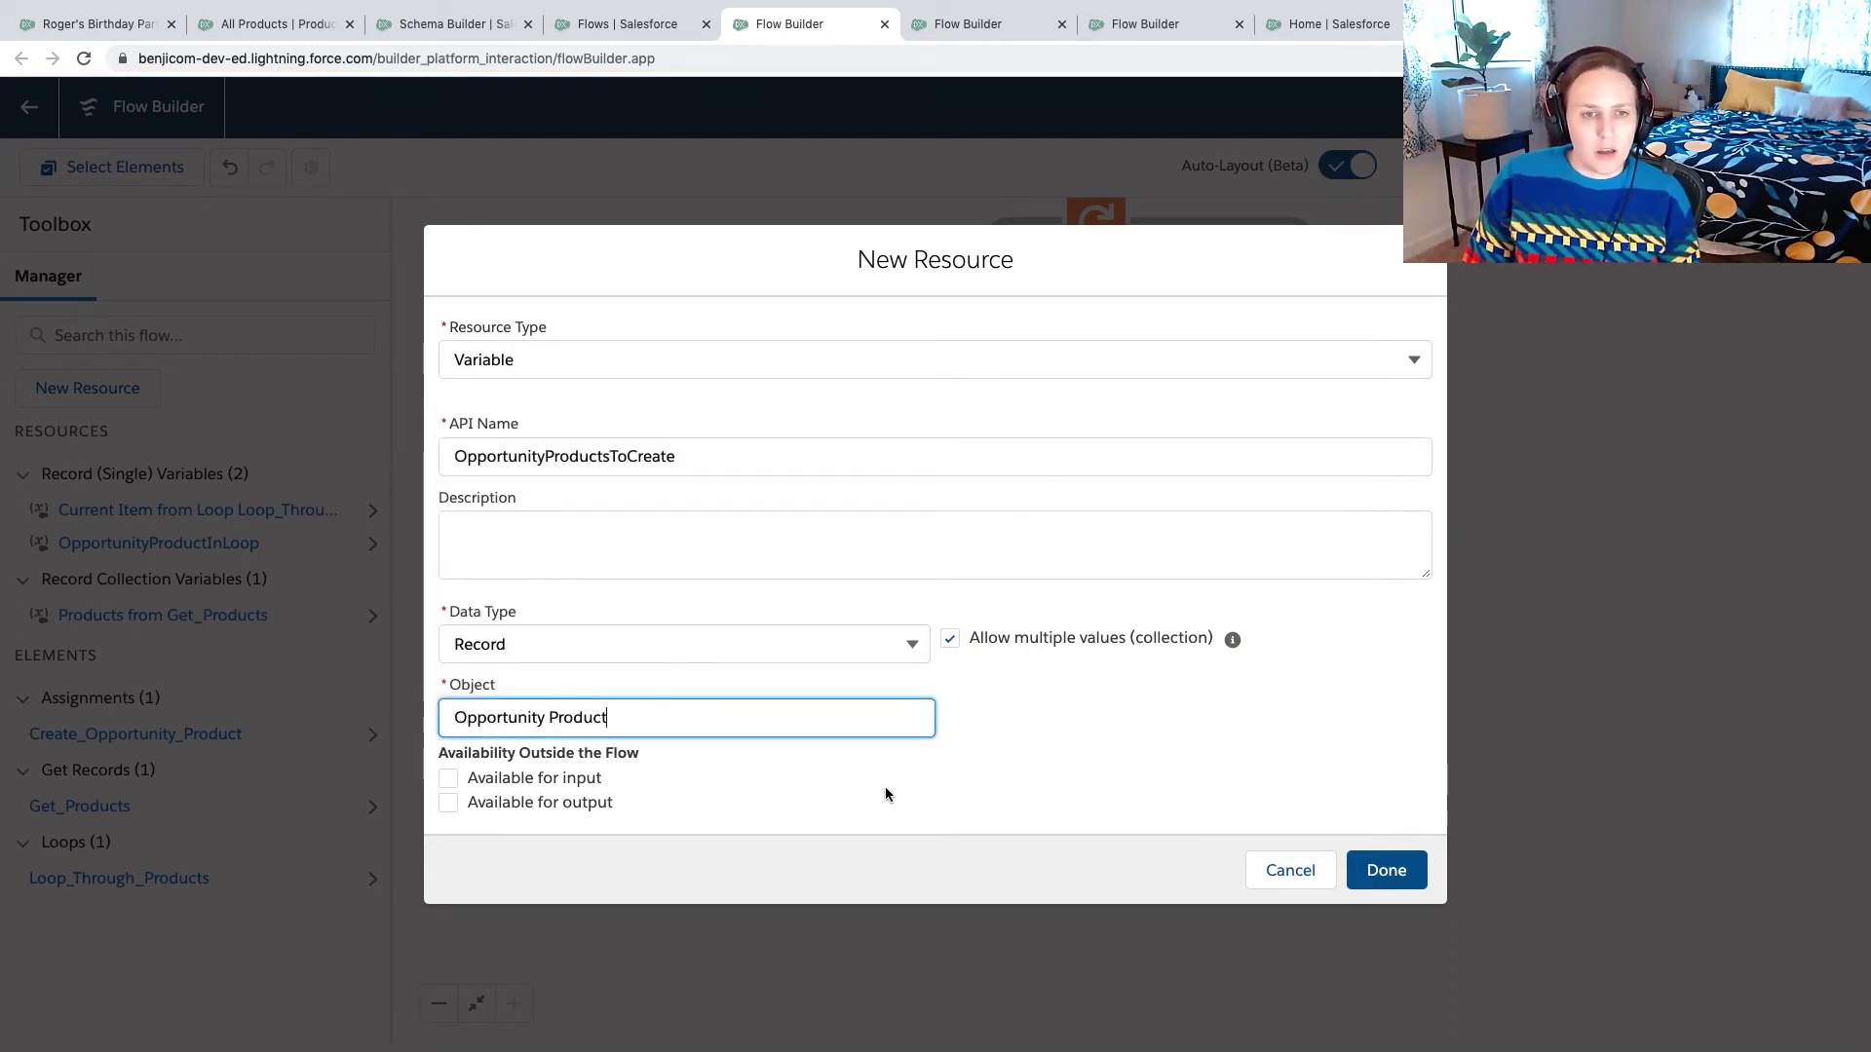
left_click(1400, 872)
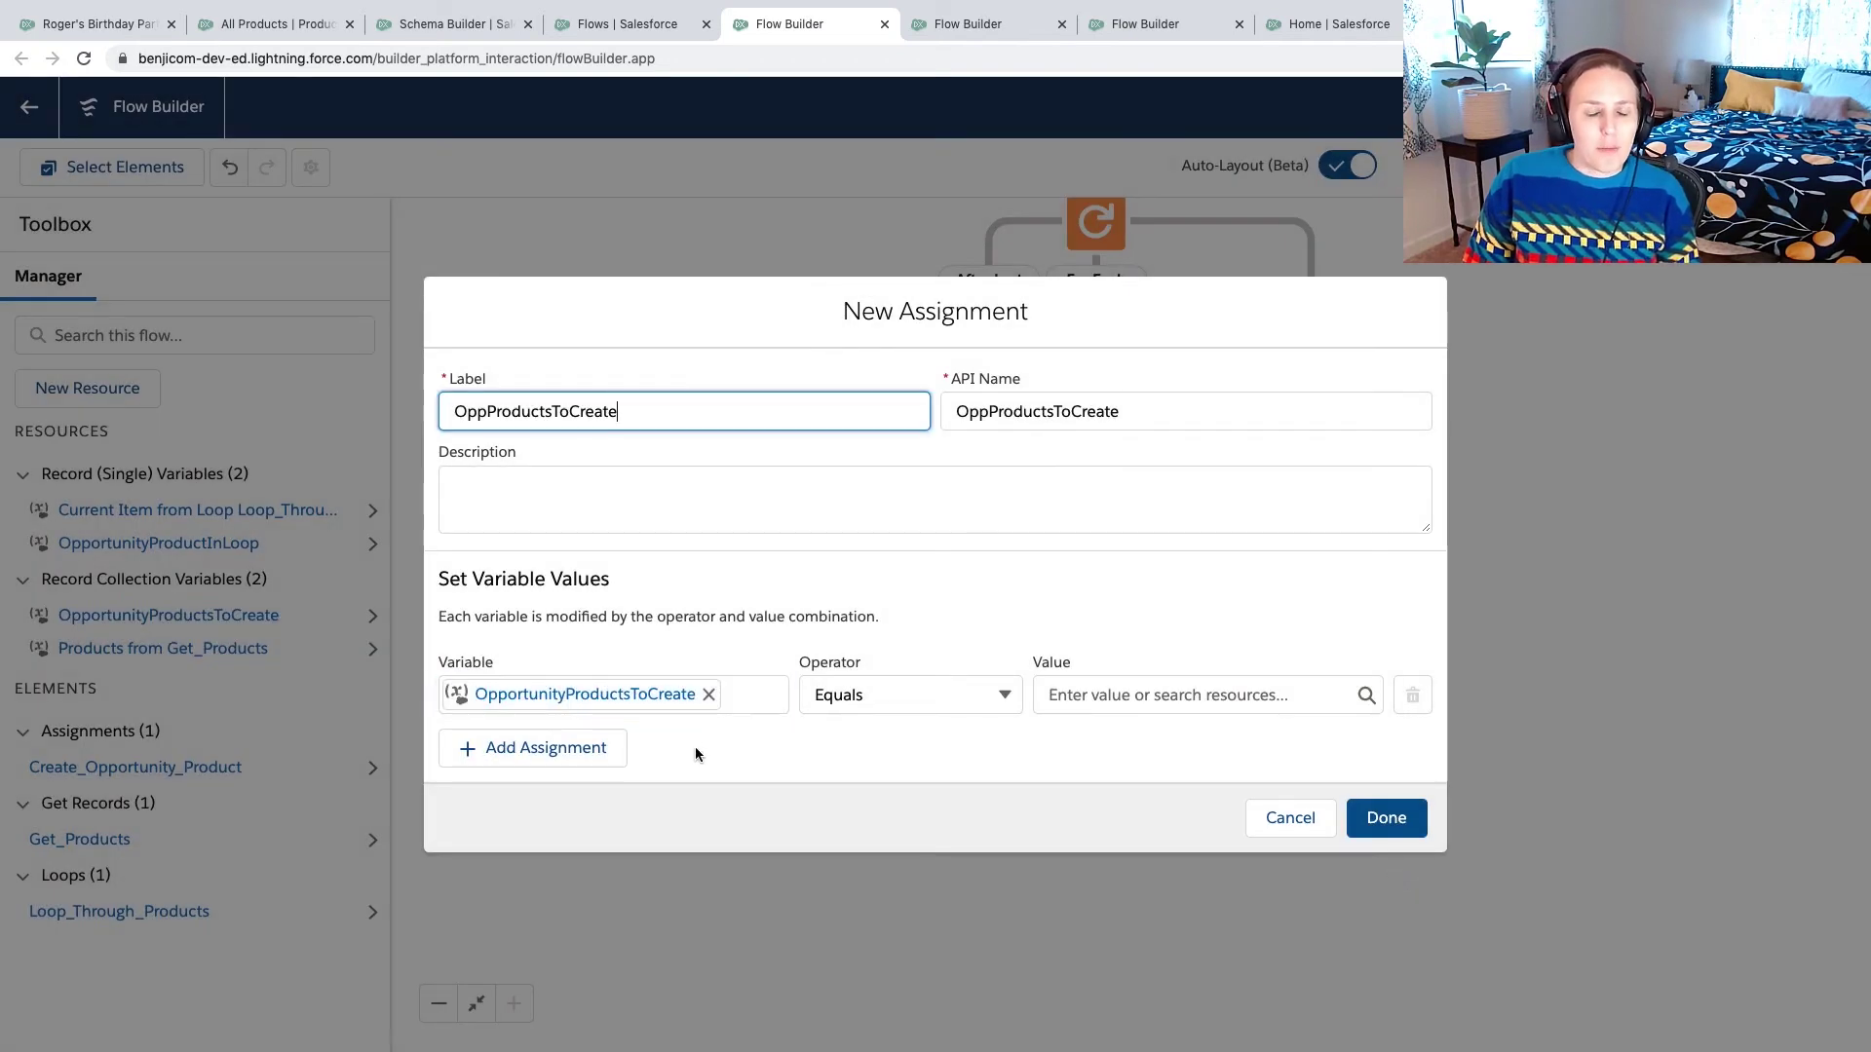
- Set the operator to Add with {!OpportunityProductInLoop} as the value and save
left_click(877, 694)
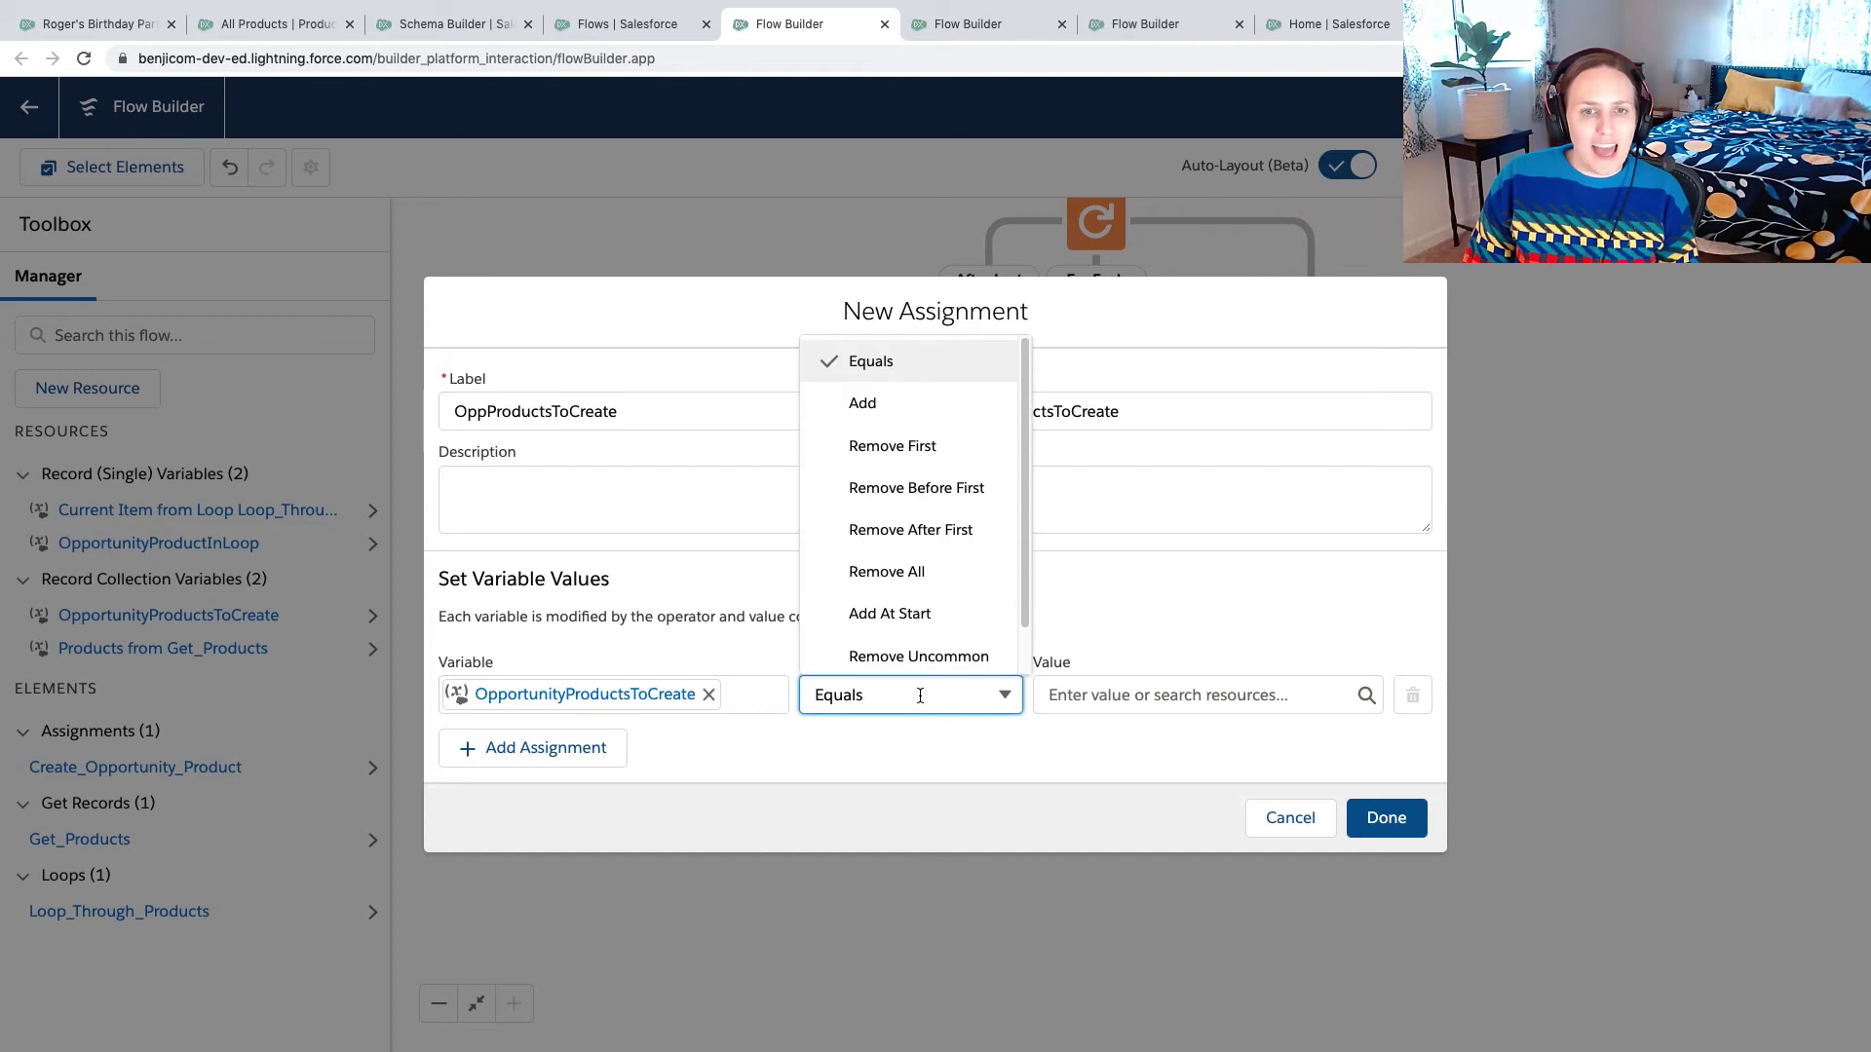
left_click(877, 403)
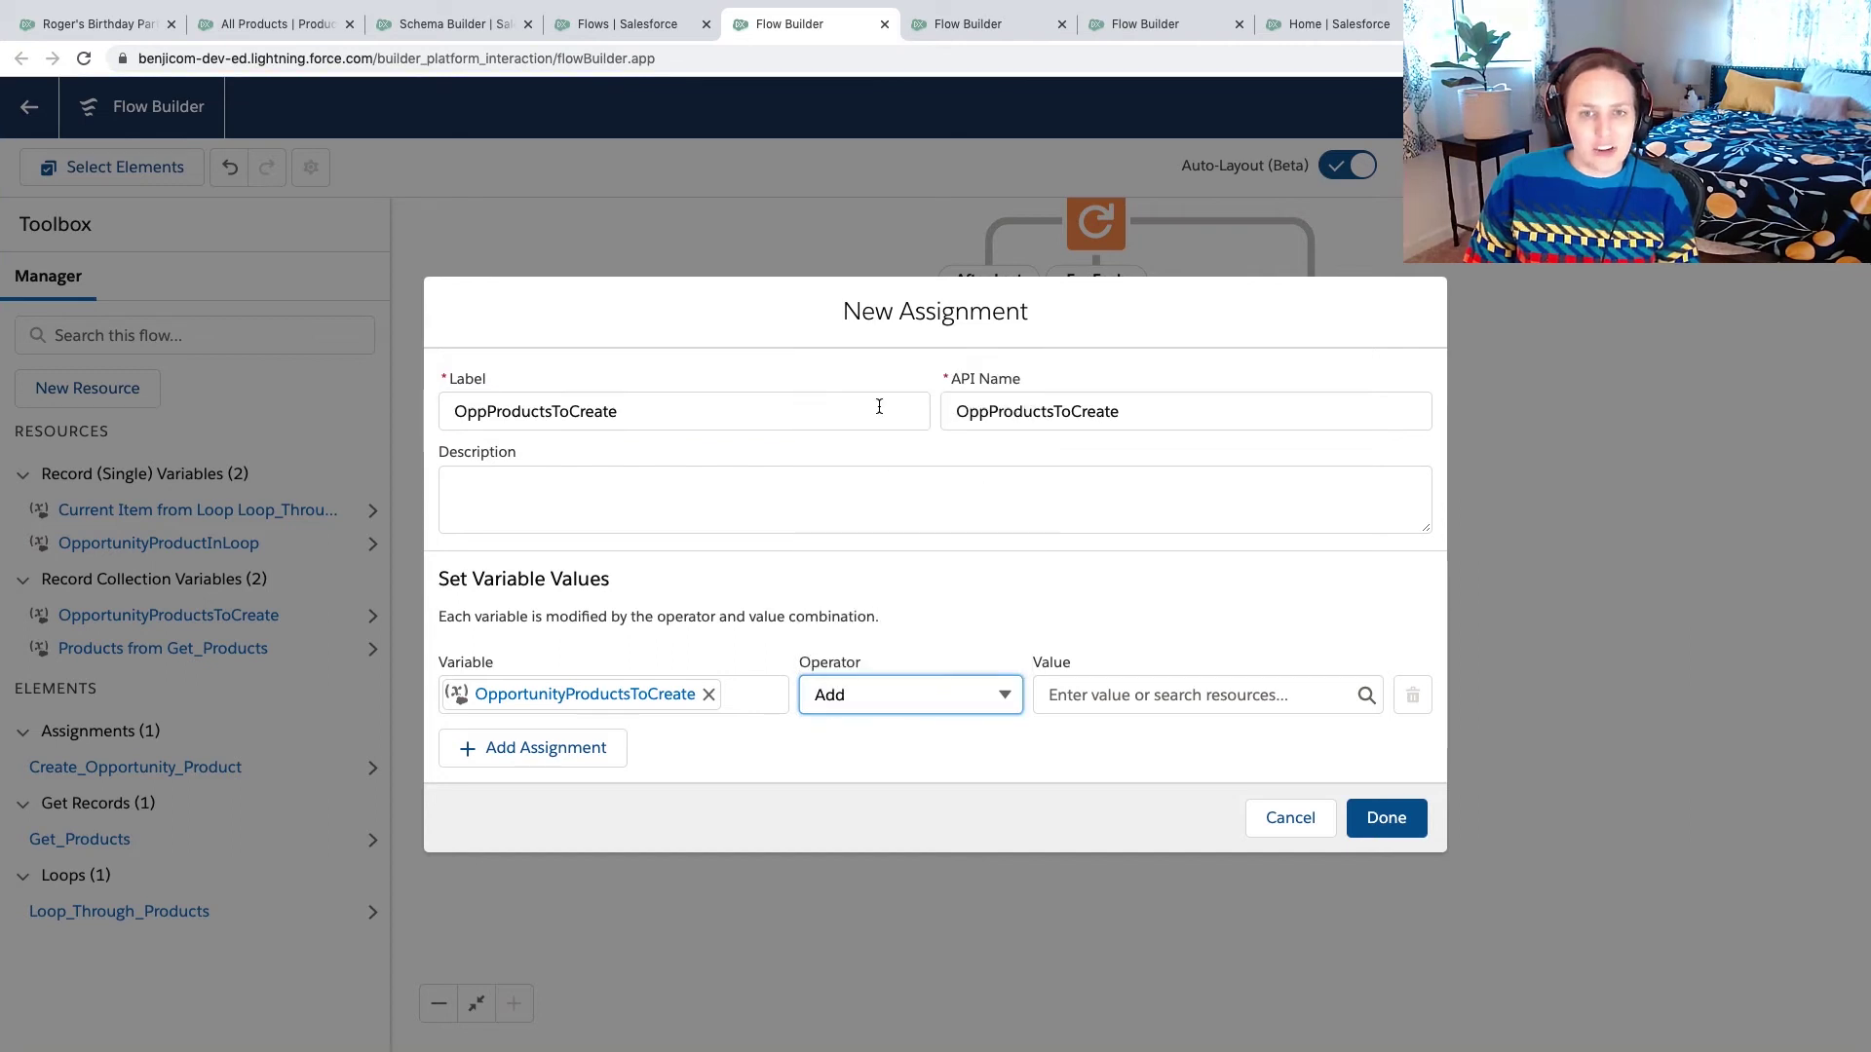
left_click(1170, 694)
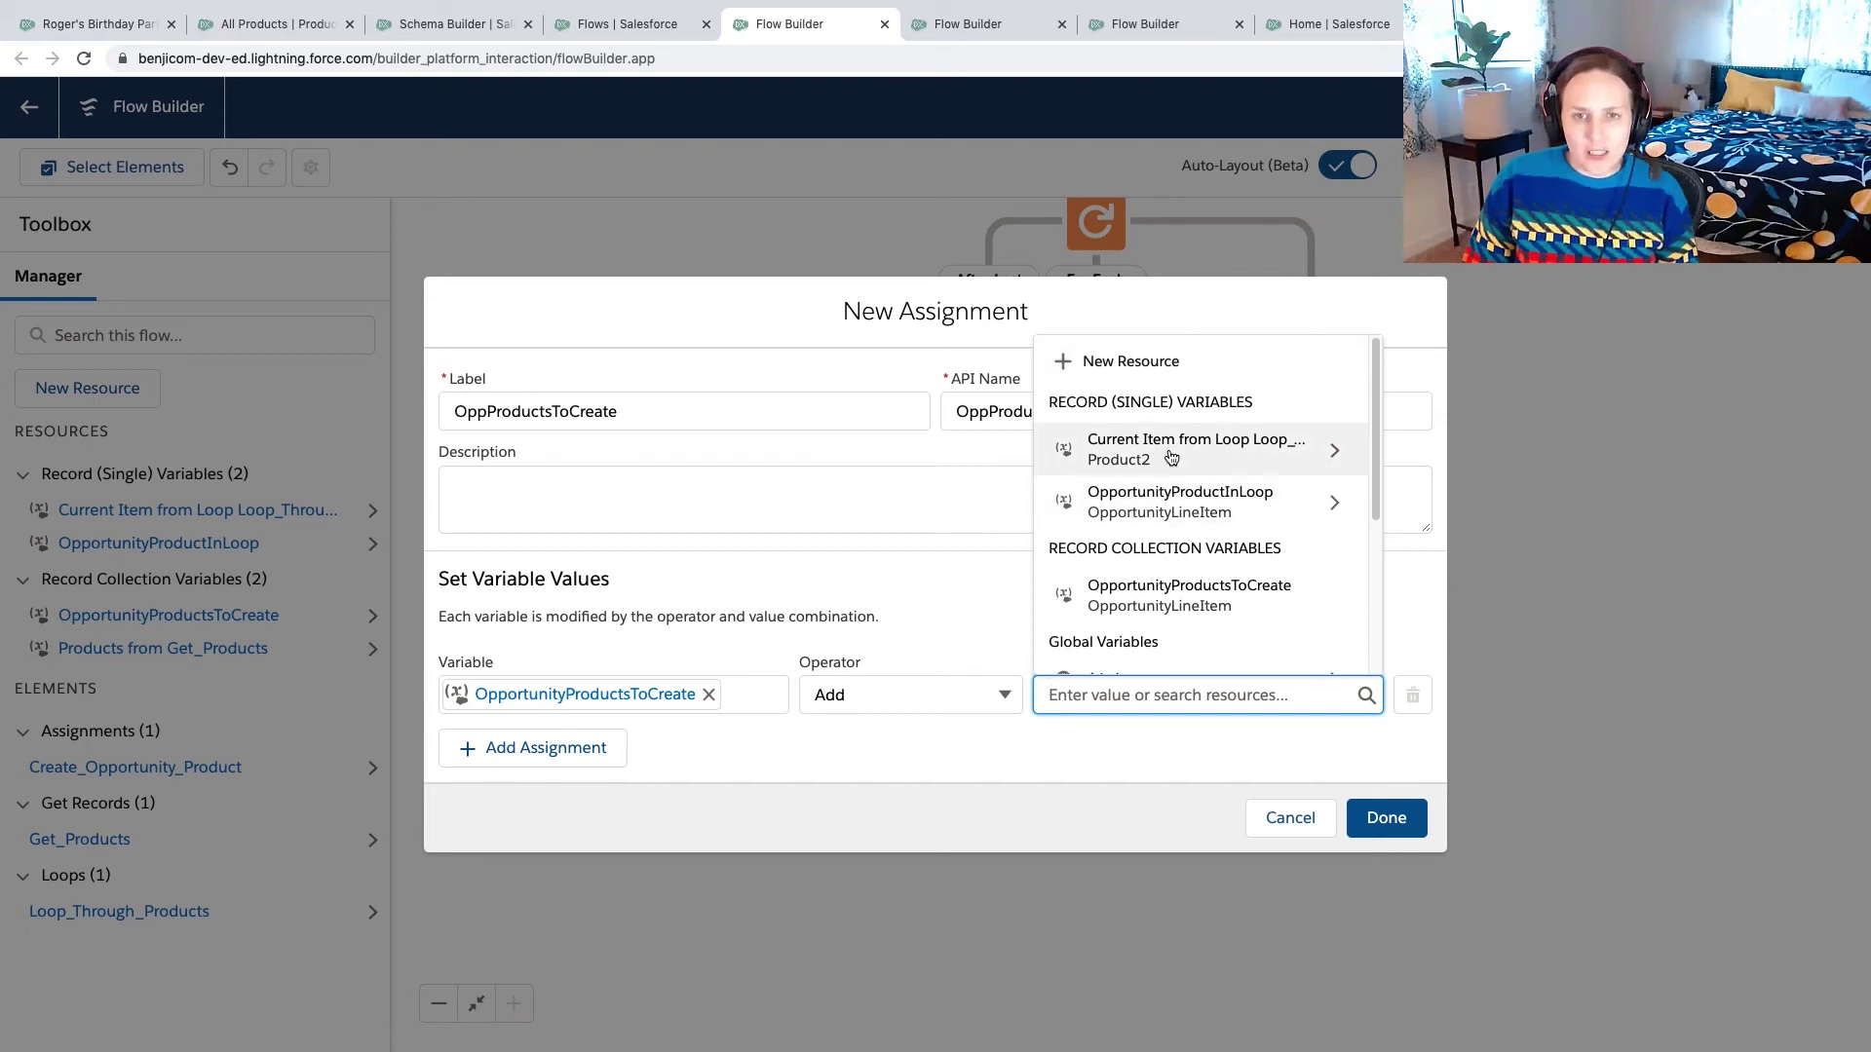
left_click(1177, 503)
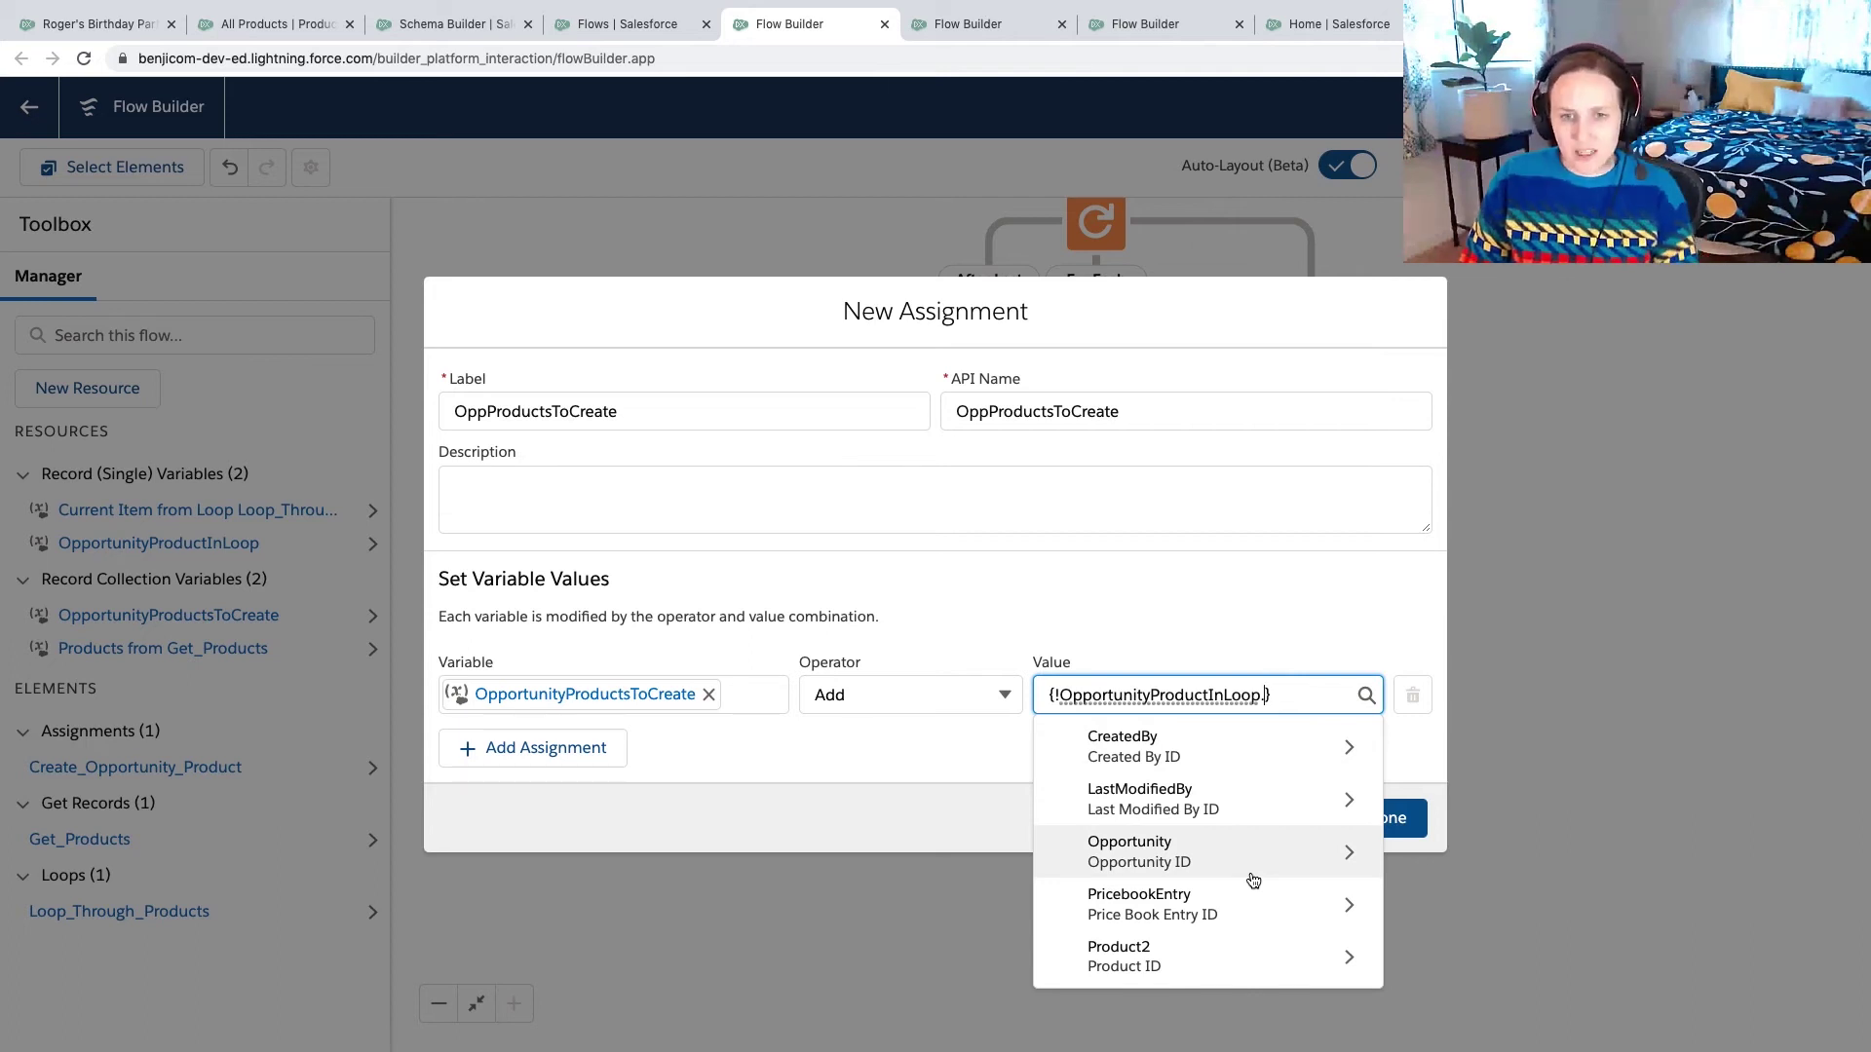
key("BackSpace")
left_click(1385, 820)
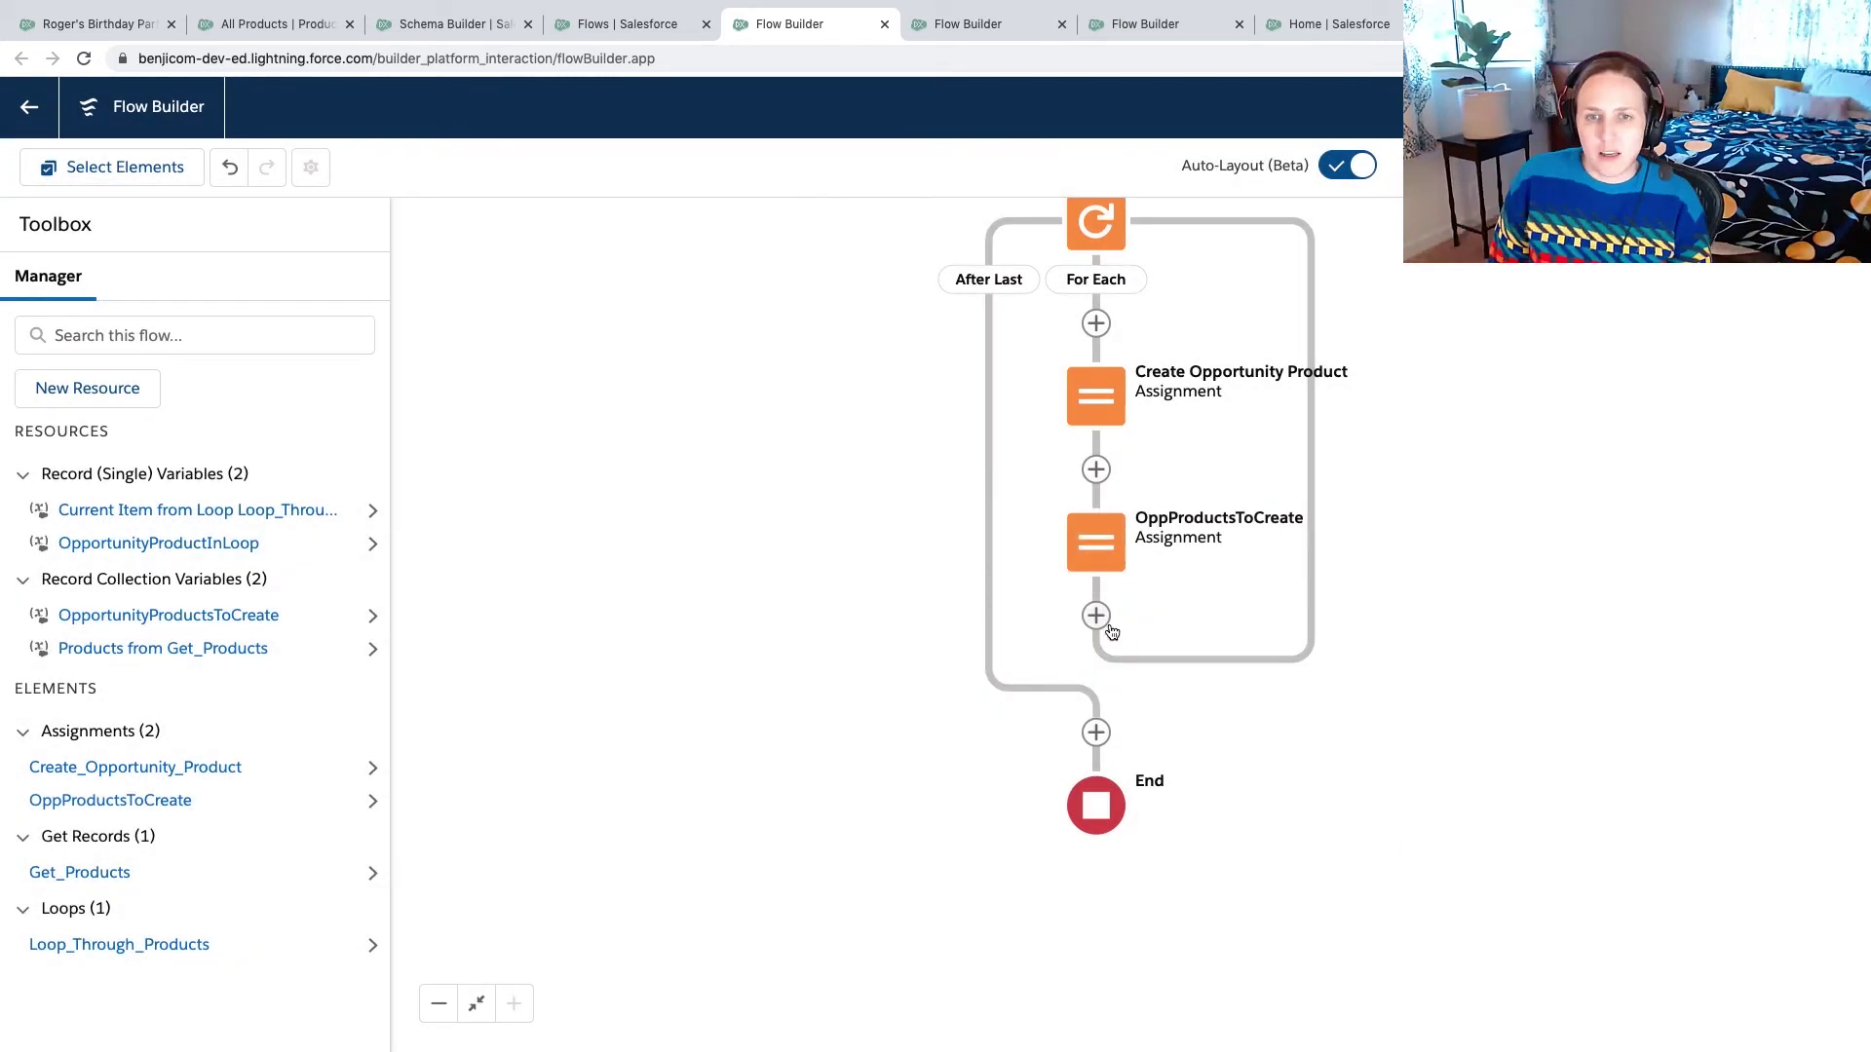
- Add a Create Records element before End labelled 'Create Opportunity Products (DML)'
left_click(1097, 732)
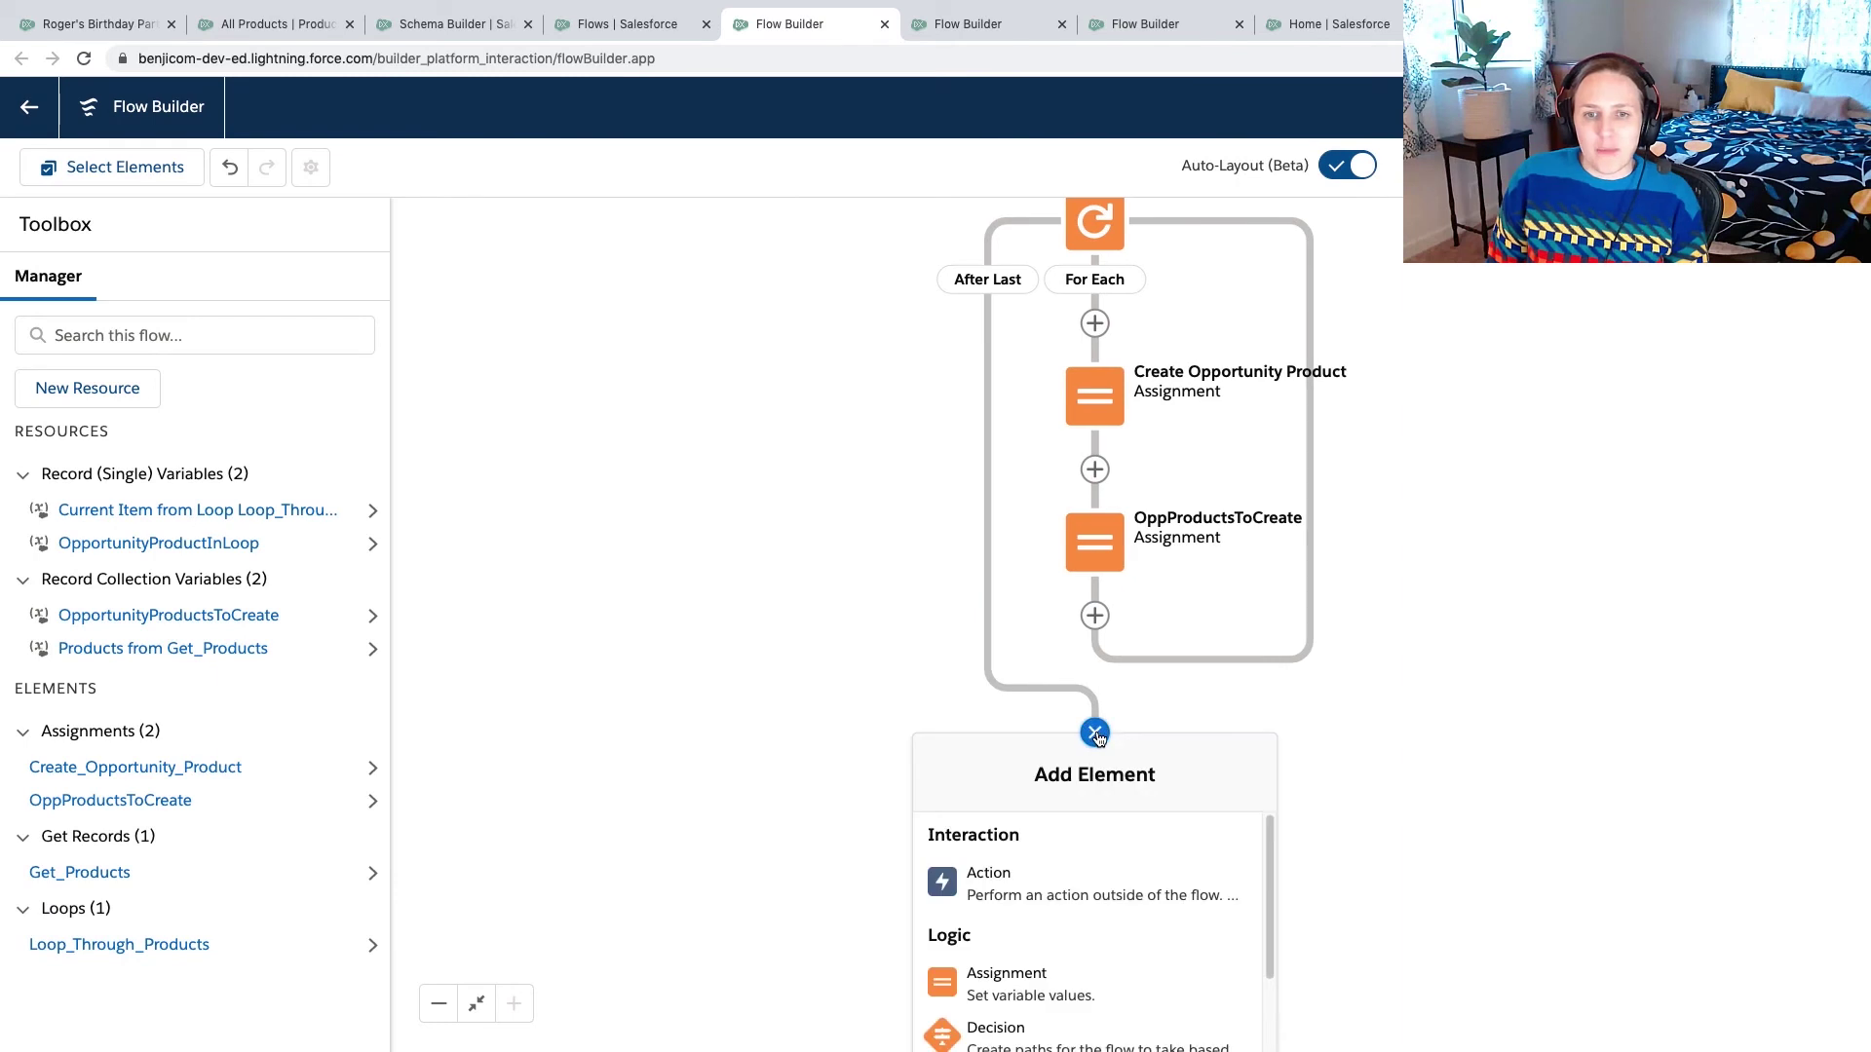
scroll(1024, 777, "down", 10)
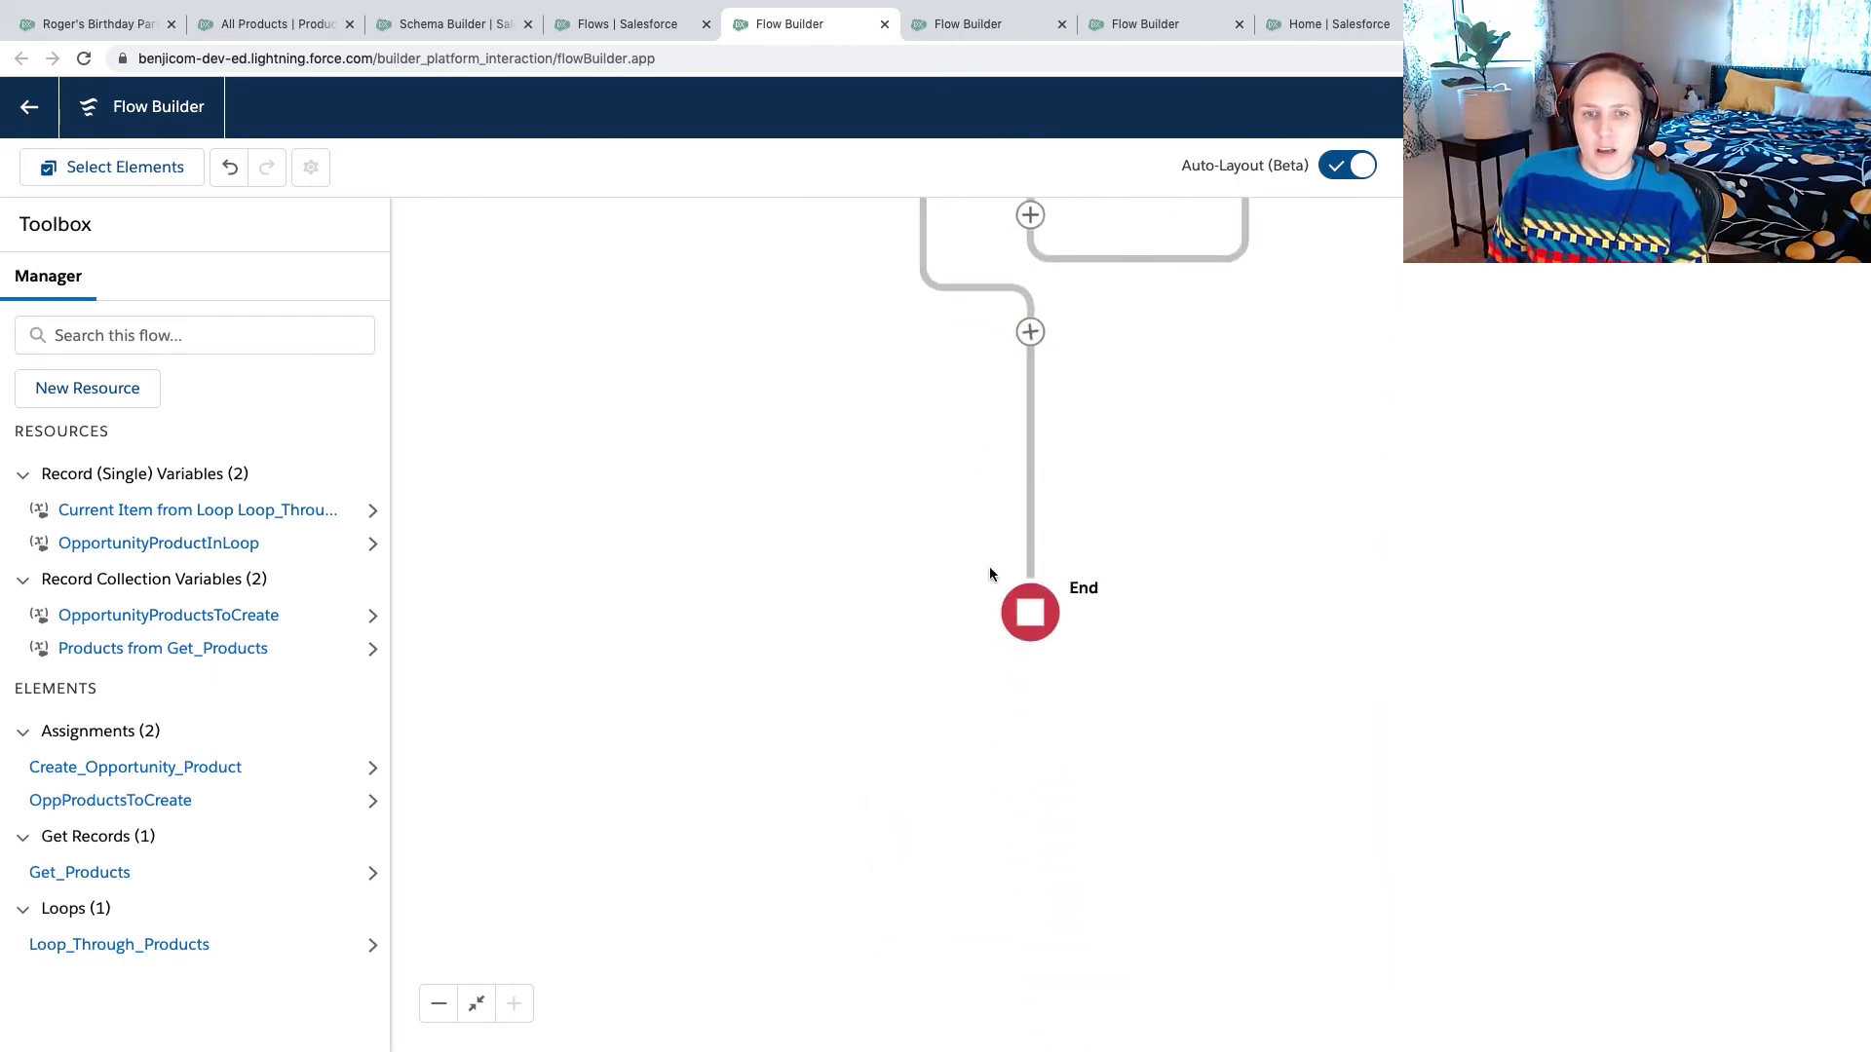
left_click(1030, 332)
scroll(1009, 585, "down", 3)
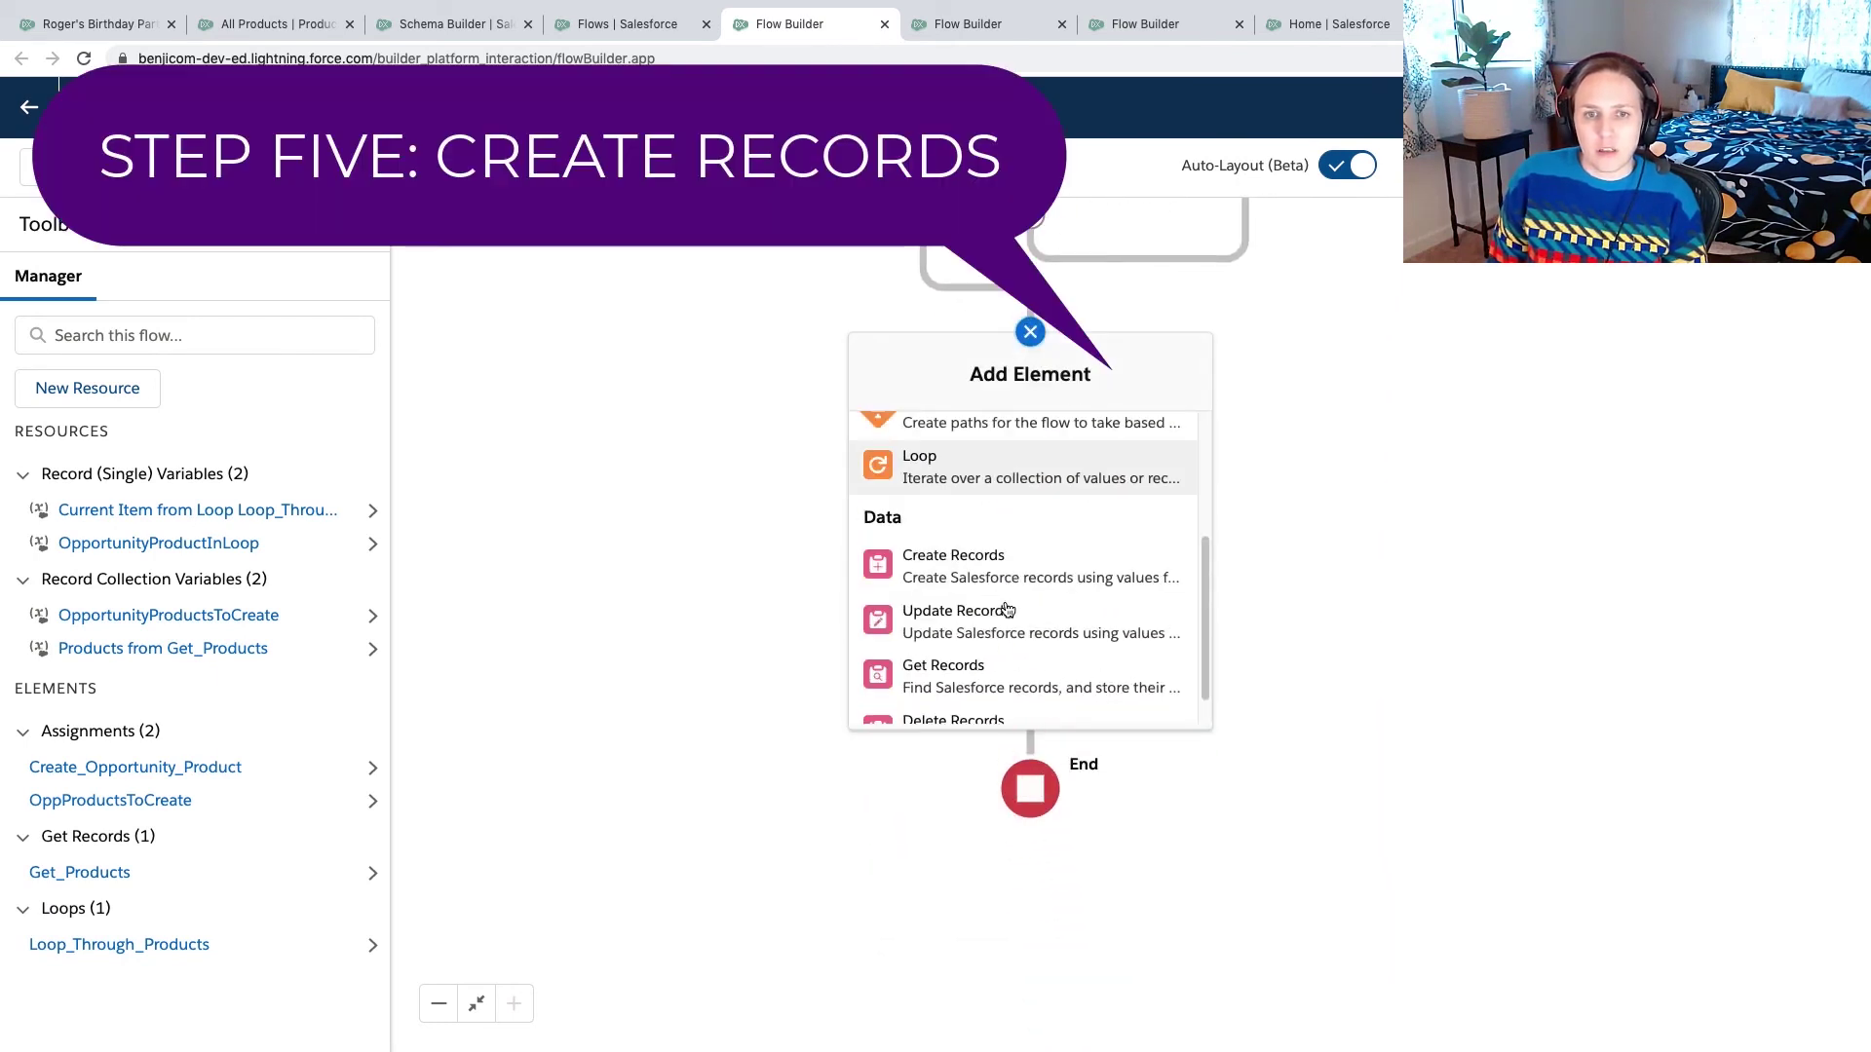
left_click(970, 541)
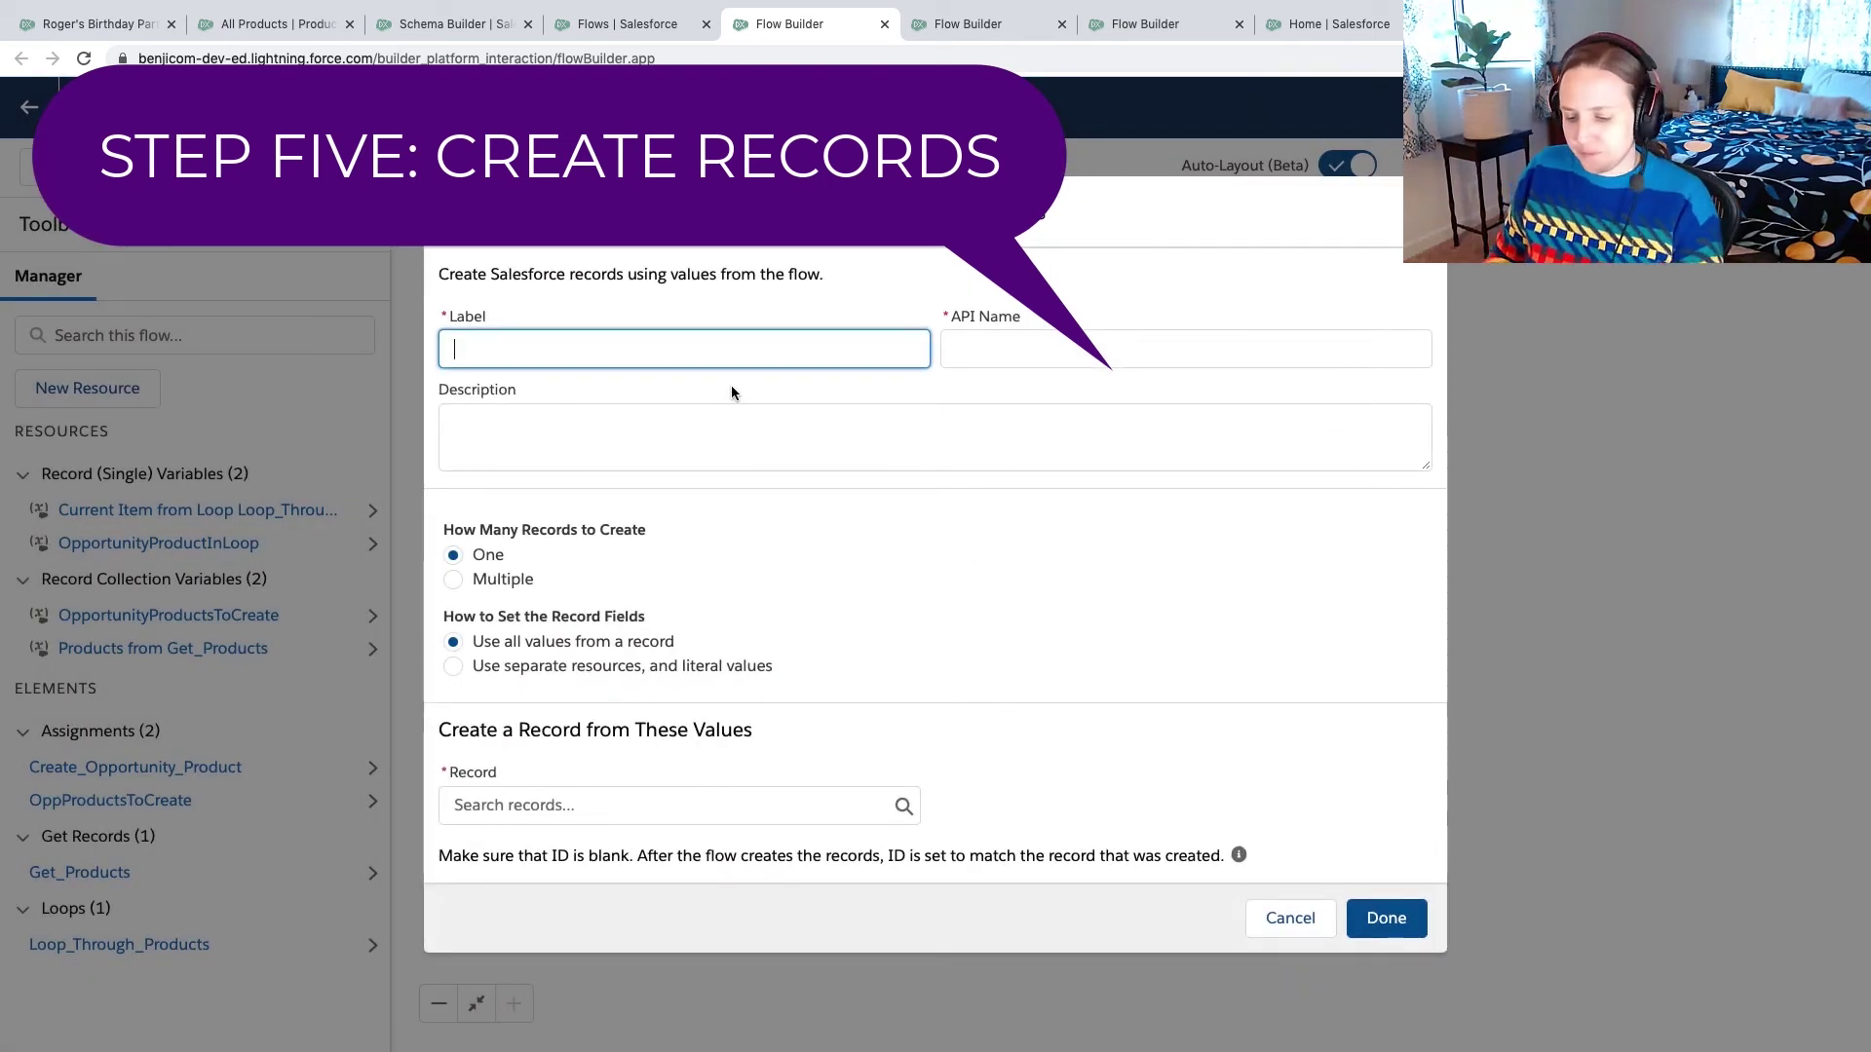
type("Create Opportunity Produc")
key("BackSpace")
key("BackSpace")
key("BackSpace")
key("BackSpace")
key("BackSpace")
type("rocuts")
type("cts (DML)")
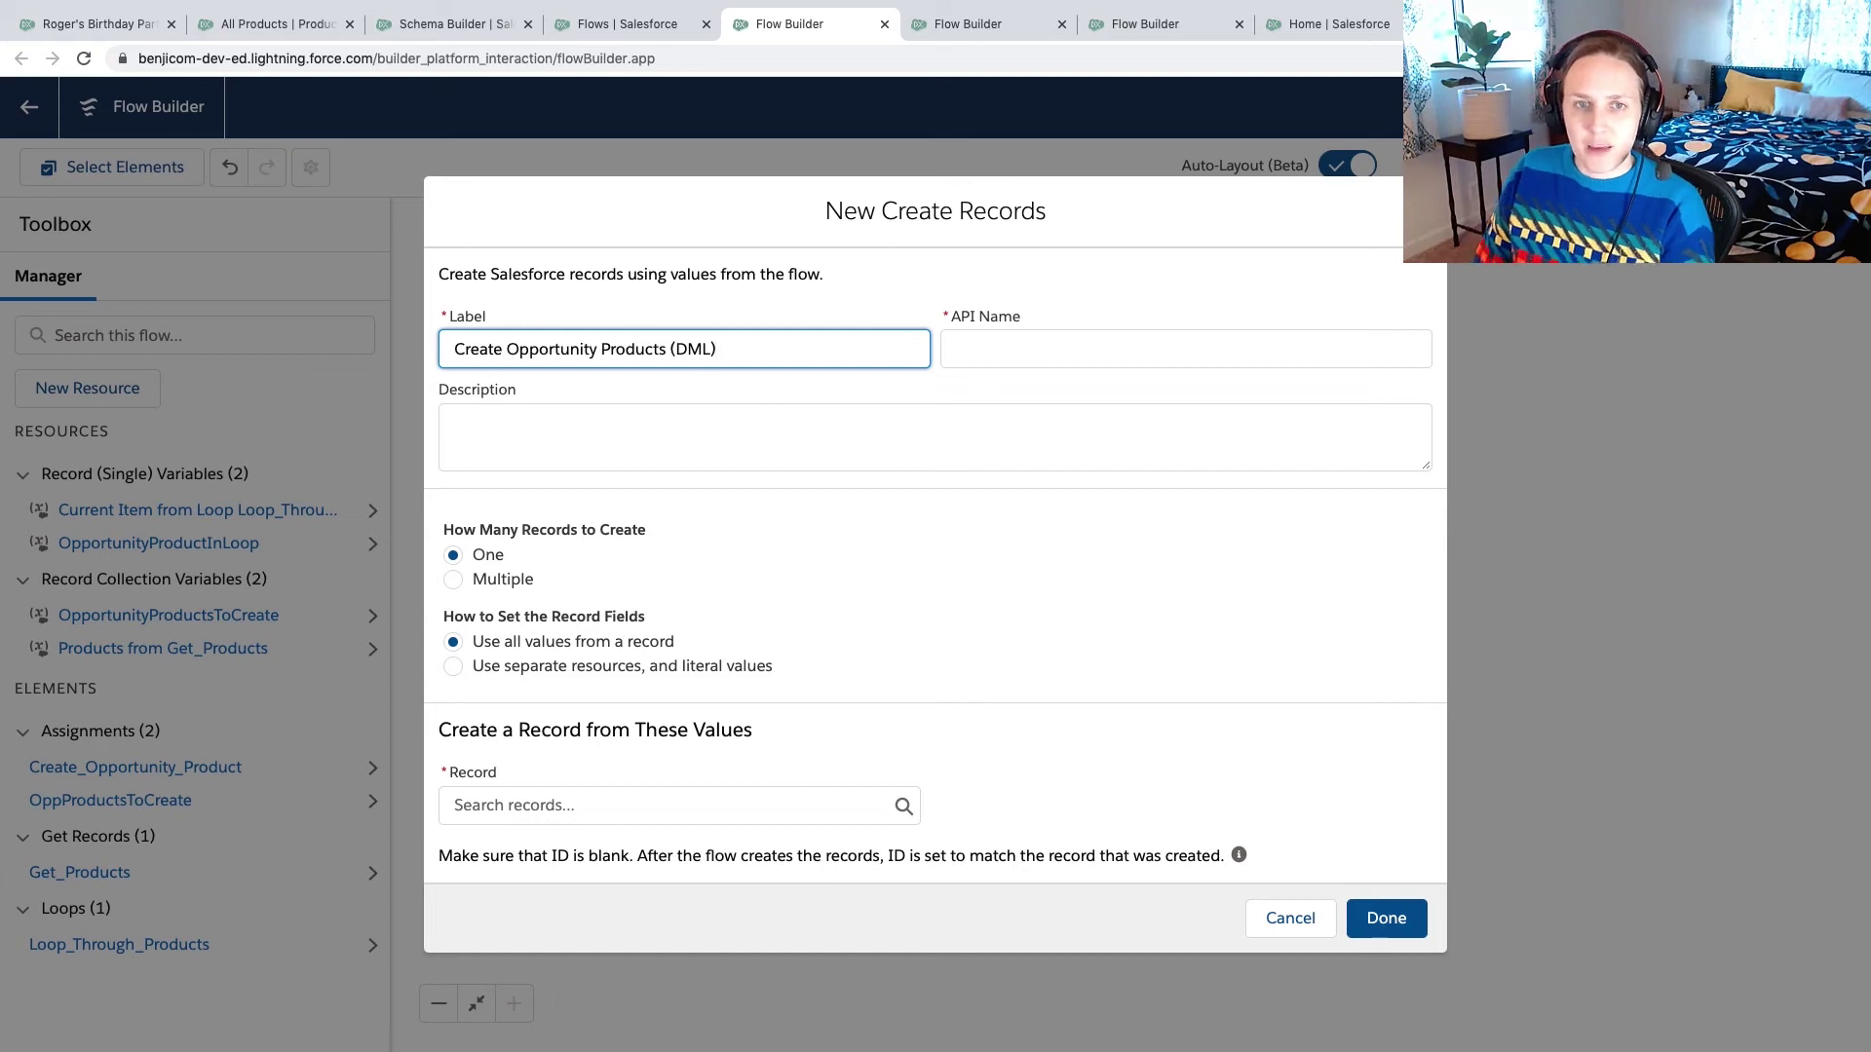
left_click(1011, 353)
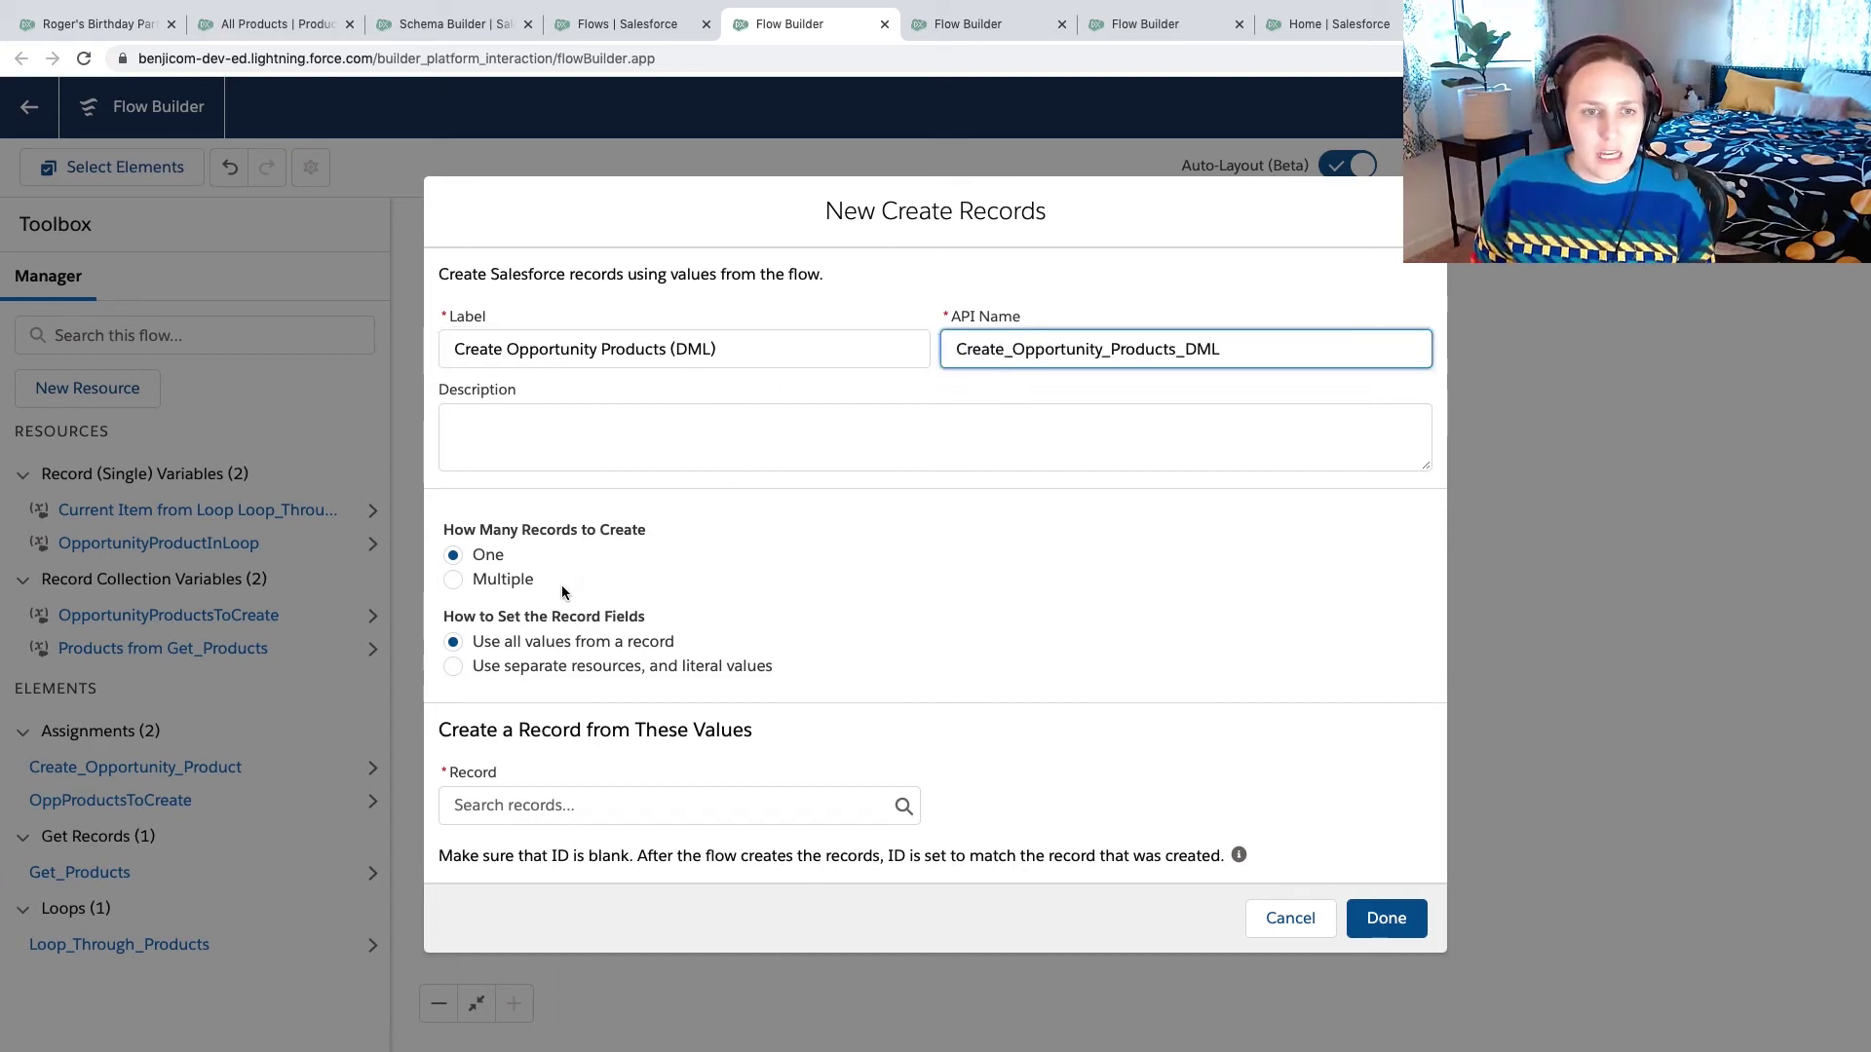
- Create multiple records from {!OpportunityProductsToCreate} and save the step
left_click(455, 582)
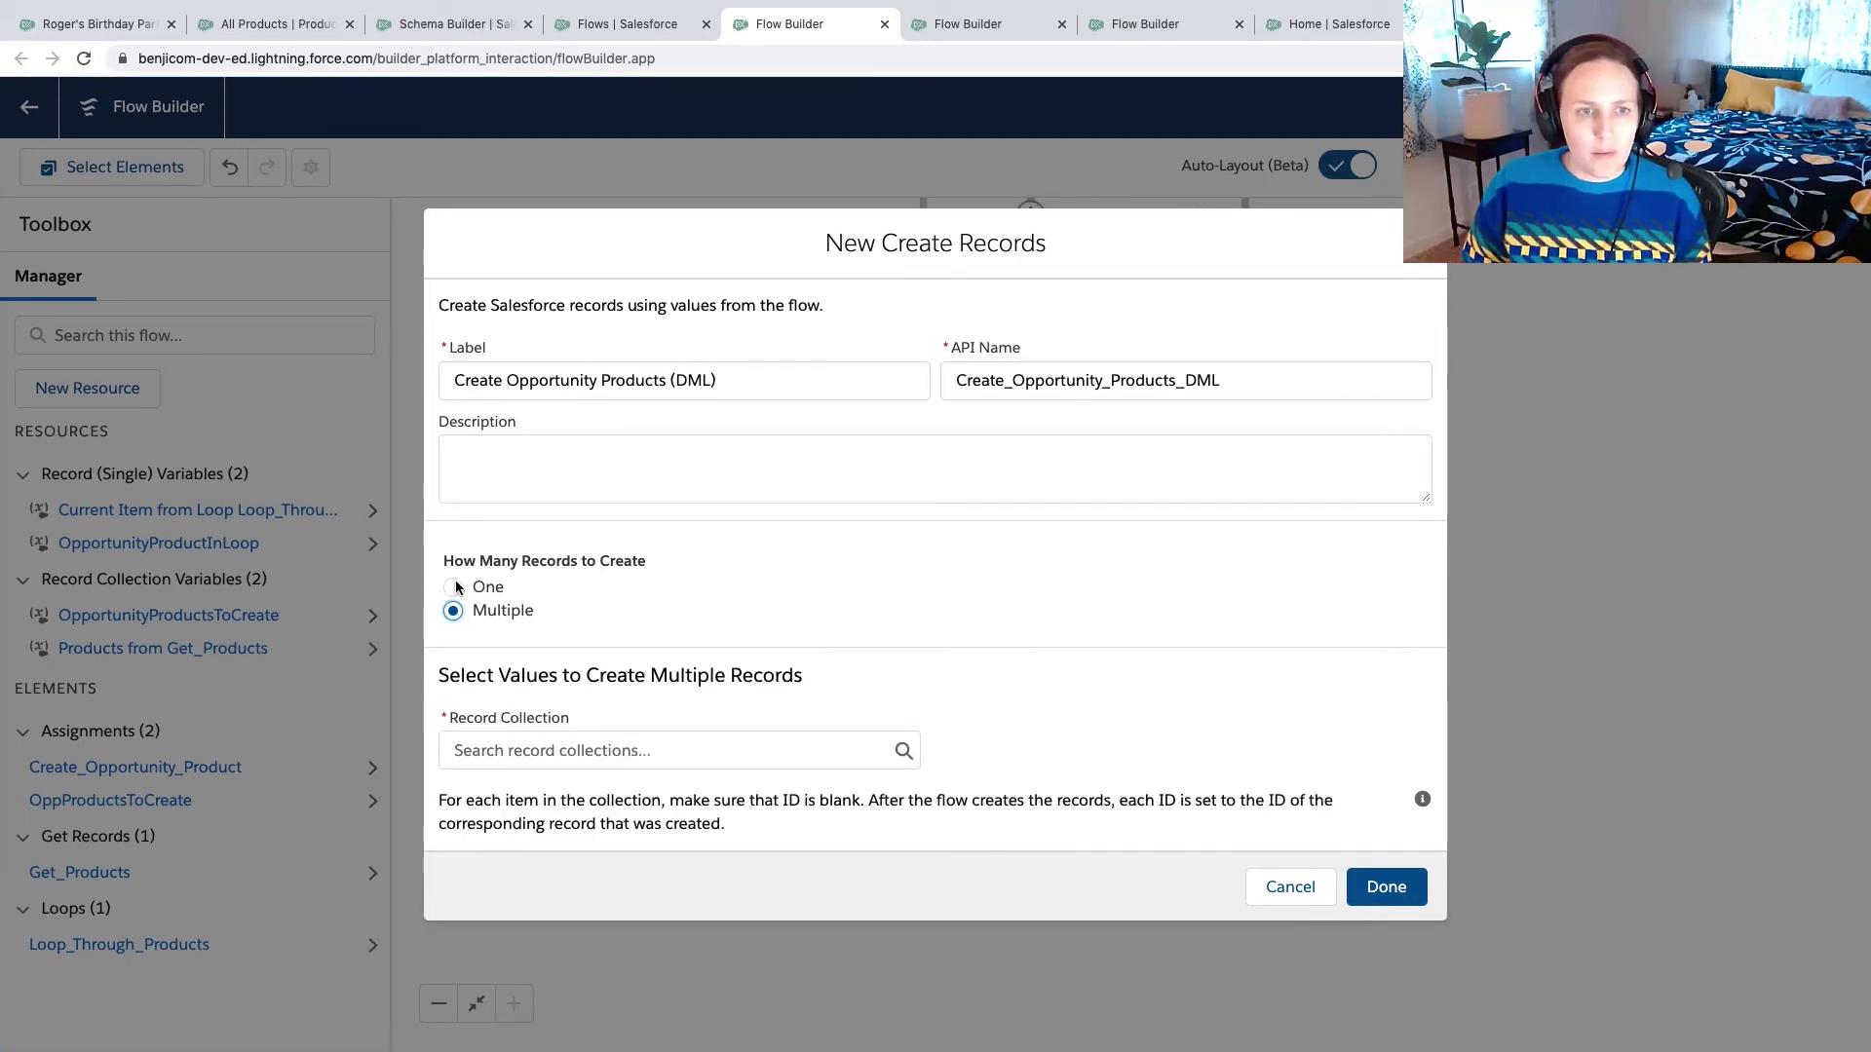
left_click(519, 751)
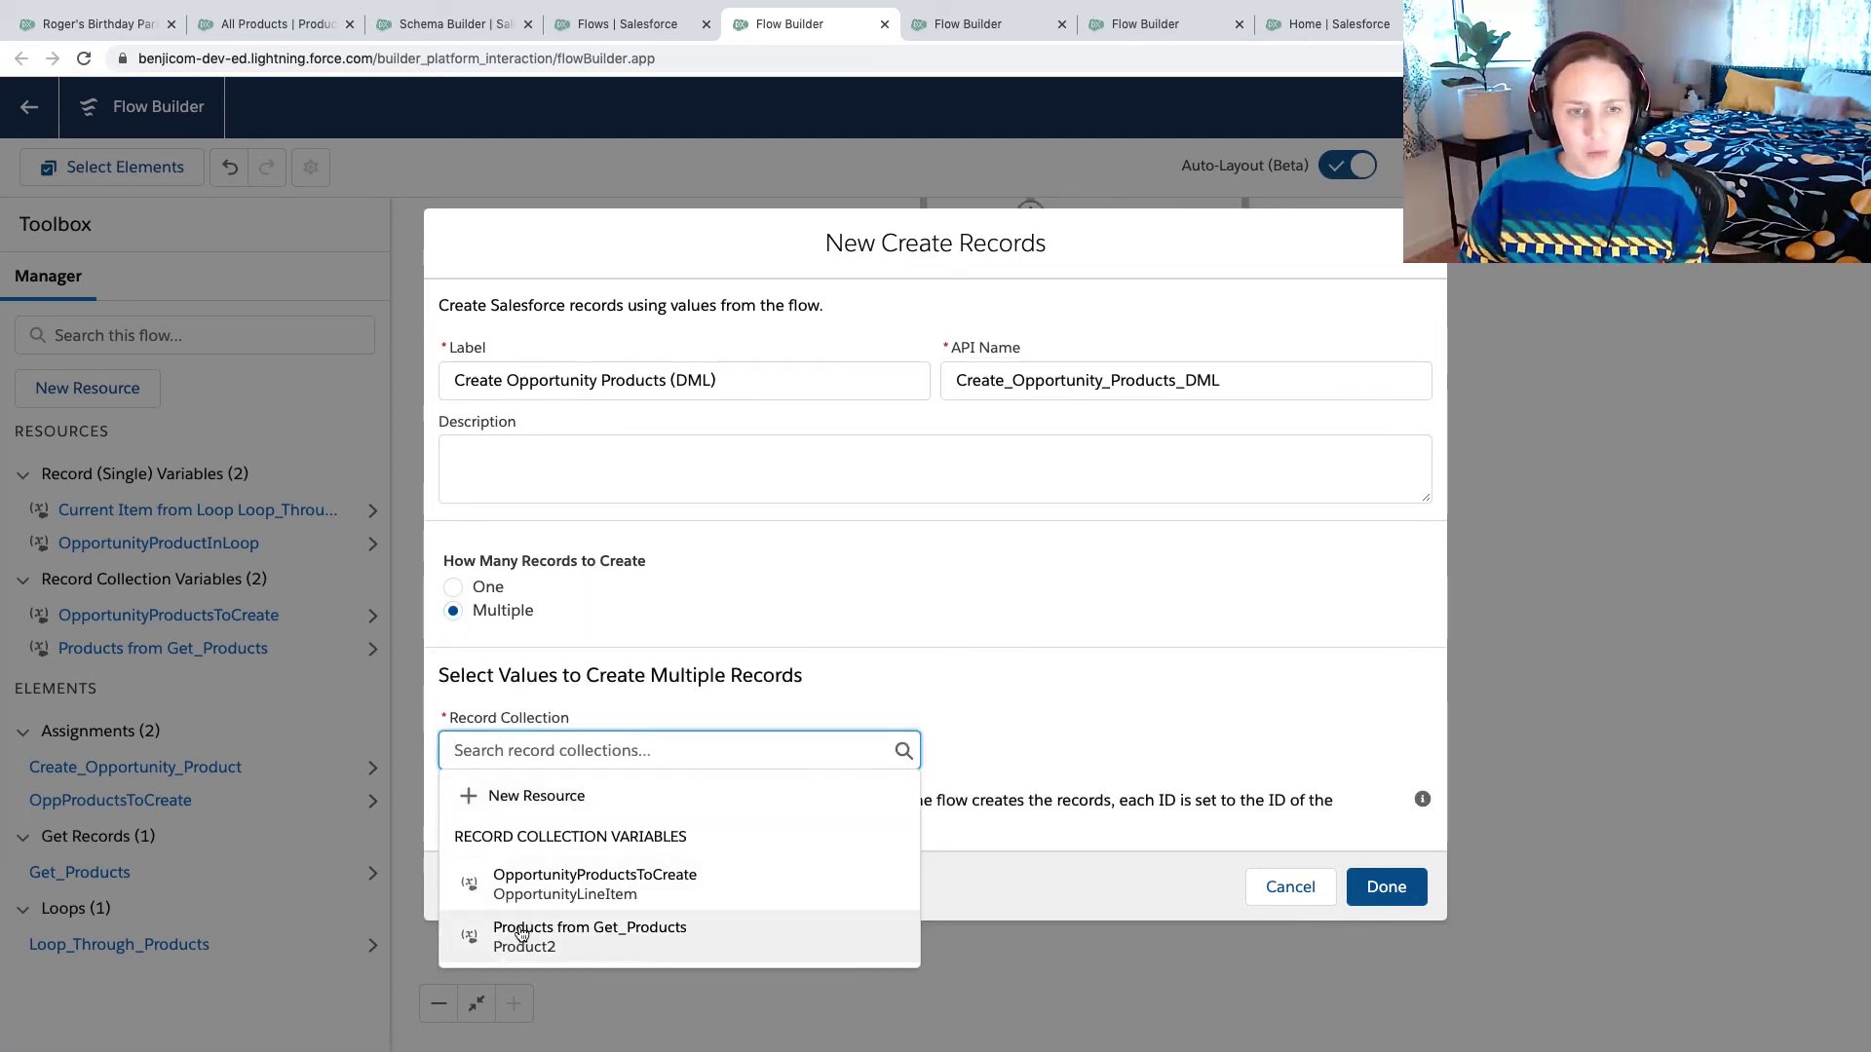
left_click(534, 883)
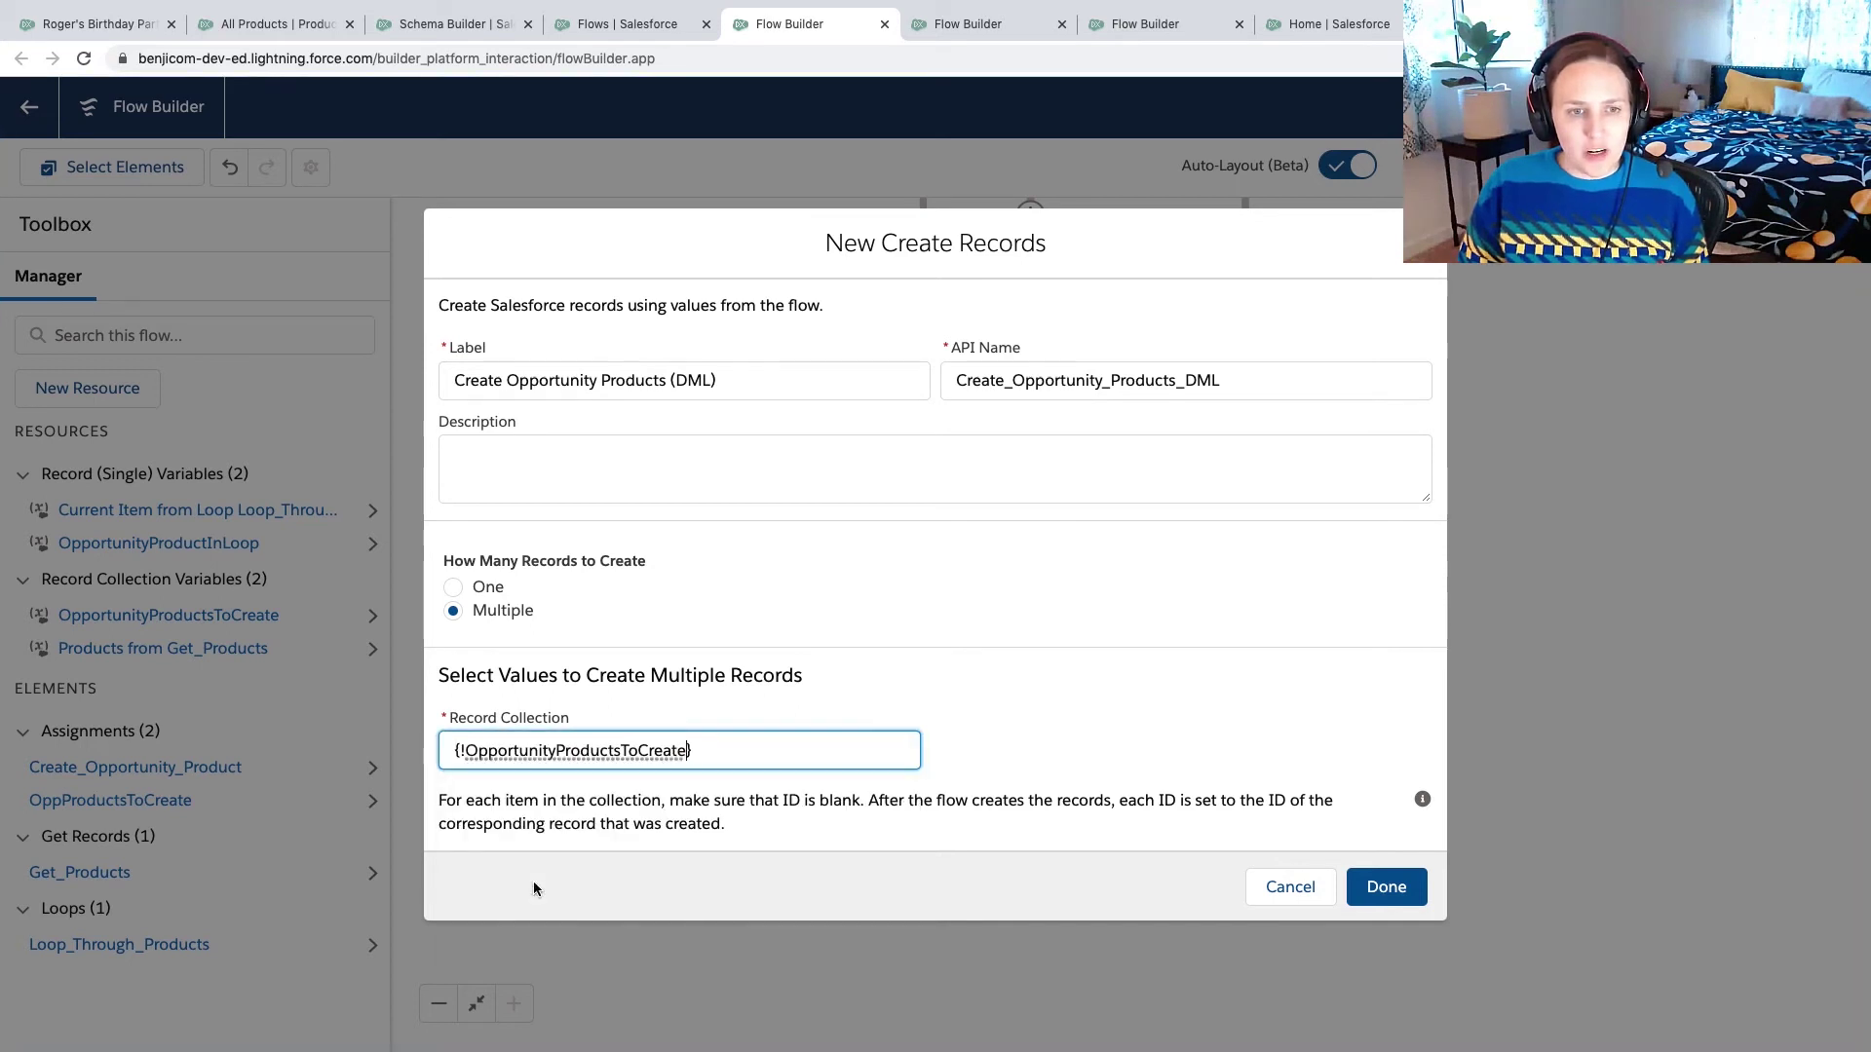
left_click(1409, 902)
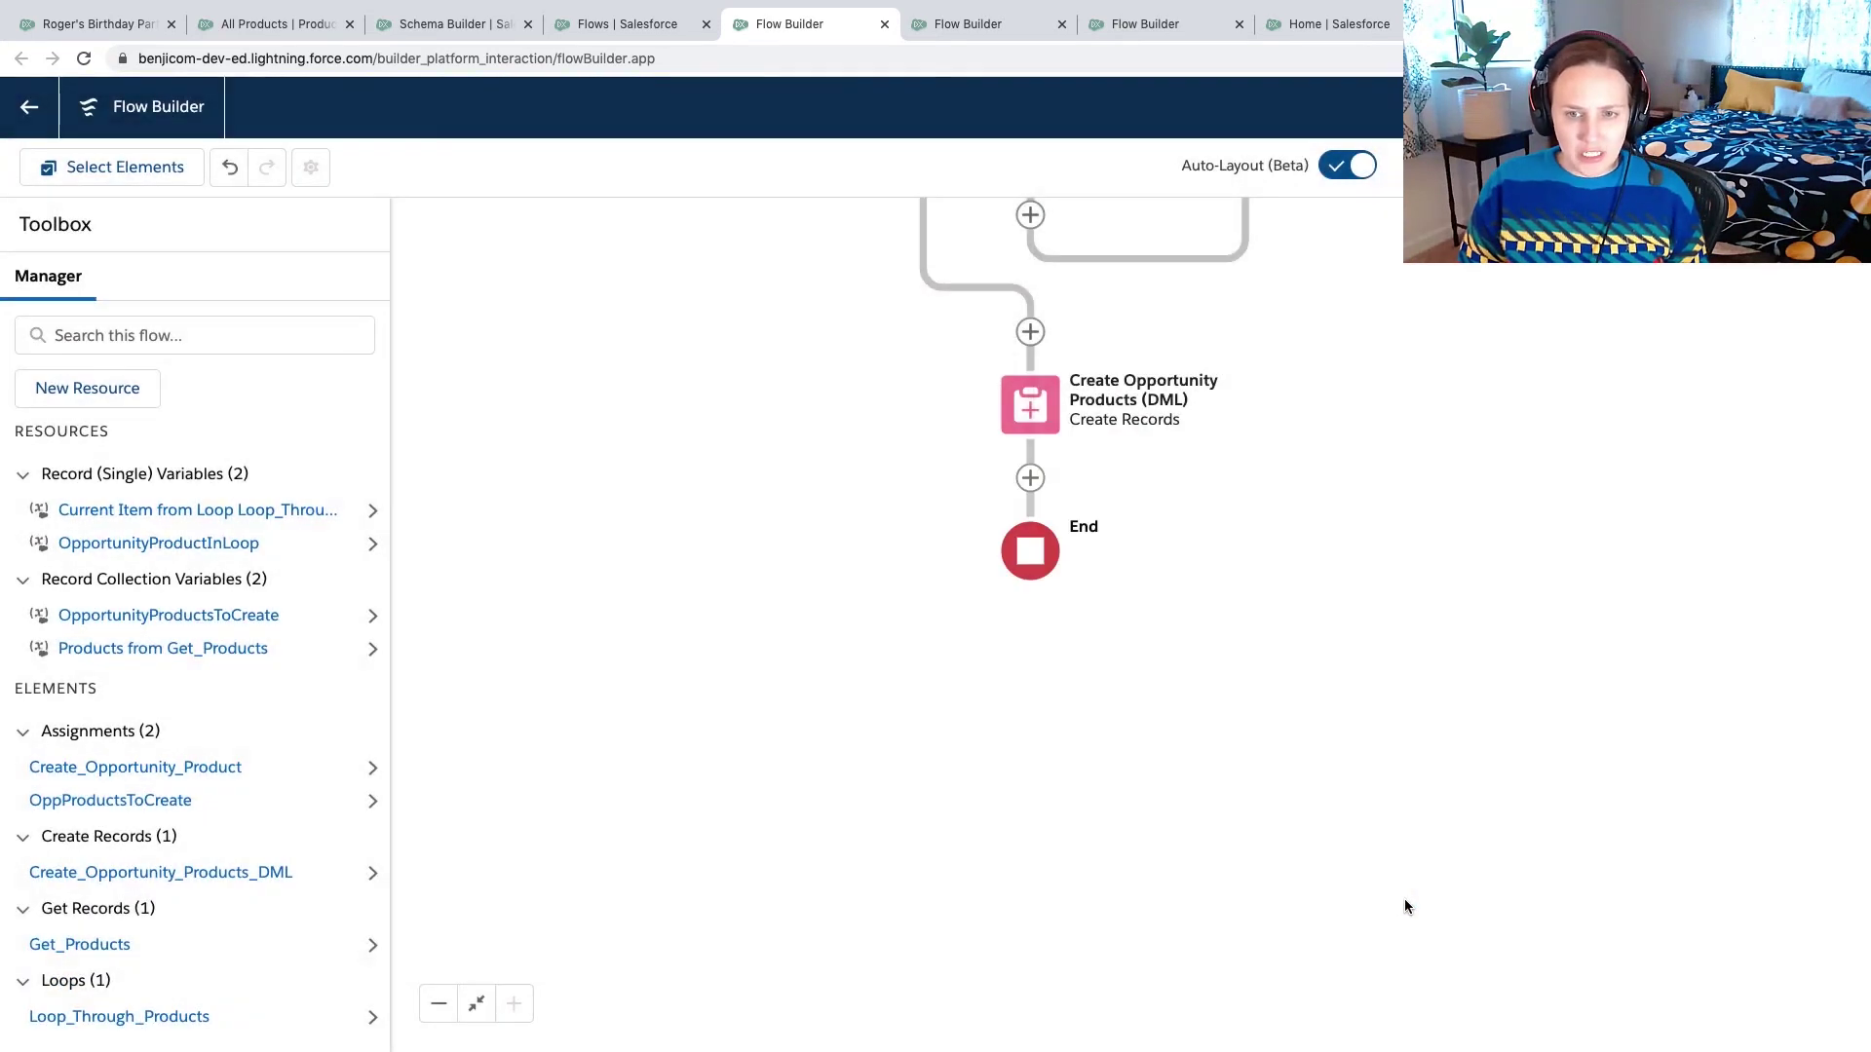
scroll(1372, 617, "up", 5)
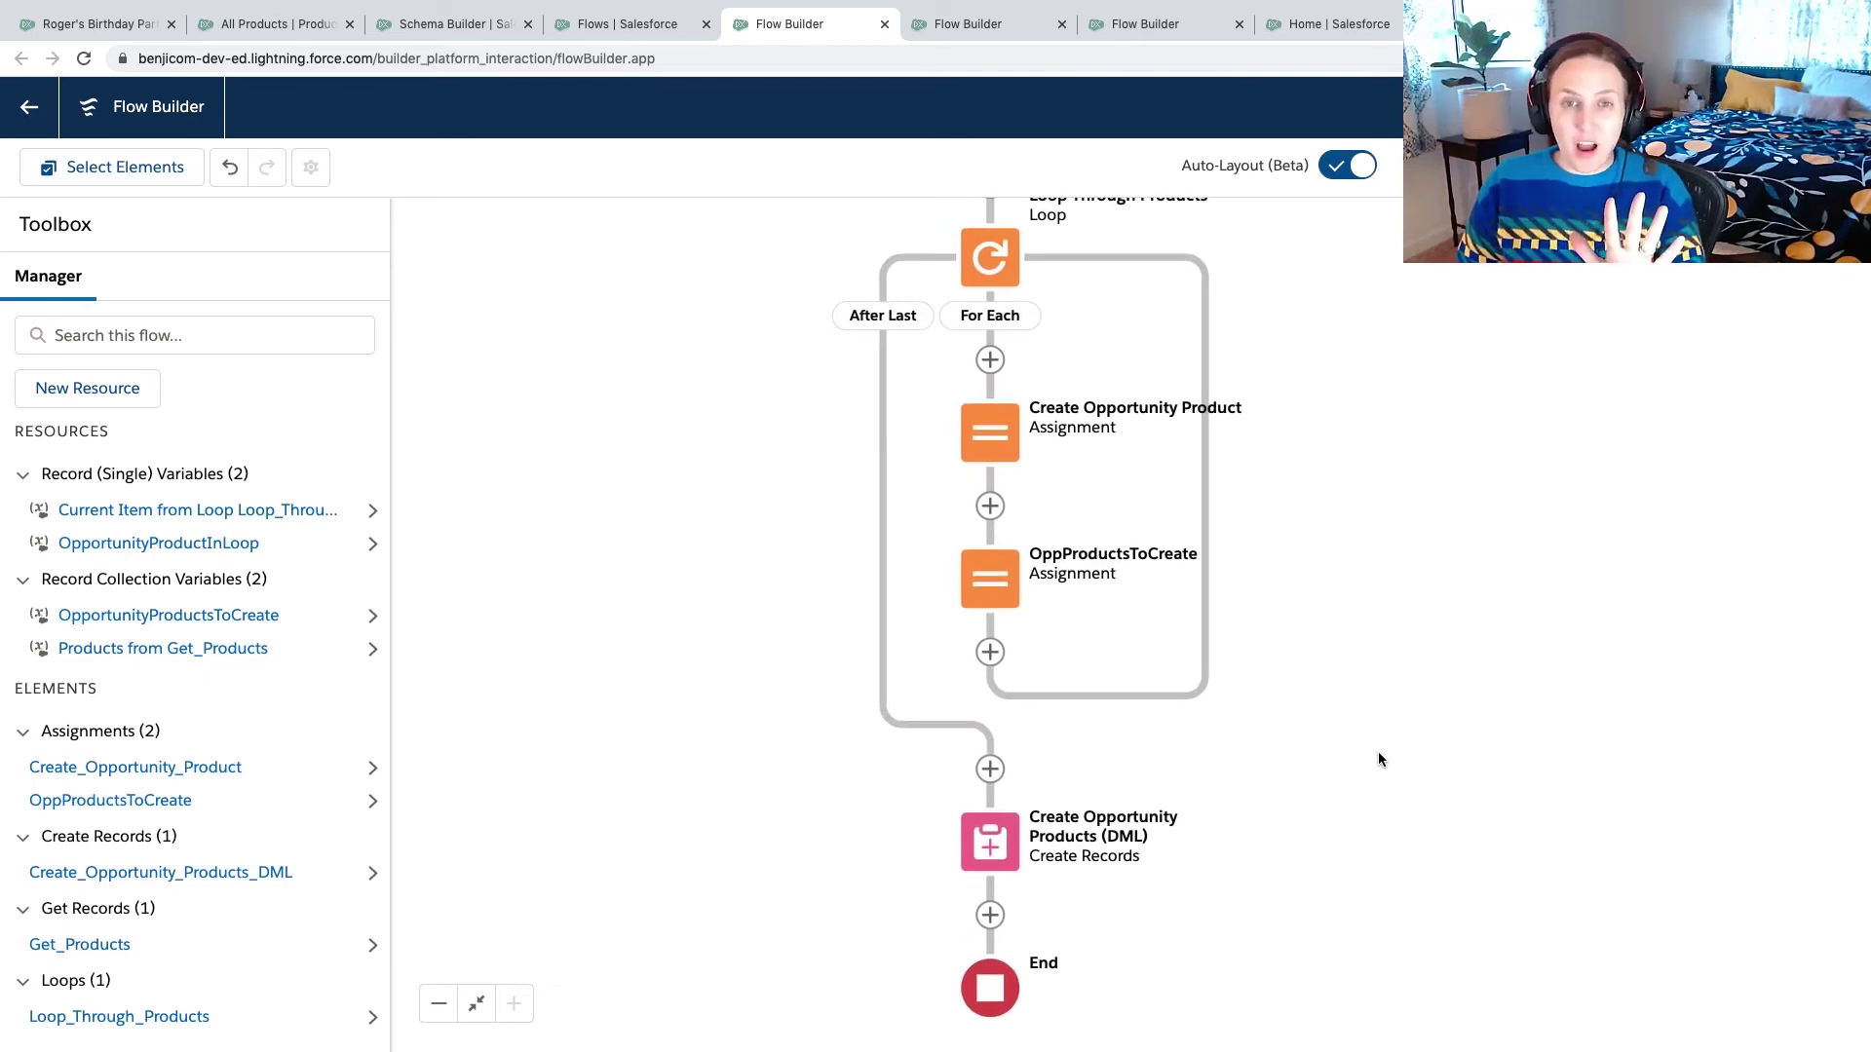
left_click_drag(1385, 758, 1352, 788)
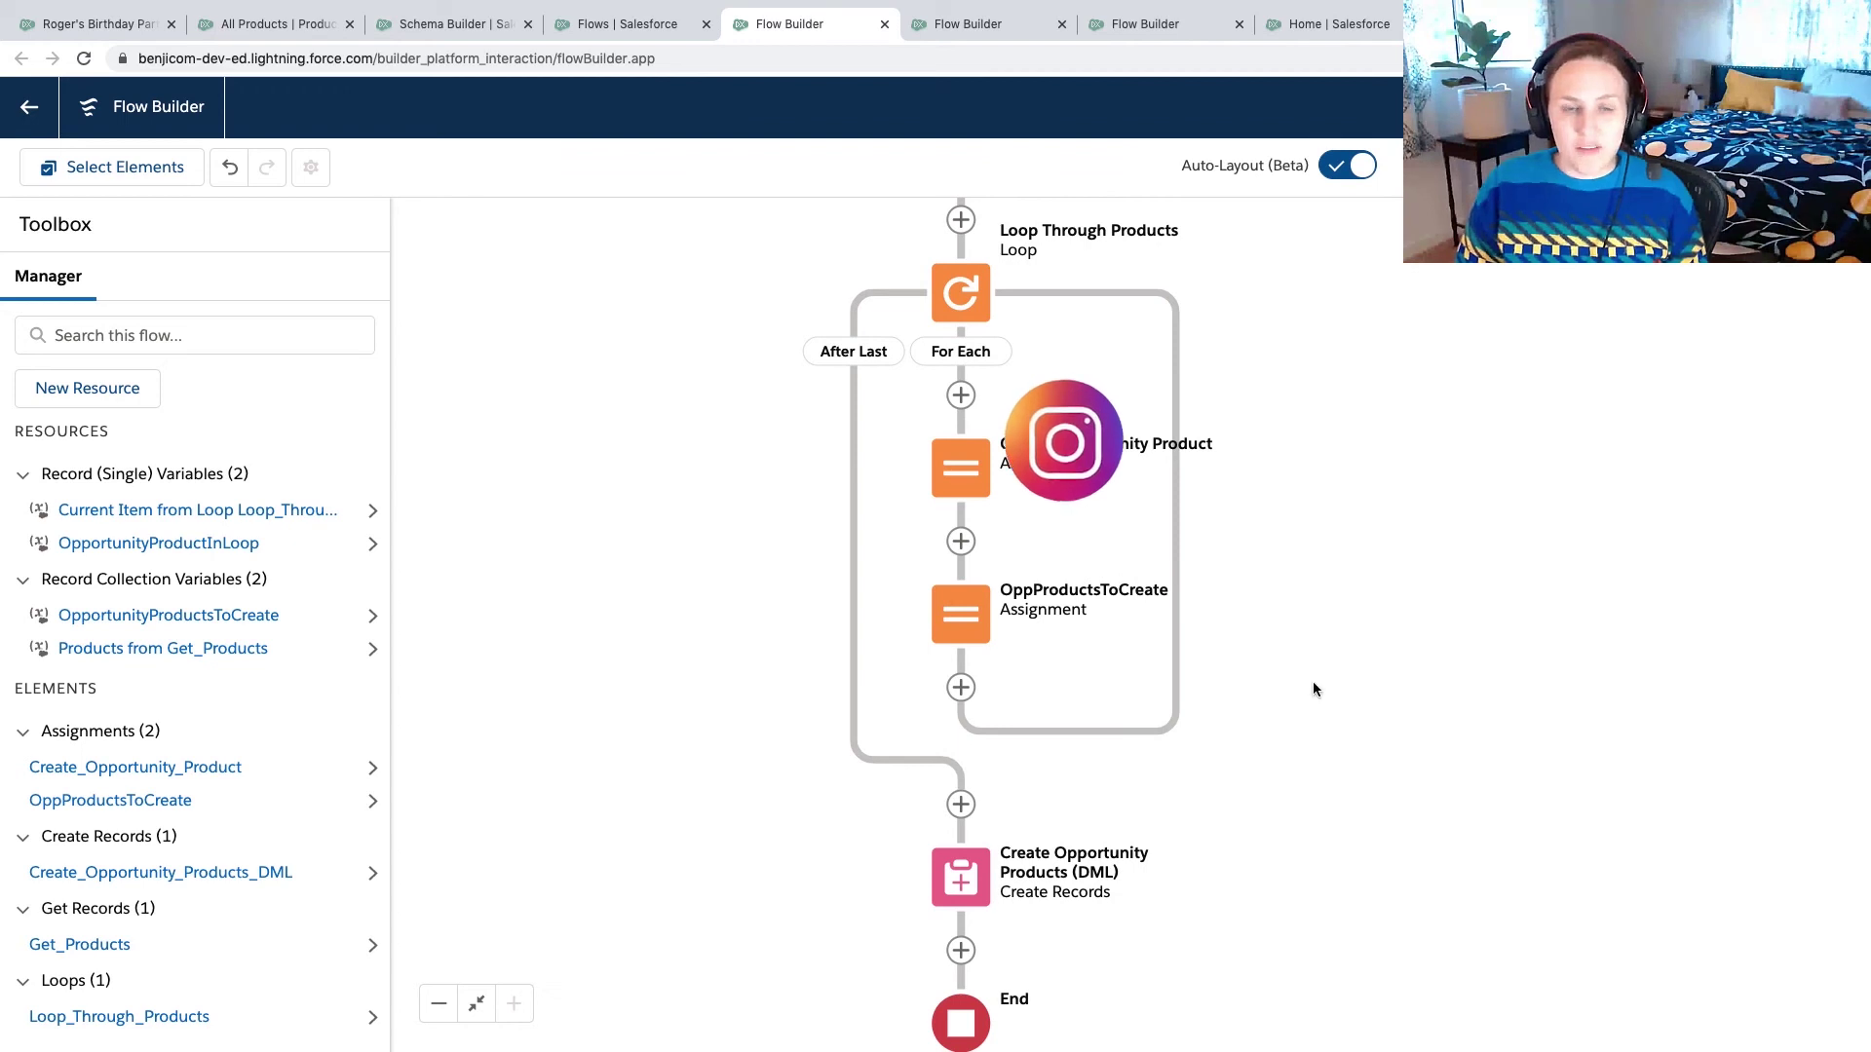
left_click_drag(1276, 492, 1252, 585)
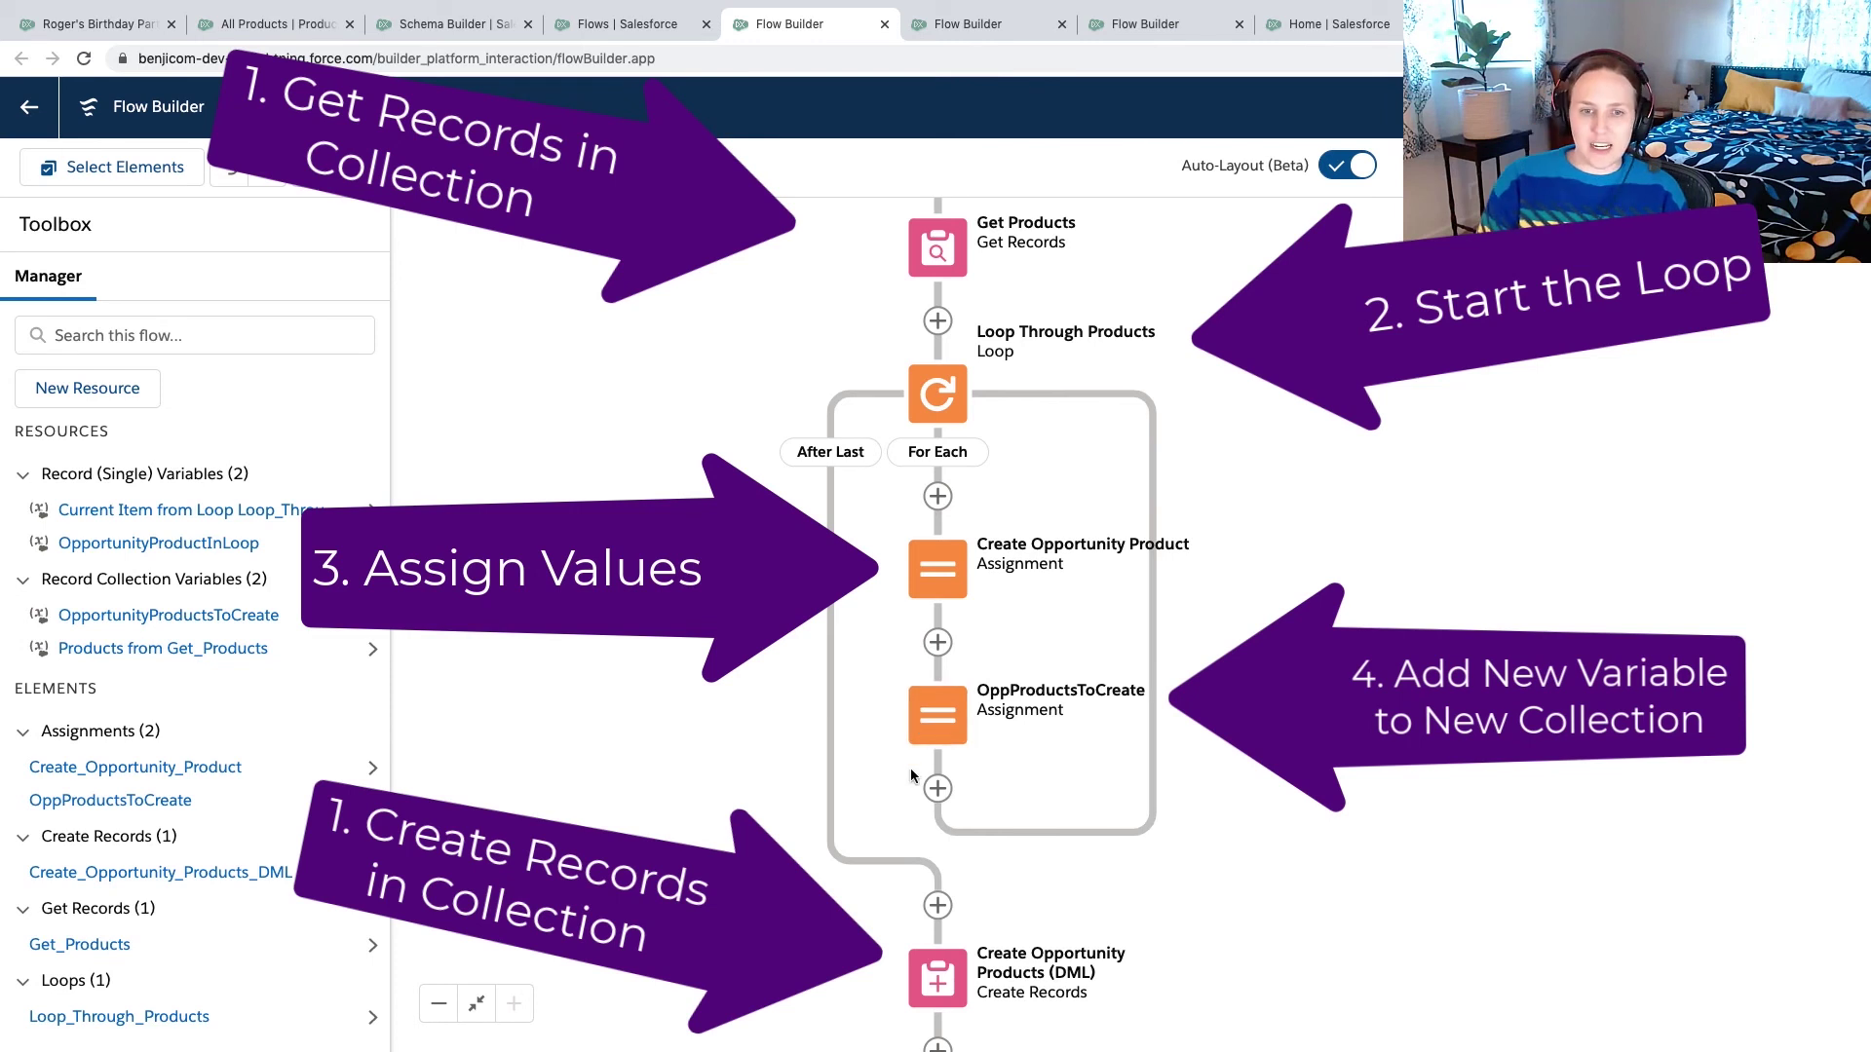
scroll(936, 877, "down", 3)
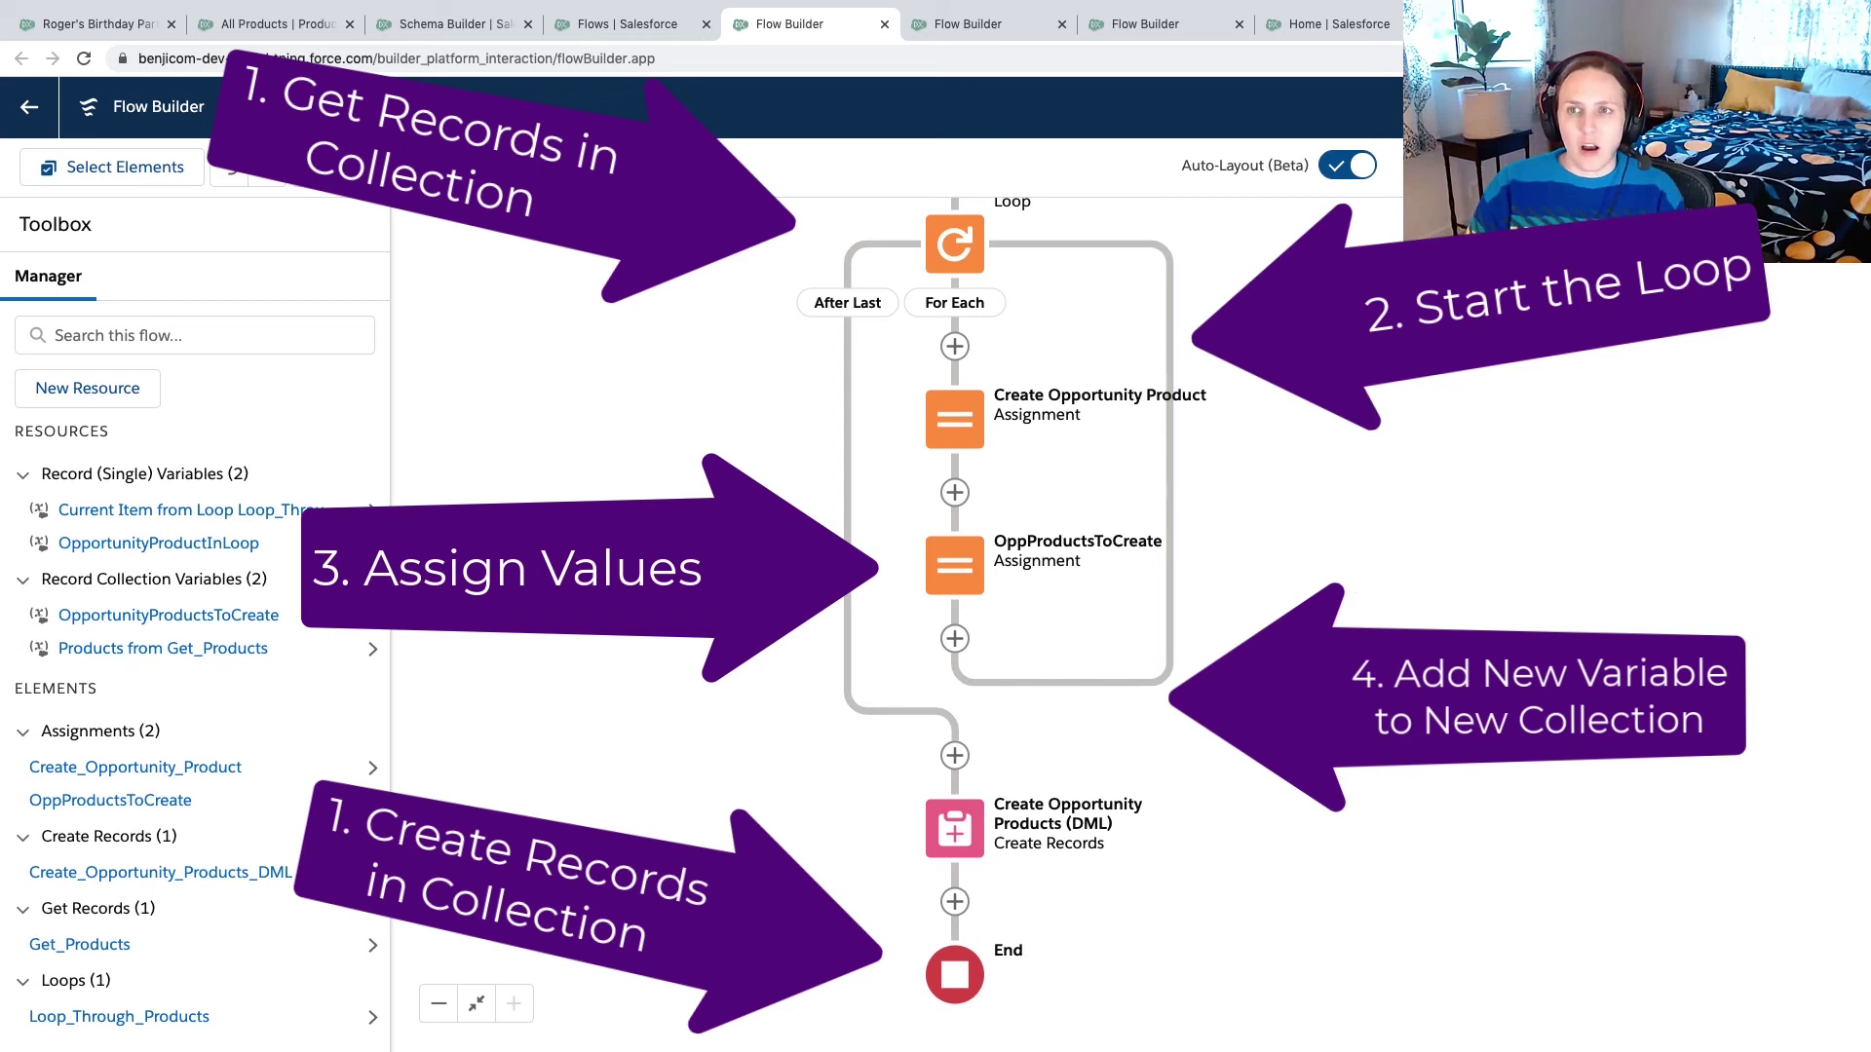
- Save the flow with label 'Opportunity Created Add Products' as Version 1 and activate it
key("ctrl+s")
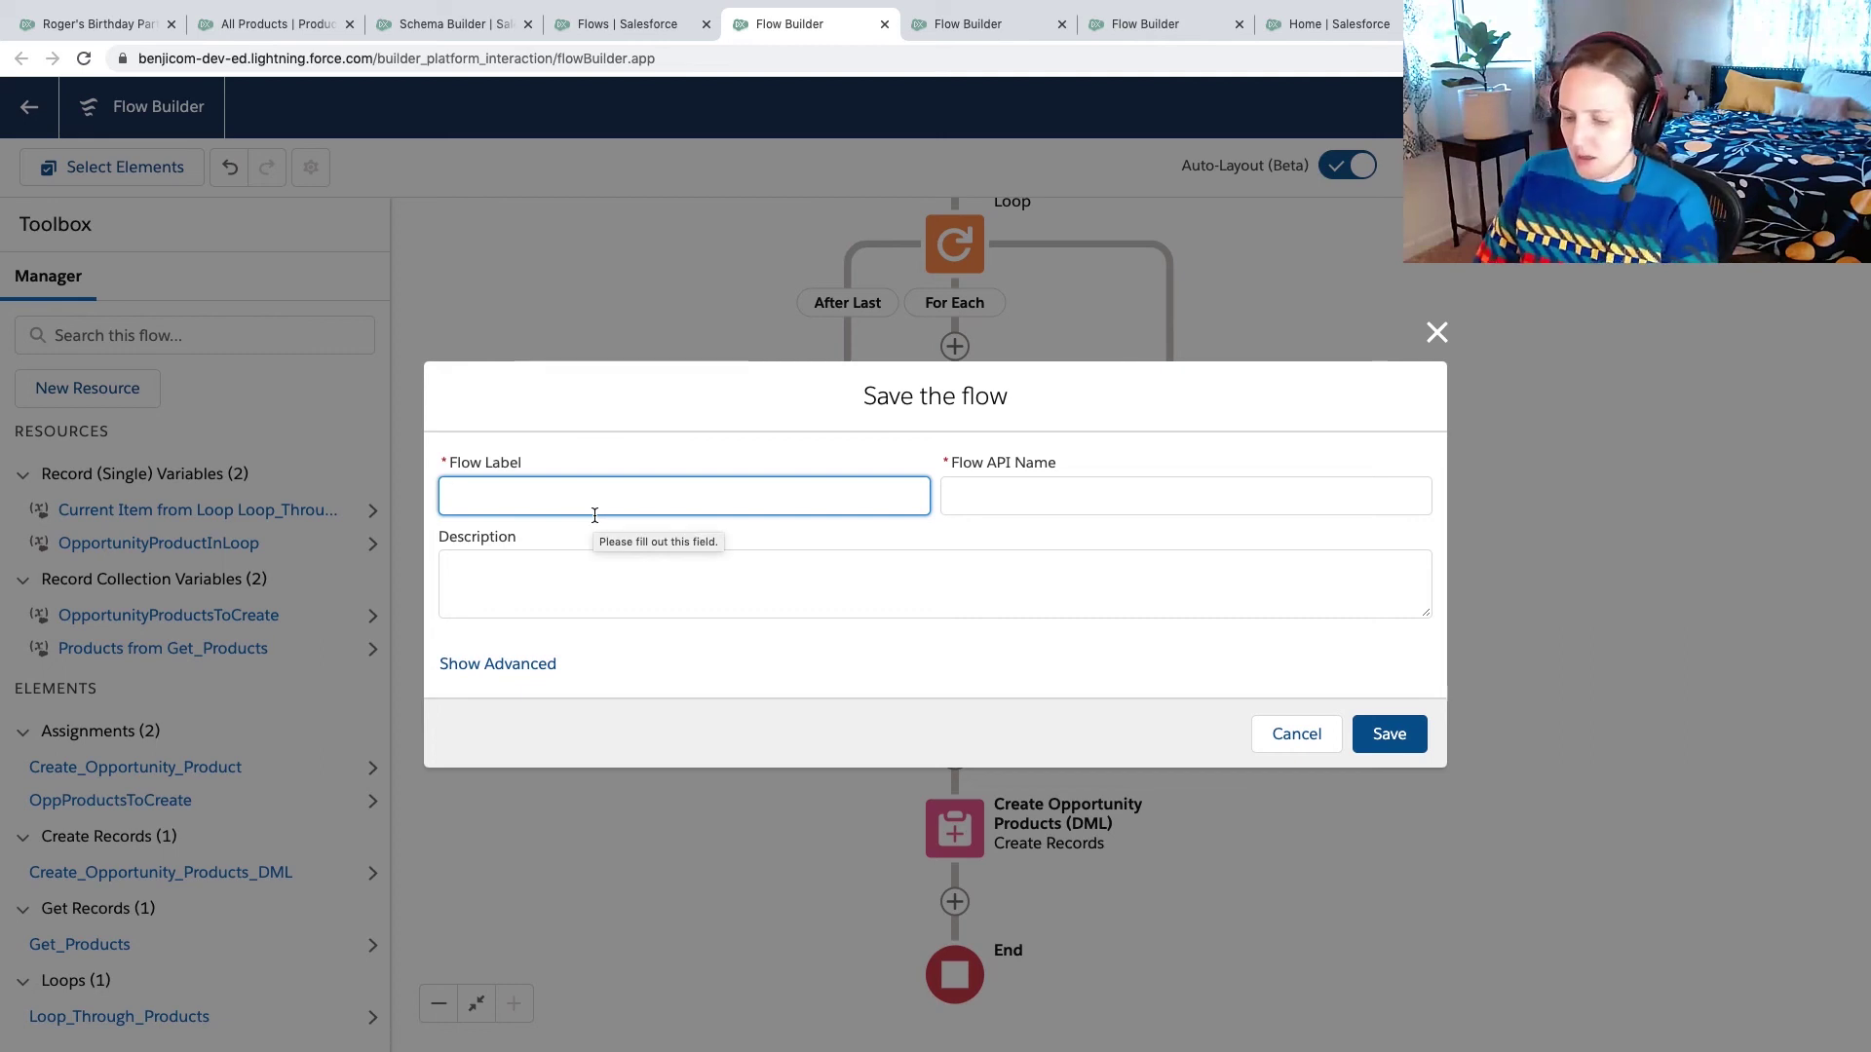
type("Oppor")
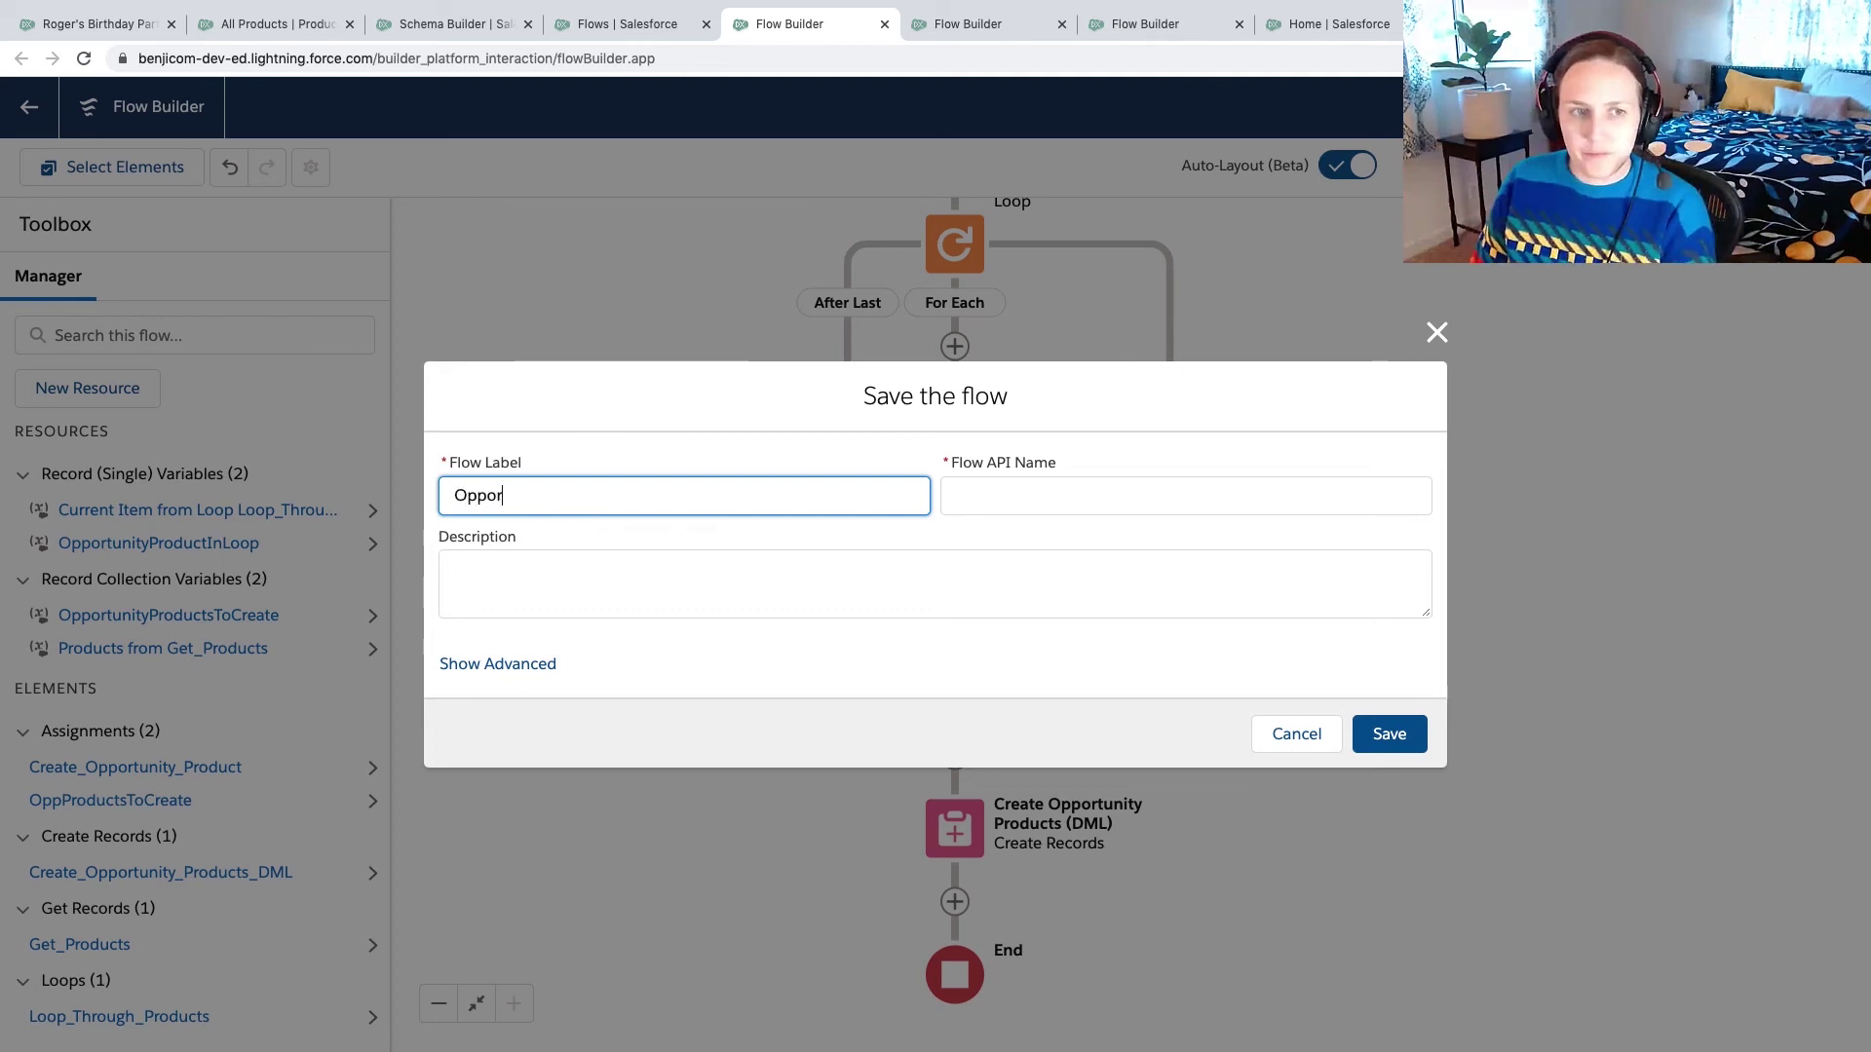
type("tunity Crea")
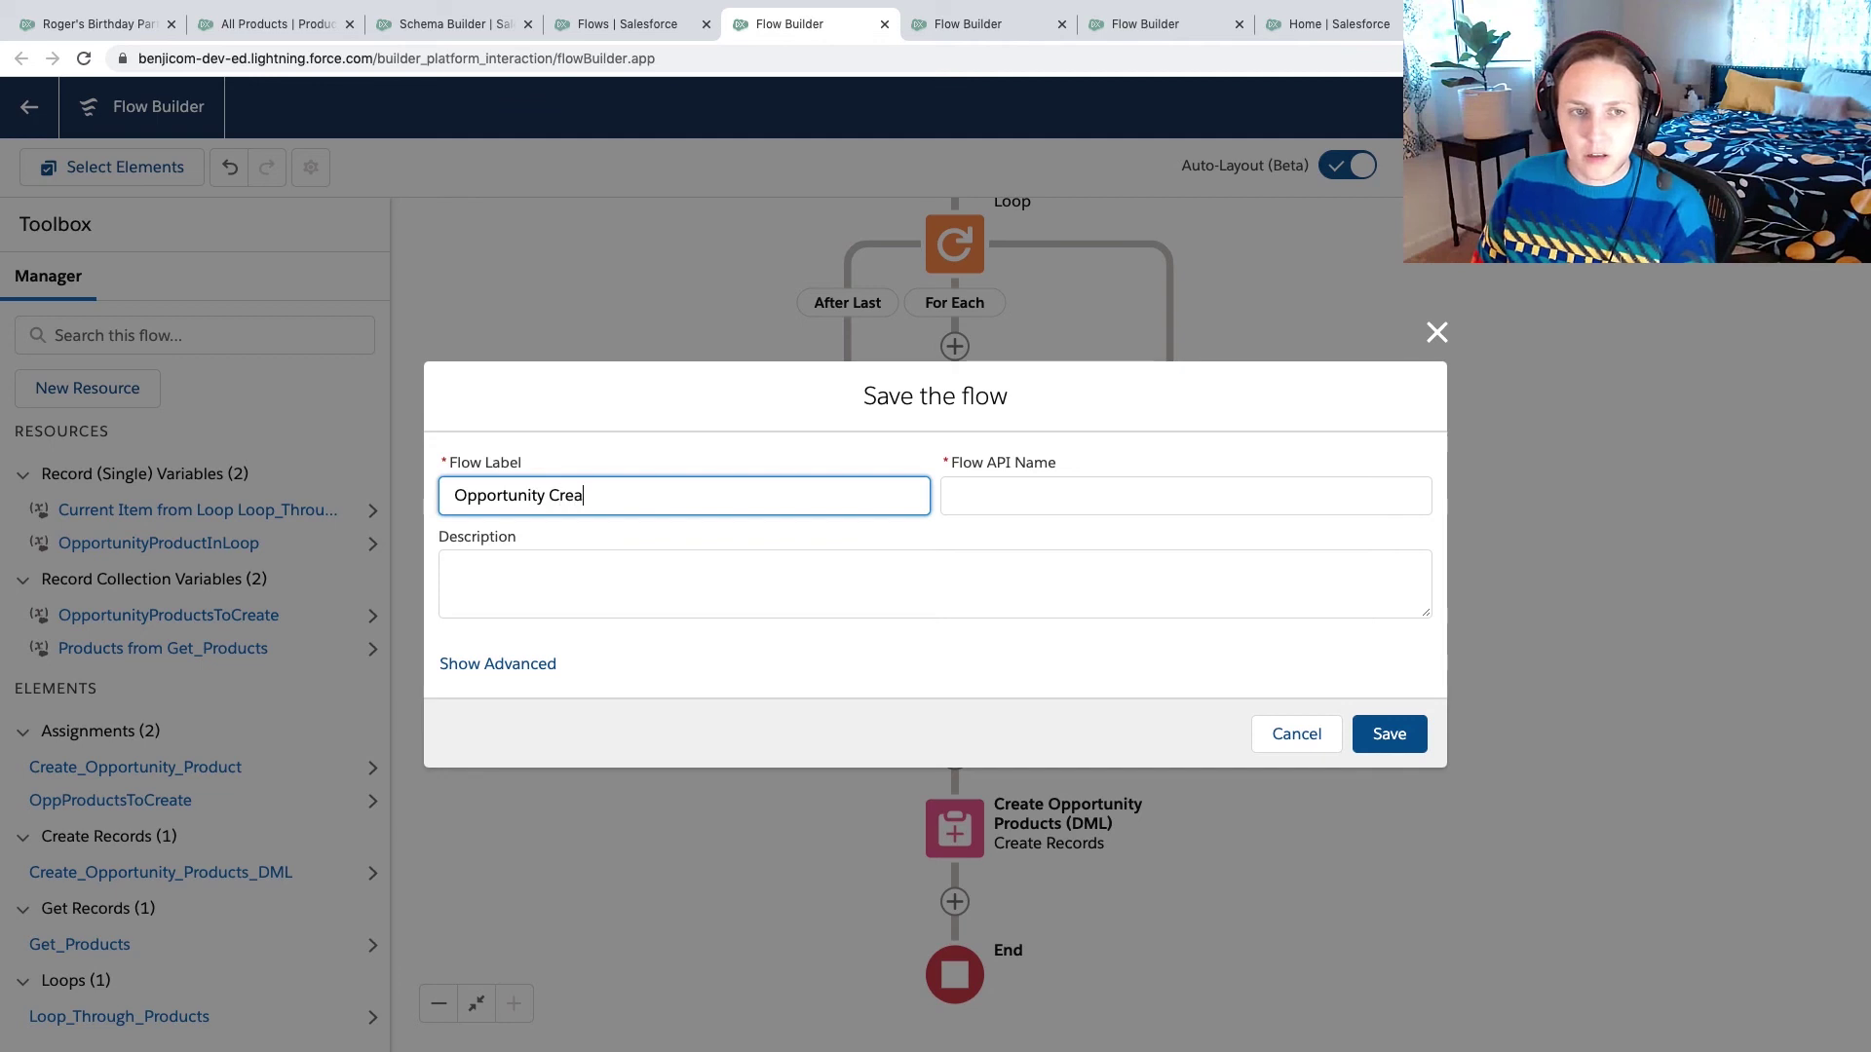
type("ted Add Products")
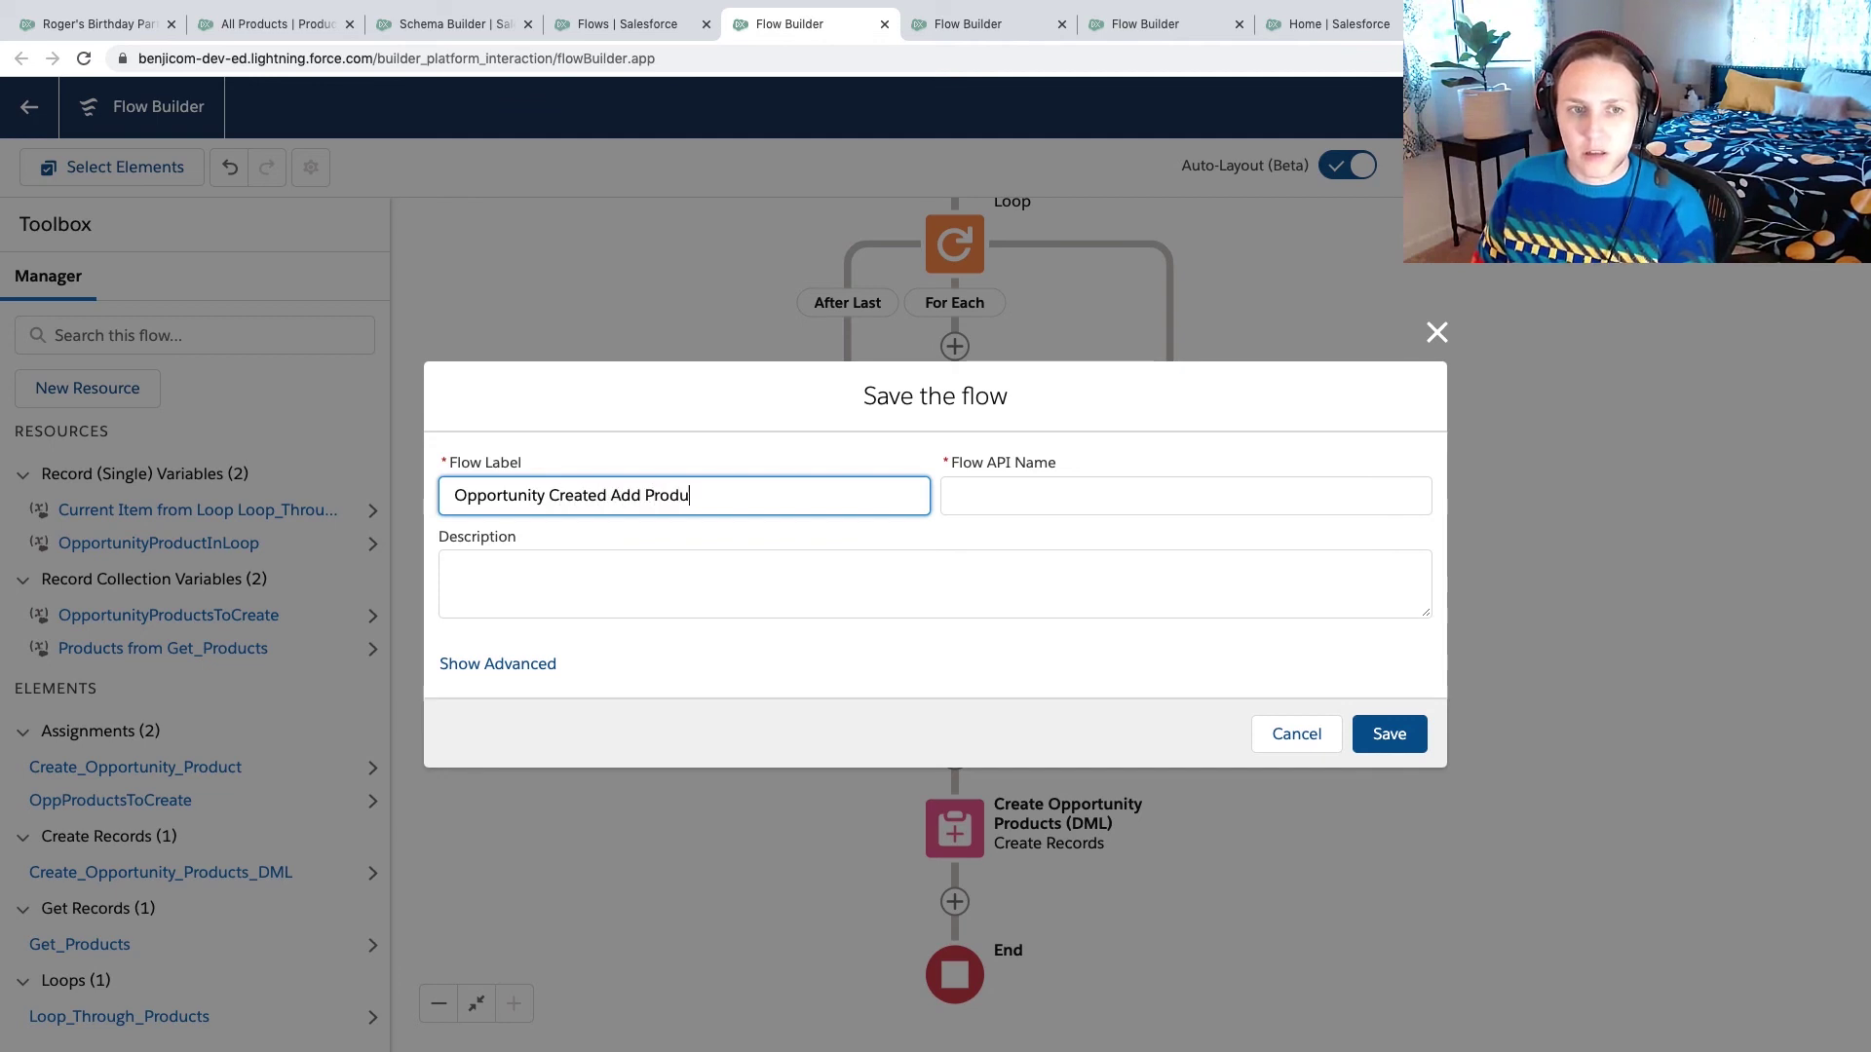
key("Tab")
left_click(1389, 733)
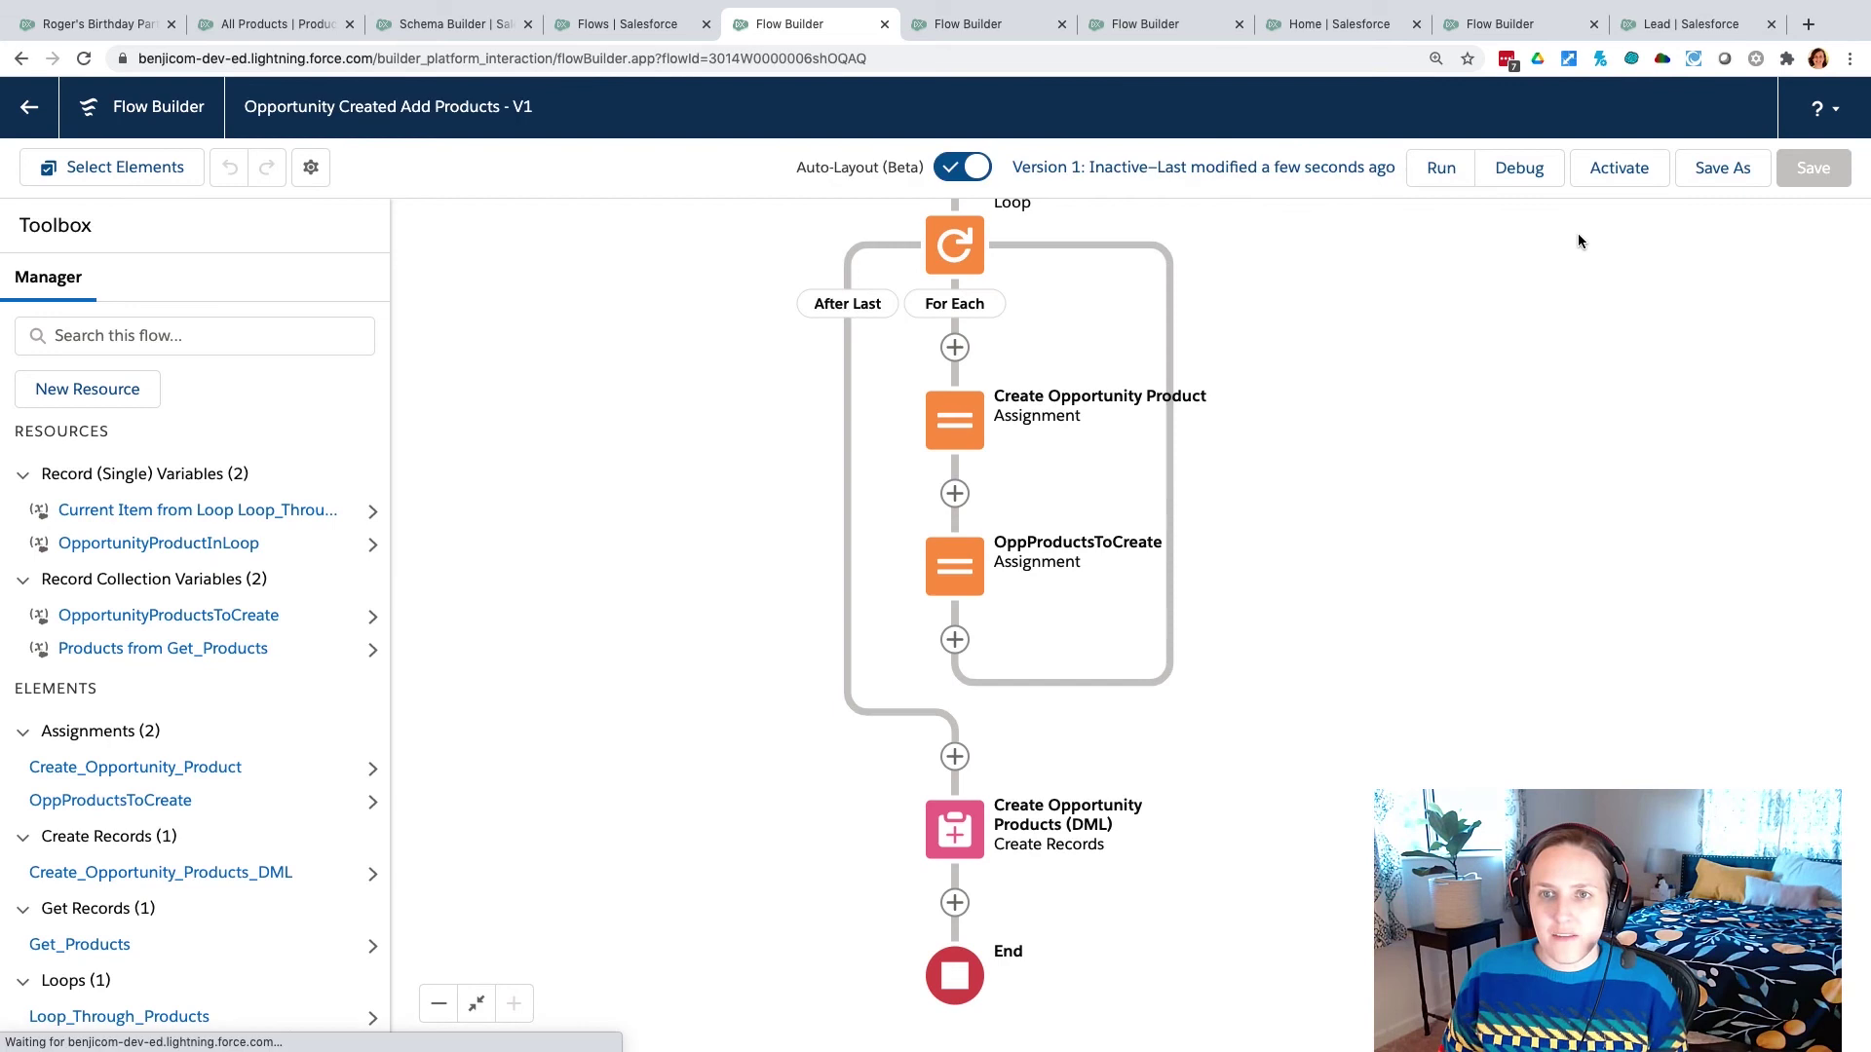
left_click(1618, 167)
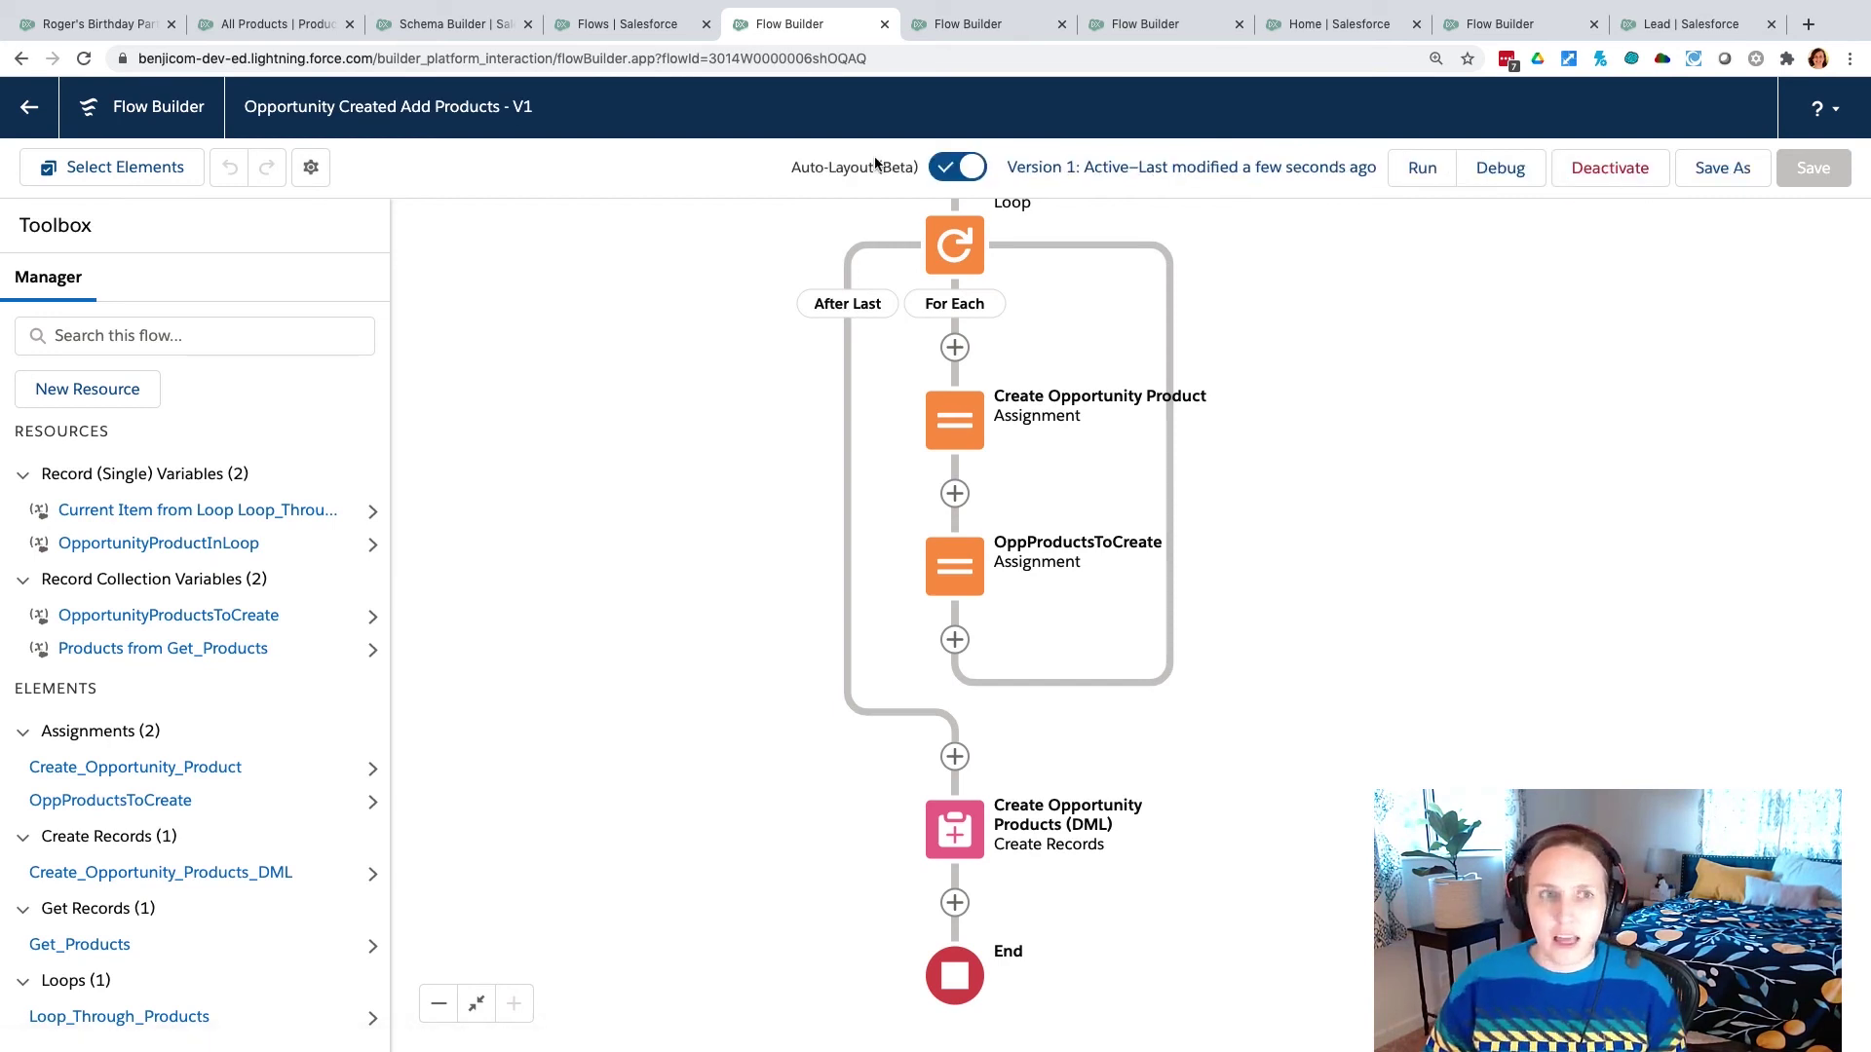
- Start a new opportunity with the Standard price book, named 'Roger's Birthday Party'
left_click(137, 27)
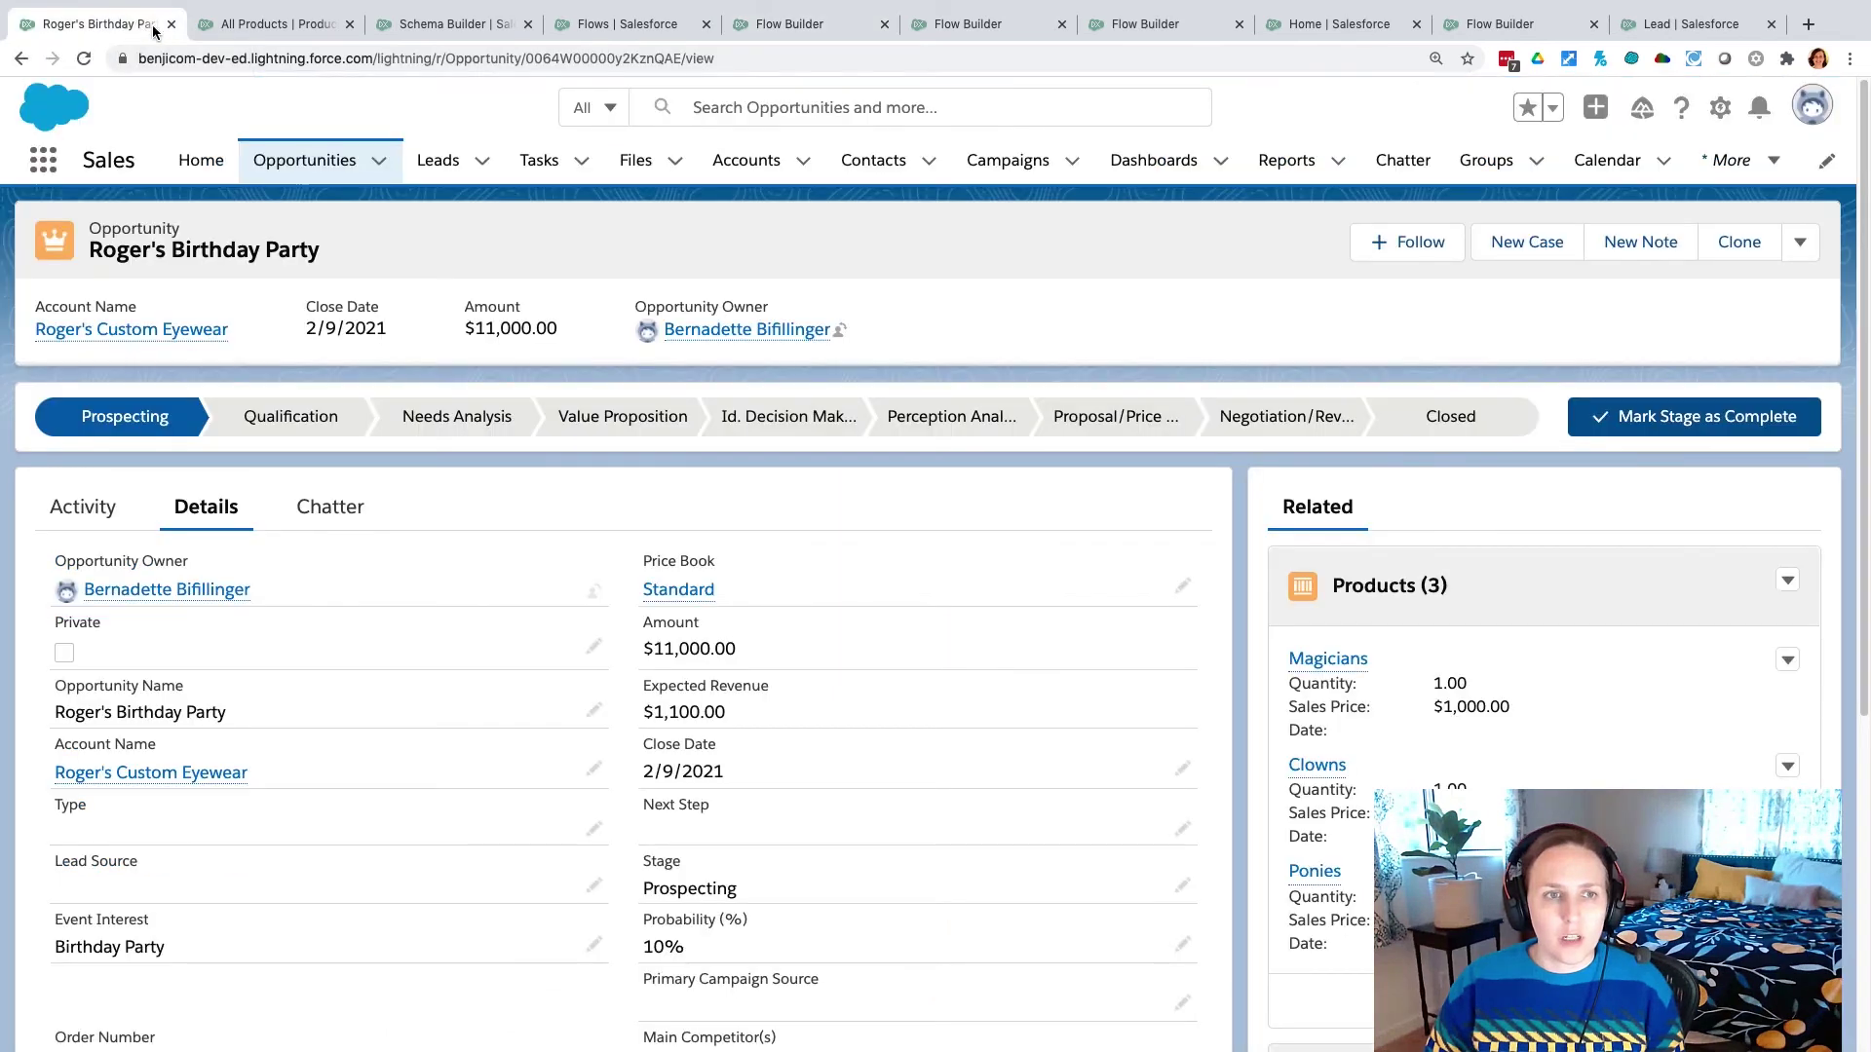
left_click(280, 167)
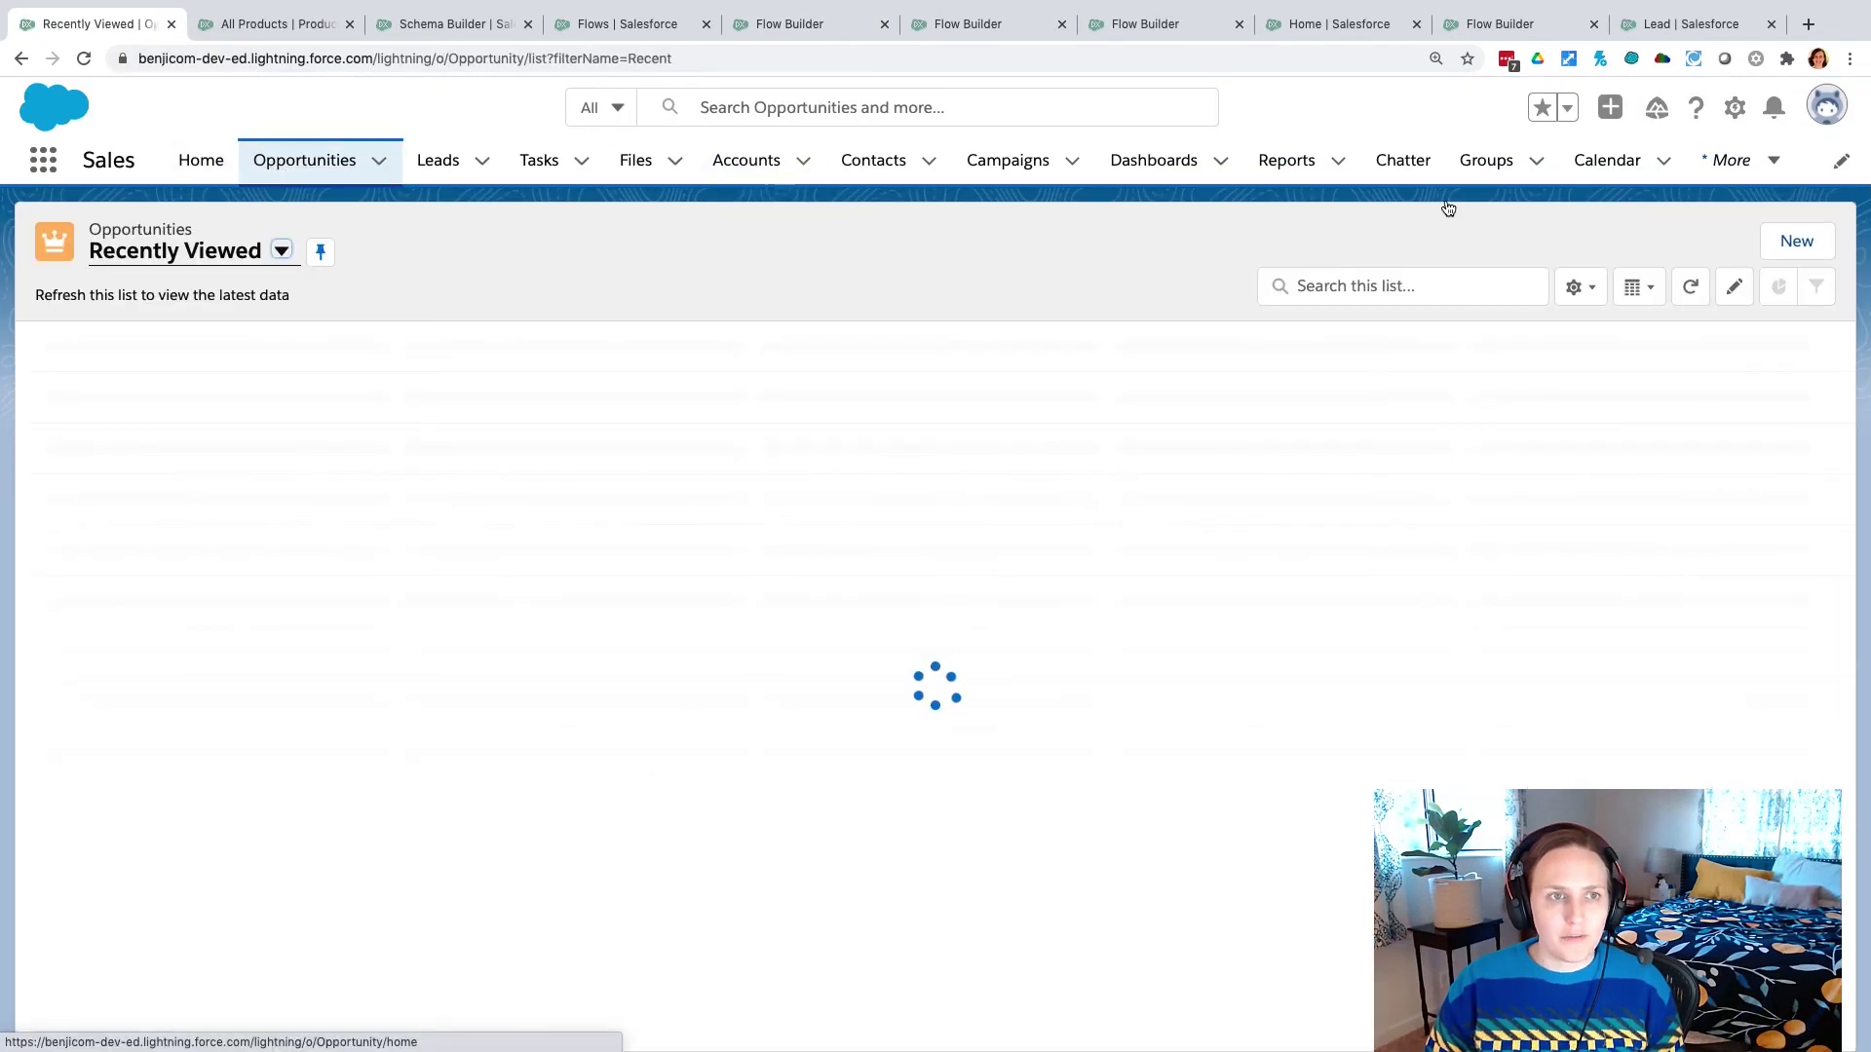
left_click(1783, 245)
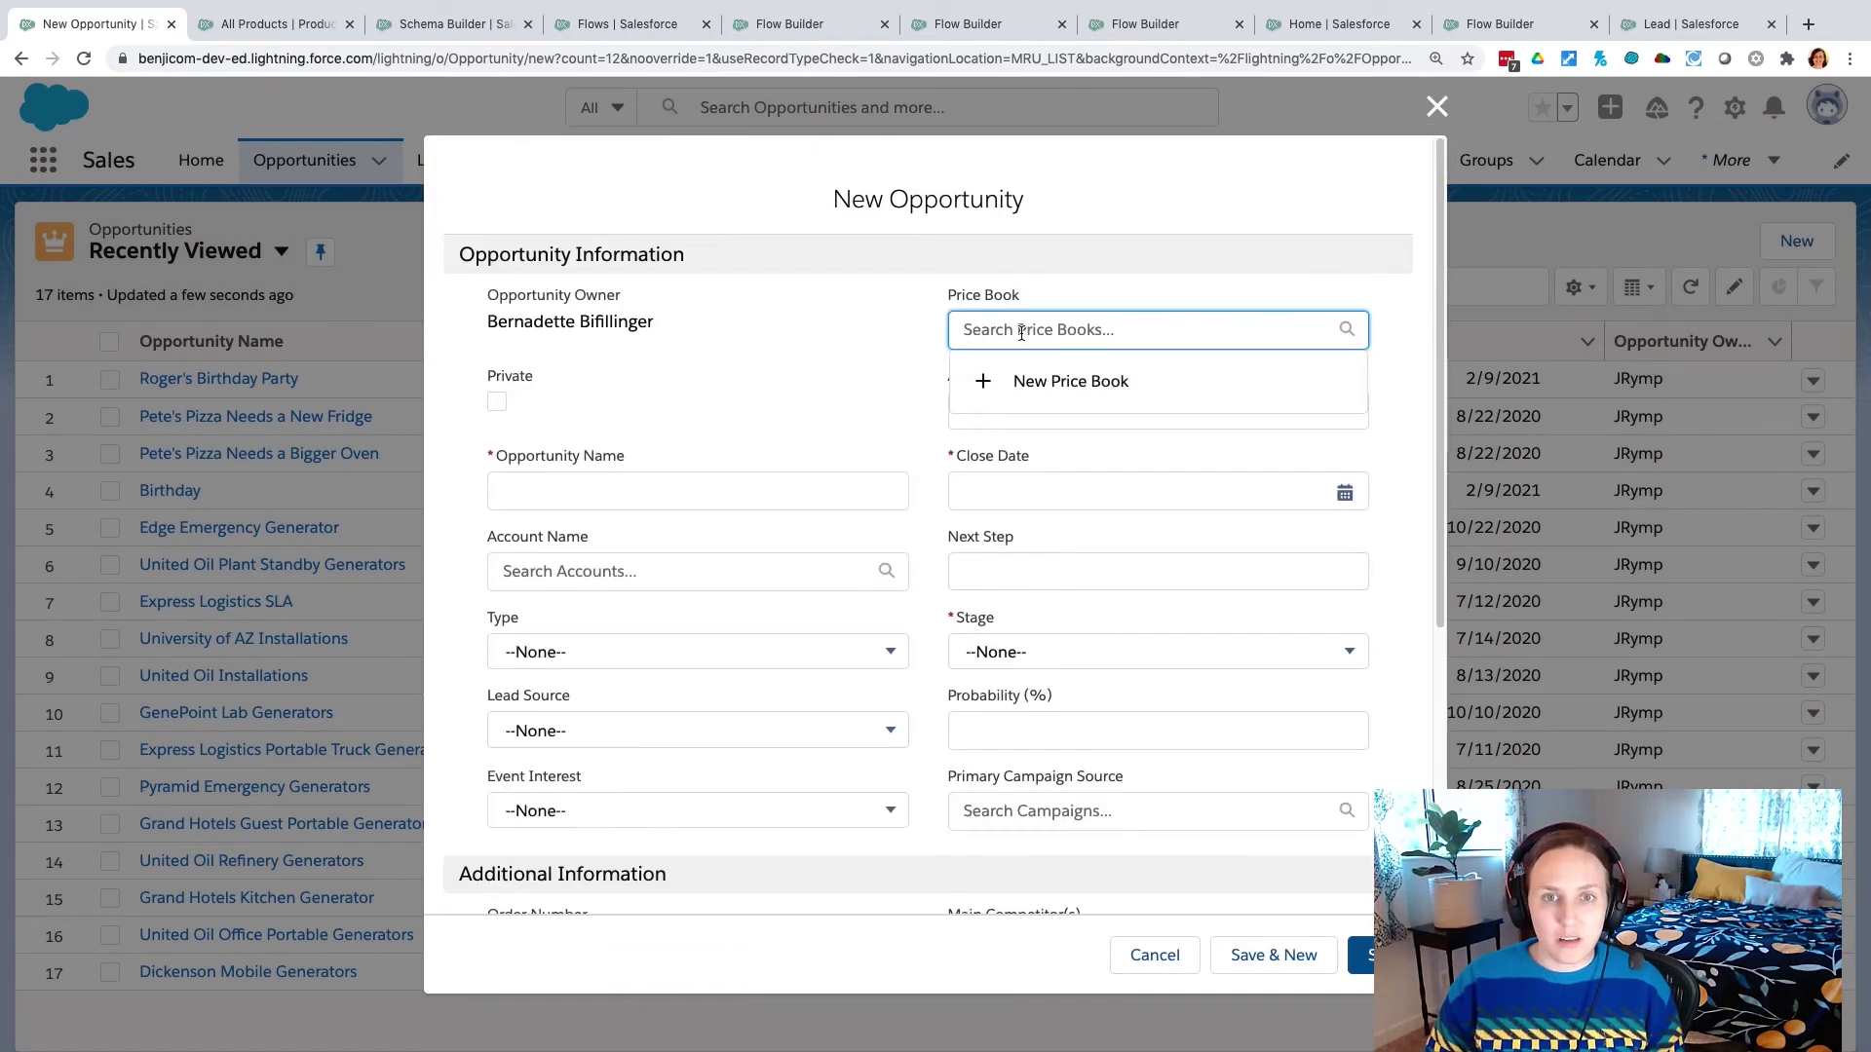
type("Standard")
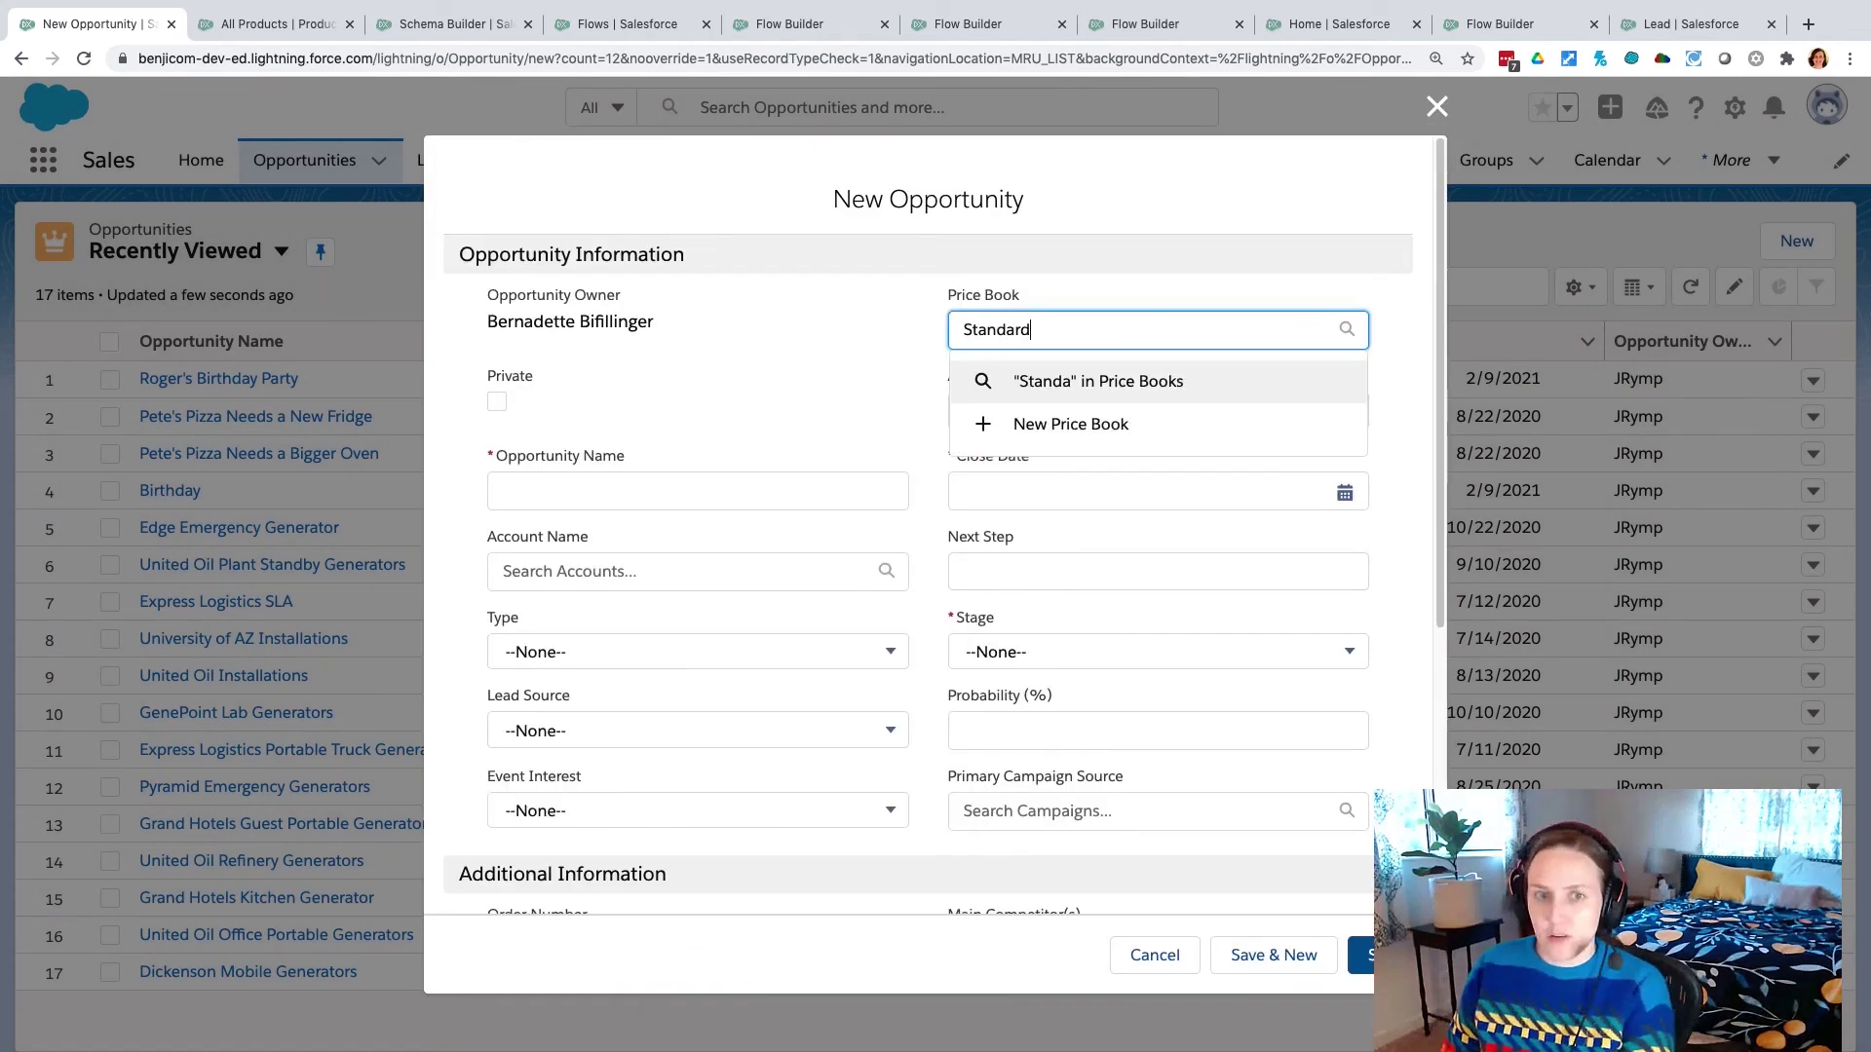
left_click(1047, 419)
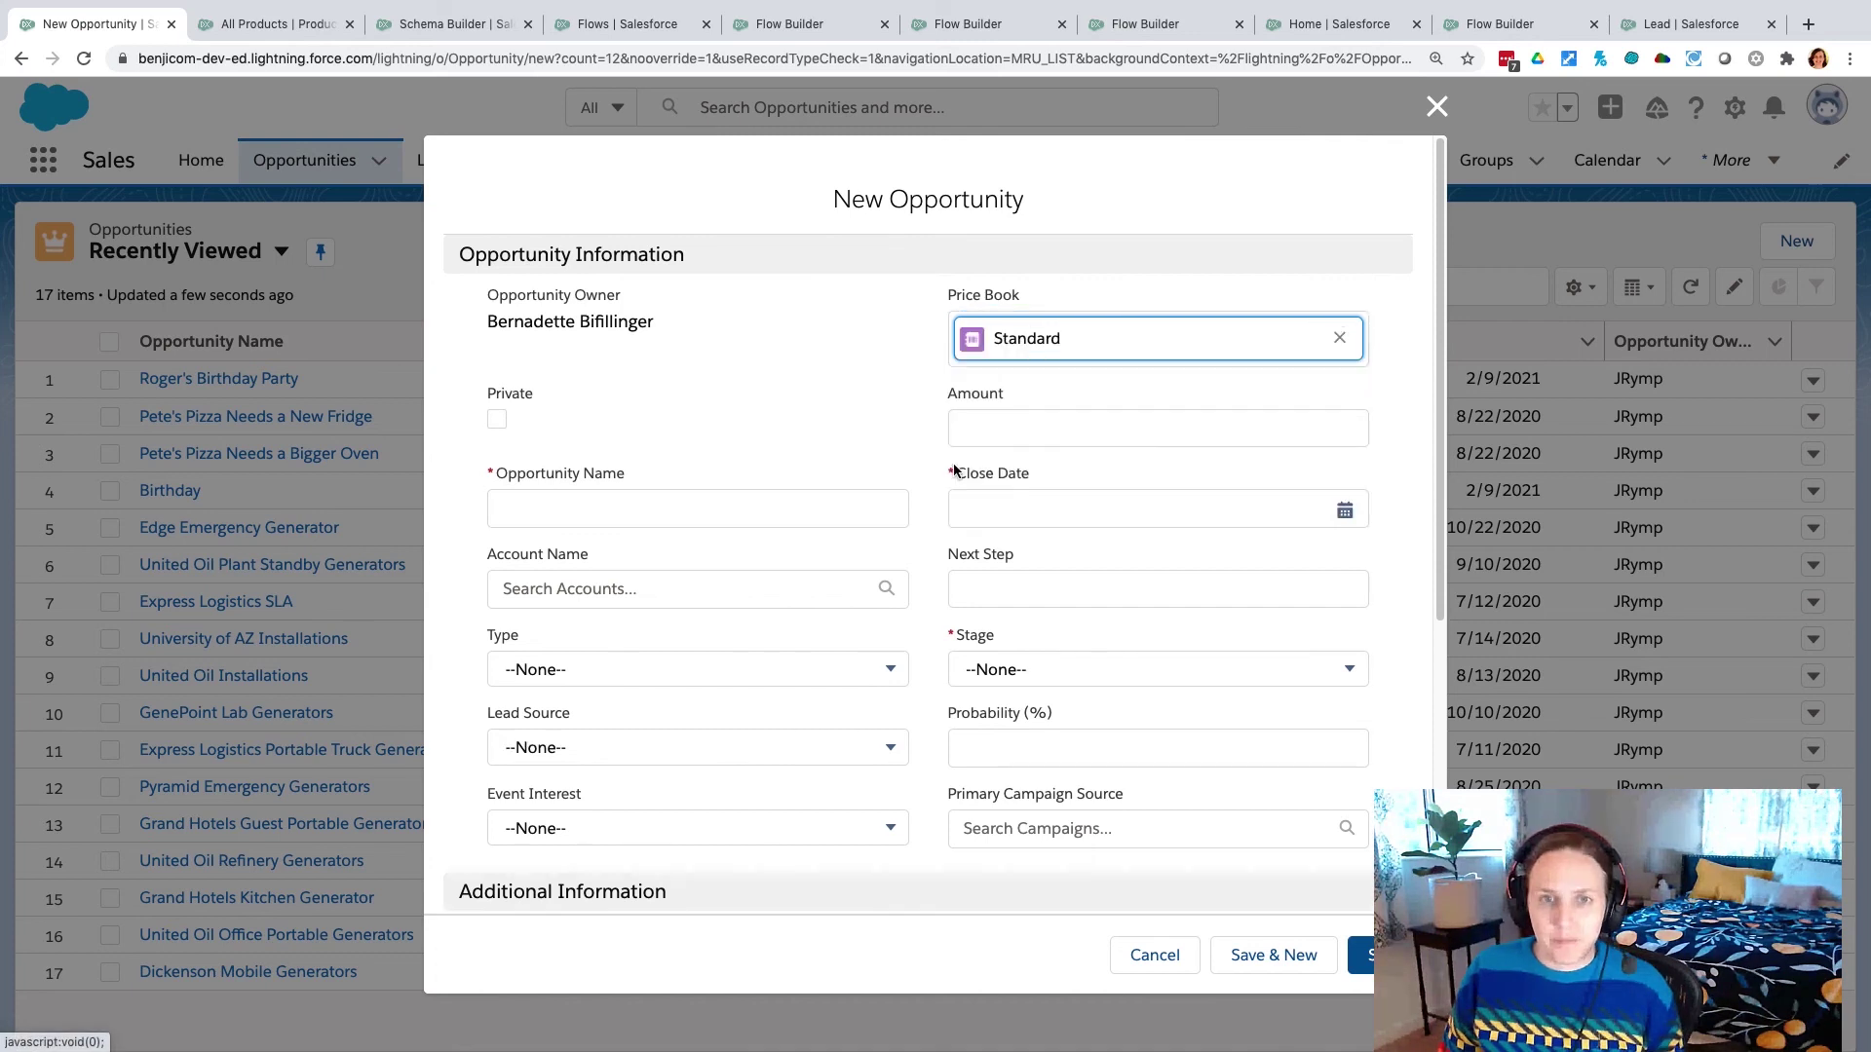
left_click(691, 518)
type("Roger's Birthday Party")
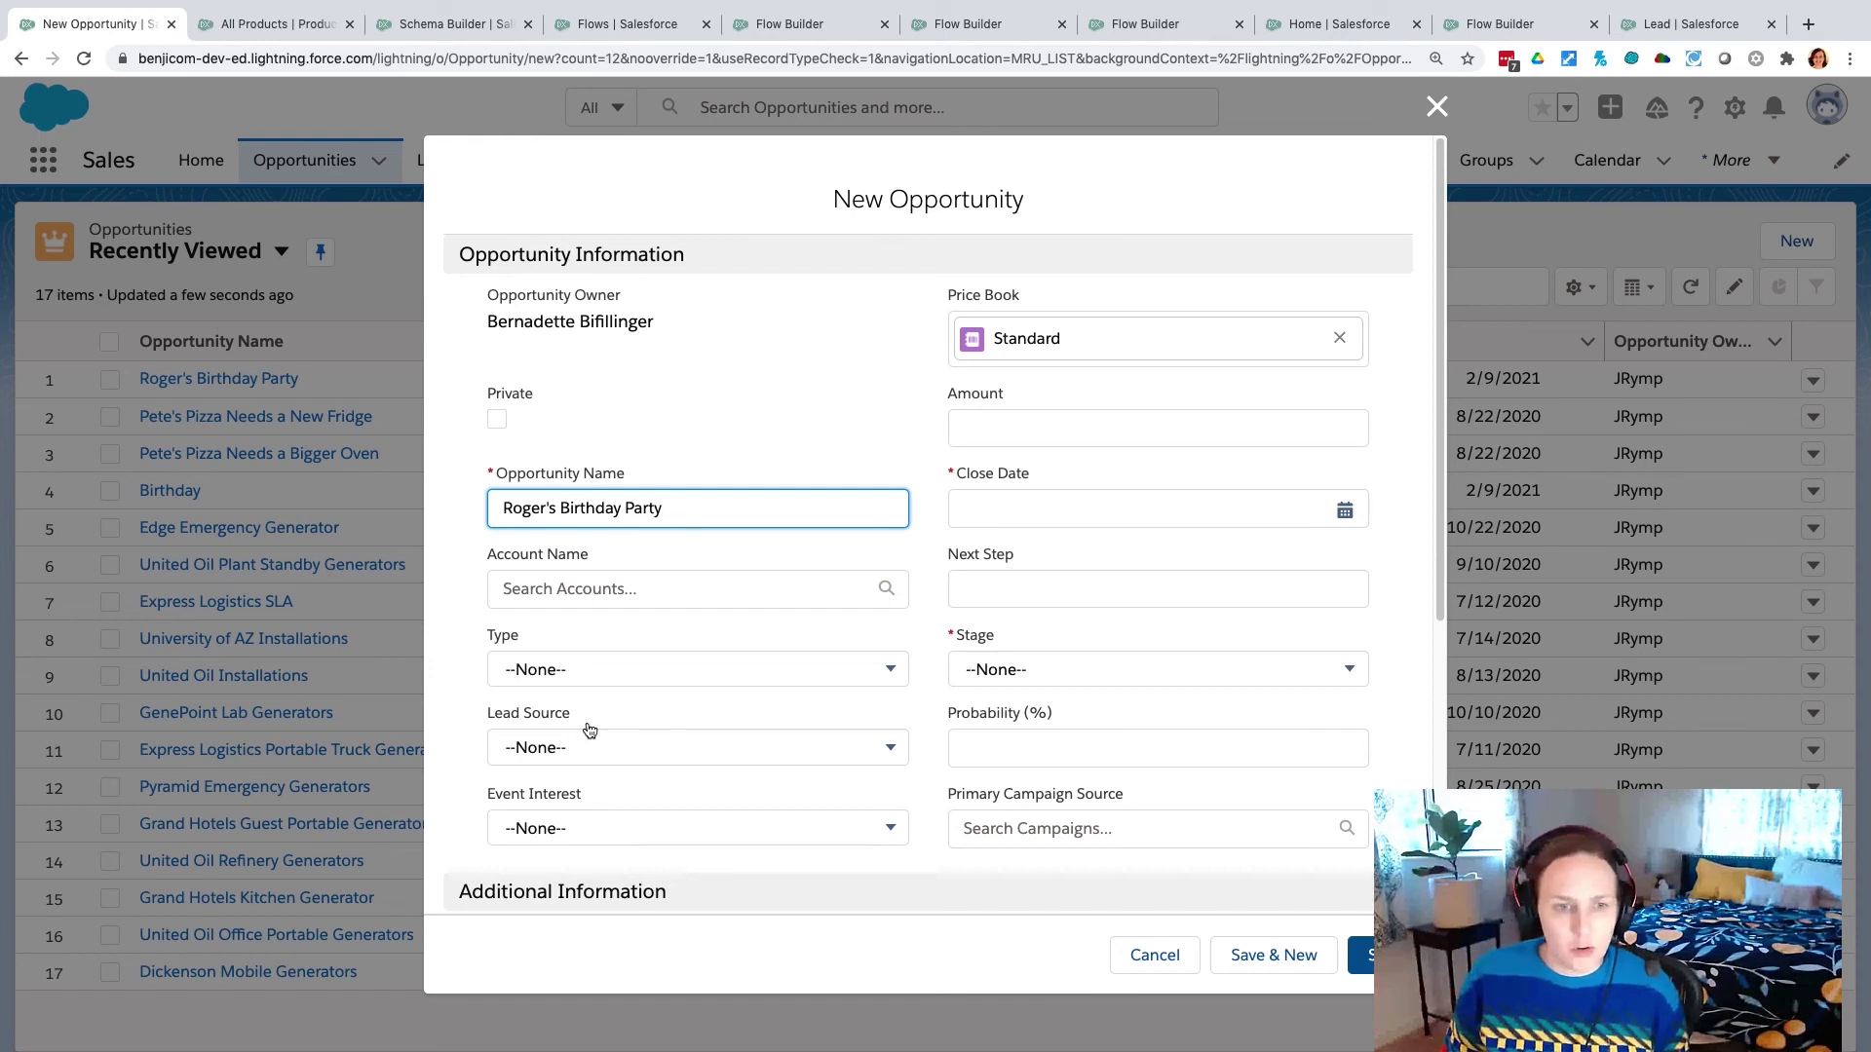
- Set Event Interest Birthday Party, close date 3/31/2021, stage Prospecting, and save
left_click(554, 828)
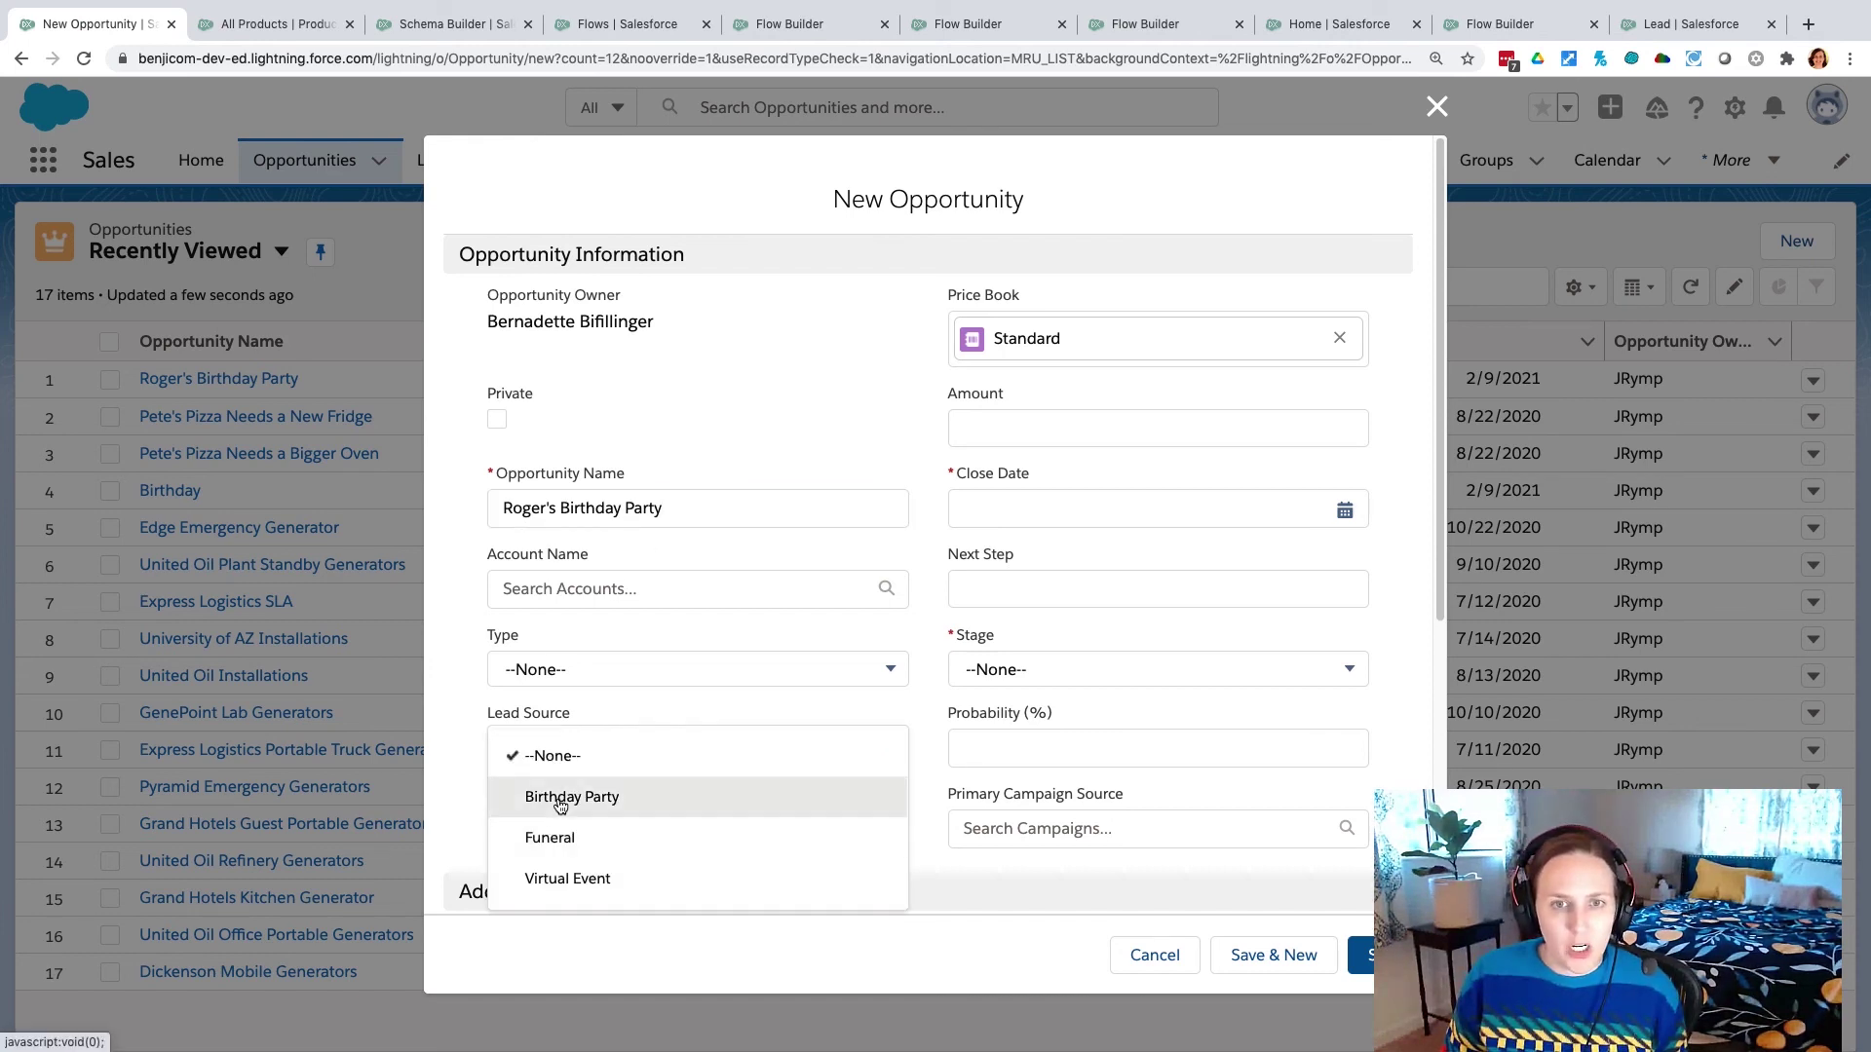
left_click(541, 796)
left_click(1187, 508)
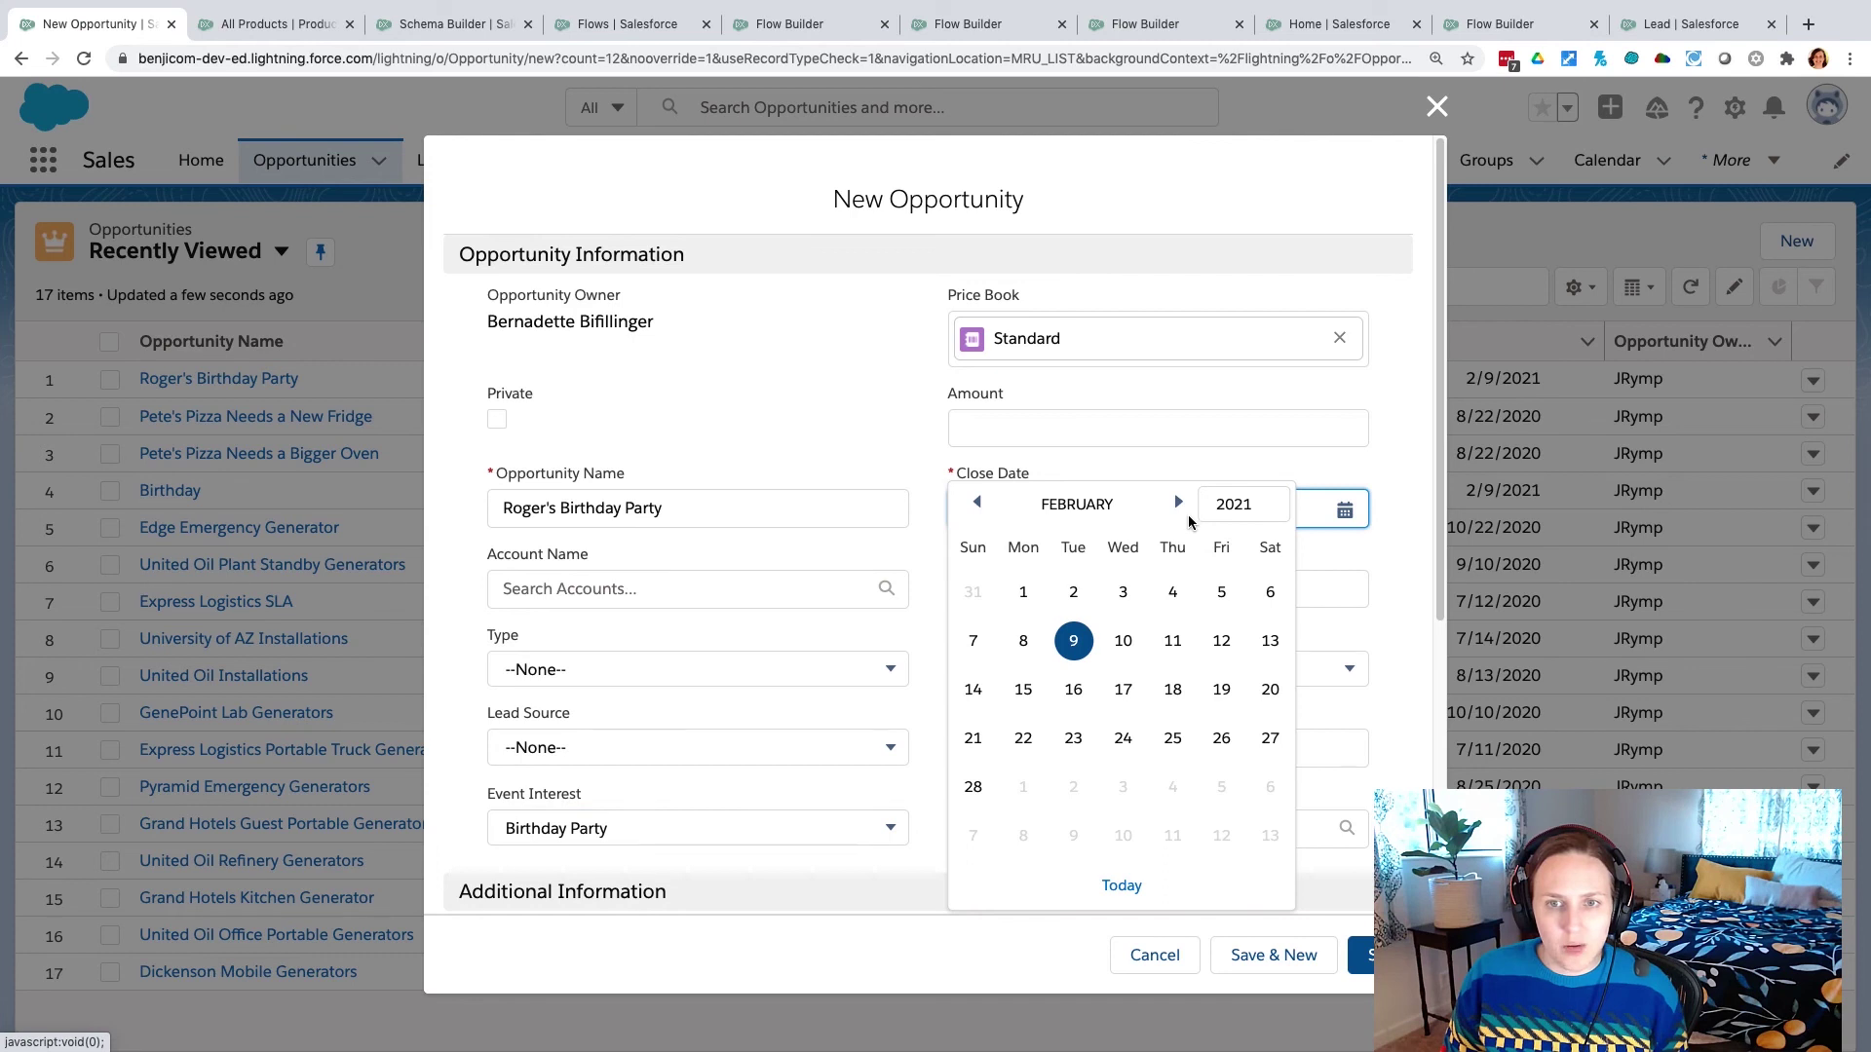
left_click(1178, 502)
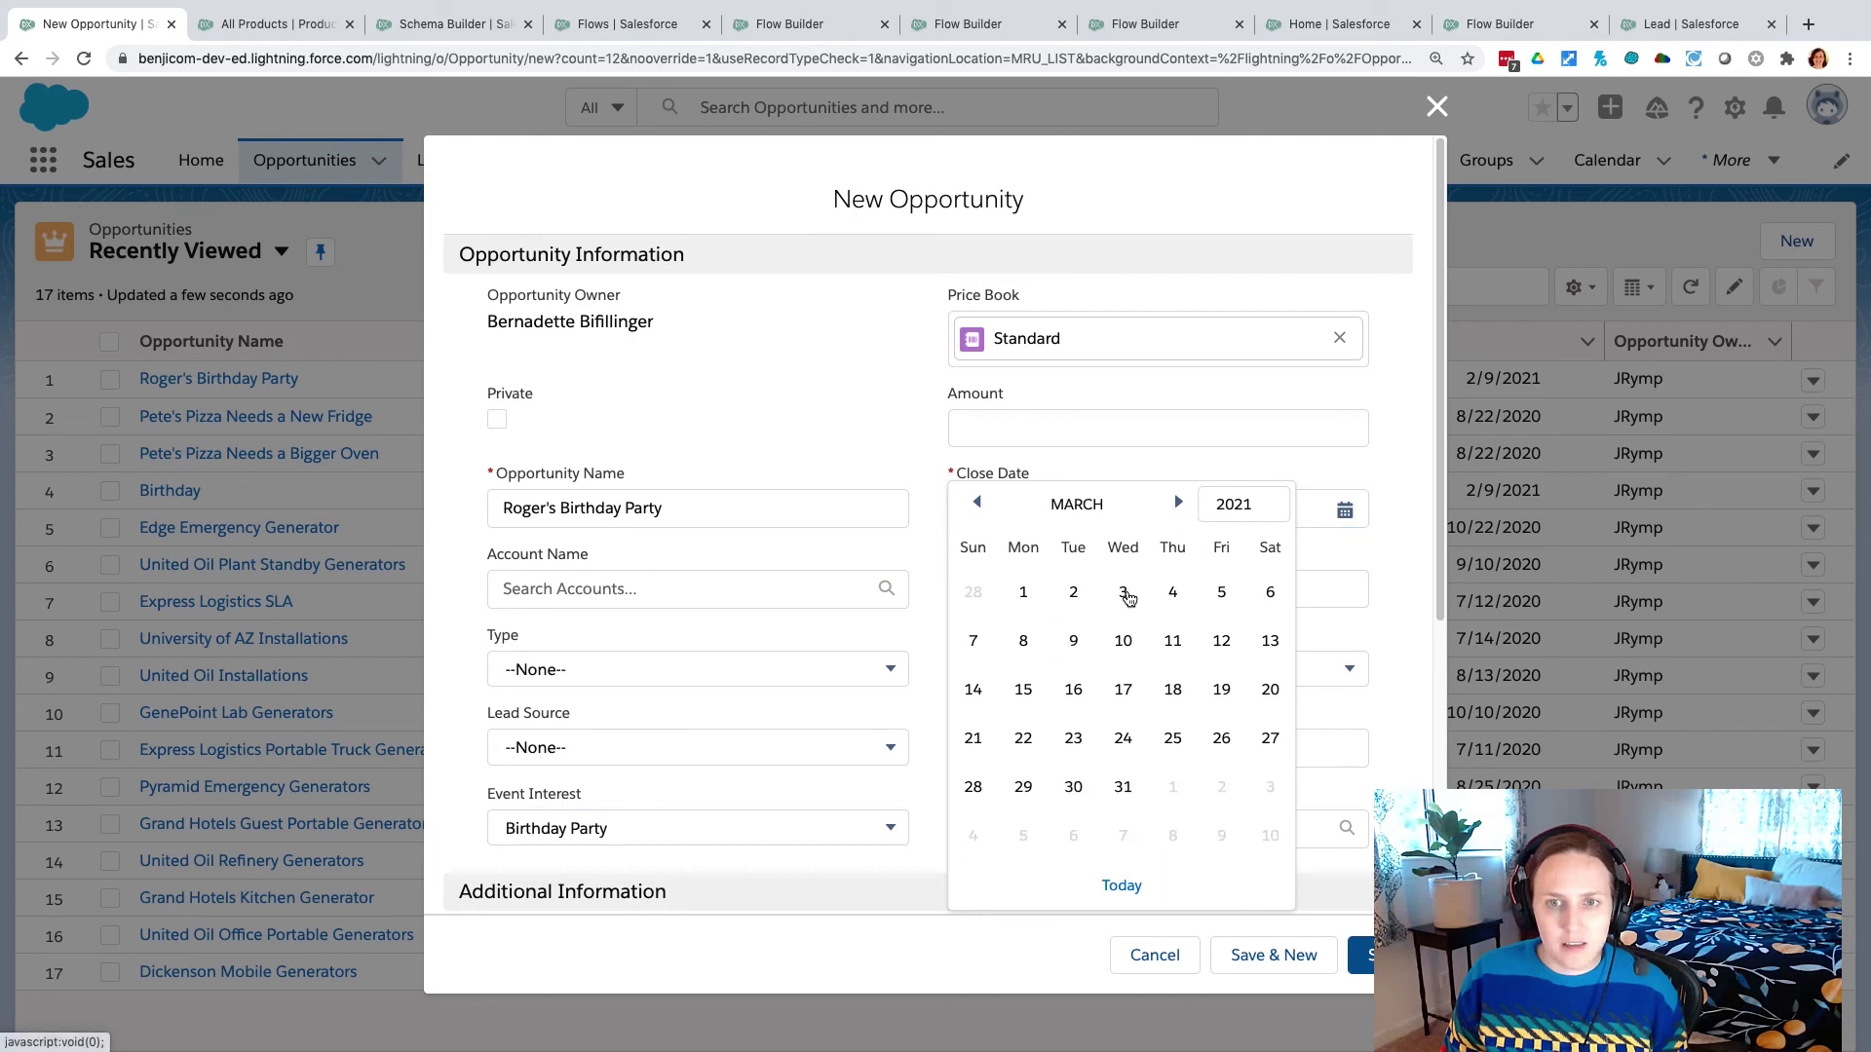
left_click(1122, 787)
left_click(1028, 670)
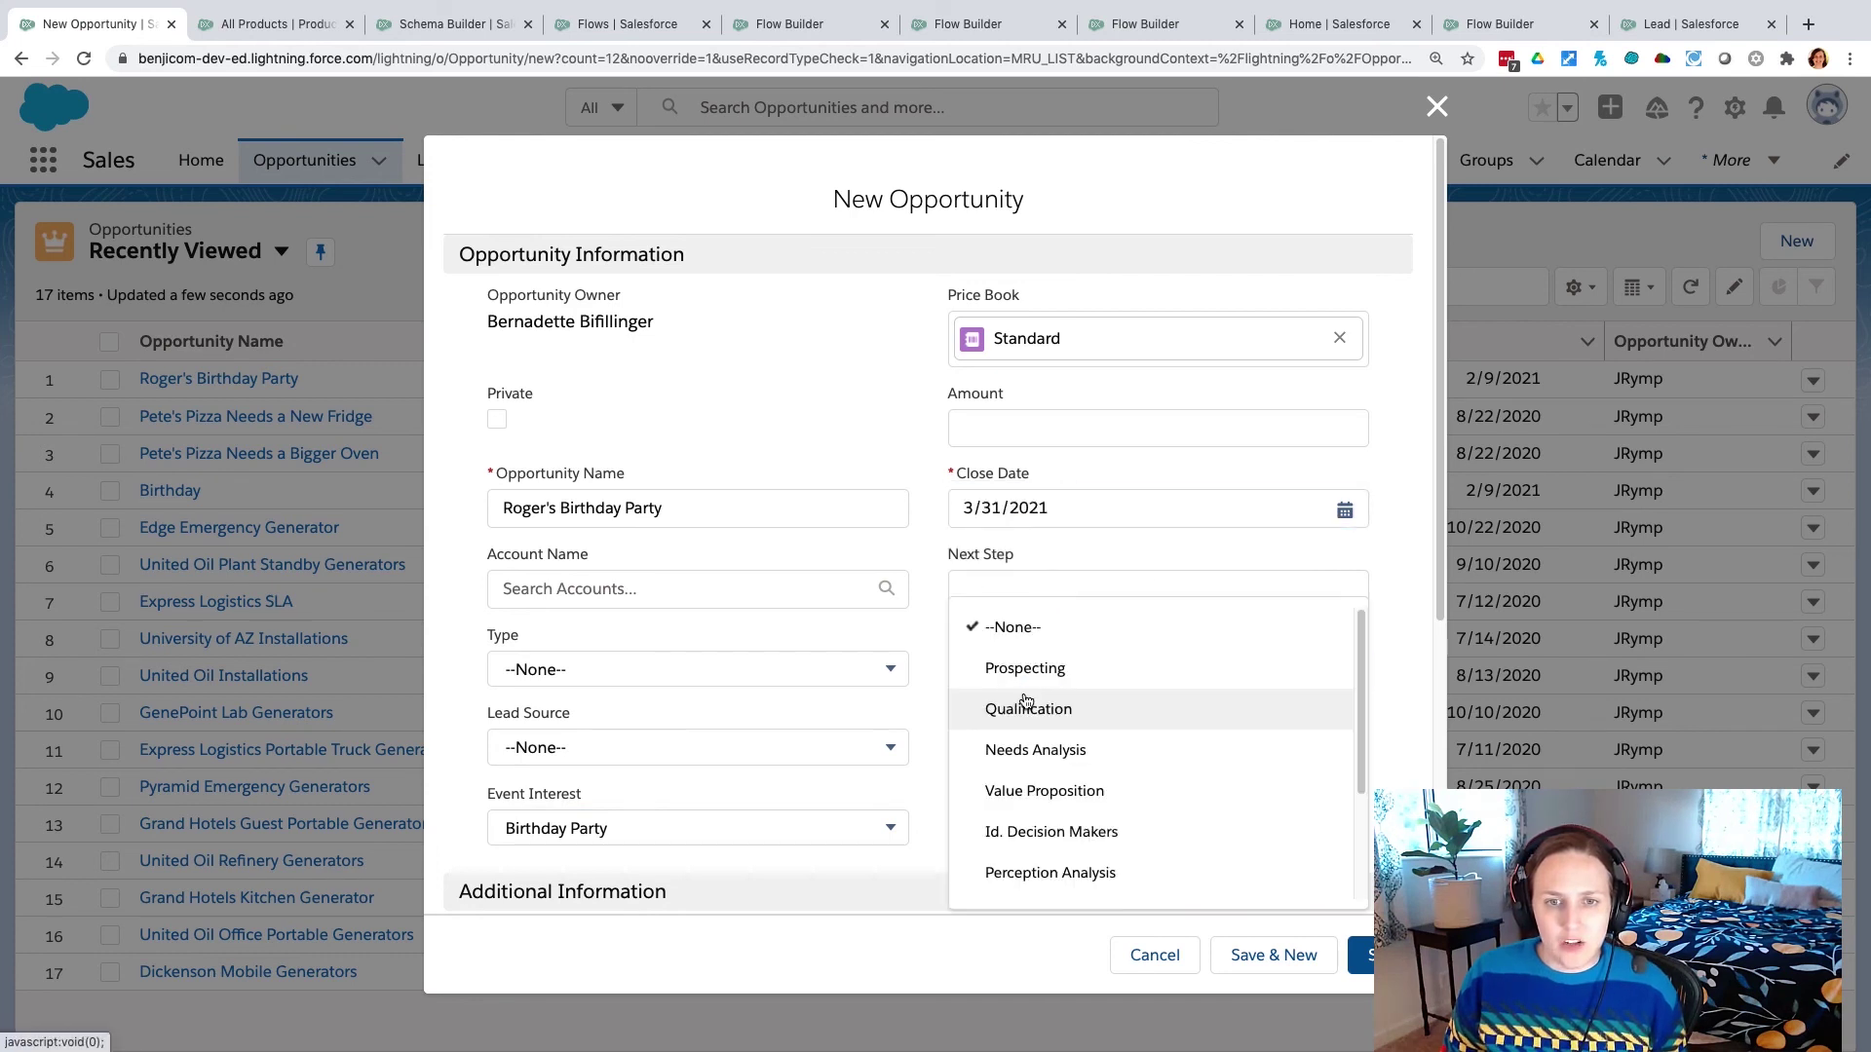
left_click(1023, 670)
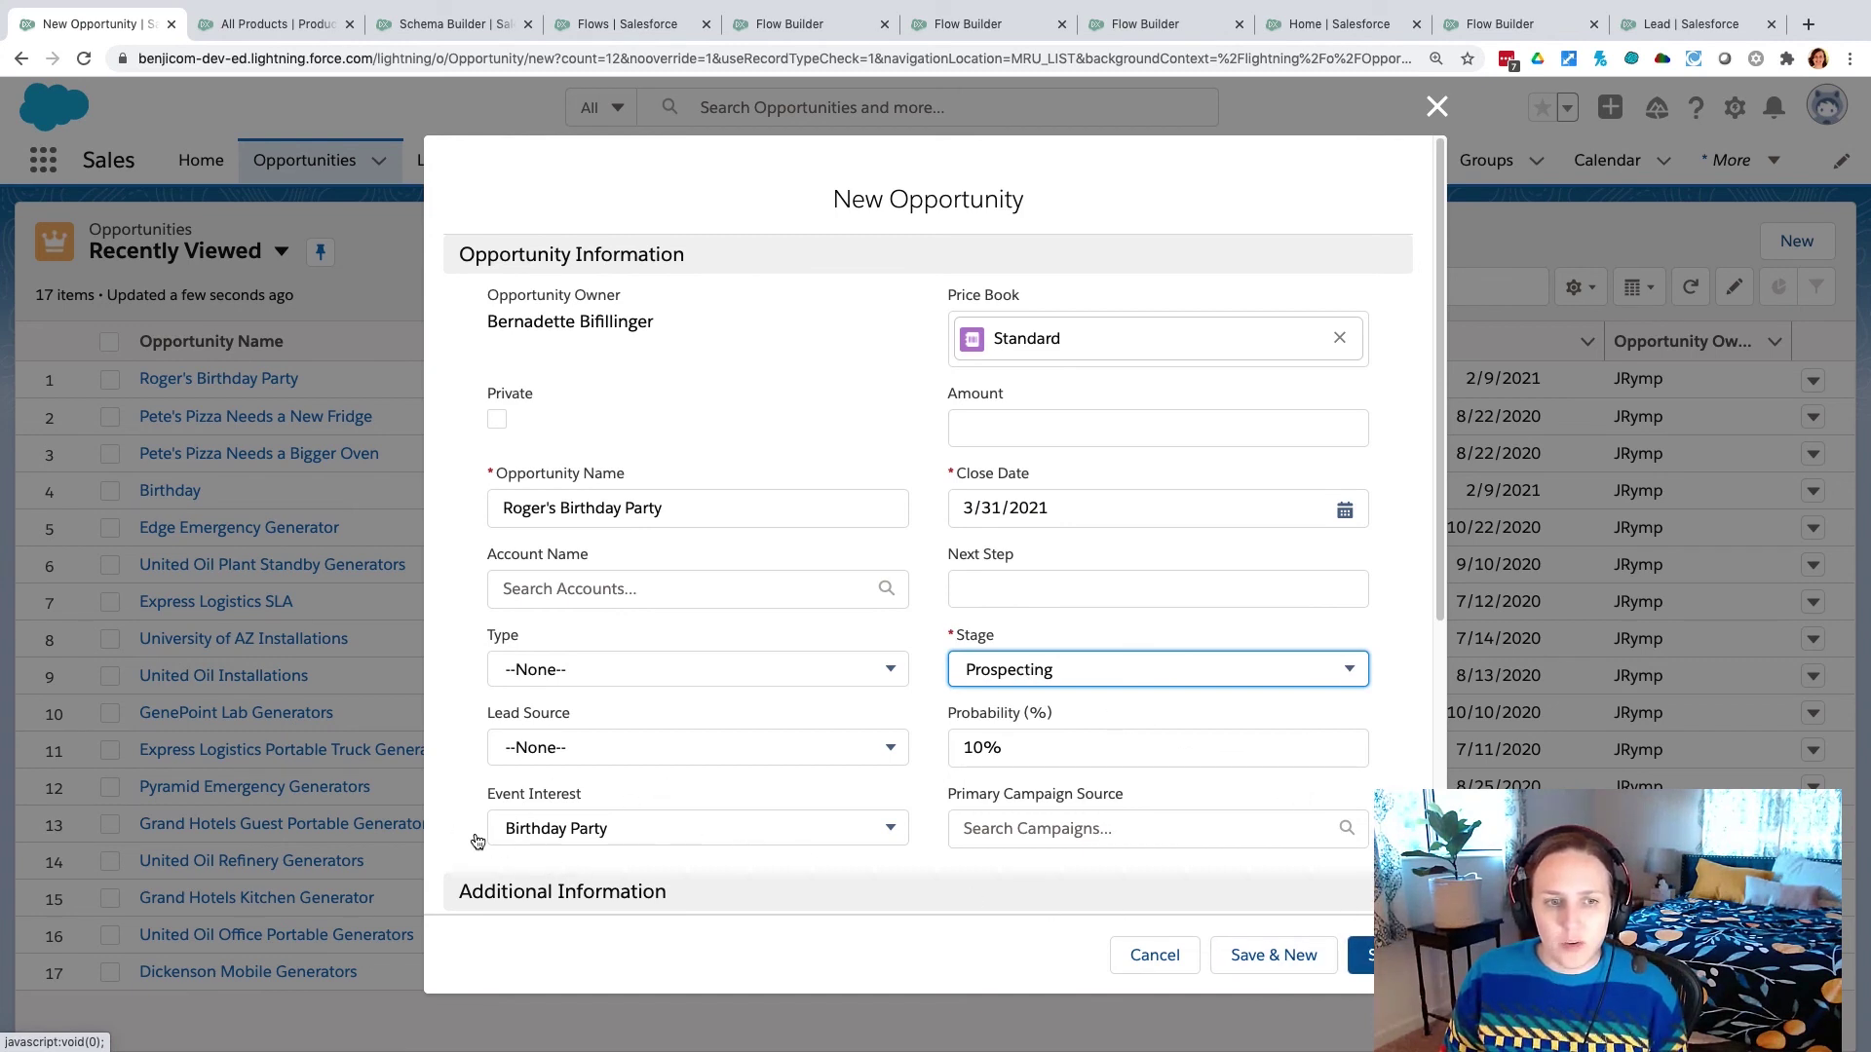
left_click(1384, 955)
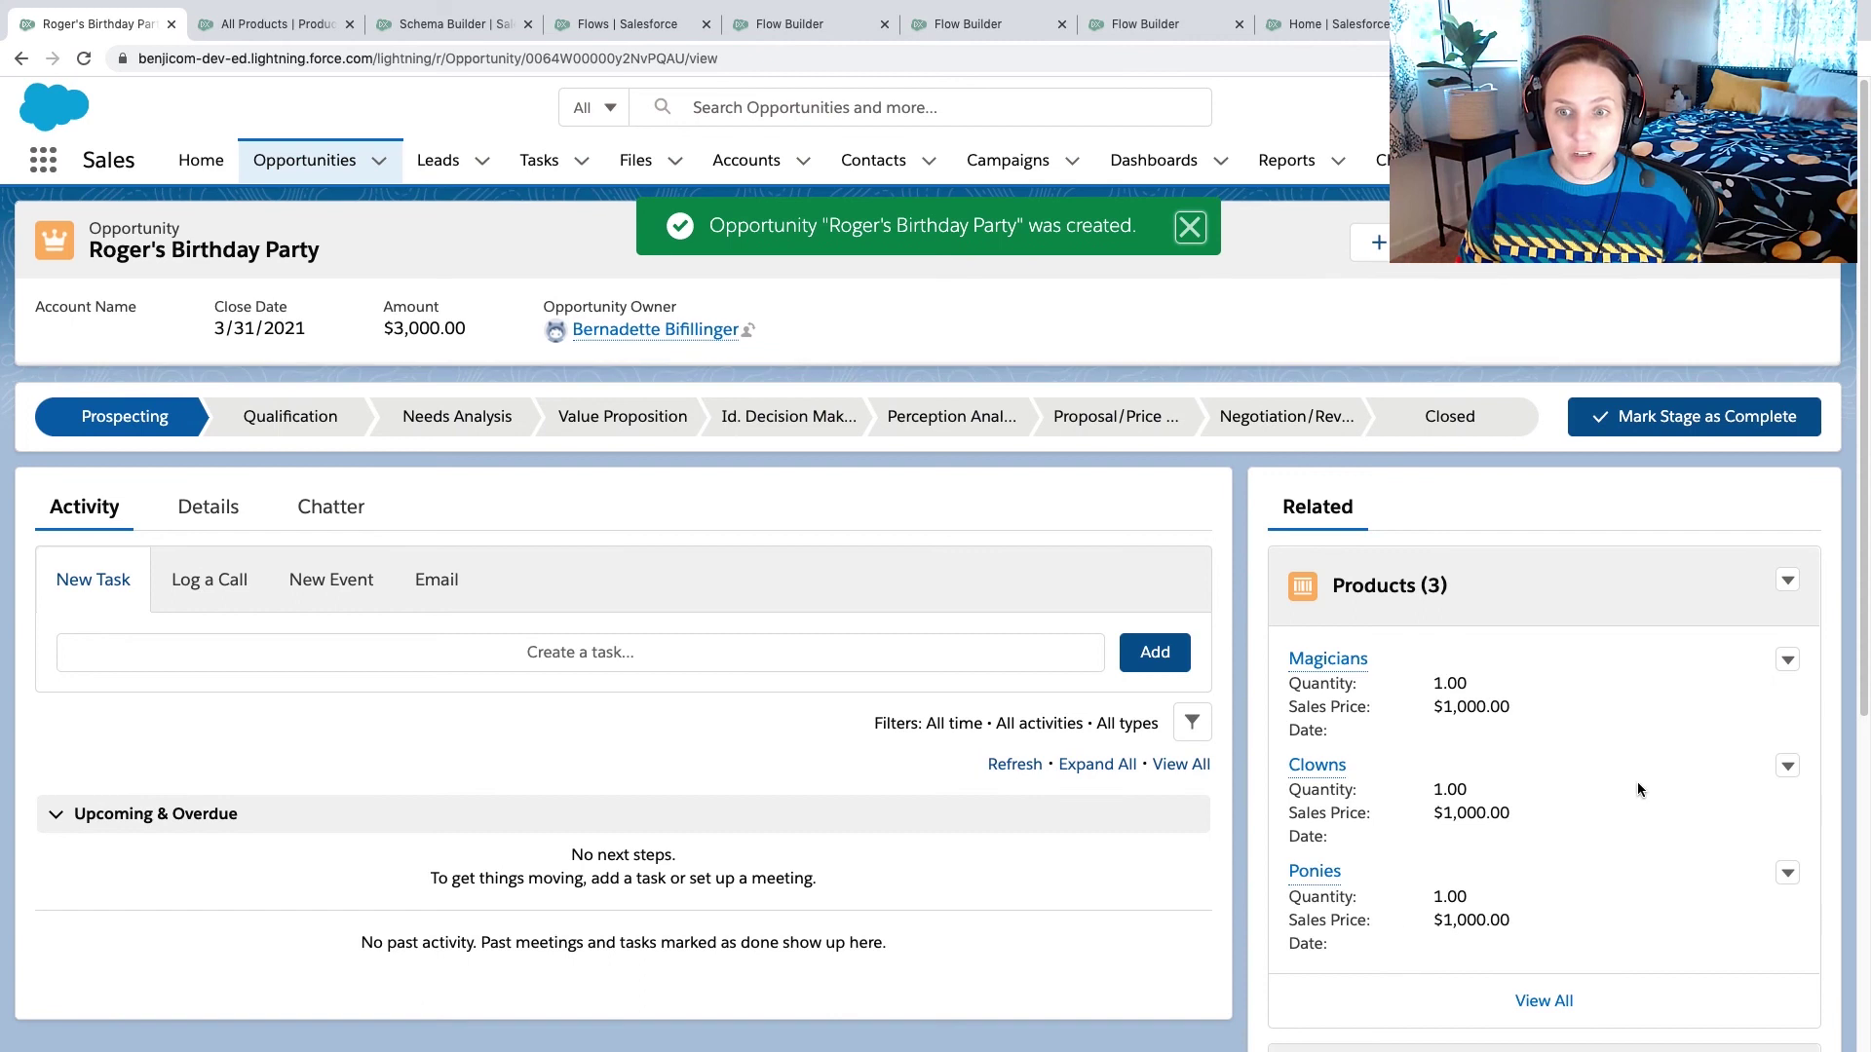
- Confirm the opportunity lists Magicians, Clowns and Ponies, then return to the flow
scroll(1633, 759, "down", 2)
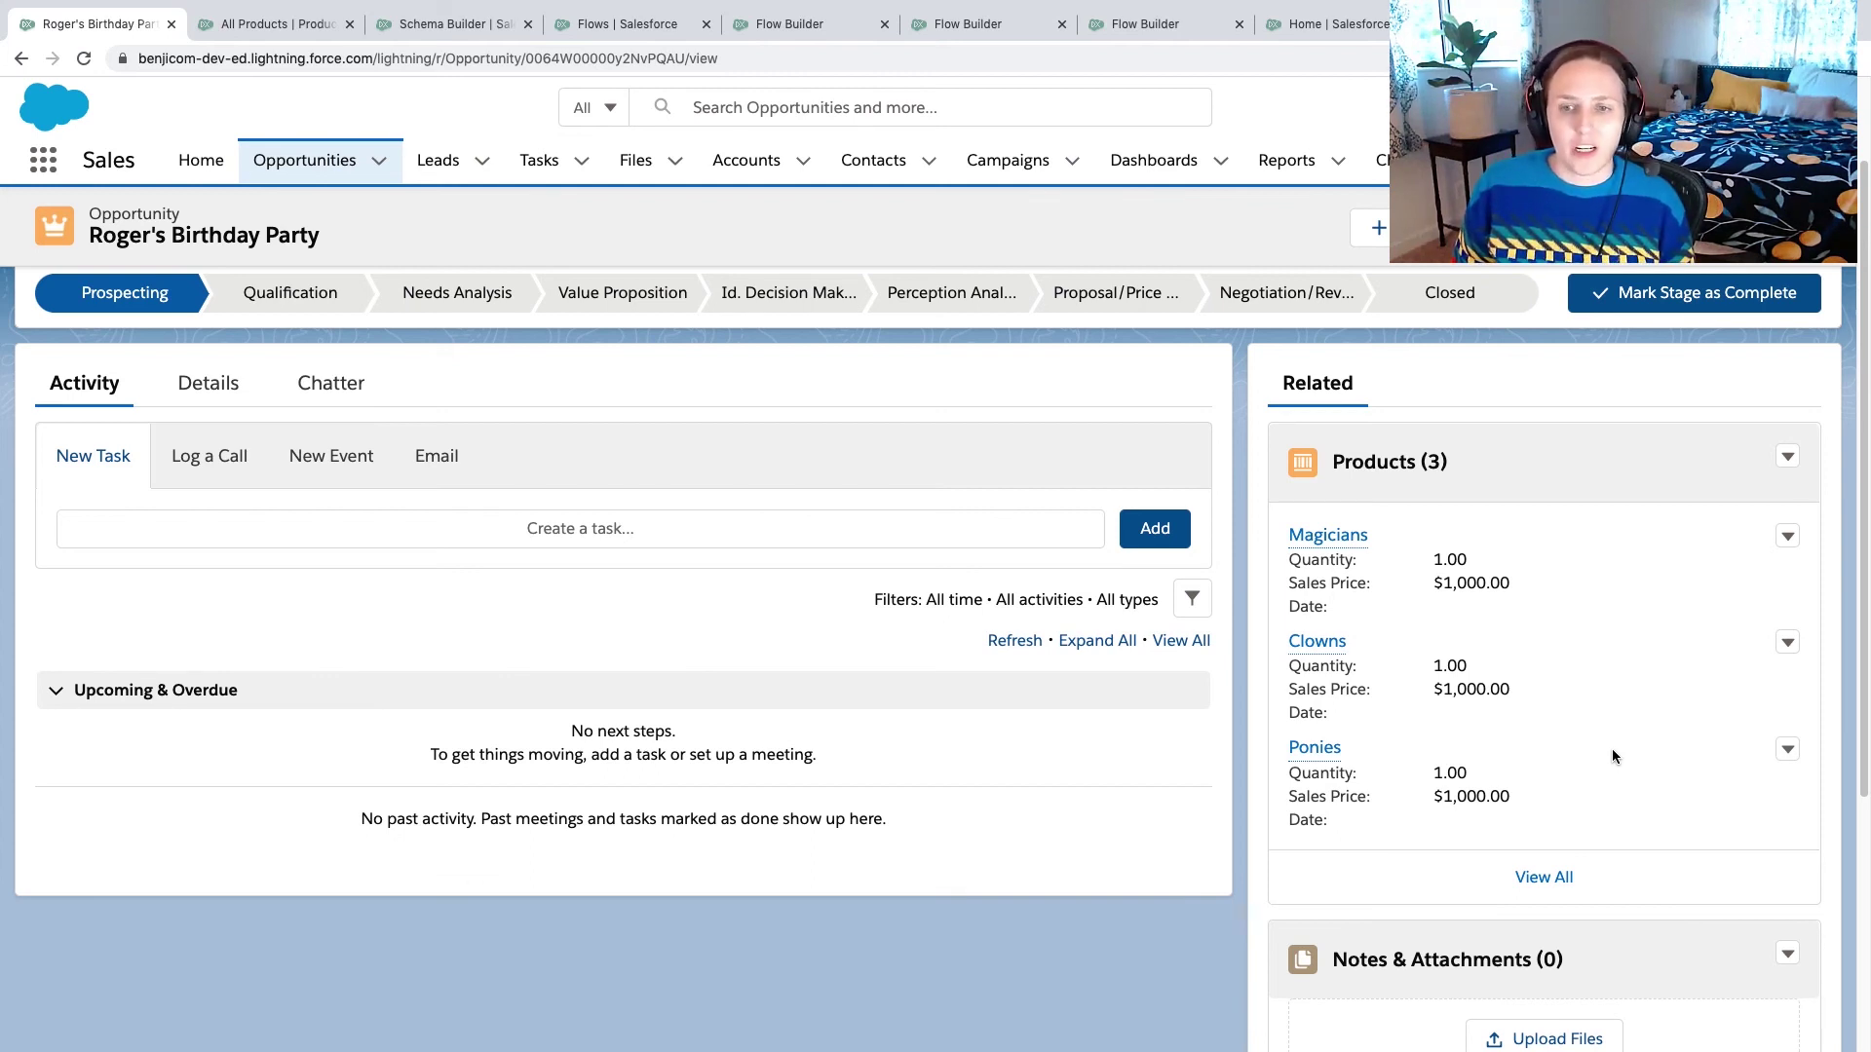
left_click(1536, 883)
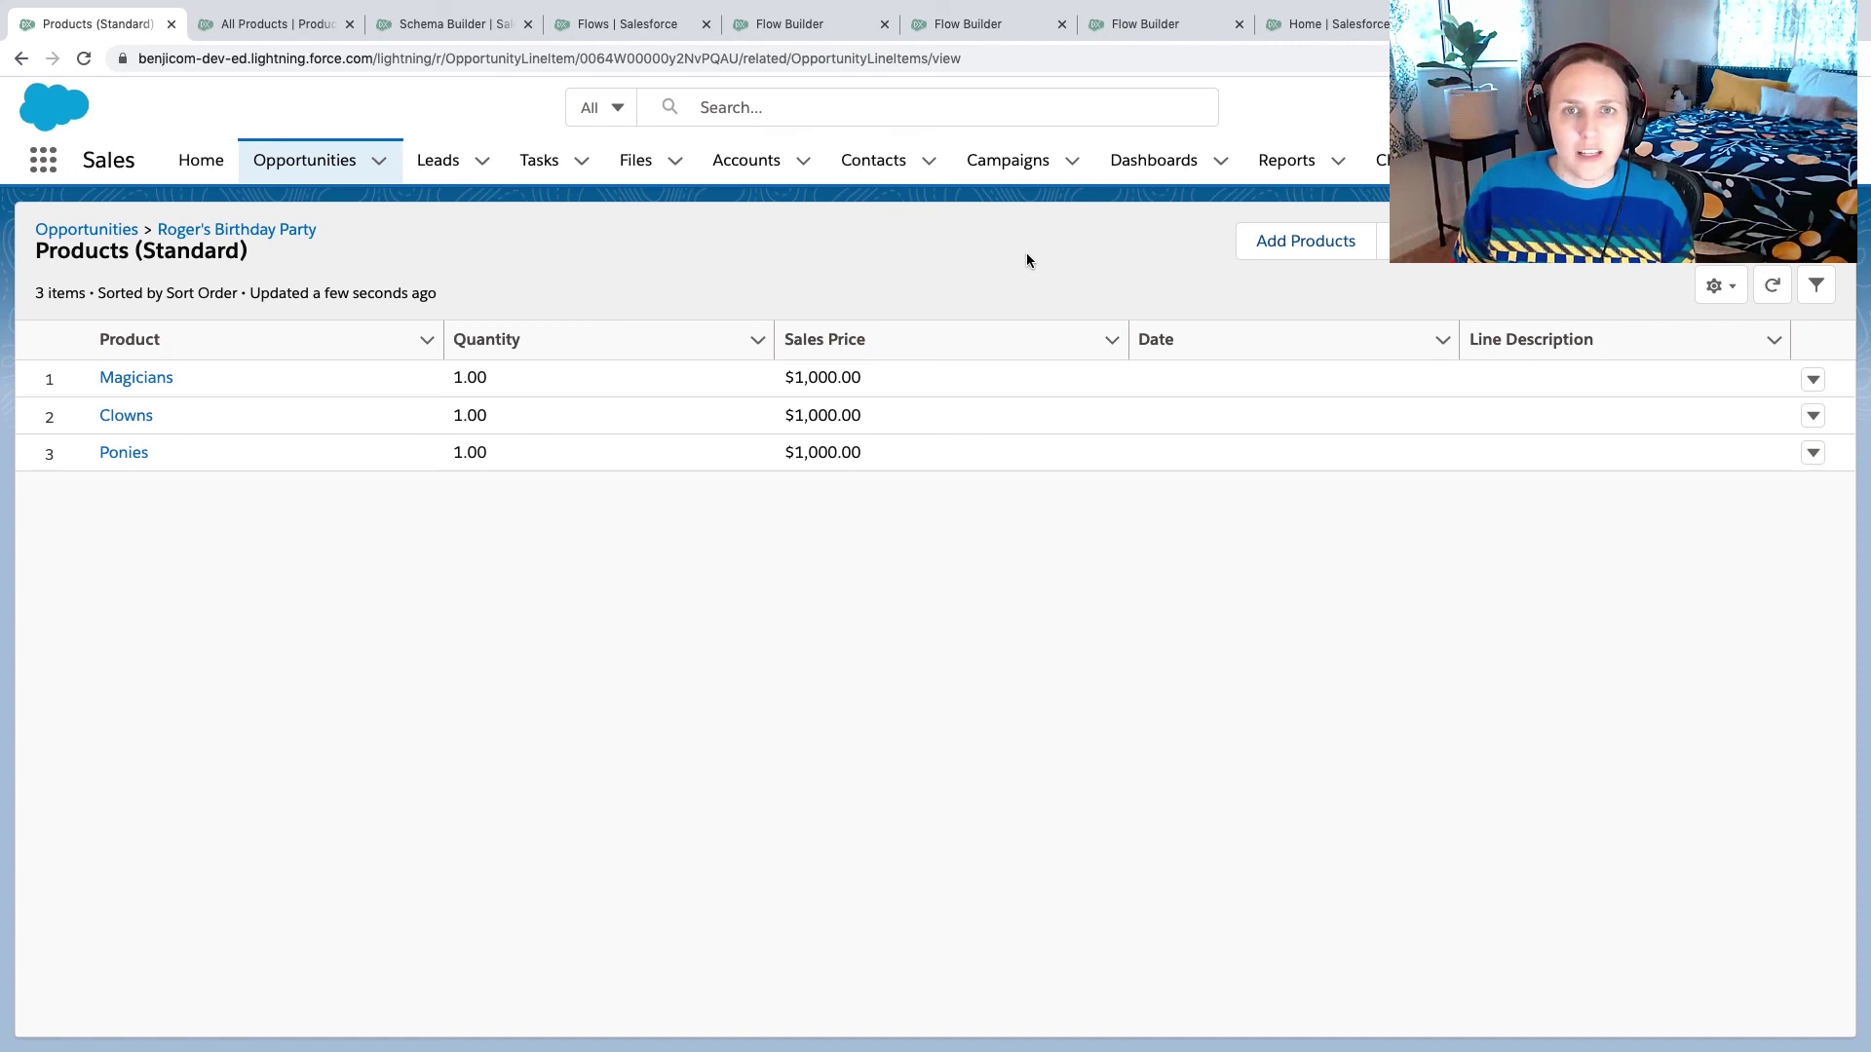
left_click(799, 21)
left_click_drag(752, 280, 713, 489)
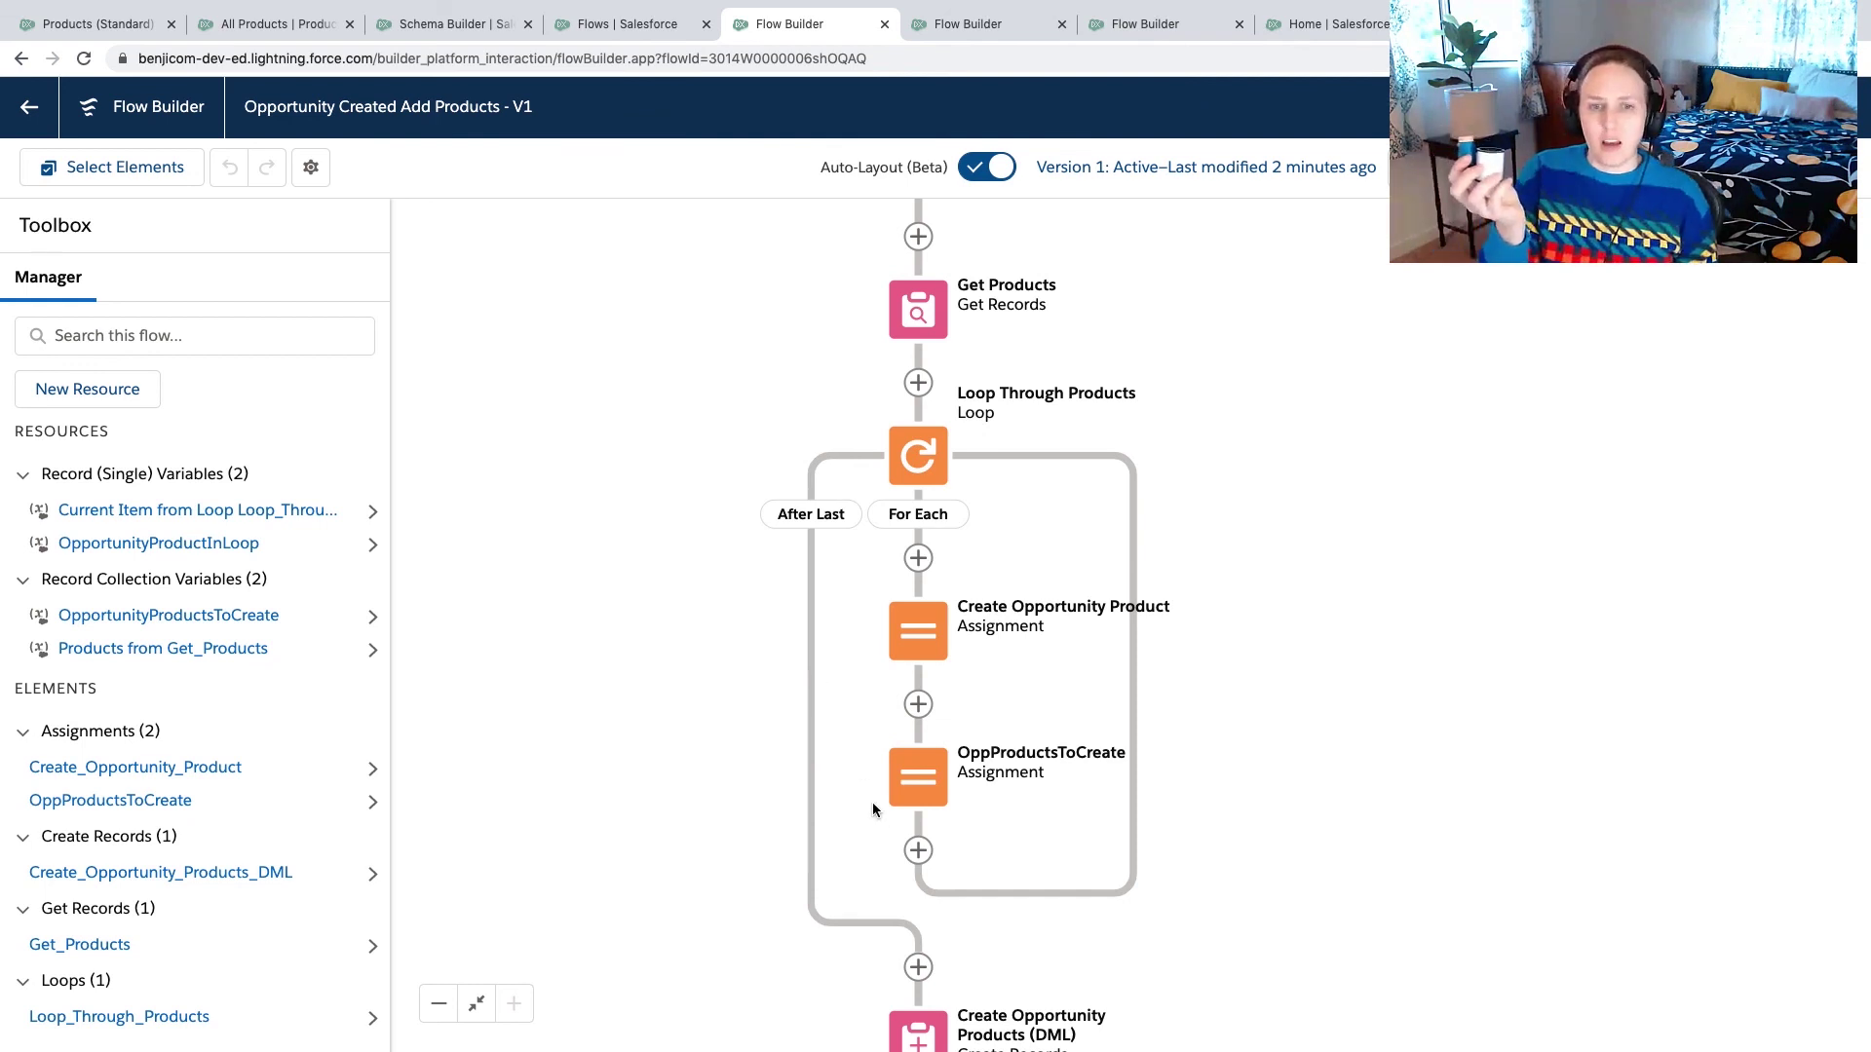
left_click_drag(869, 835, 863, 542)
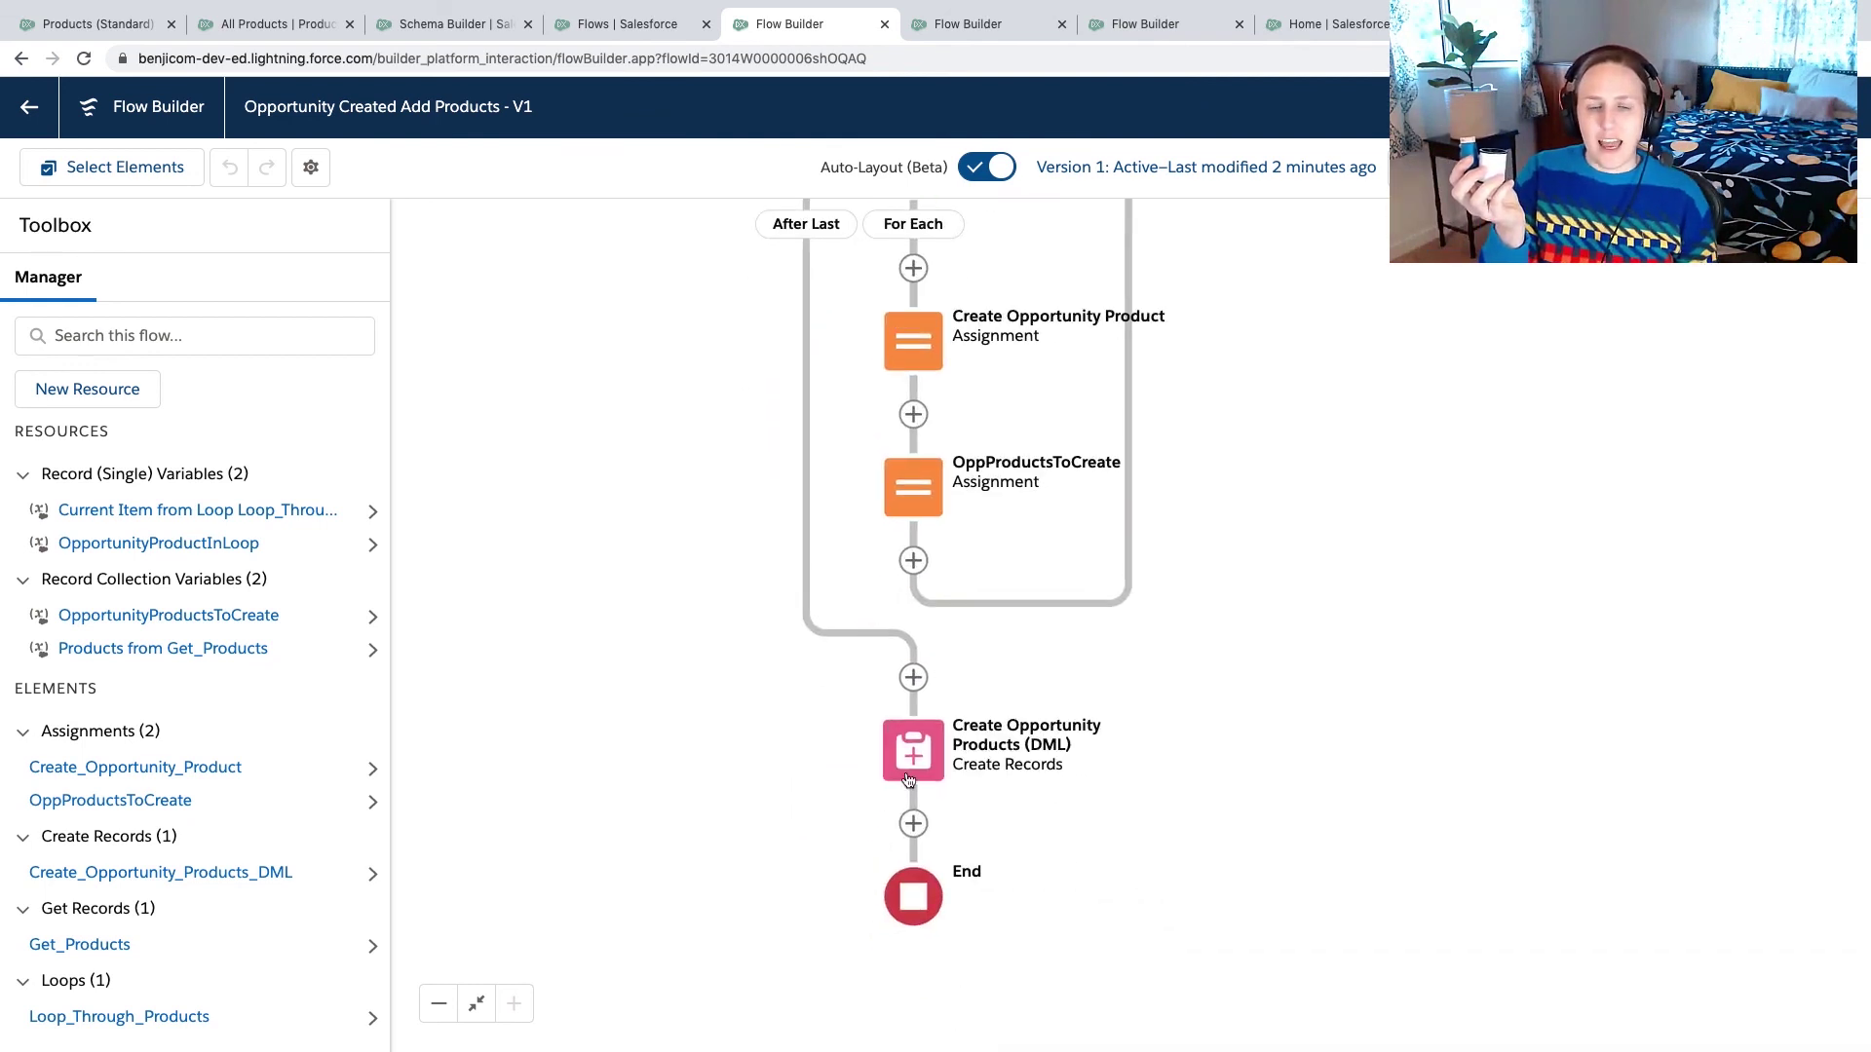